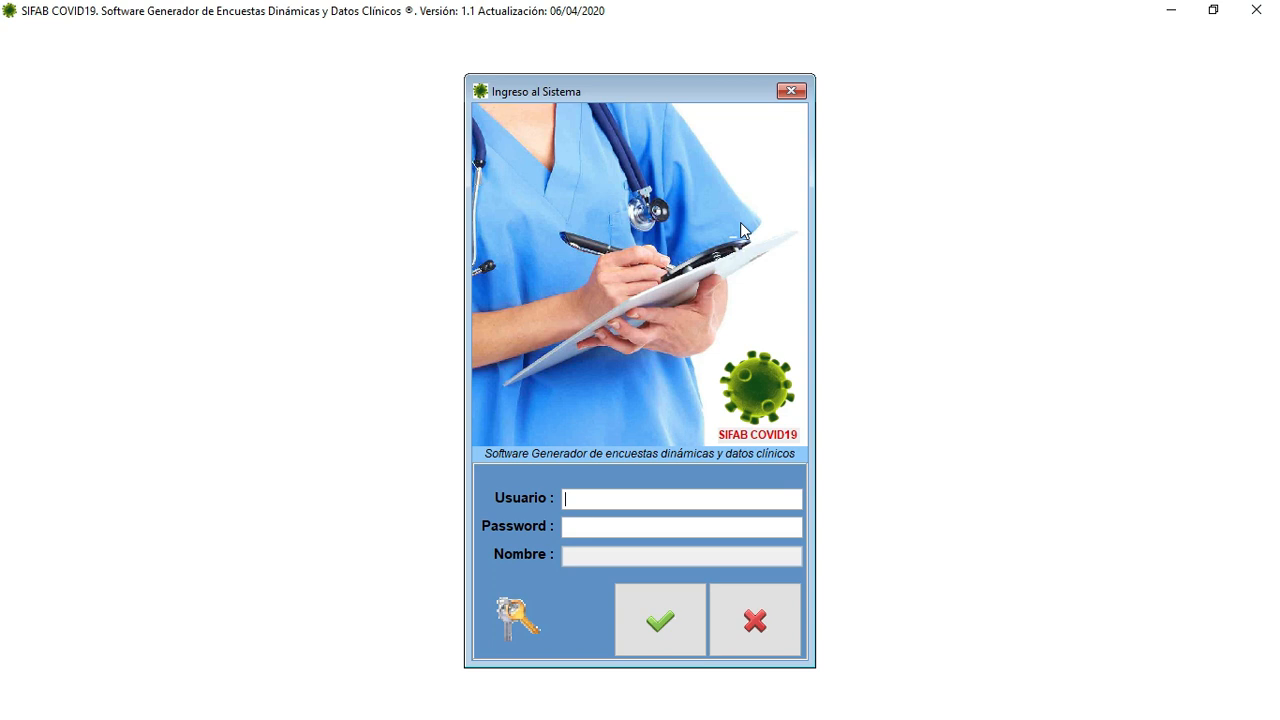
# - Log in to SIFAB COVID19 as user ADMIN with the administrator password
pyautogui.write('ADMIN')
pyautogui.press('Return')
pyautogui.write('******')
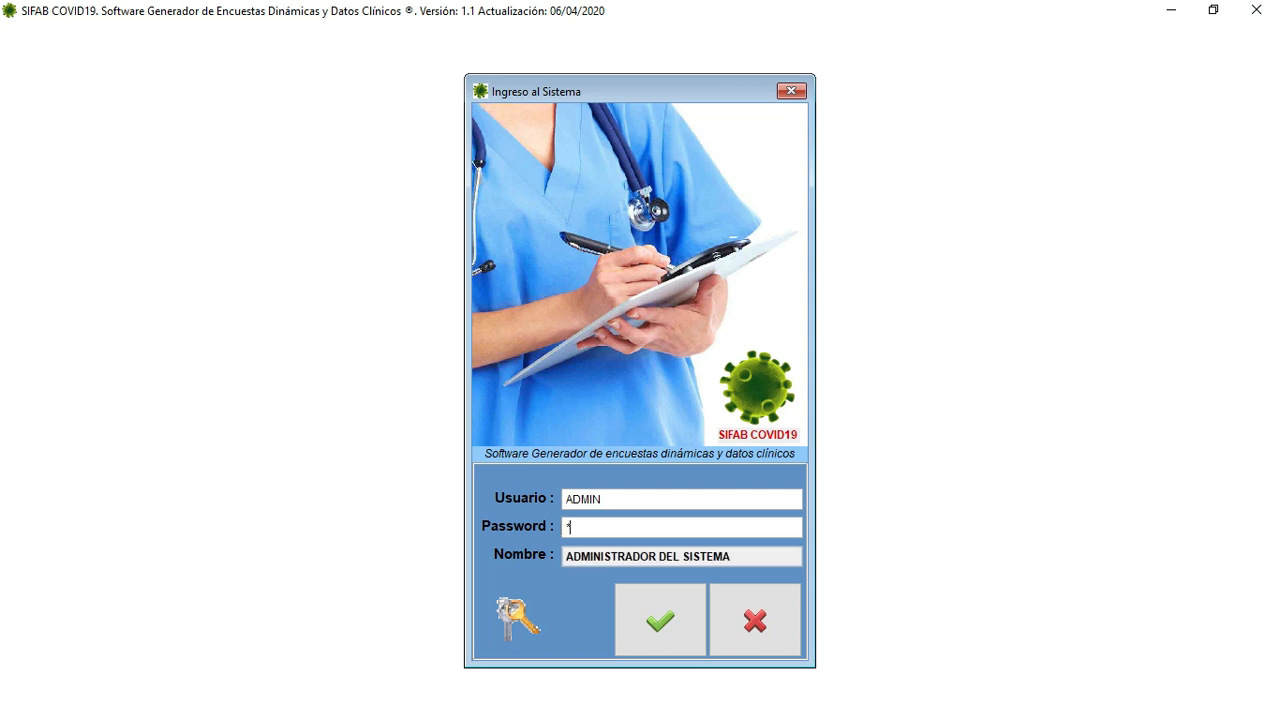
pyautogui.press('Return')
pyautogui.press('Return')
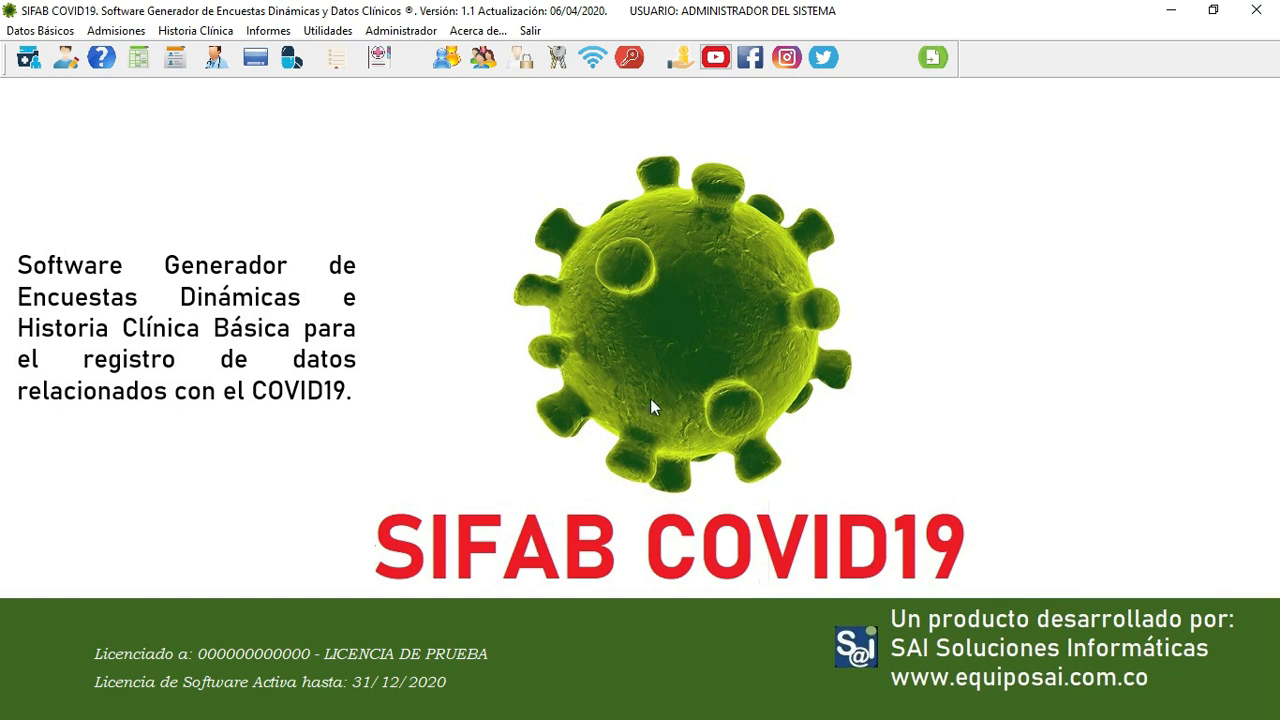
# - View the Usuarios del Sistema list under Administrador, then close it
pyautogui.click(401, 31)
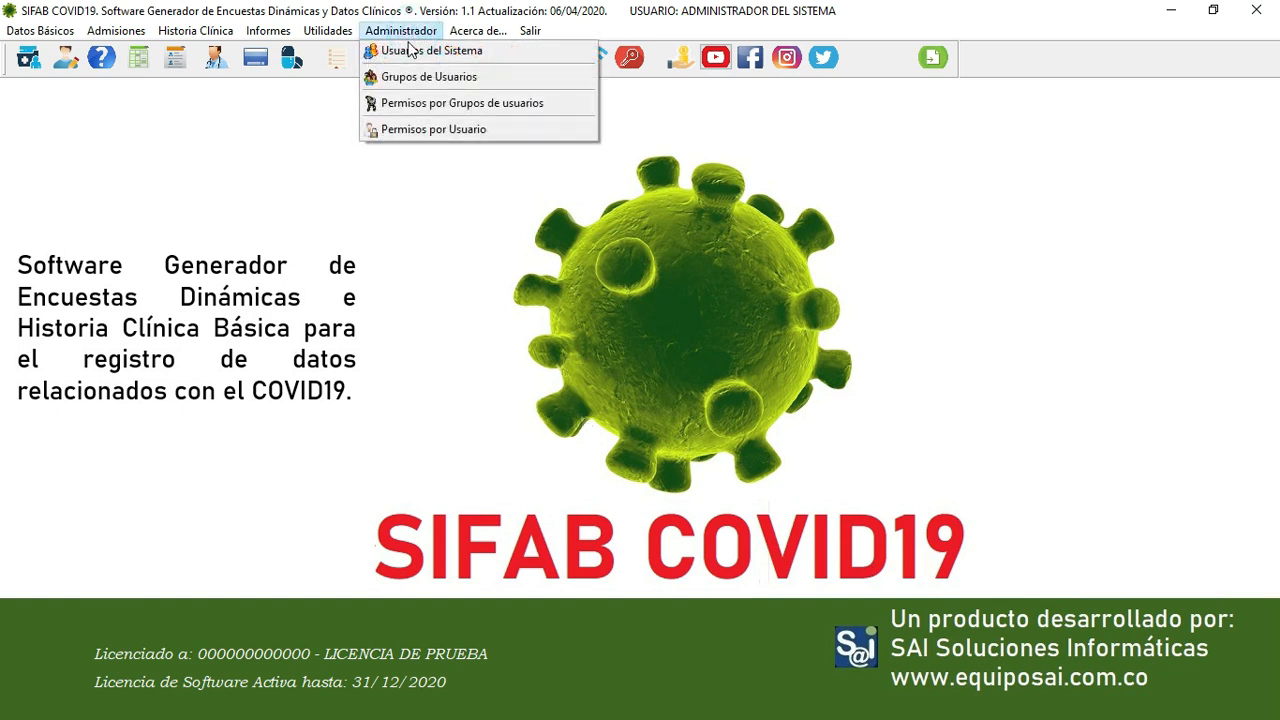
pyautogui.click(410, 52)
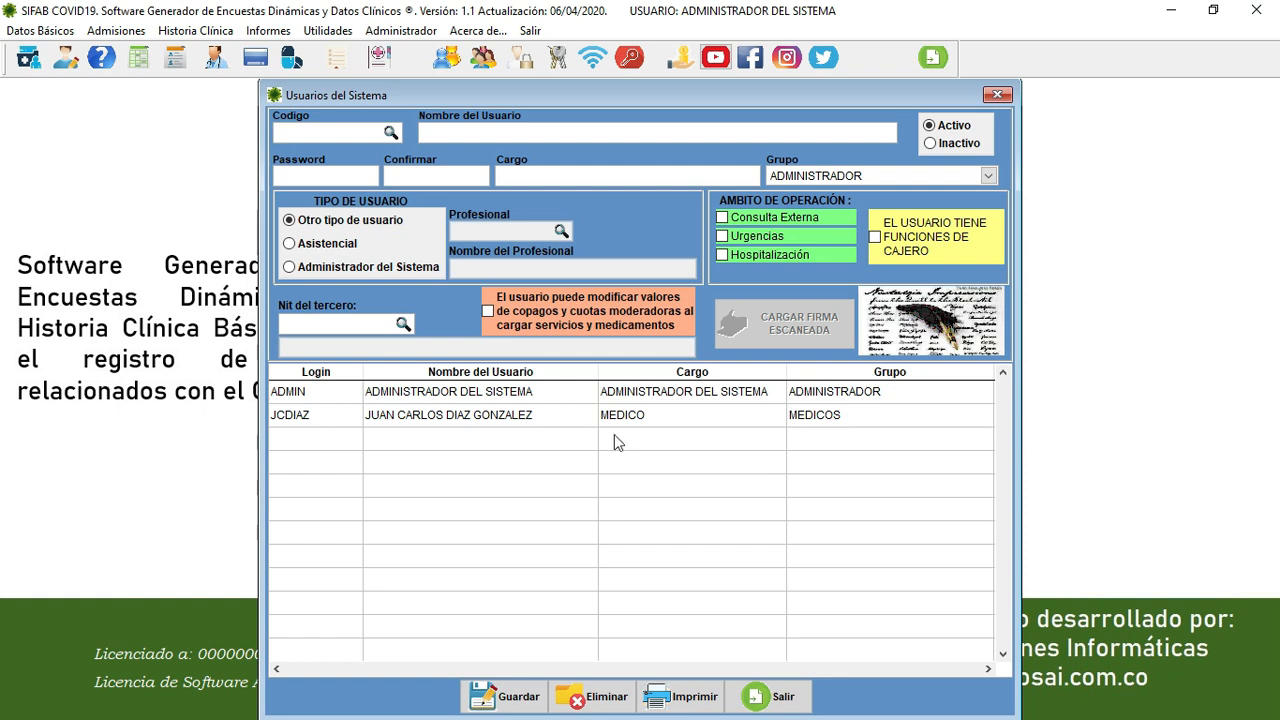
pyautogui.click(776, 697)
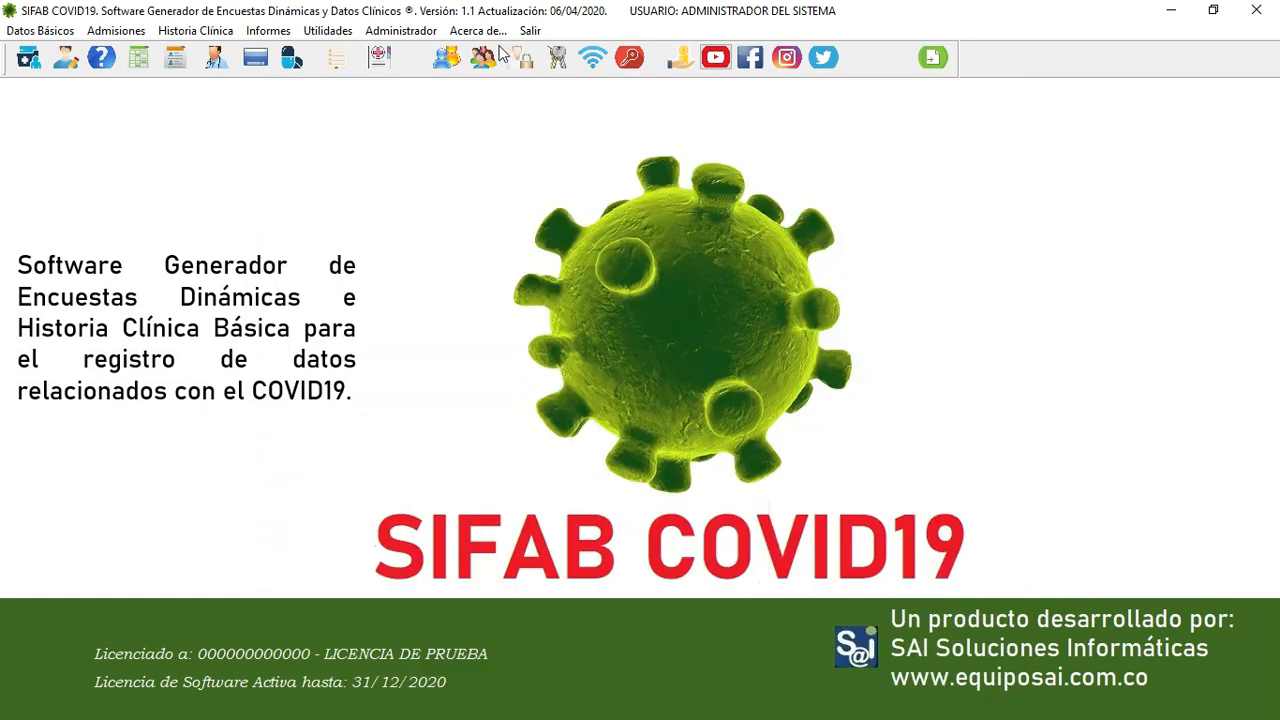
pyautogui.click(426, 31)
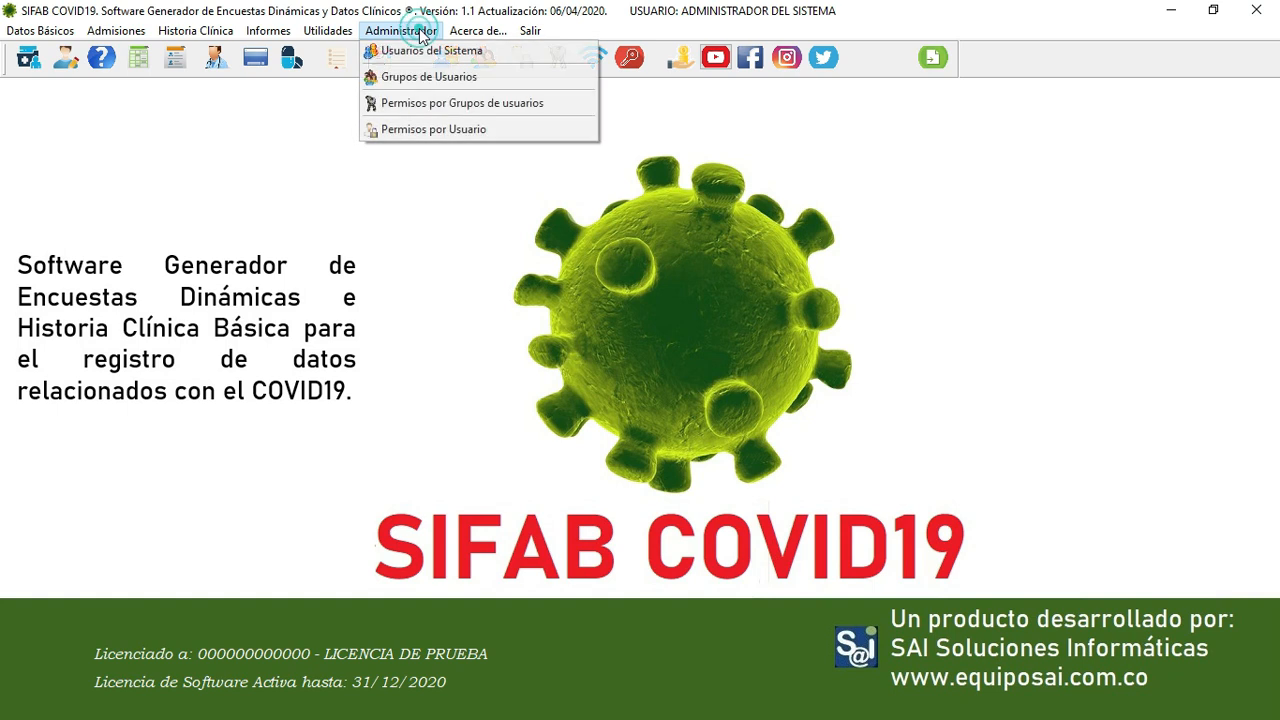
pyautogui.click(428, 130)
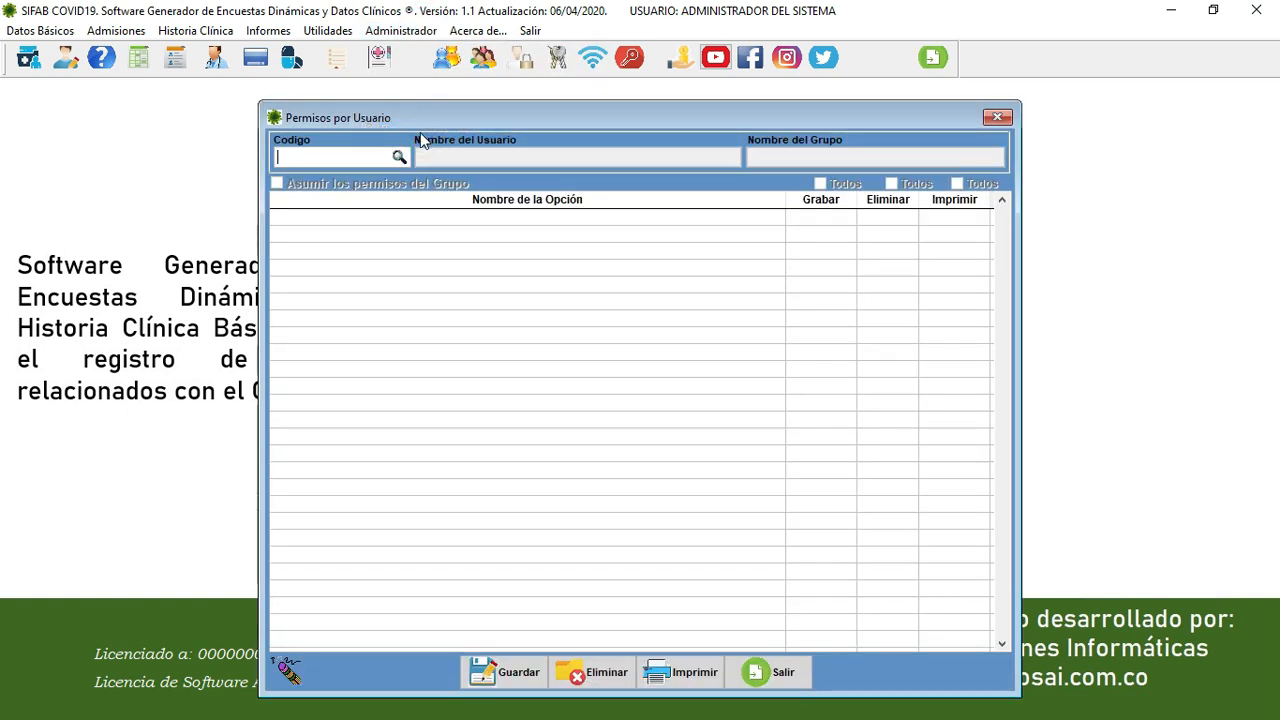
pyautogui.click(420, 132)
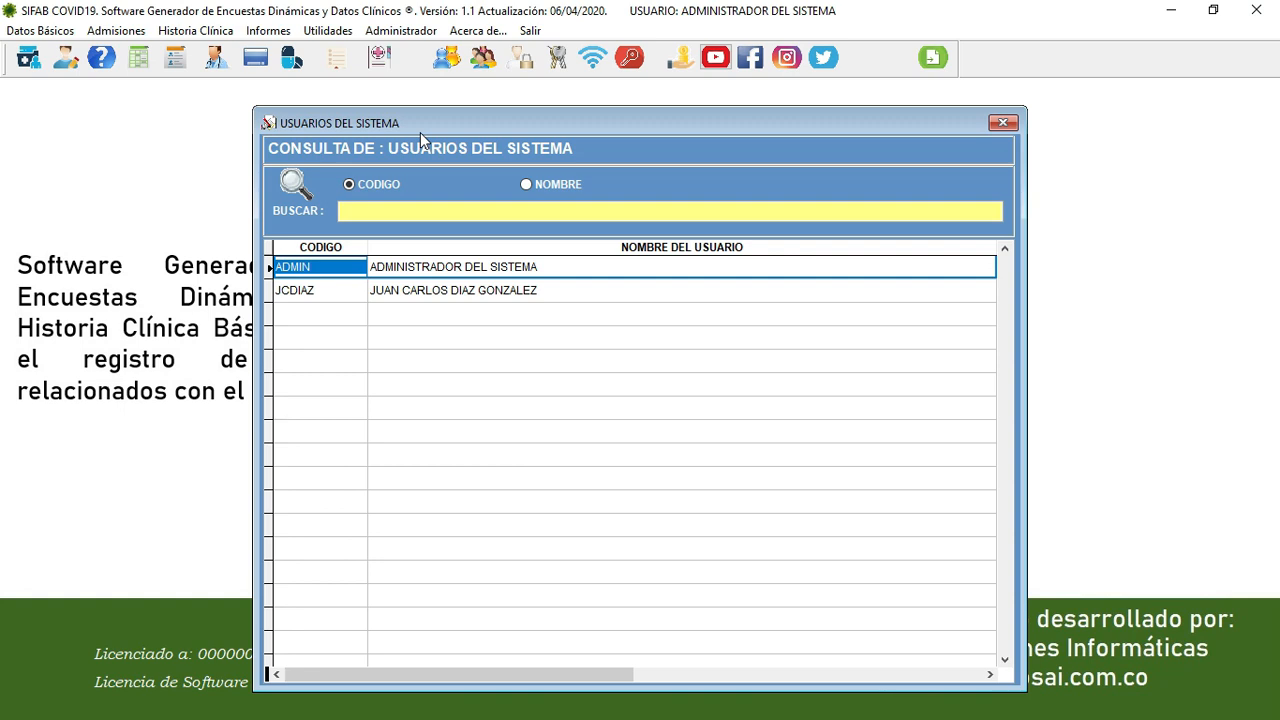
pyautogui.press('Down')
pyautogui.press('Return')
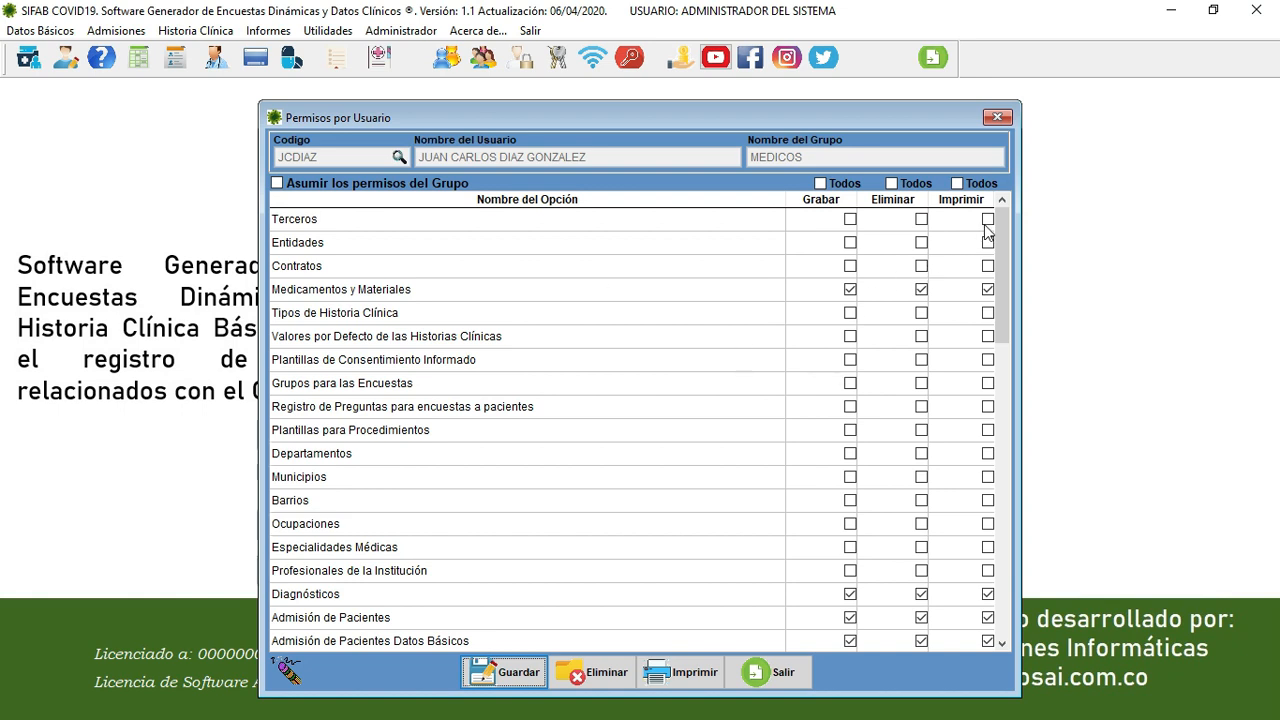
pyautogui.moveTo(1000, 220); pyautogui.dragTo(1000, 300)
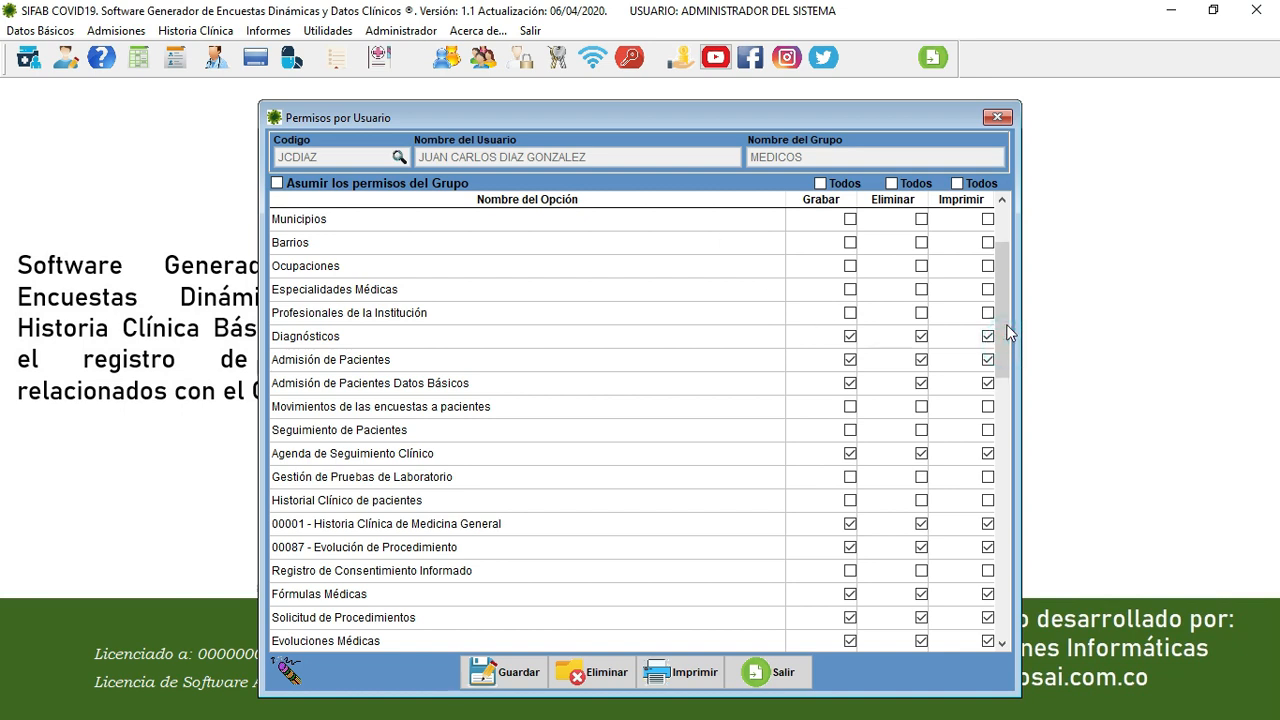
pyautogui.scroll(2, 1005, 333)
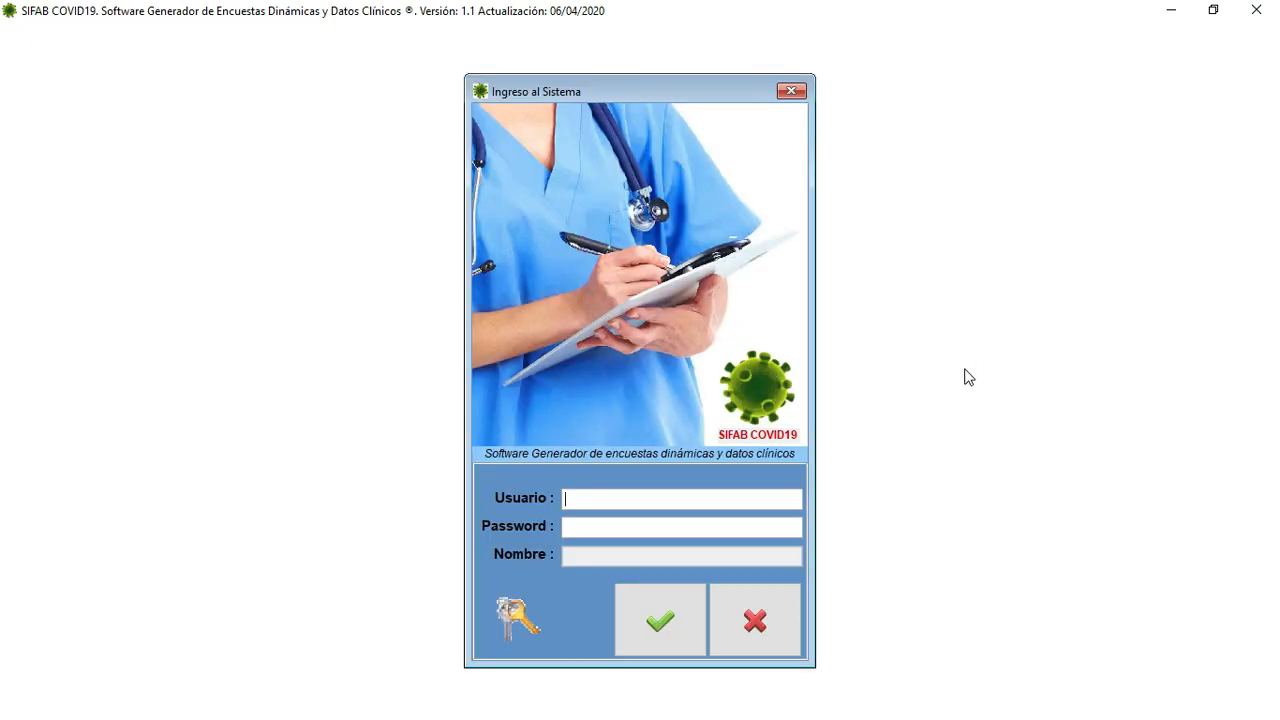
pyautogui.press('Return')
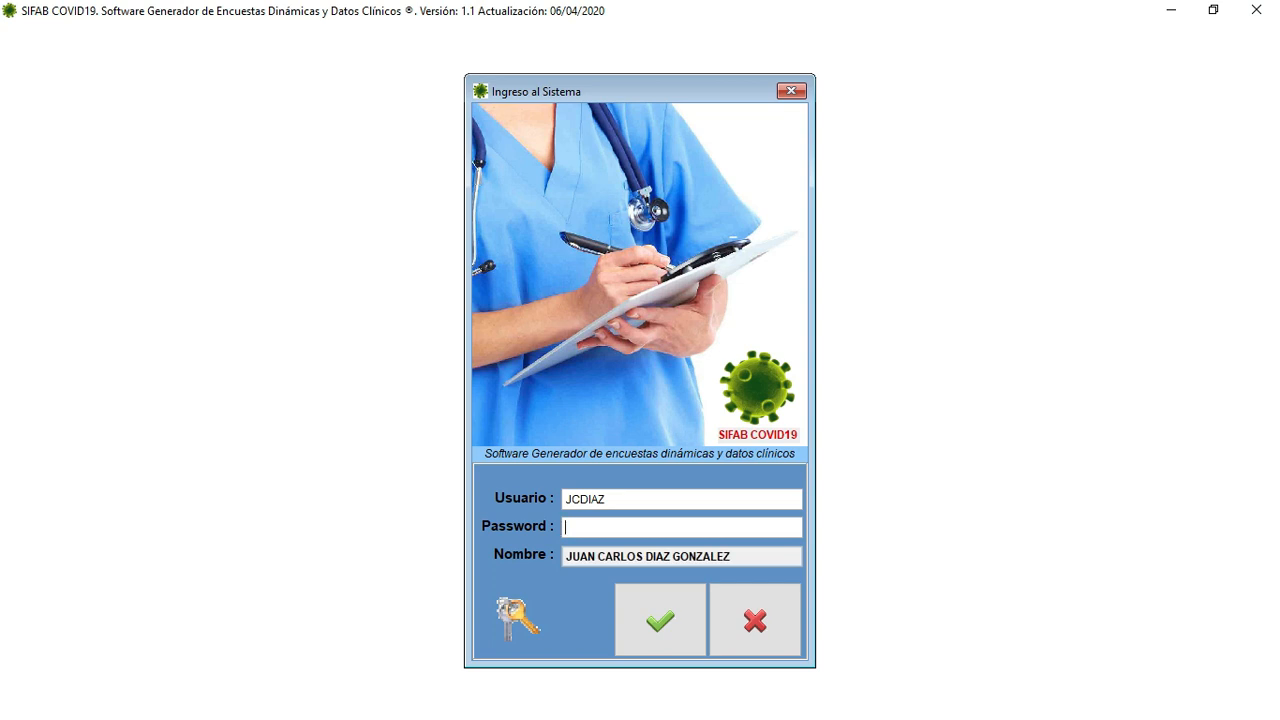
pyautogui.write('****')
pyautogui.press('Return')
pyautogui.press('Return')
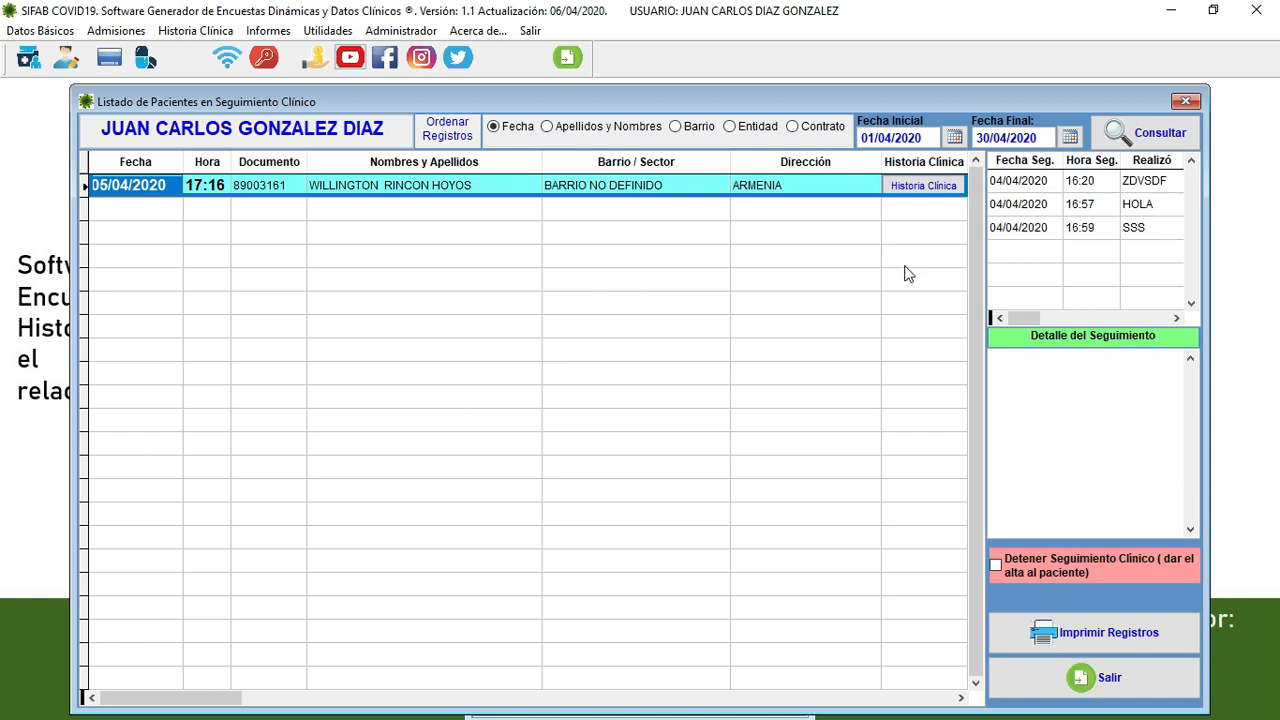
pyautogui.click(1185, 101)
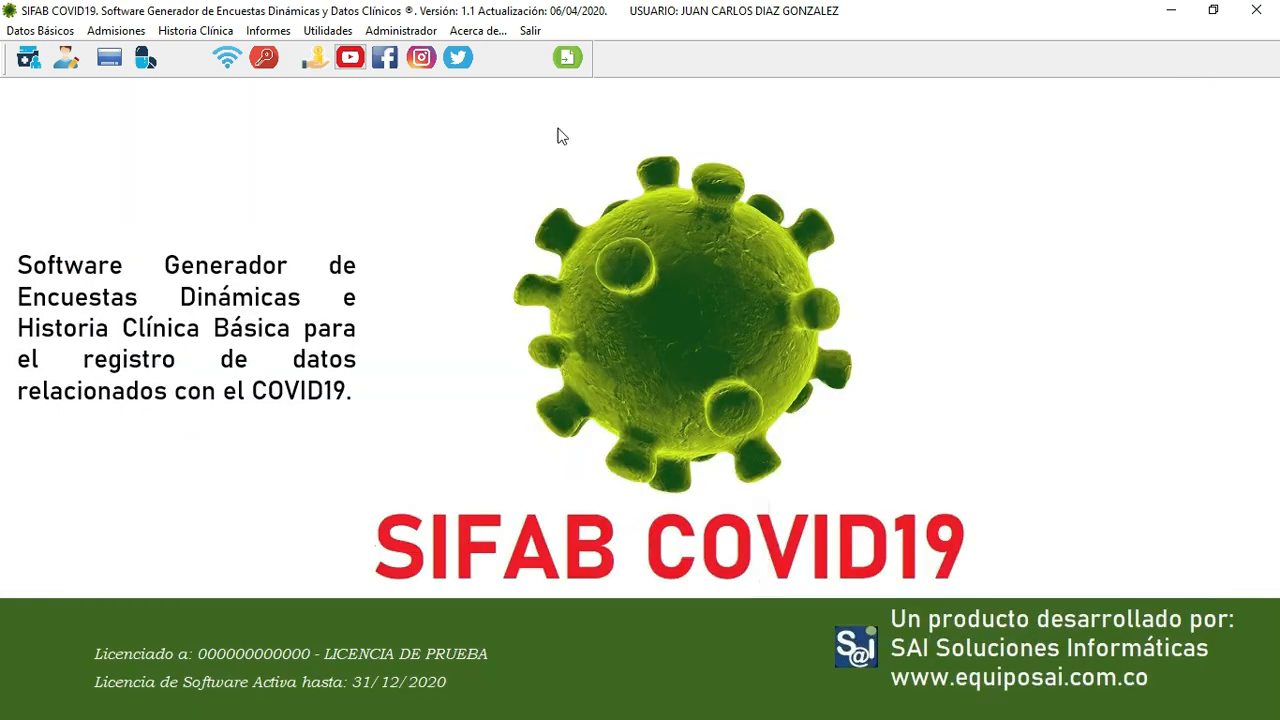
pyautogui.click(62, 34)
pyautogui.moveTo(57, 56)
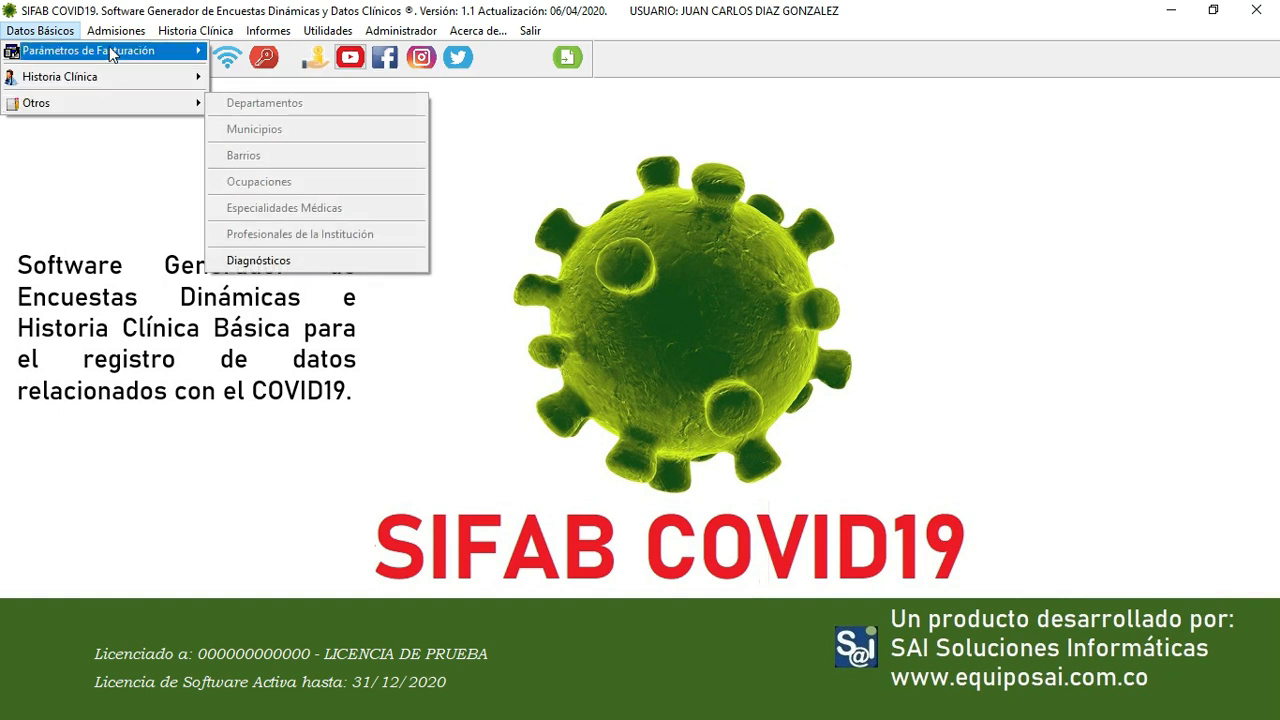
pyautogui.moveTo(117, 40)
pyautogui.moveTo(196, 34)
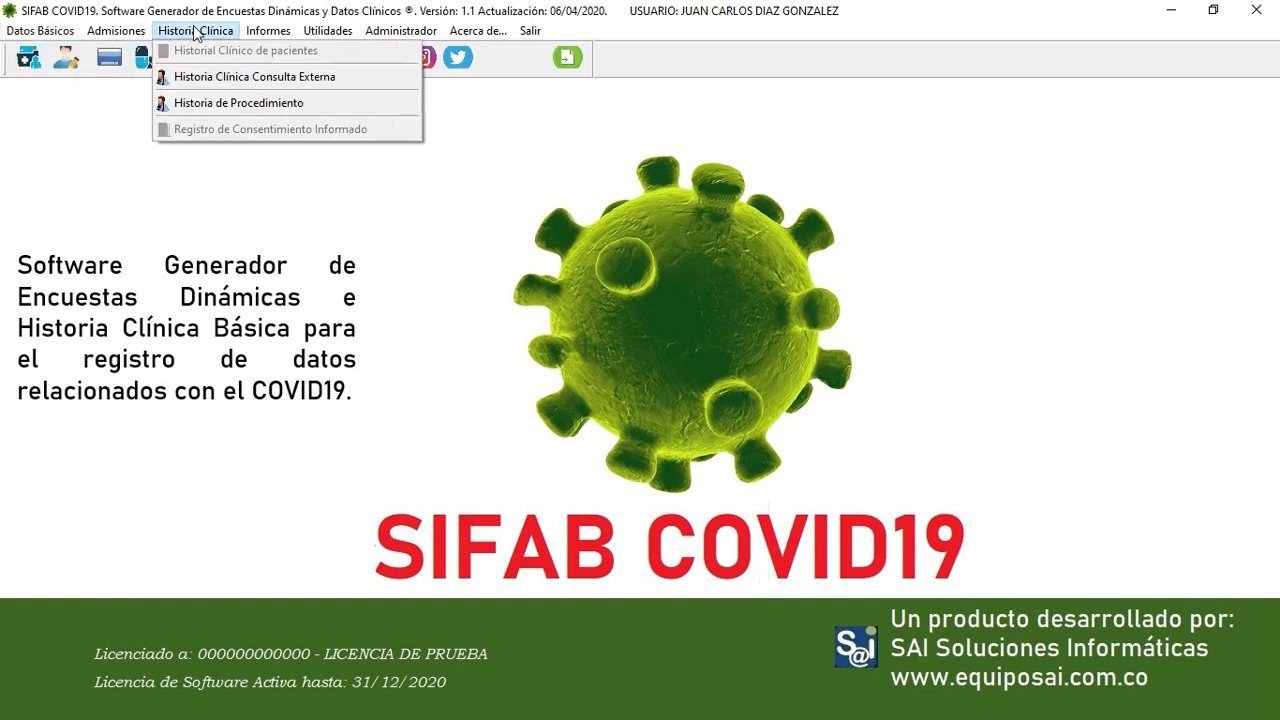
pyautogui.moveTo(278, 36)
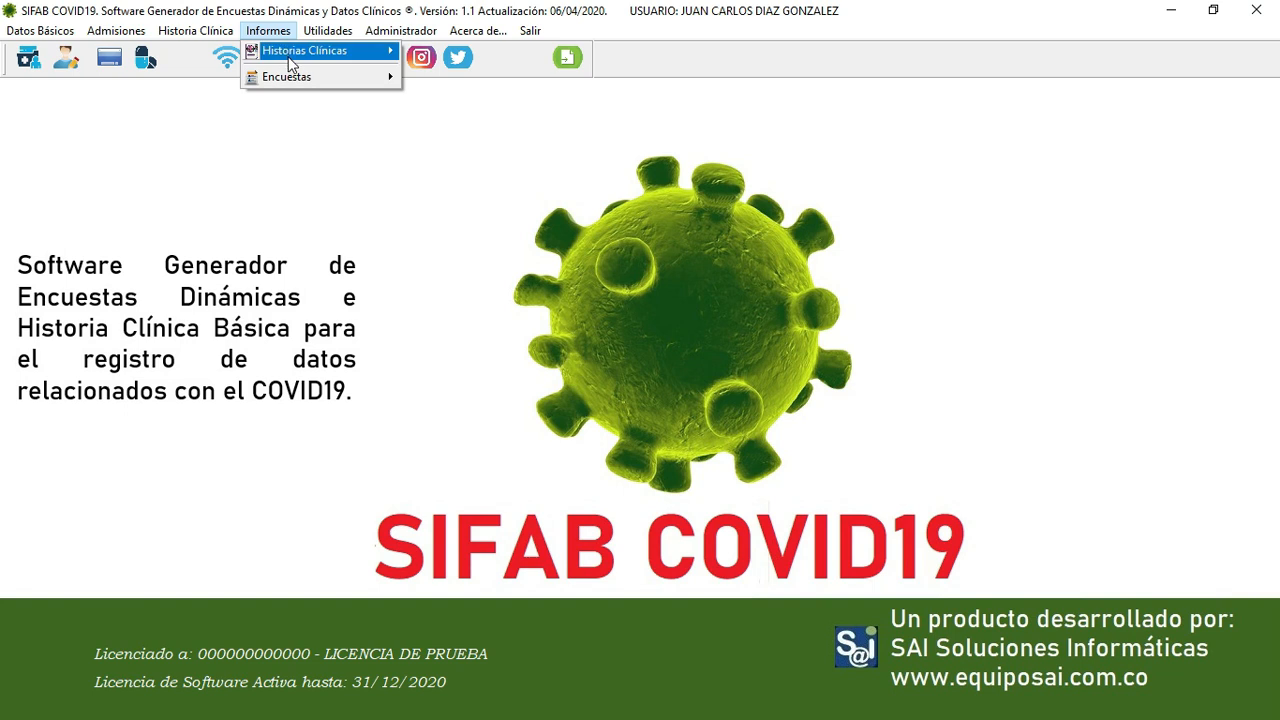
pyautogui.moveTo(291, 64)
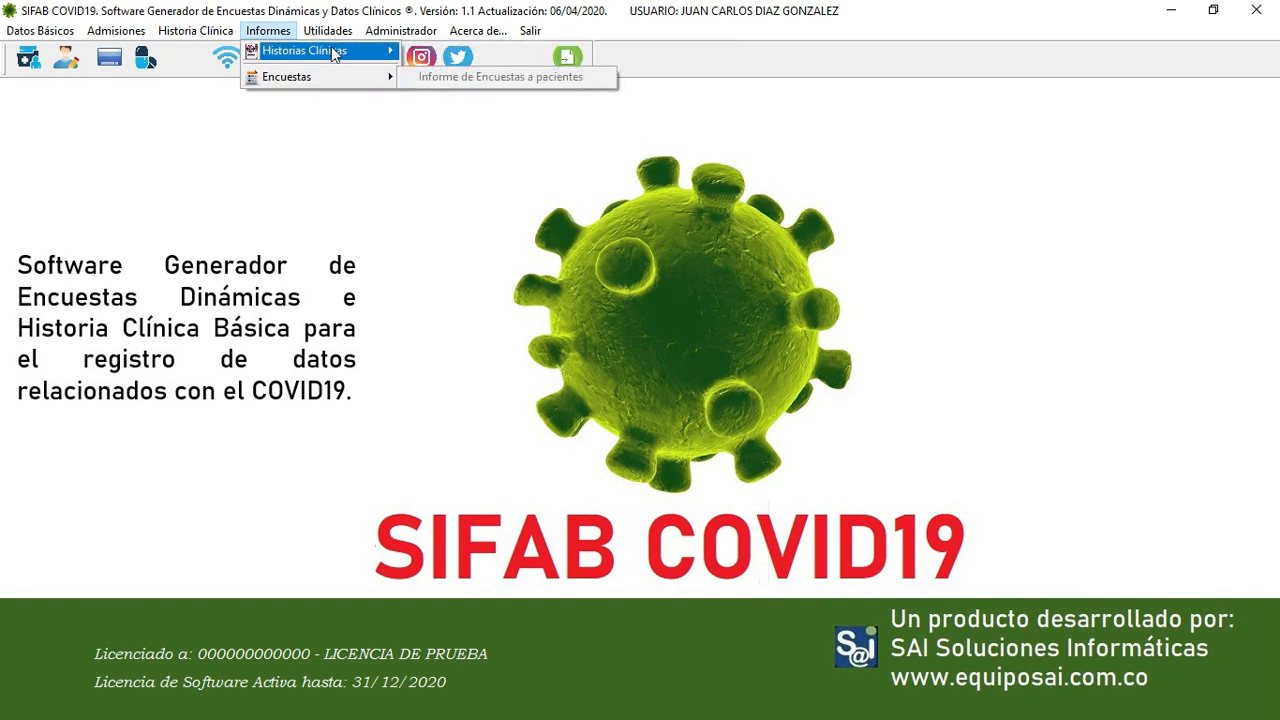
pyautogui.moveTo(341, 40)
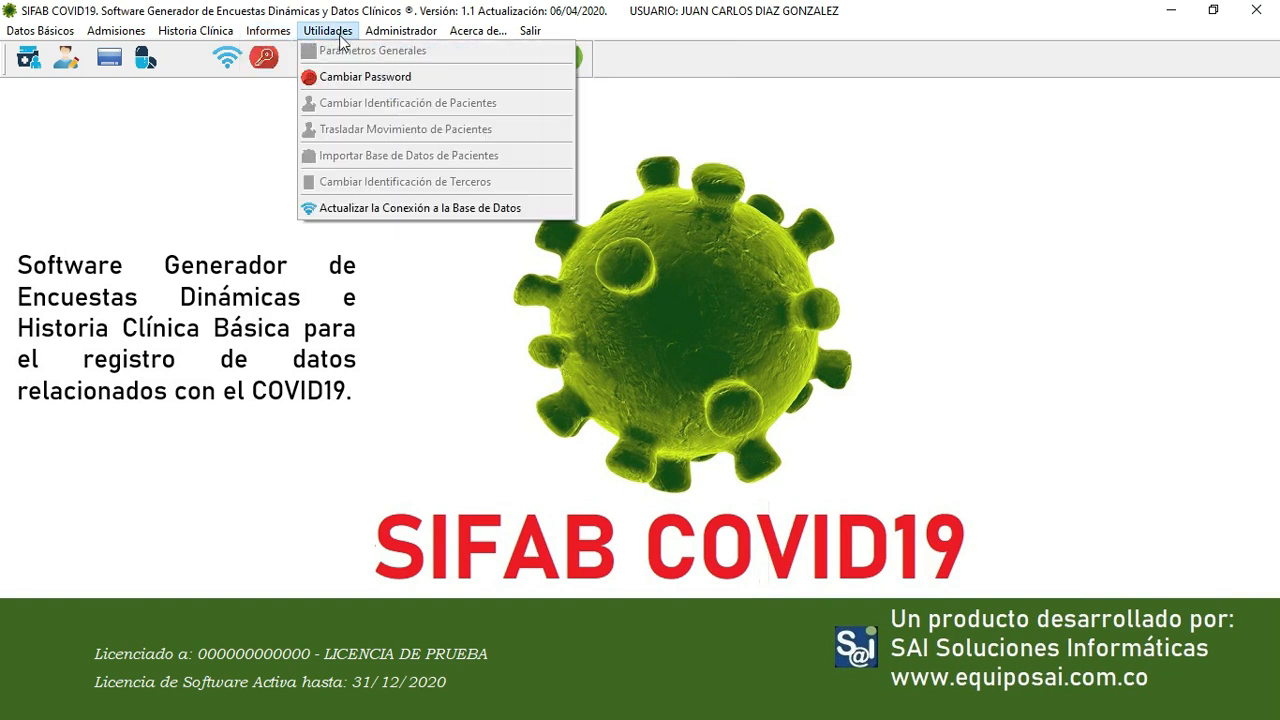
pyautogui.moveTo(402, 40)
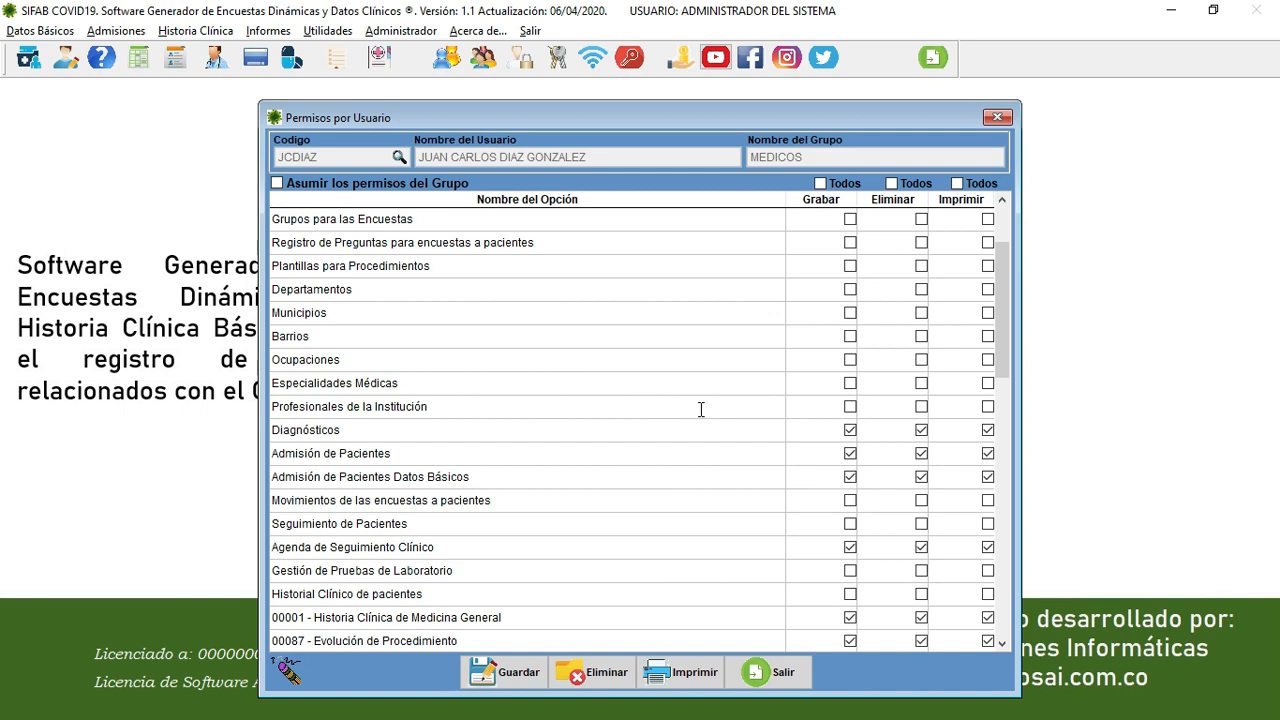
# - Close Permisos por Usuario, then open and close the empty Terceros form
pyautogui.click(777, 675)
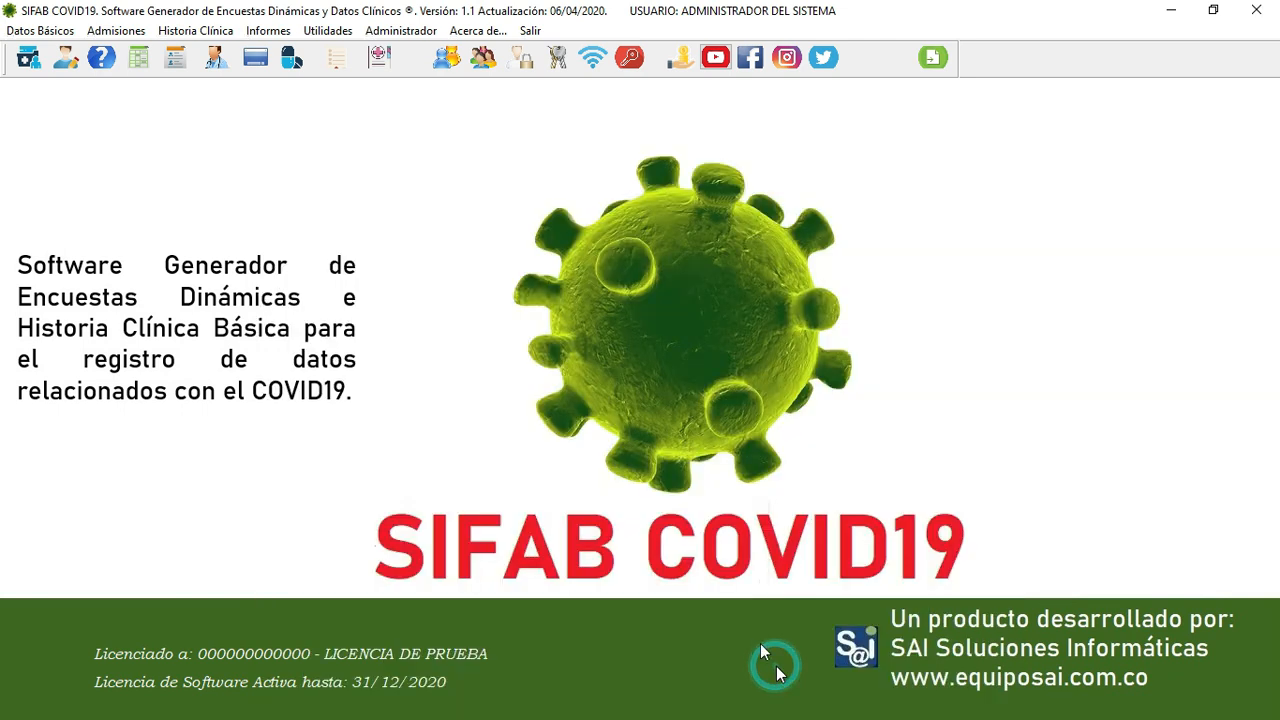
pyautogui.click(46, 31)
pyautogui.moveTo(44, 52)
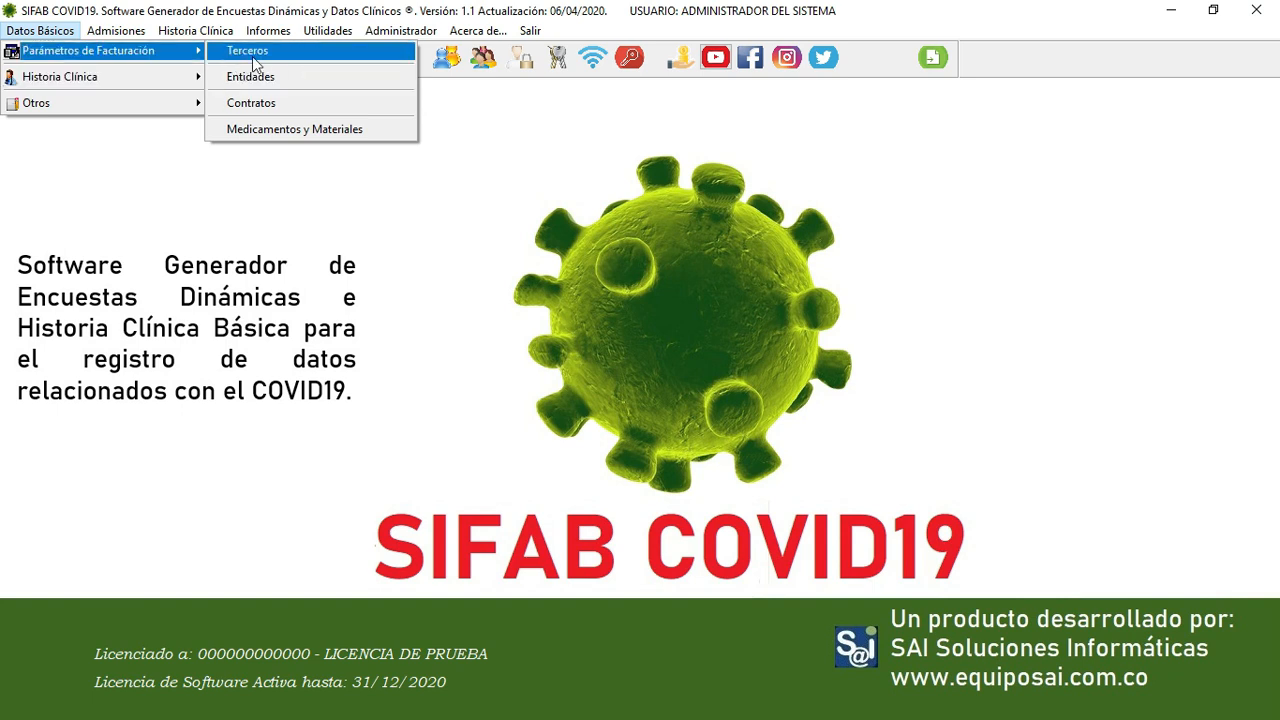
pyautogui.click(250, 52)
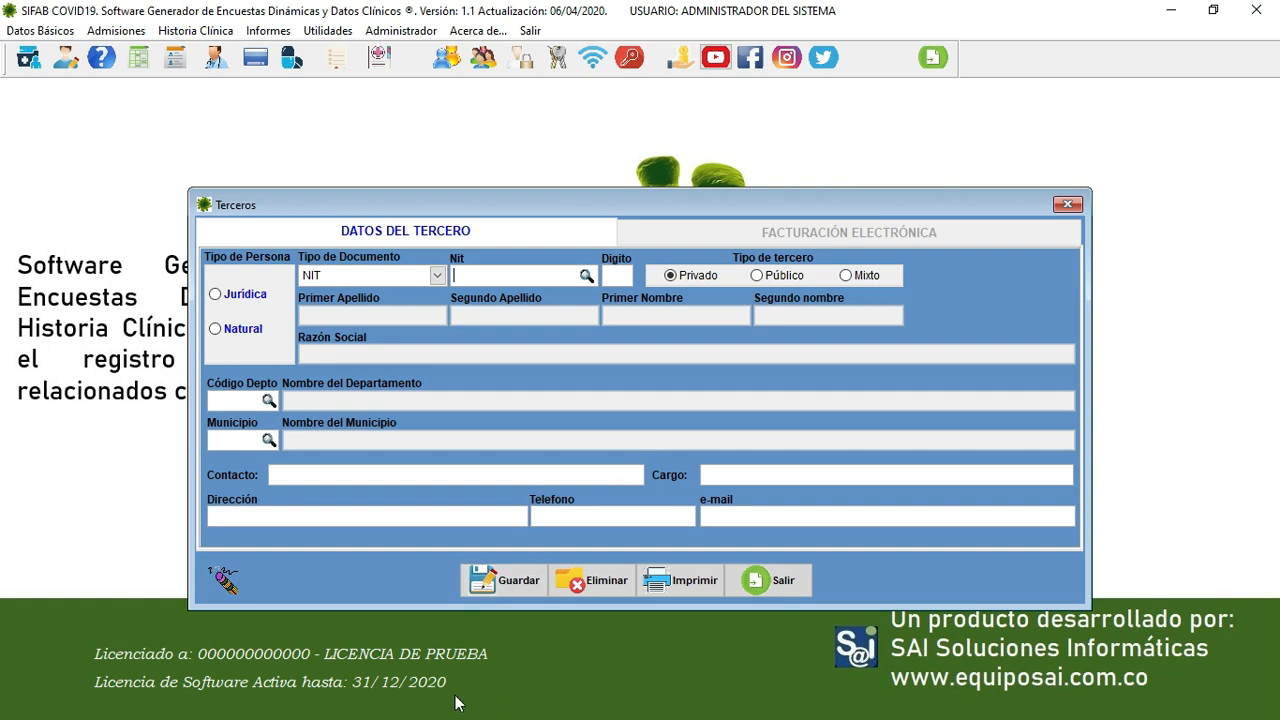
pyautogui.click(788, 582)
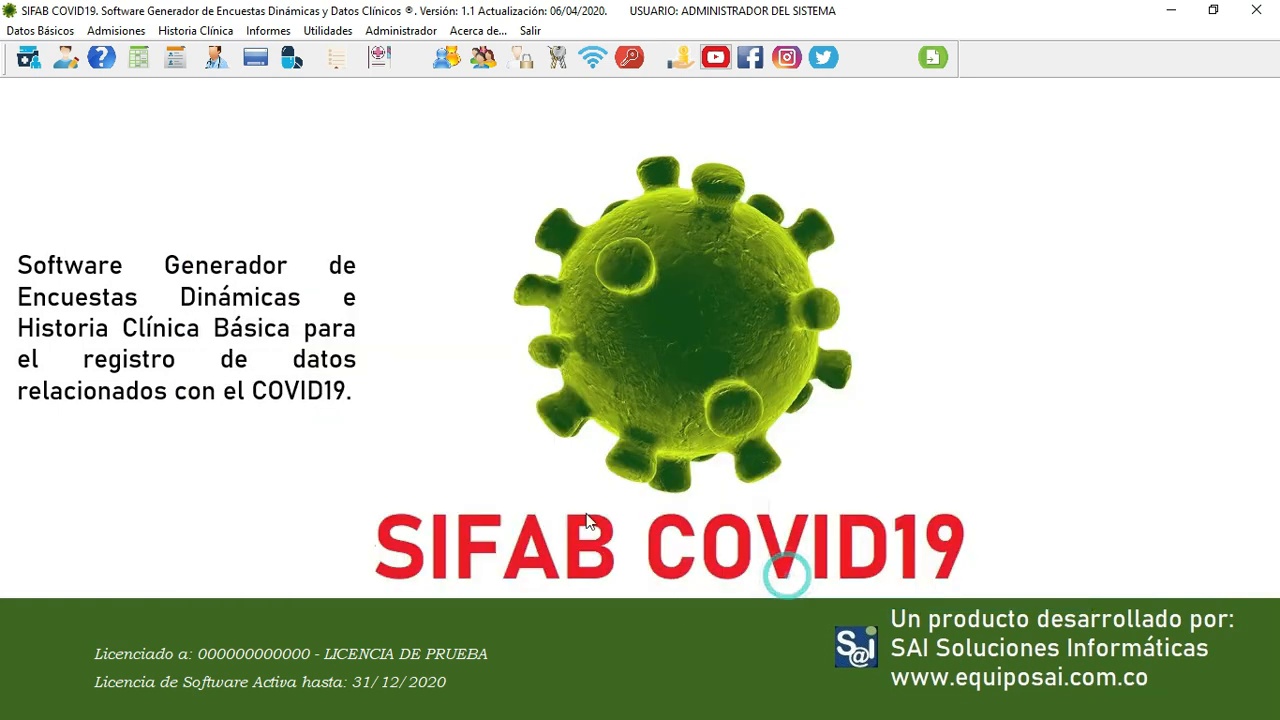
# - Review the Entidades list under Parámetros de Facturación, holding only PARTICULARES, and close it
pyautogui.click(40, 30)
pyautogui.moveTo(70, 62)
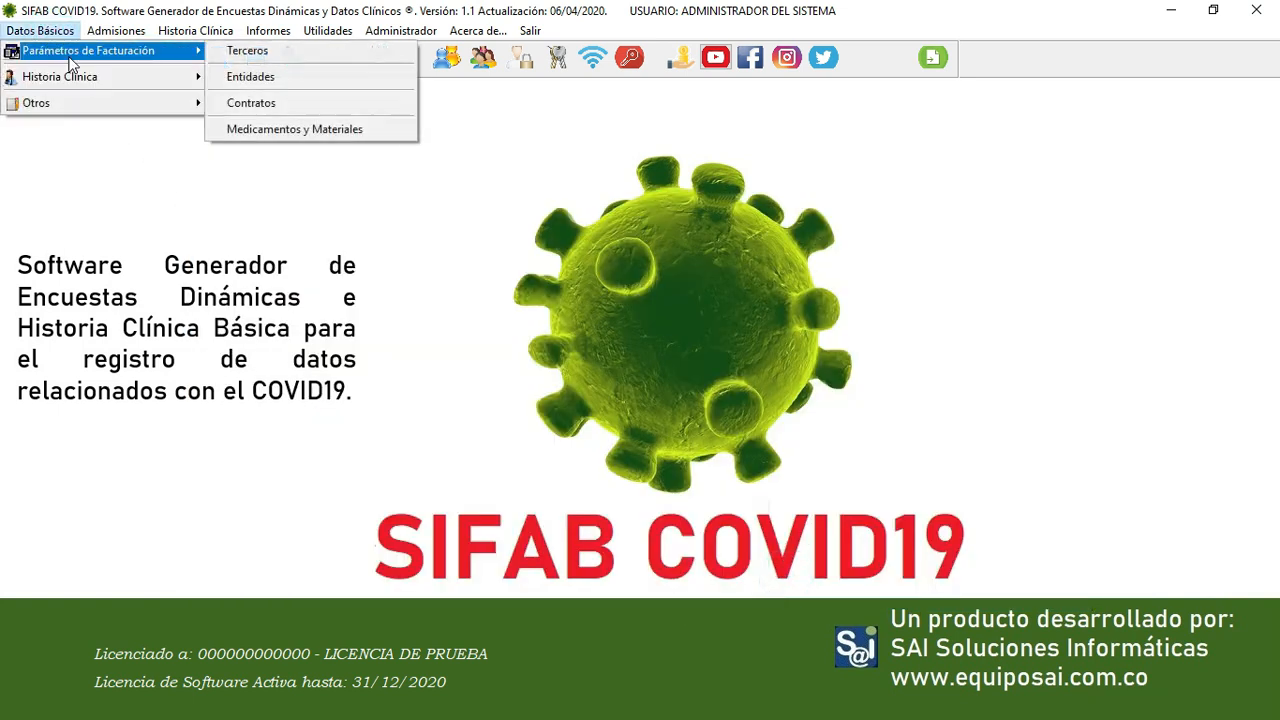
pyautogui.click(285, 76)
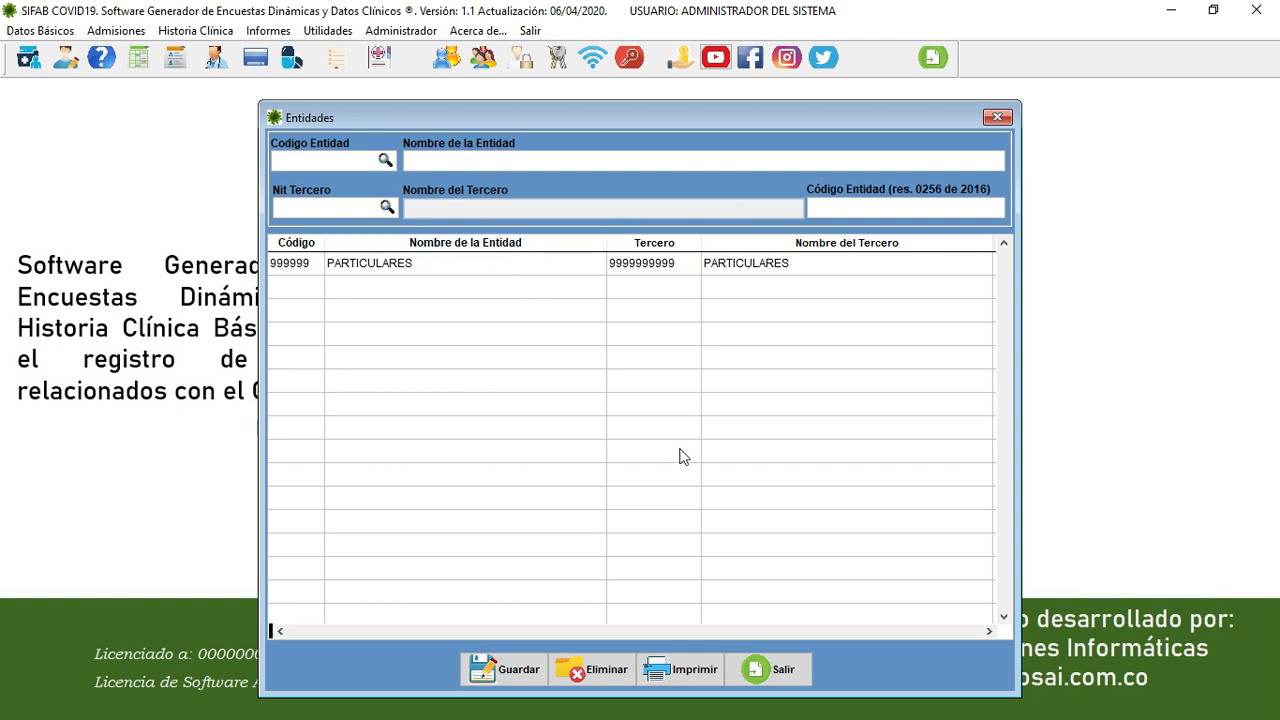
pyautogui.click(770, 670)
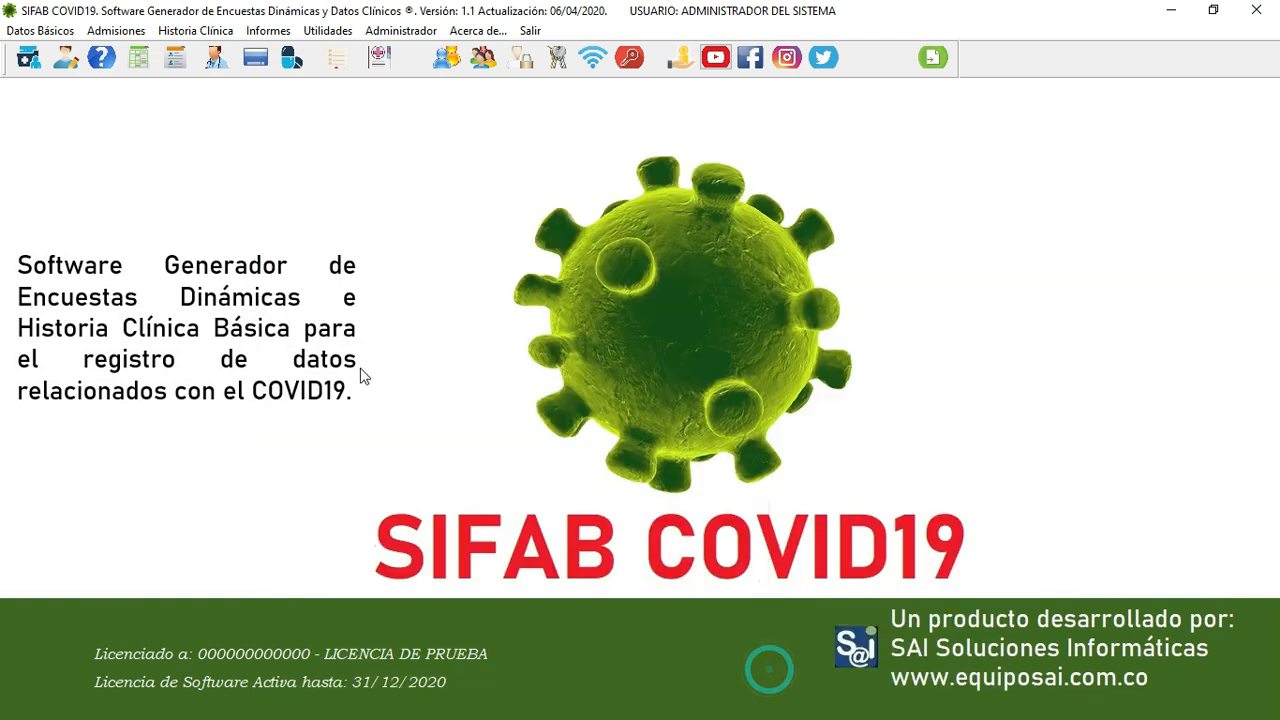
pyautogui.click(40, 30)
pyautogui.moveTo(55, 57)
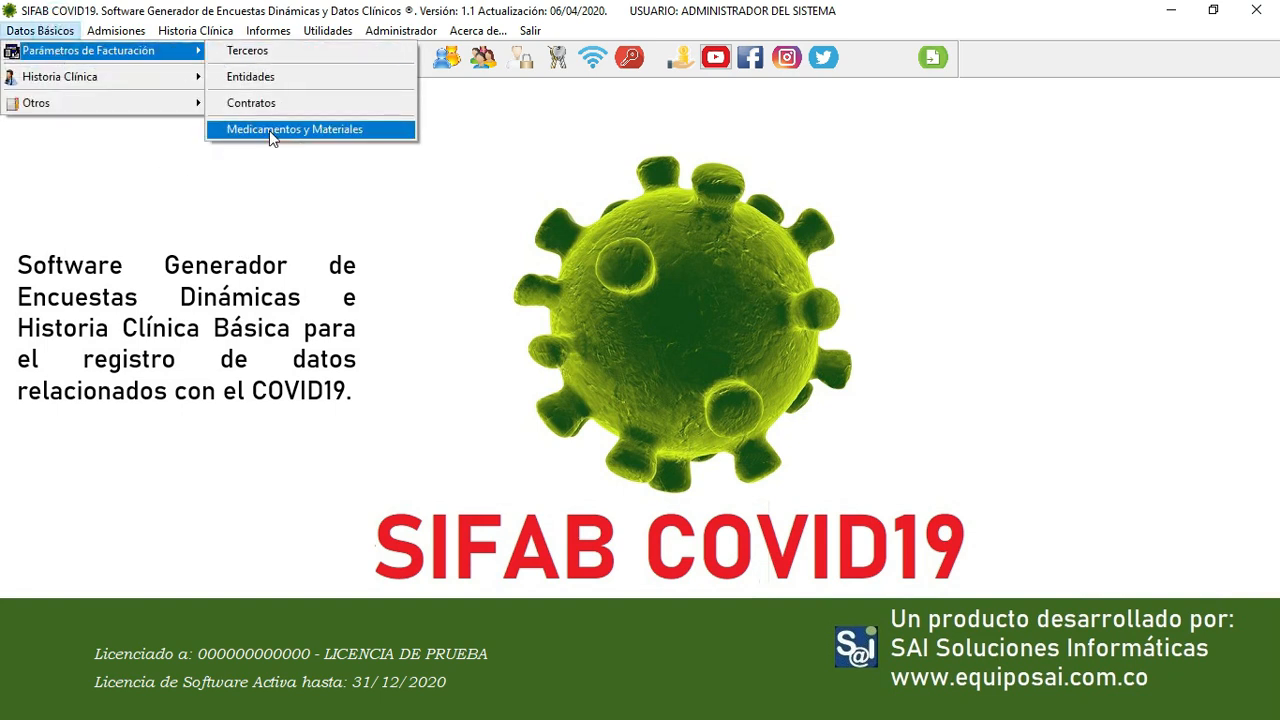
# - Load template 00001 CONSULTA MEDICA GENERAL in Historia Clínica > Valores por Defecto
pyautogui.moveTo(124, 82)
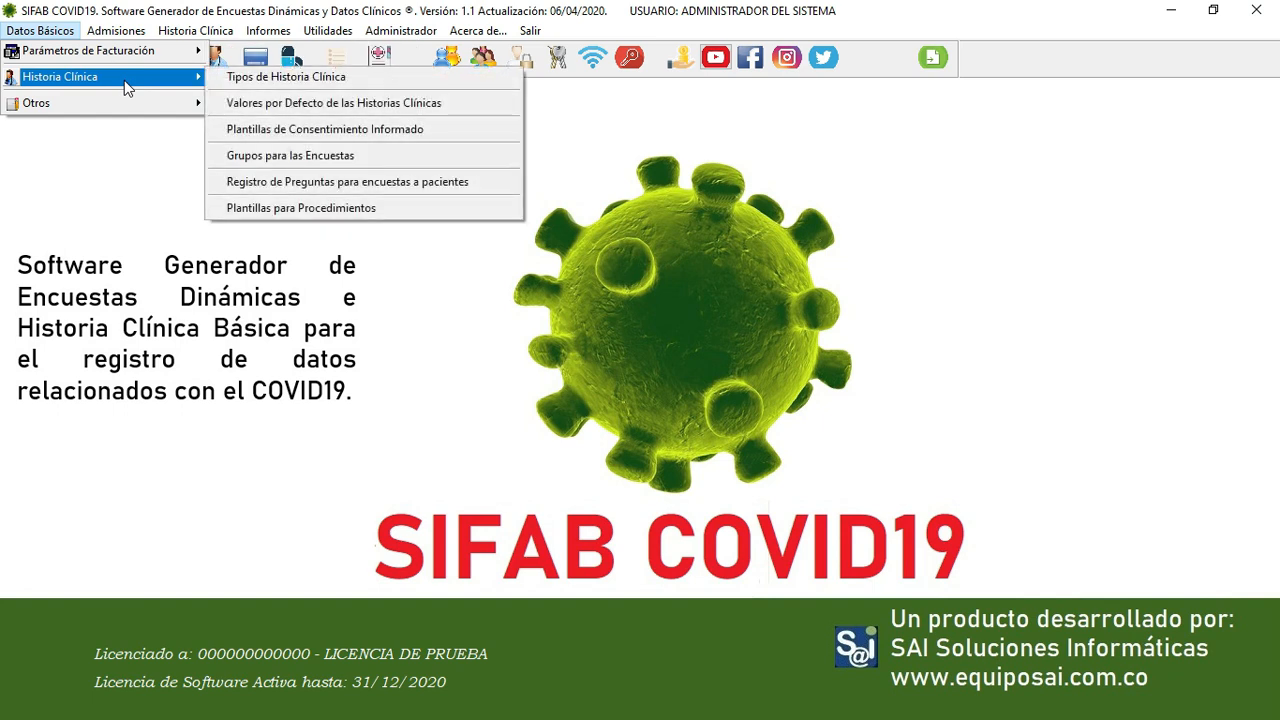
pyautogui.click(259, 108)
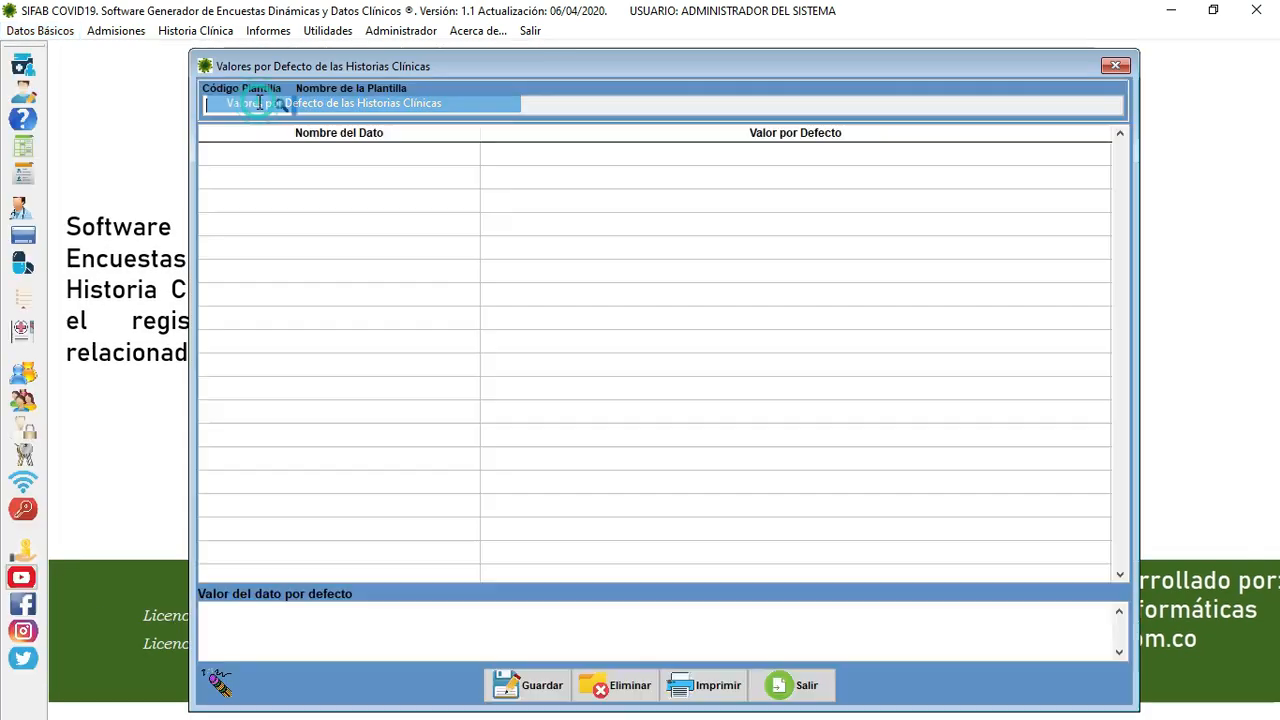
pyautogui.click(786, 686)
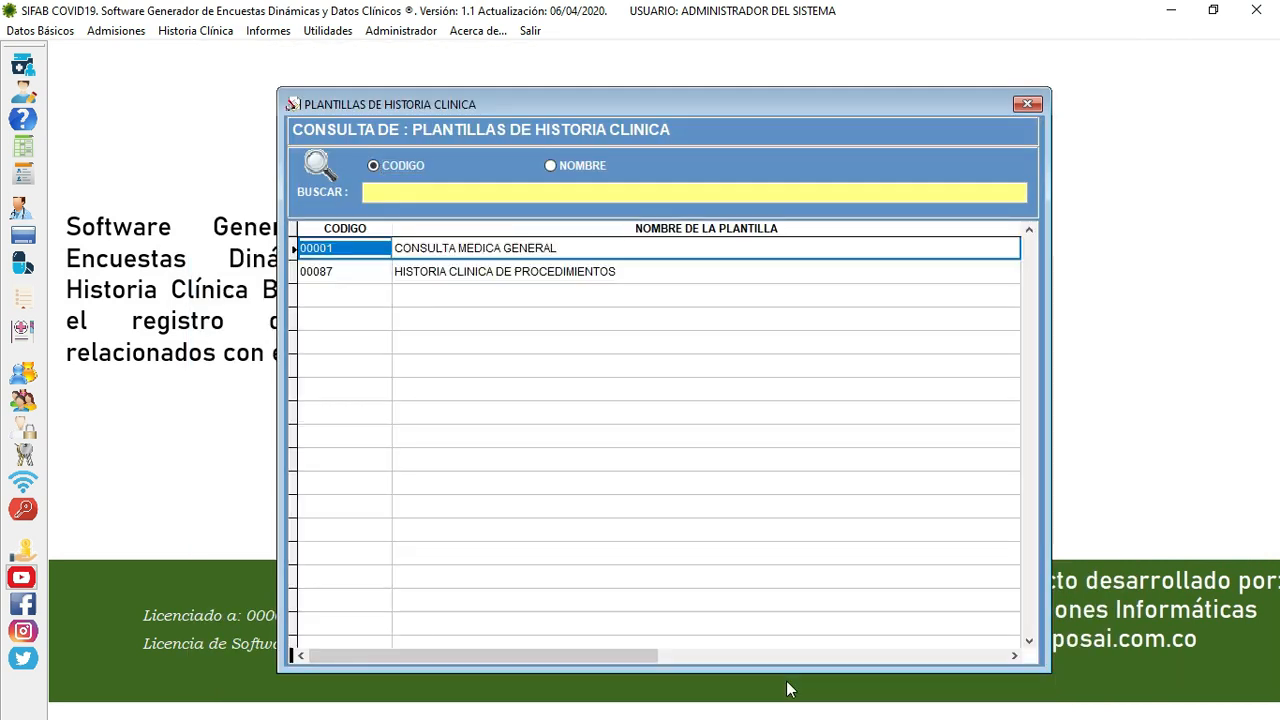
pyautogui.press('Return')
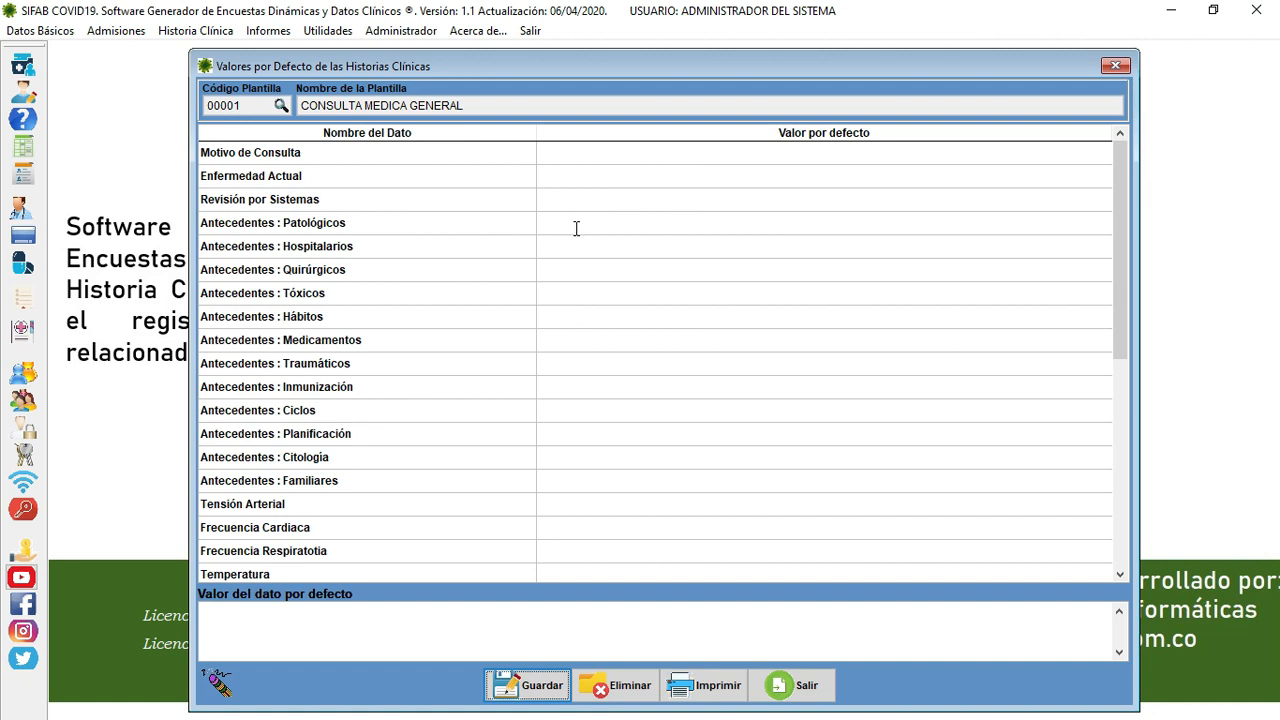
# - Set the Examen Físico : Estado General default text to 'buenas condiciones'
pyautogui.click(568, 297)
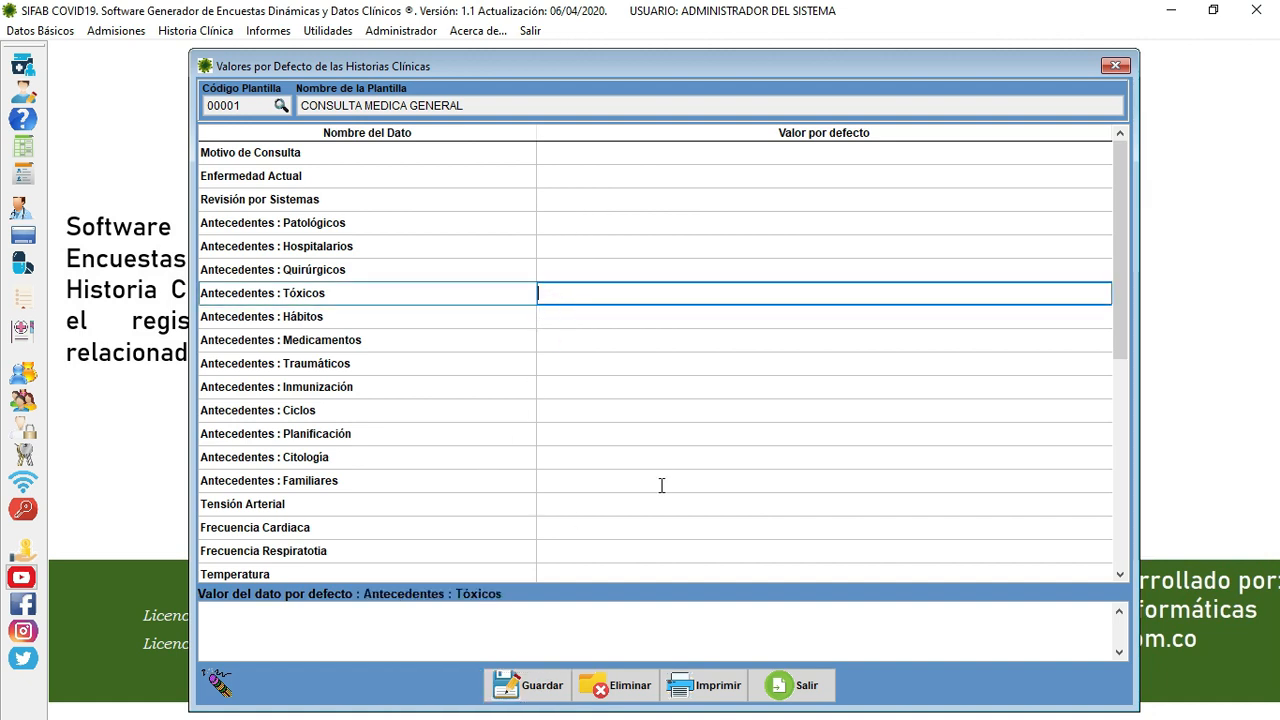
pyautogui.scroll(-3, 660, 478)
pyautogui.click(572, 460)
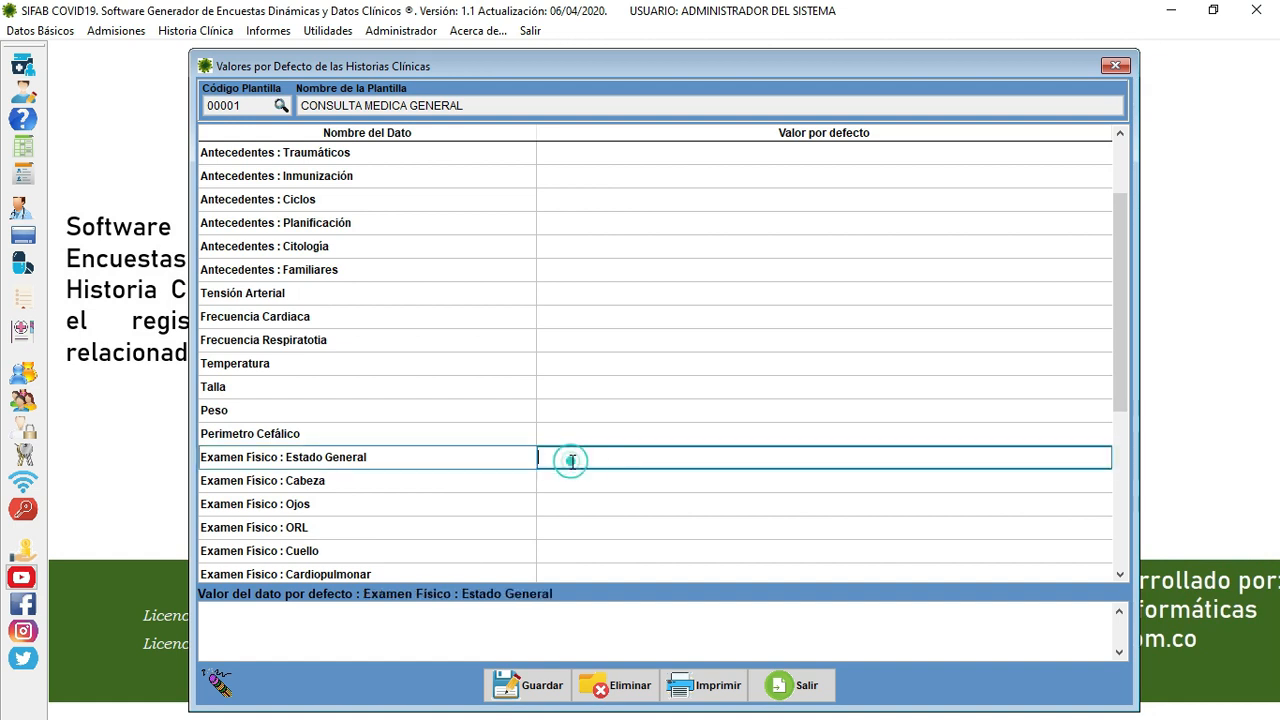
pyautogui.click(364, 632)
pyautogui.write('bUENAS')
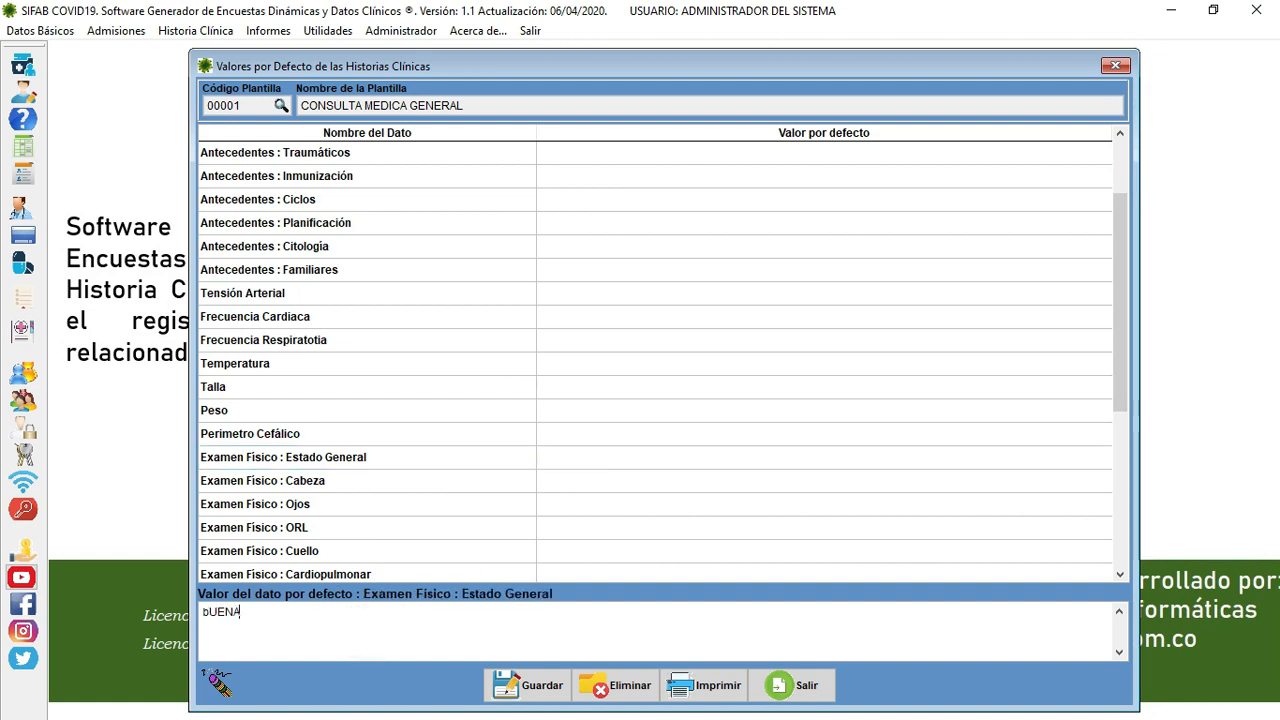
pyautogui.press('BackSpace')
pyautogui.press('BackSpace')
pyautogui.press('BackSpace')
pyautogui.press('BackSpace')
pyautogui.press('BackSpace')
pyautogui.press('BackSpace')
pyautogui.write('buenas condiciones')
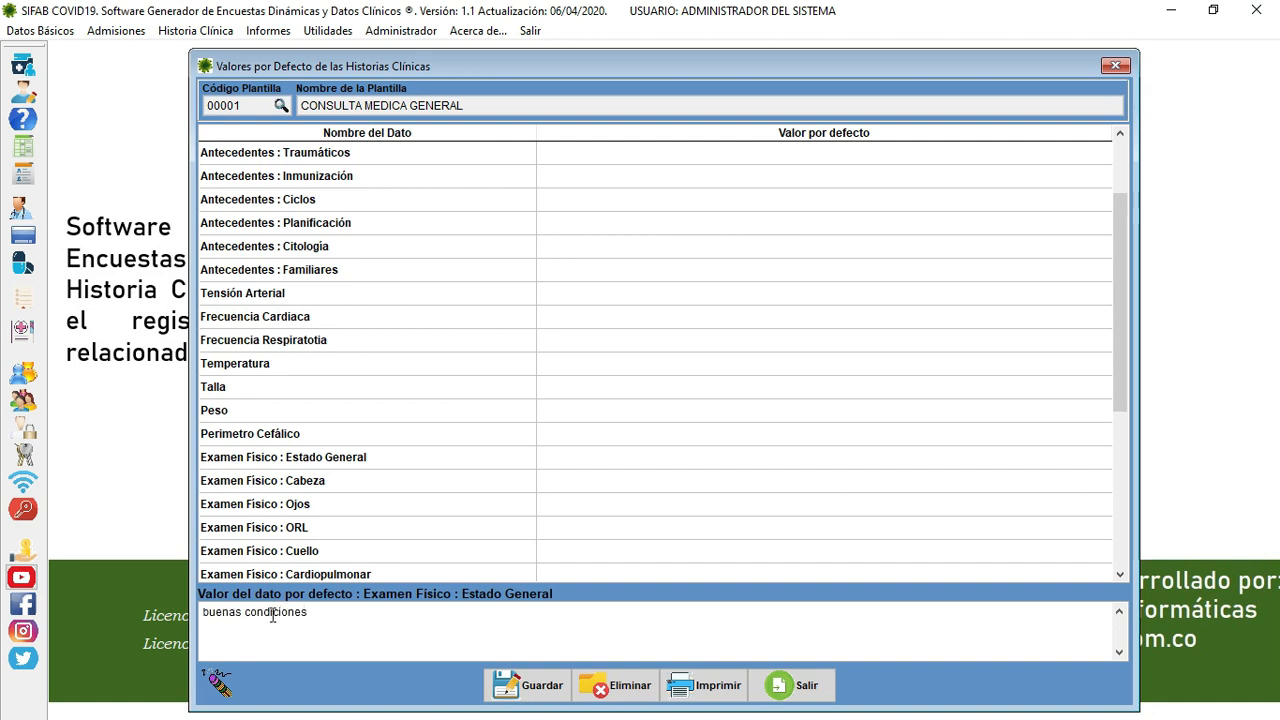
pyautogui.click(603, 503)
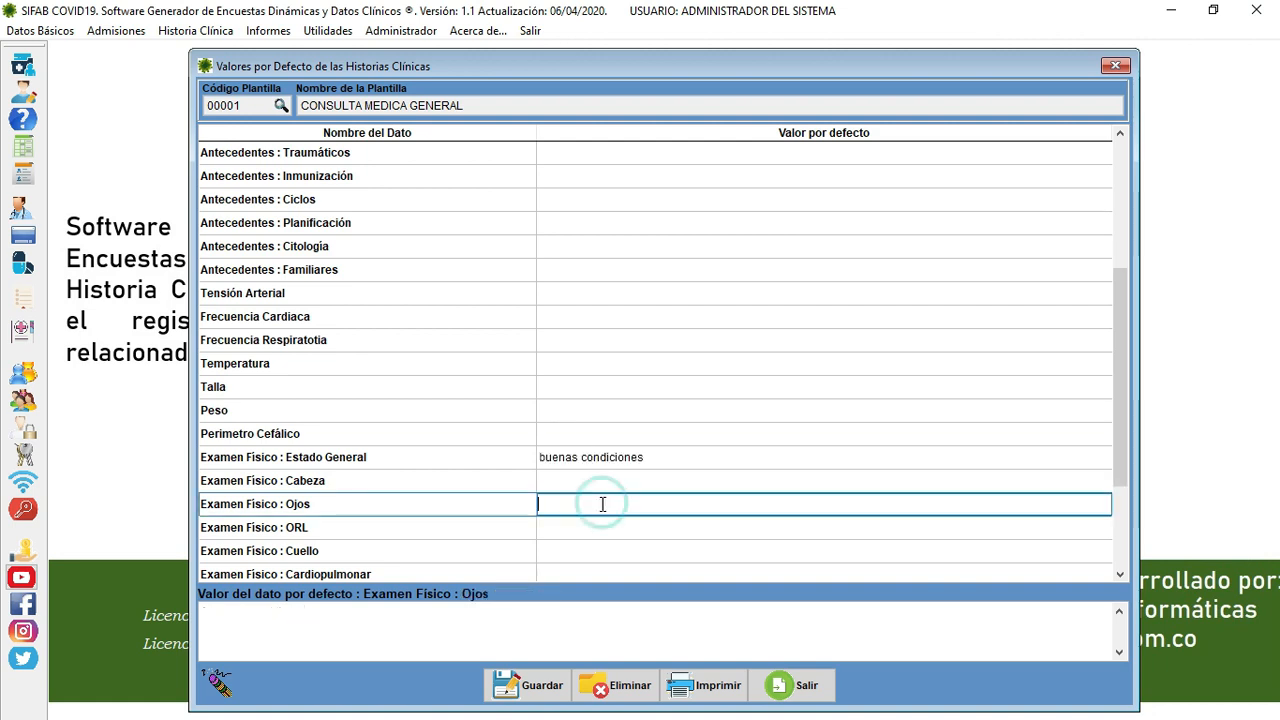
# - Save the CONSULTA MEDICA GENERAL defaults, confirm, clear the screen and close the window
pyautogui.click(533, 690)
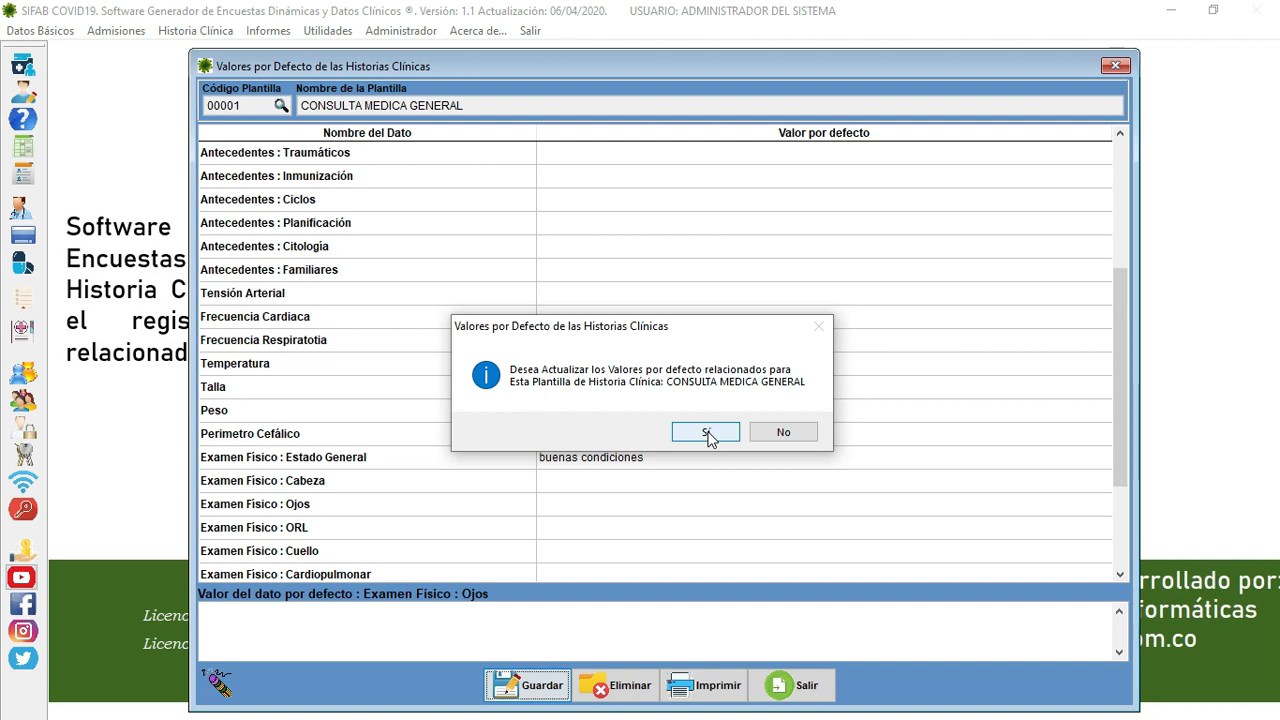
pyautogui.click(705, 432)
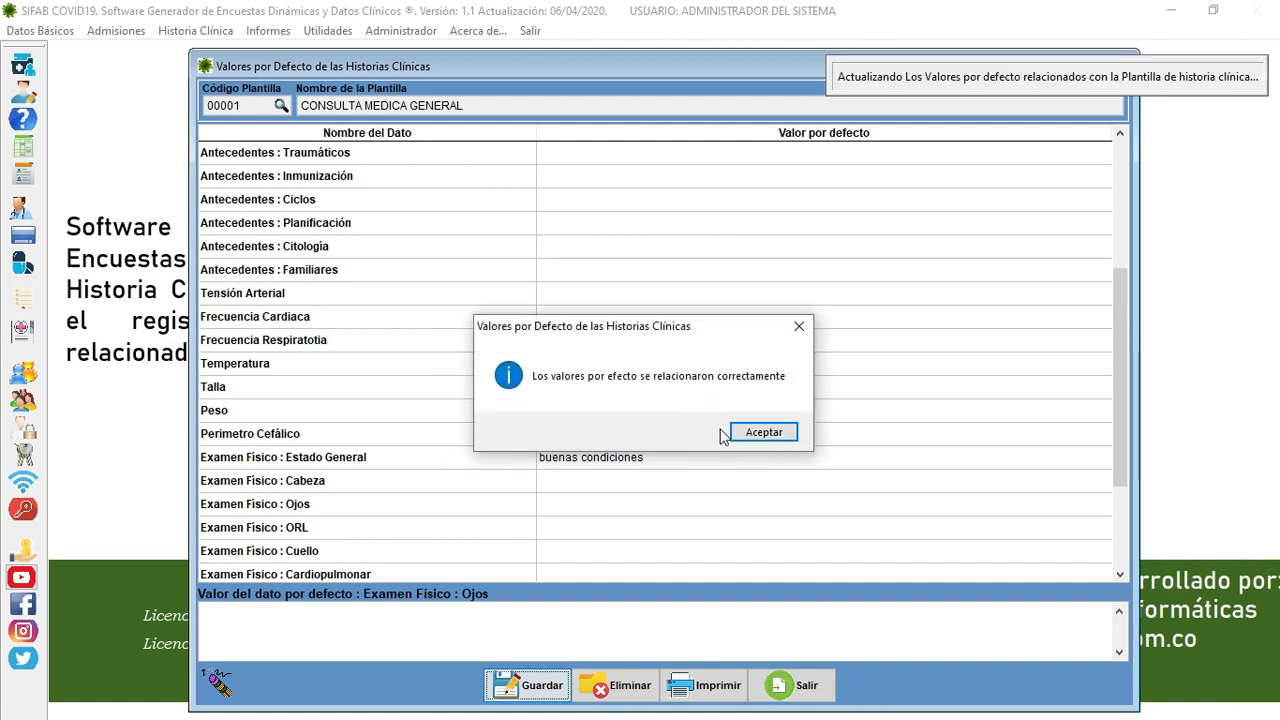
pyautogui.click(752, 431)
pyautogui.click(654, 431)
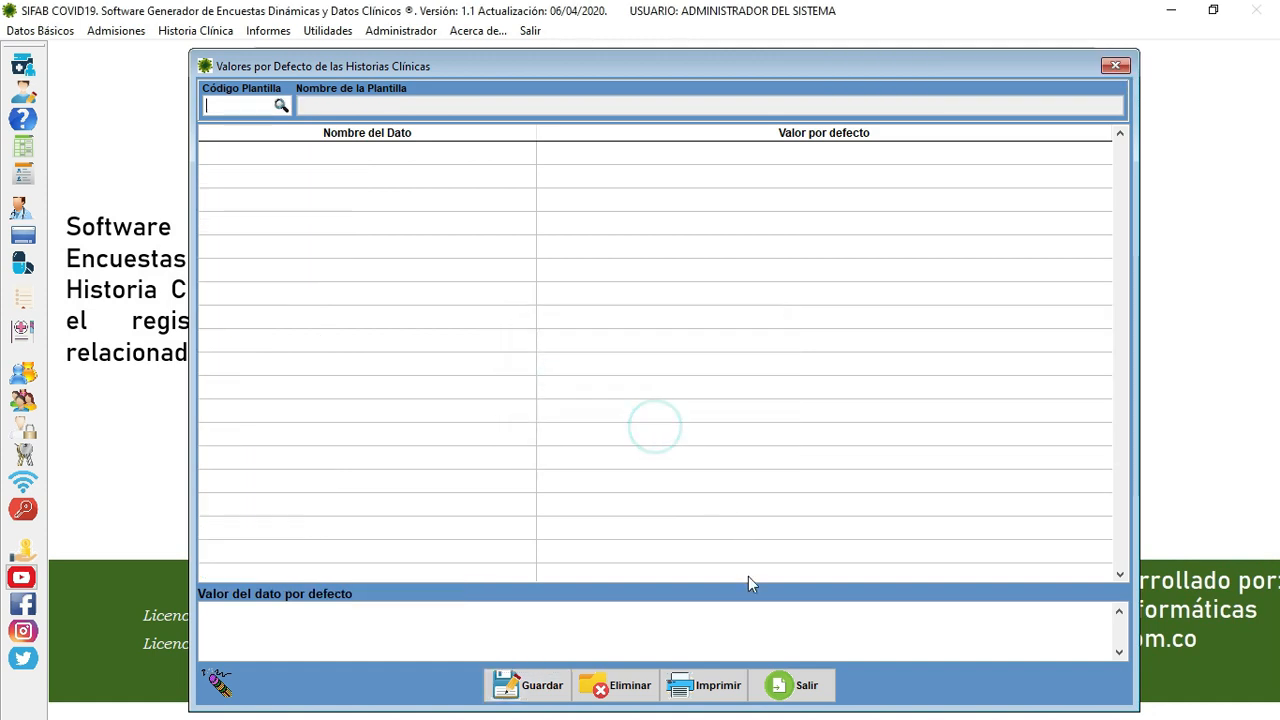
pyautogui.click(790, 684)
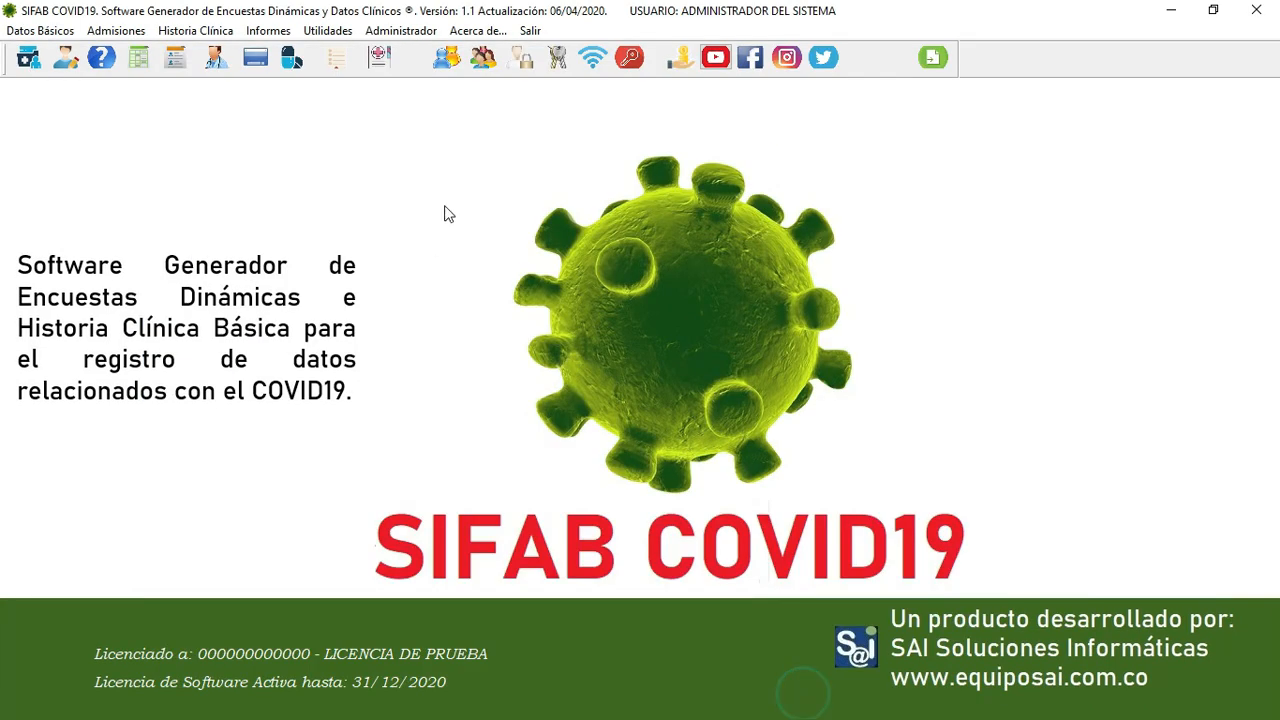
# - Create survey group code 002 named COVID19, save it, and close the groups window
pyautogui.click(66, 32)
pyautogui.moveTo(69, 78)
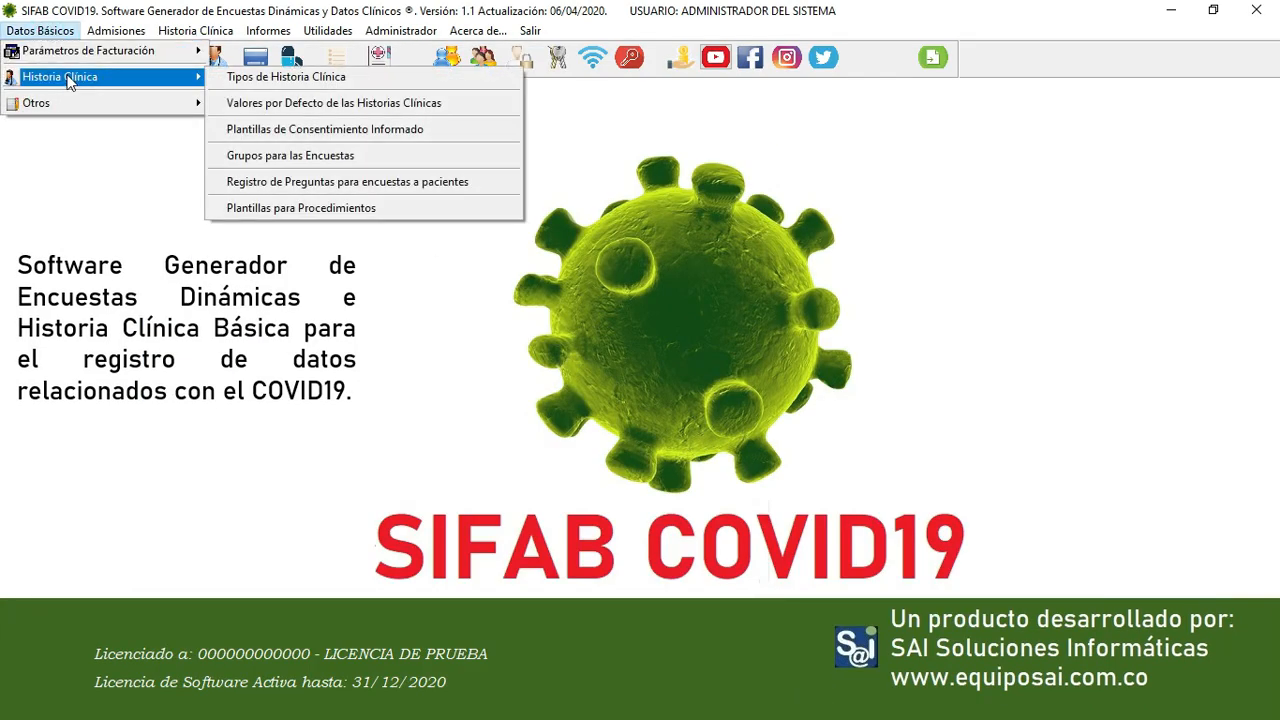
pyautogui.click(313, 158)
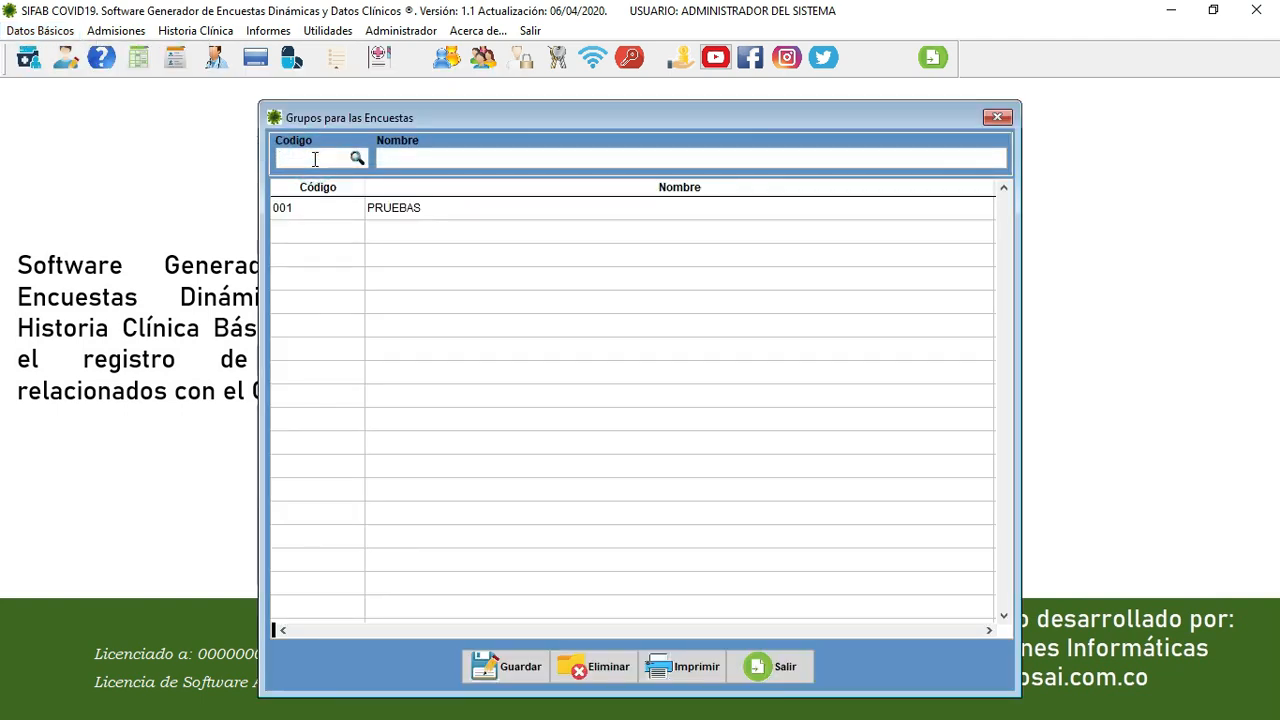
pyautogui.write('002')
pyautogui.press('Return')
pyautogui.write('C')
pyautogui.press('BackSpace')
pyautogui.write('COB')
pyautogui.press('BackSpace')
pyautogui.write('VID19')
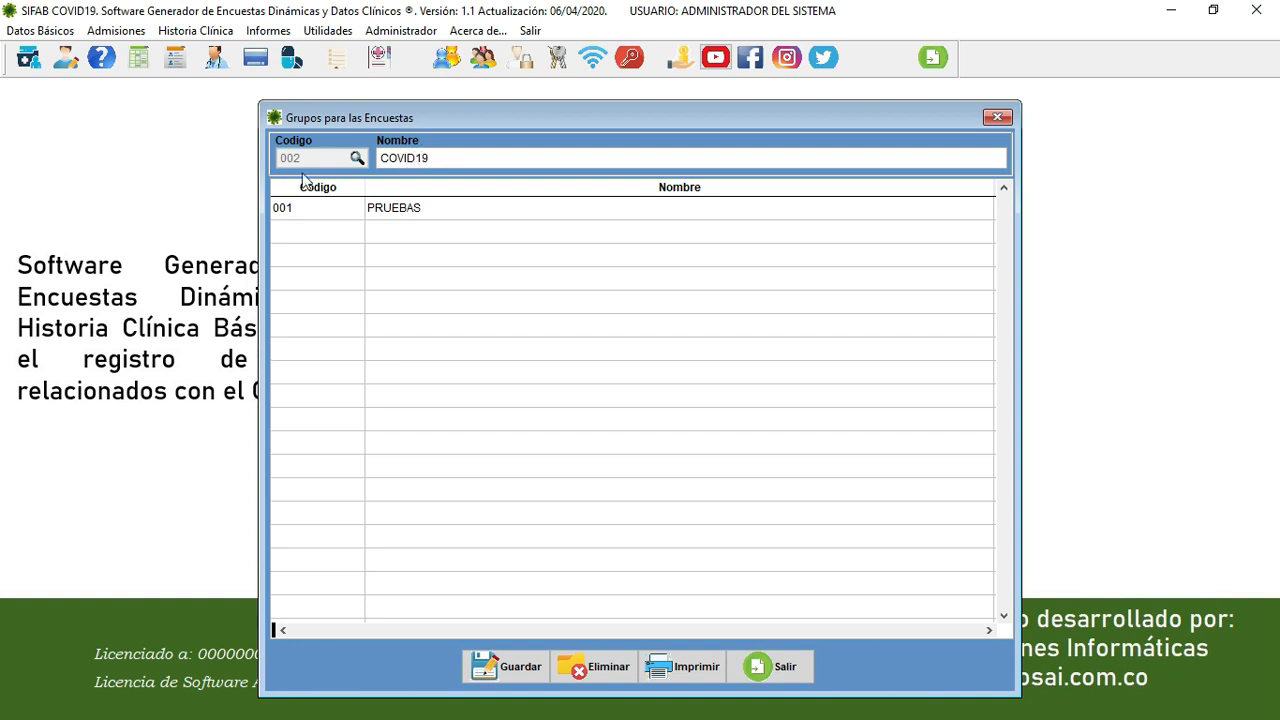
pyautogui.click(518, 667)
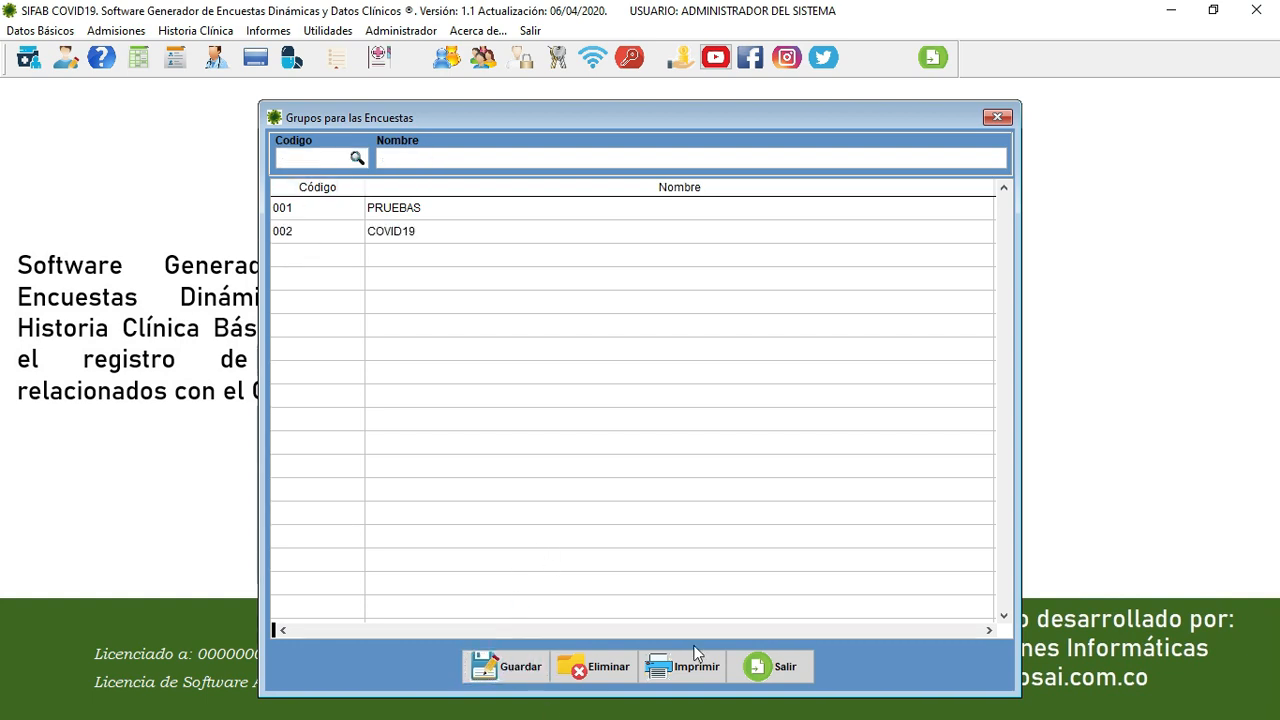
pyautogui.click(770, 666)
# - Start a new survey question with code 002 in Registro de Preguntas
pyautogui.click(56, 33)
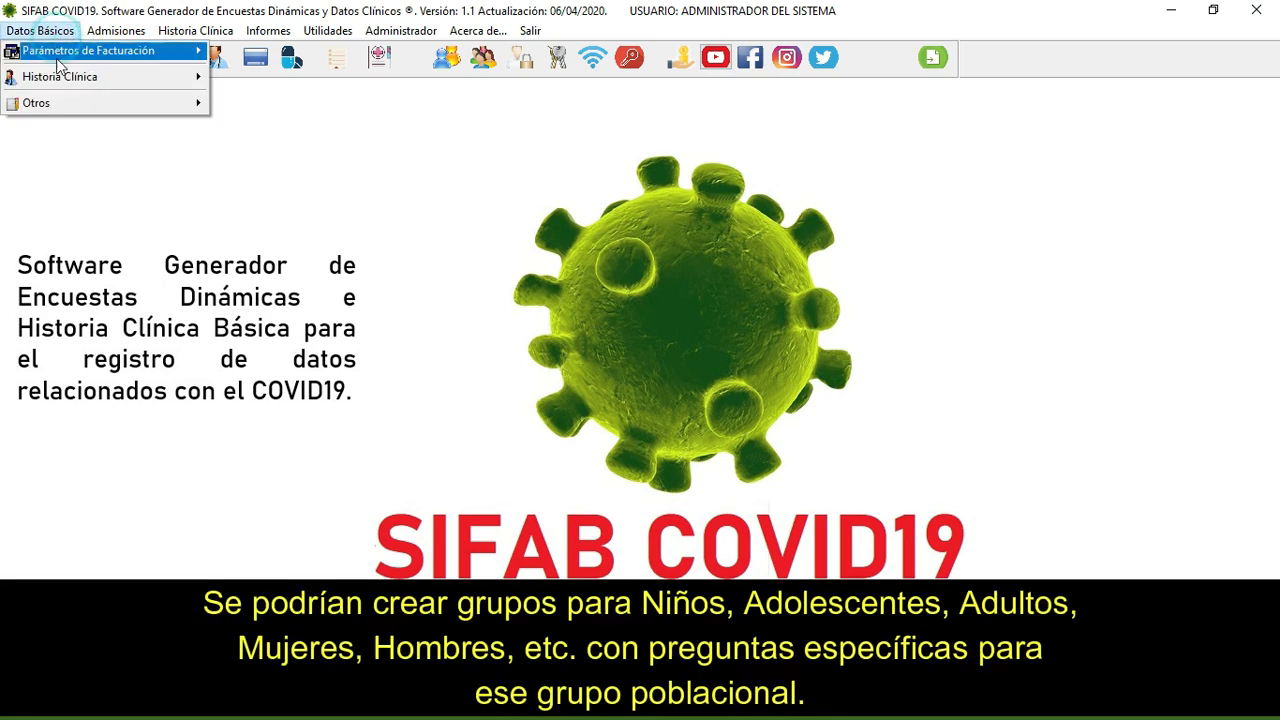
pyautogui.moveTo(56, 76)
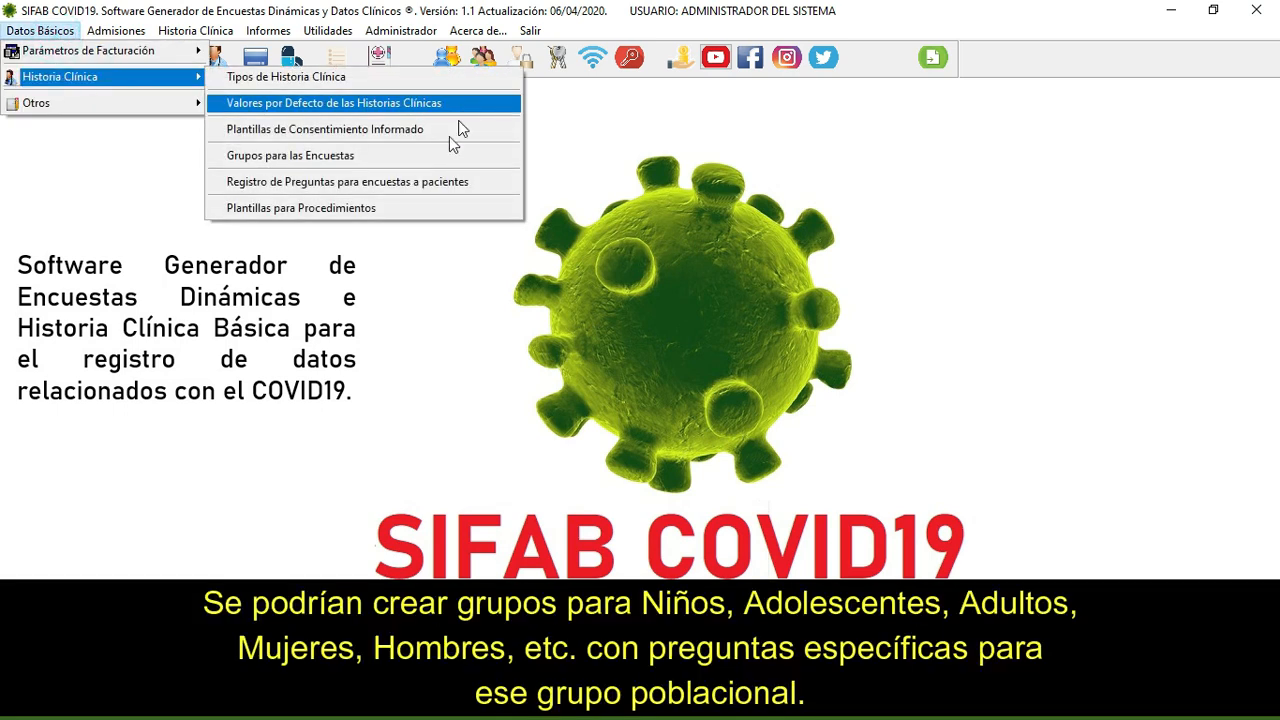
pyautogui.click(345, 181)
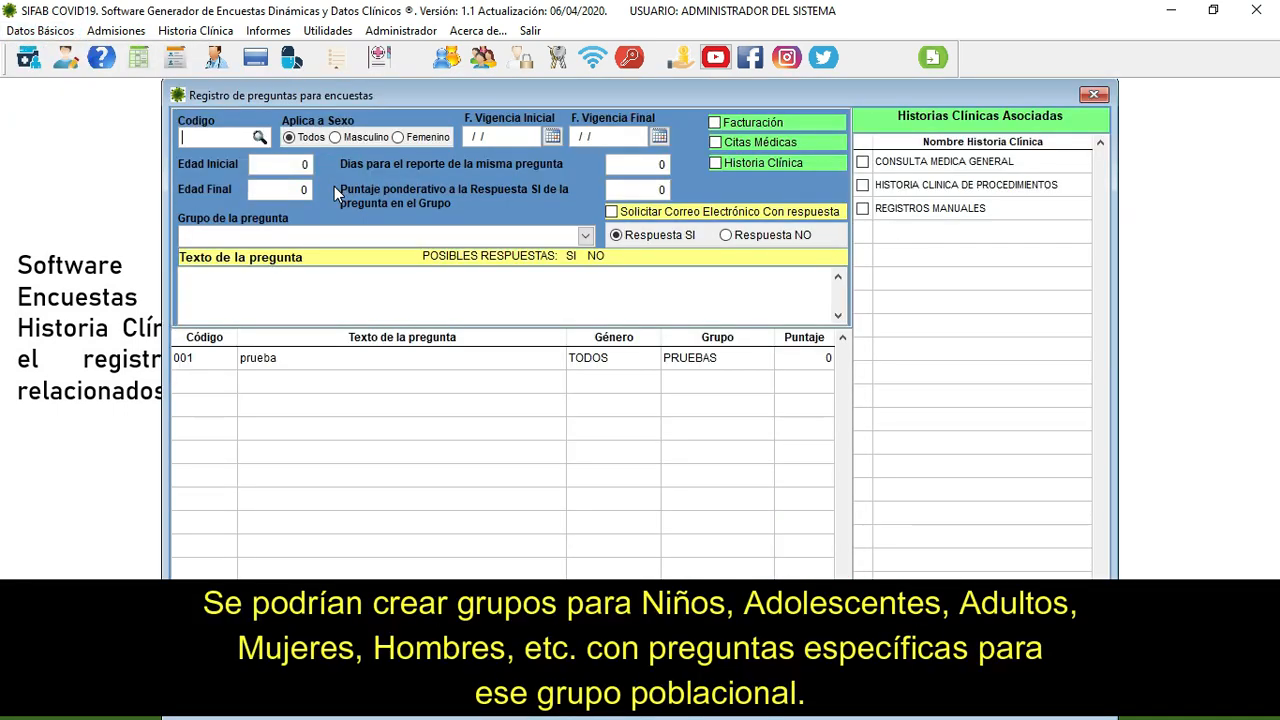
pyautogui.write('001')
pyautogui.press('BackSpace')
pyautogui.write('2')
pyautogui.press('Return')
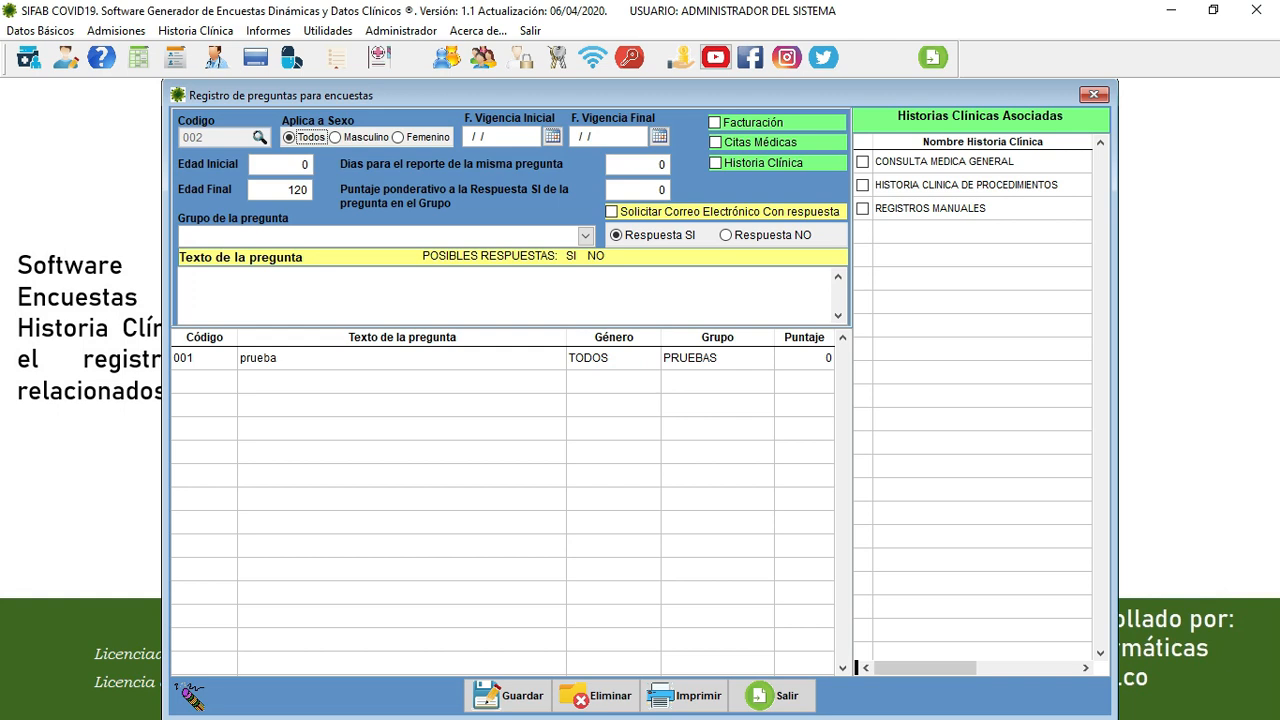
# - Enter the question text 'Ha presentado tos seca en los ultimos 15 días?'
pyautogui.click(270, 283)
pyautogui.write('Ha presentado tos seca')
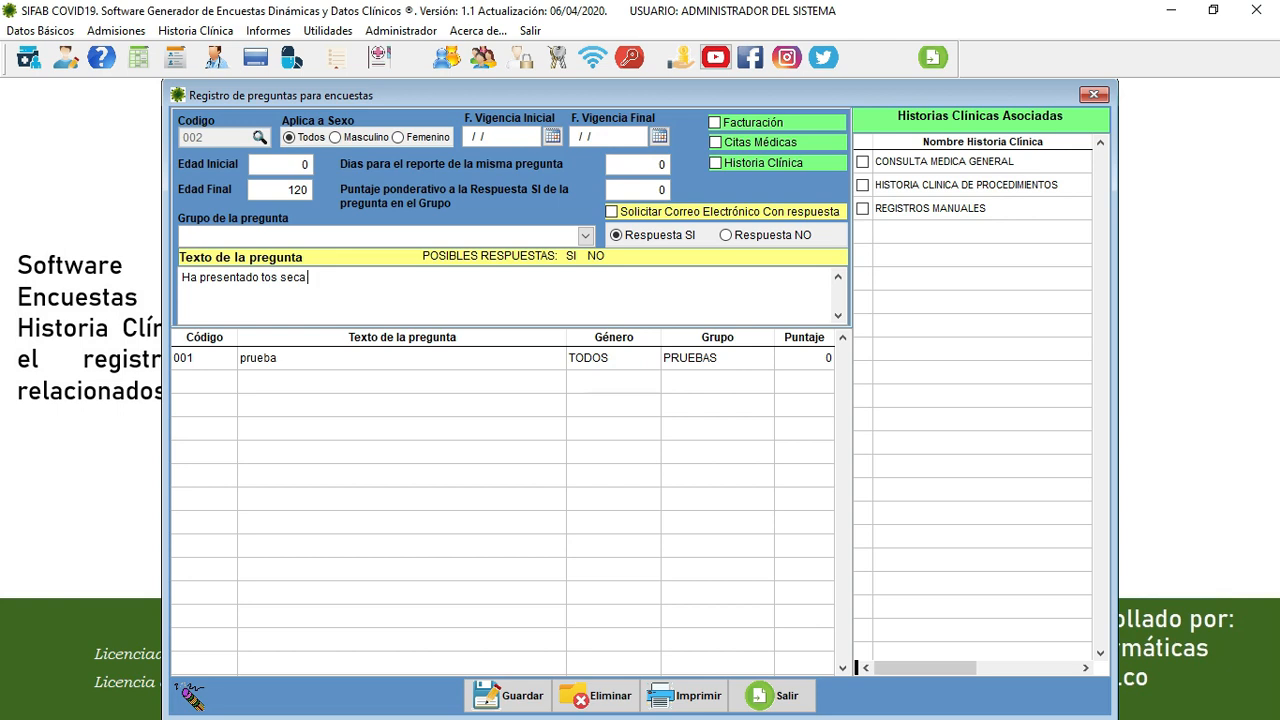
pyautogui.write(' en los ultimos 15 días?')
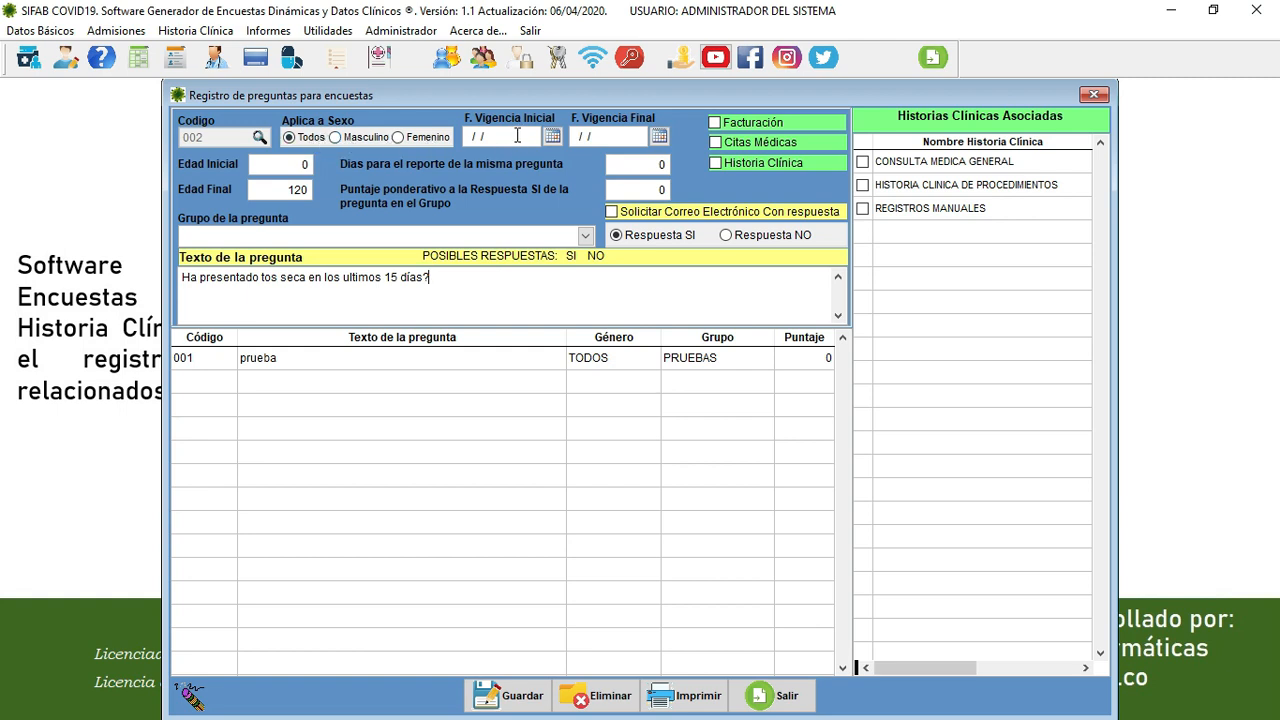
# - Make question 002 valid 01/04/2020–30/04/2020 with 30 days for reporting, then select the Puntaje value
pyautogui.click(508, 135)
pyautogui.write('01')
pyautogui.write('04/')
pyautogui.write('2020')
pyautogui.write('300420')
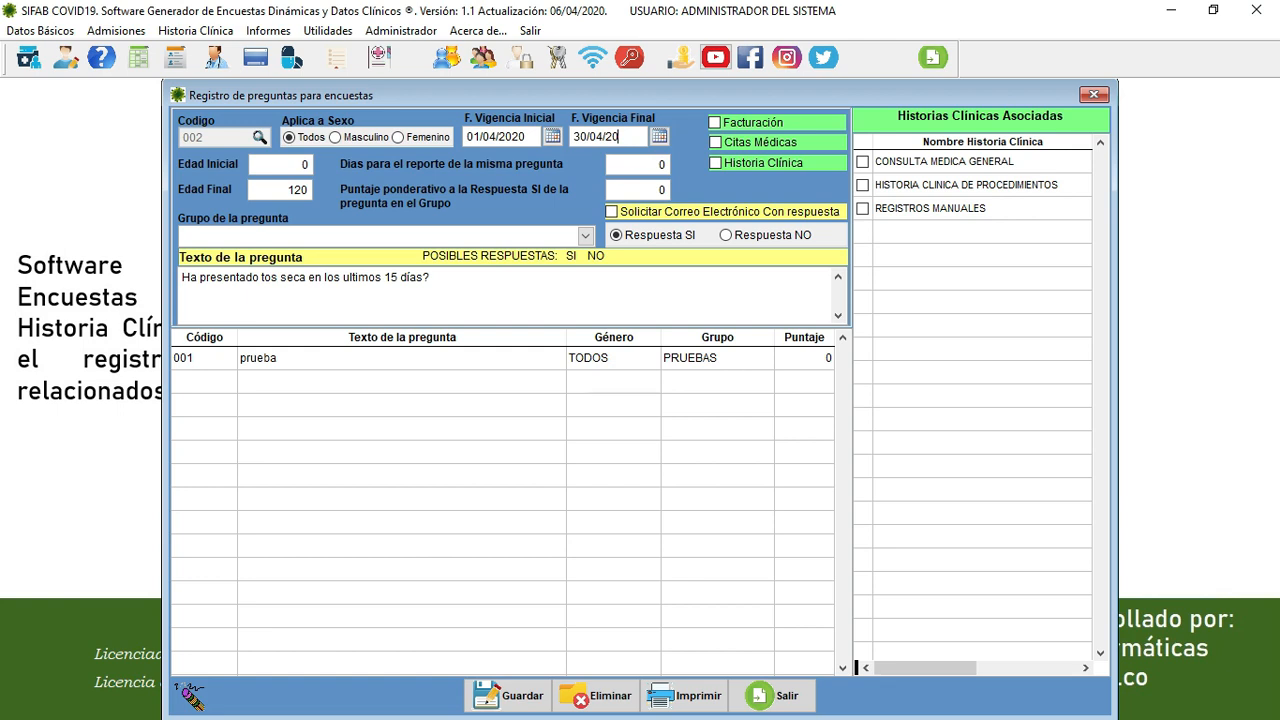
pyautogui.write('20')
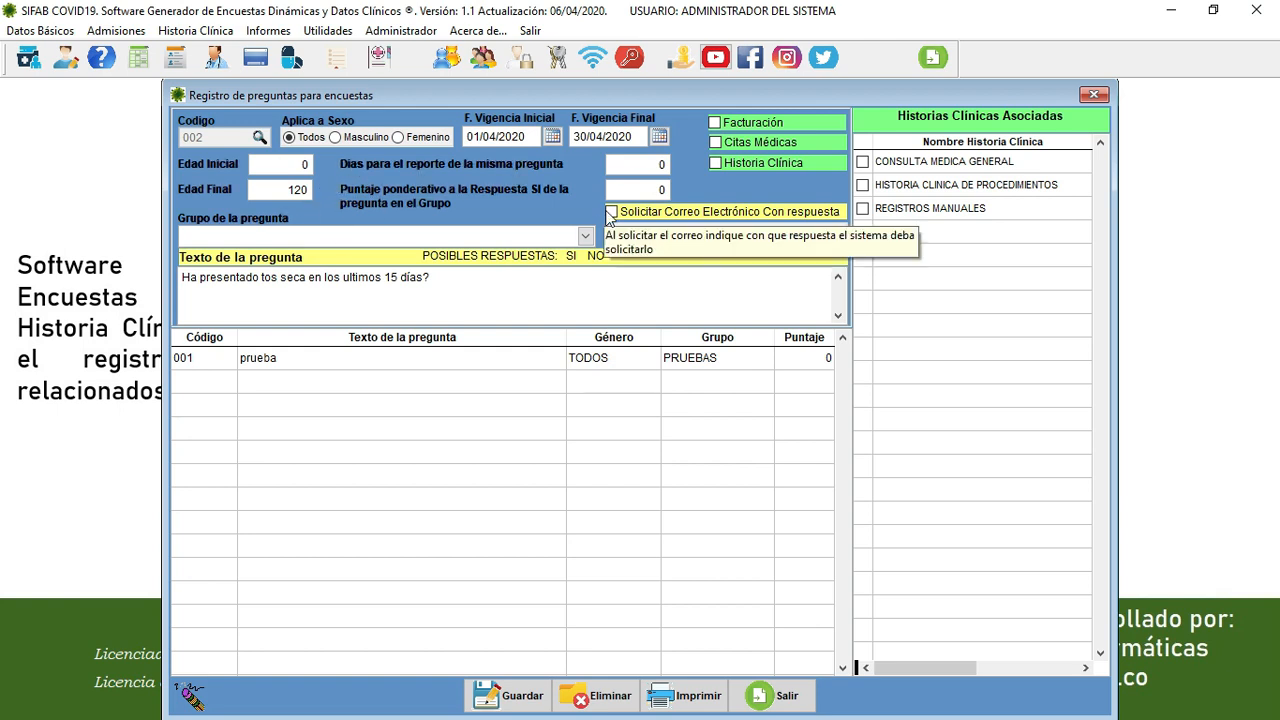
pyautogui.click(628, 166)
pyautogui.moveTo(634, 167); pyautogui.dragTo(685, 163)
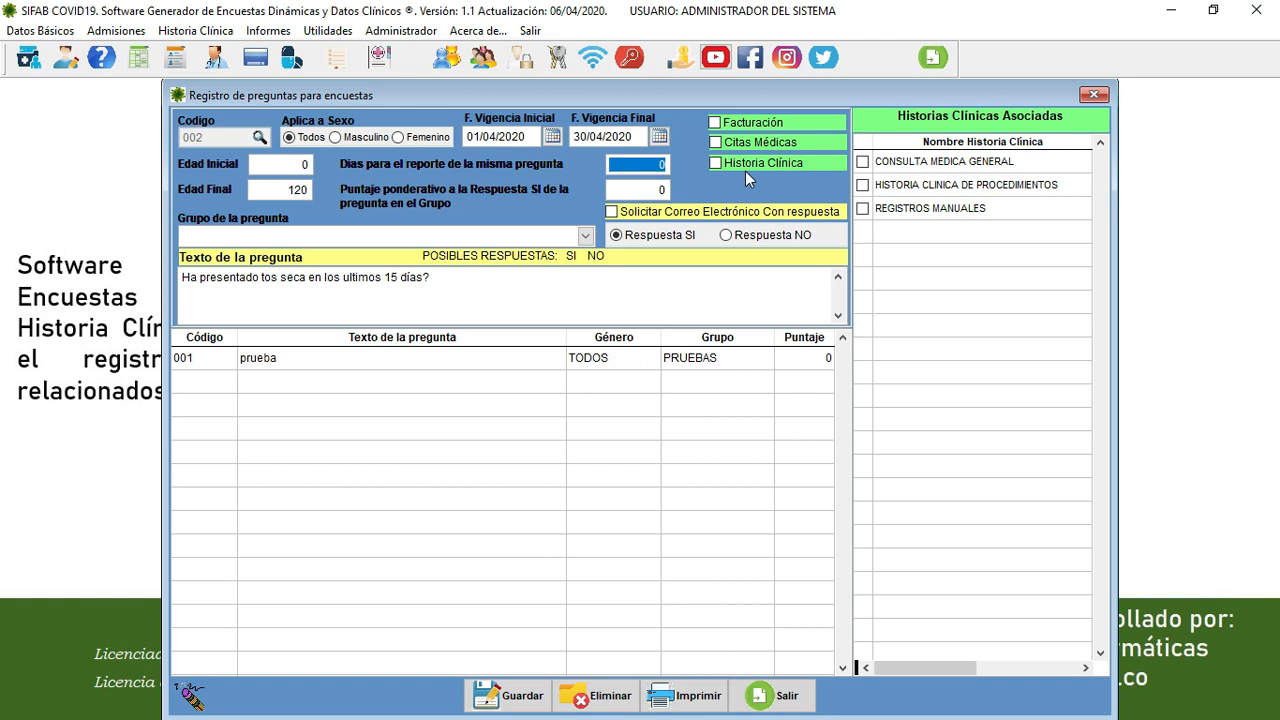
pyautogui.write('15')
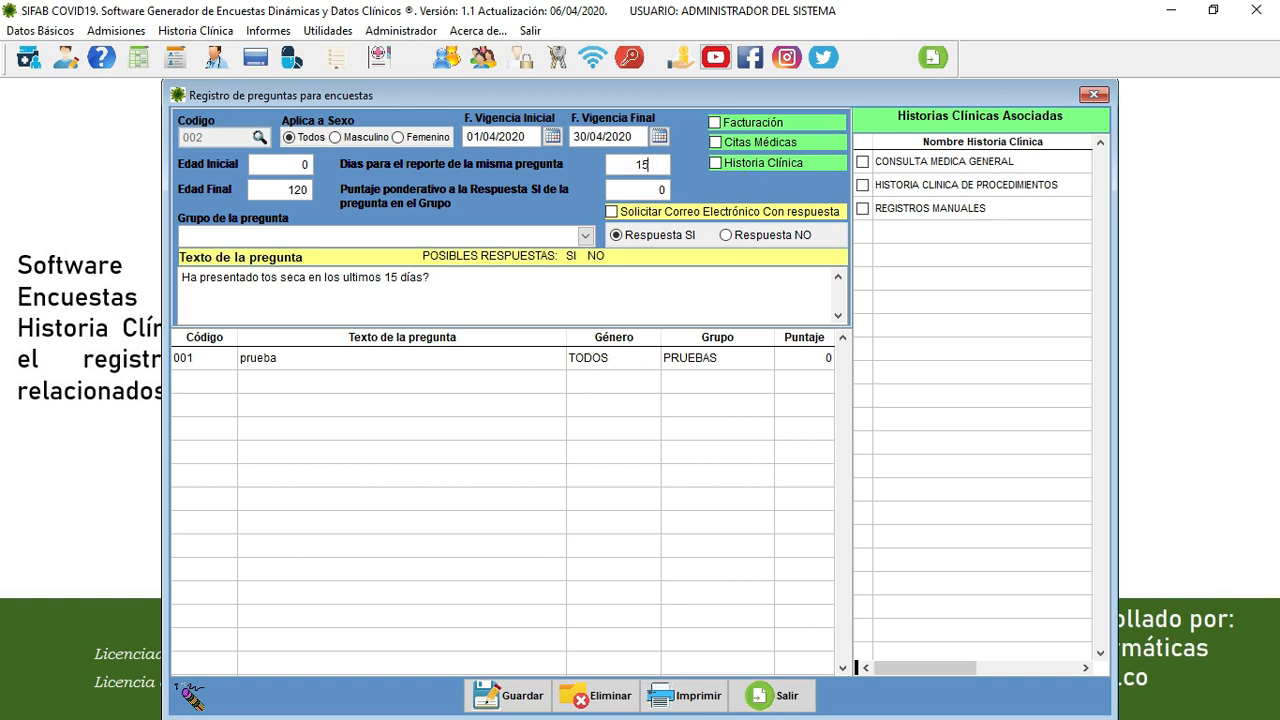
pyautogui.press('BackSpace')
pyautogui.write('5')
pyautogui.press('BackSpace')
pyautogui.press('BackSpace')
pyautogui.write('30')
pyautogui.click(634, 188)
pyautogui.doubleClick(634, 188)
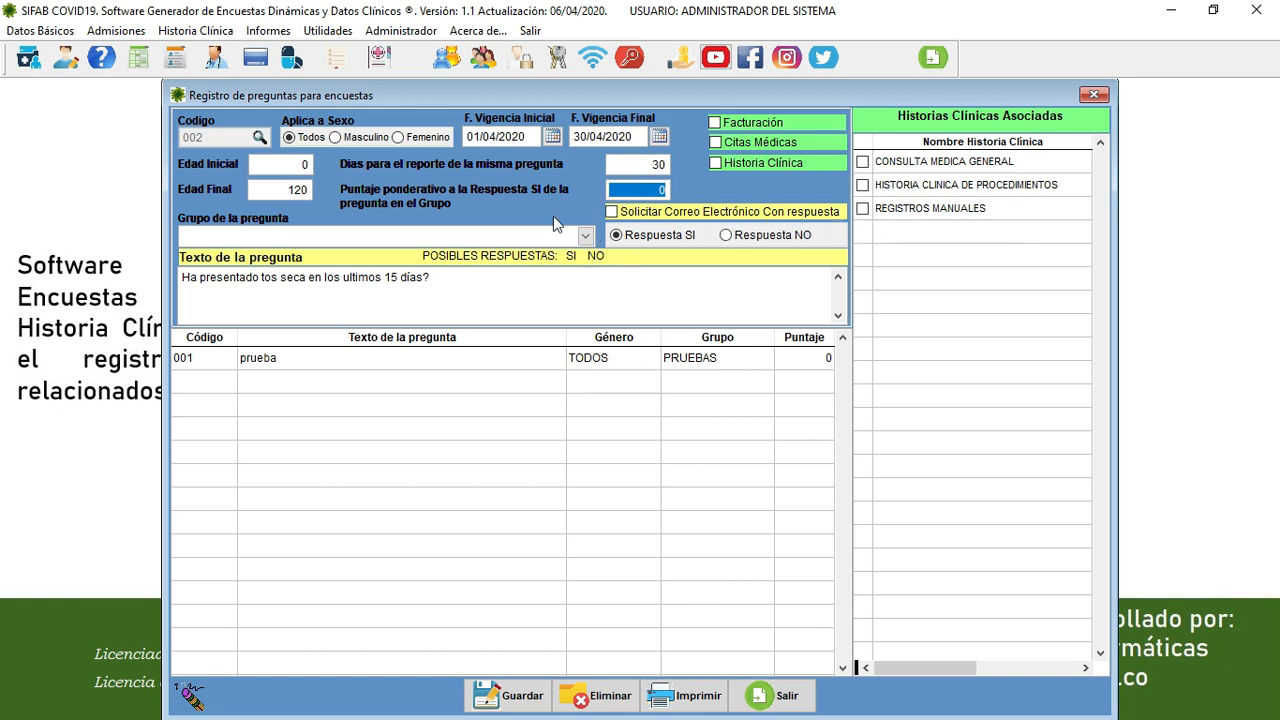
# - Put question 002 in group COVID19, tick CONSULTA MEDICA GENERAL and Historia Clínica, and save it
pyautogui.click(452, 235)
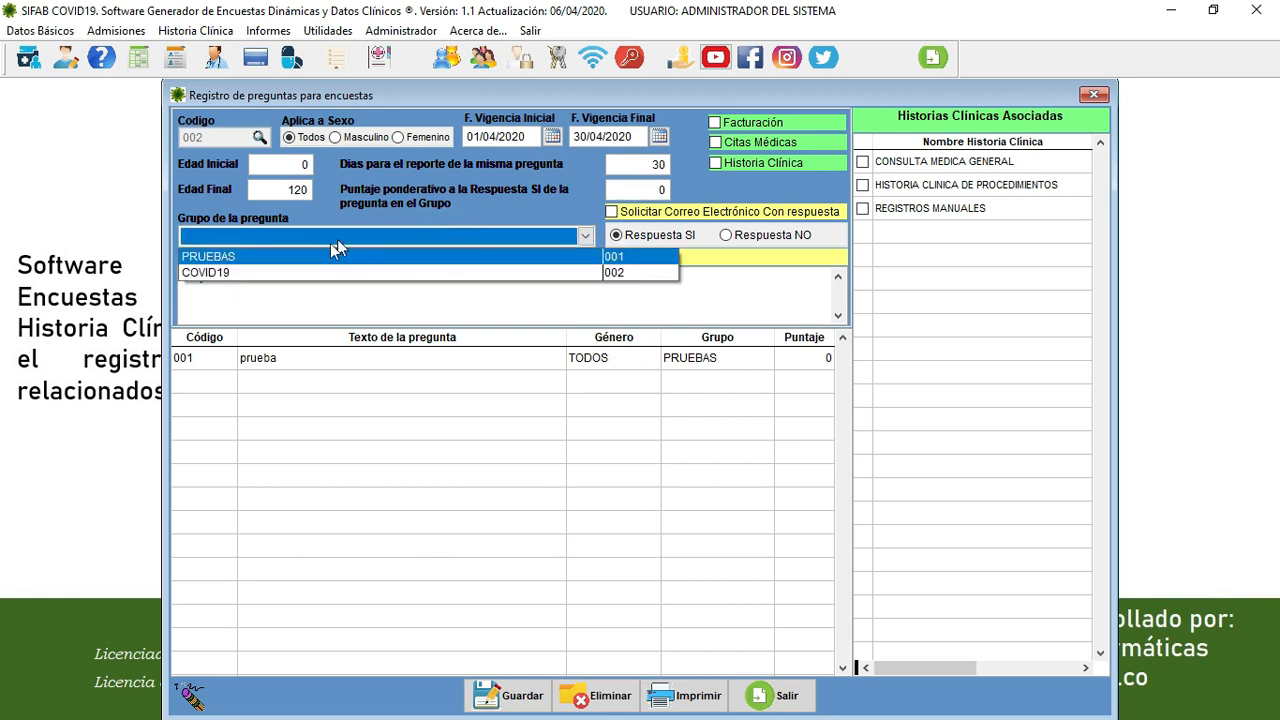
pyautogui.click(283, 273)
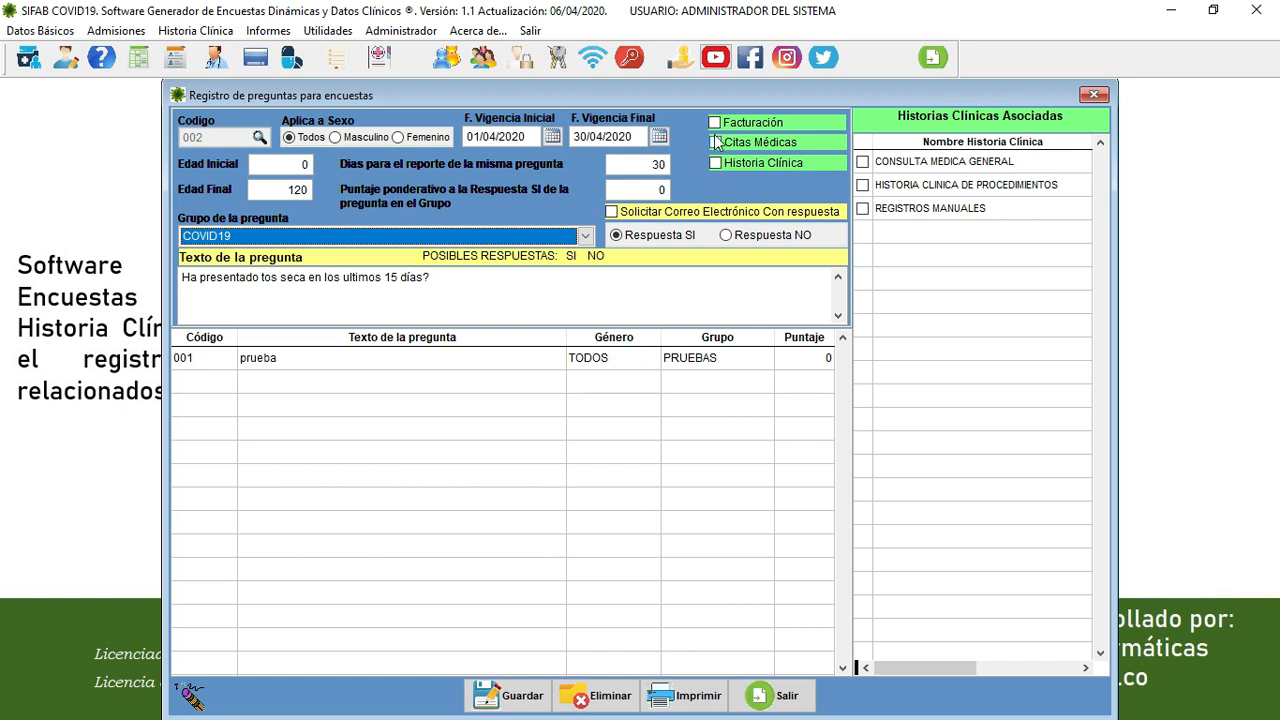
pyautogui.click(864, 164)
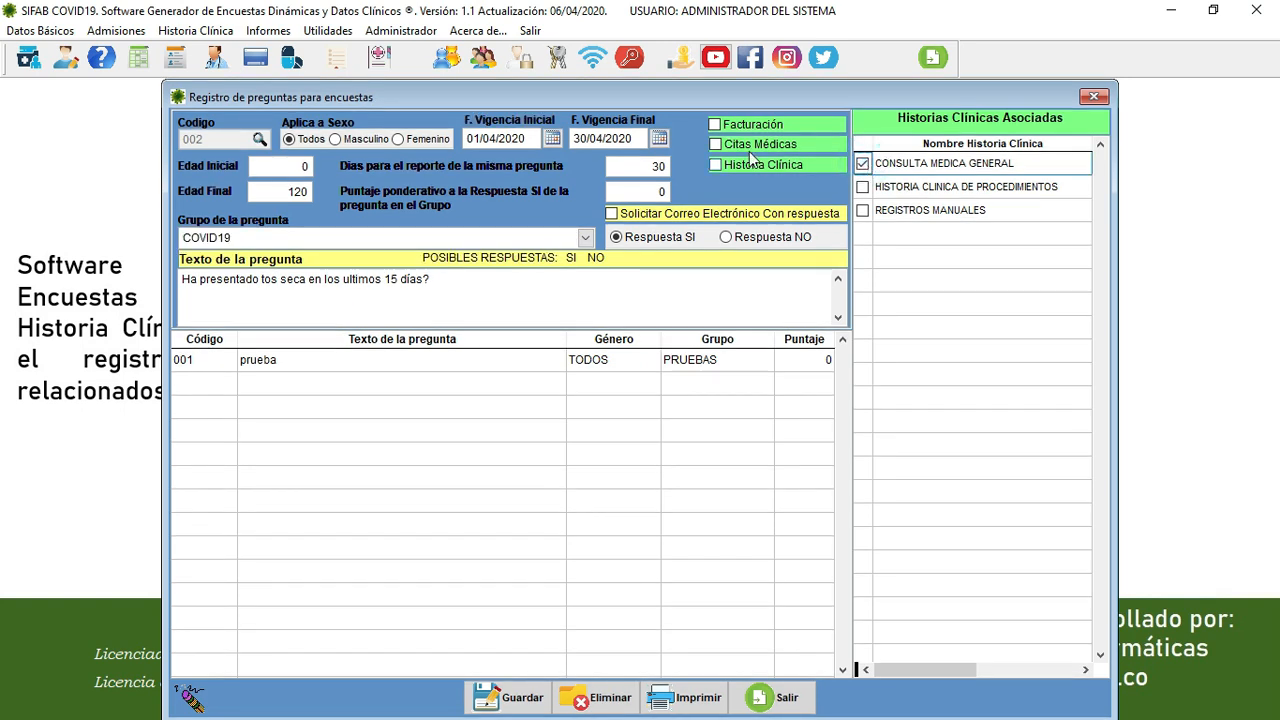
pyautogui.click(720, 168)
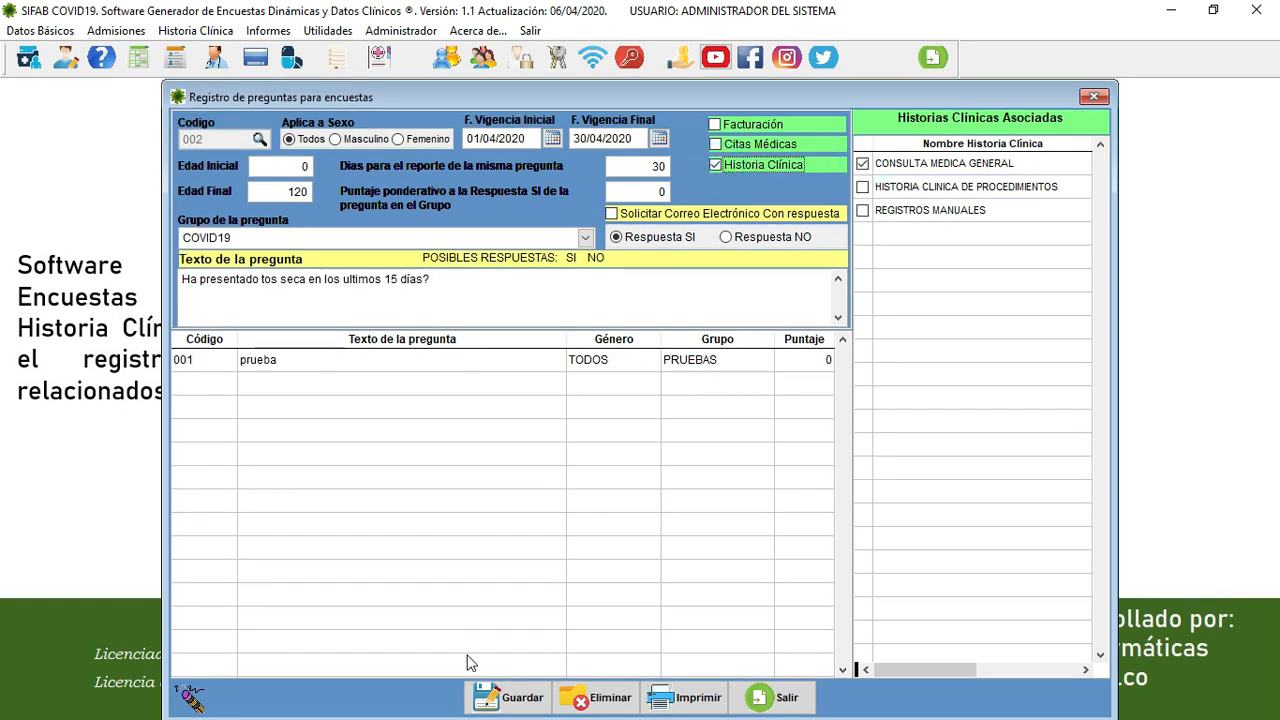
pyautogui.click(490, 694)
pyautogui.click(697, 430)
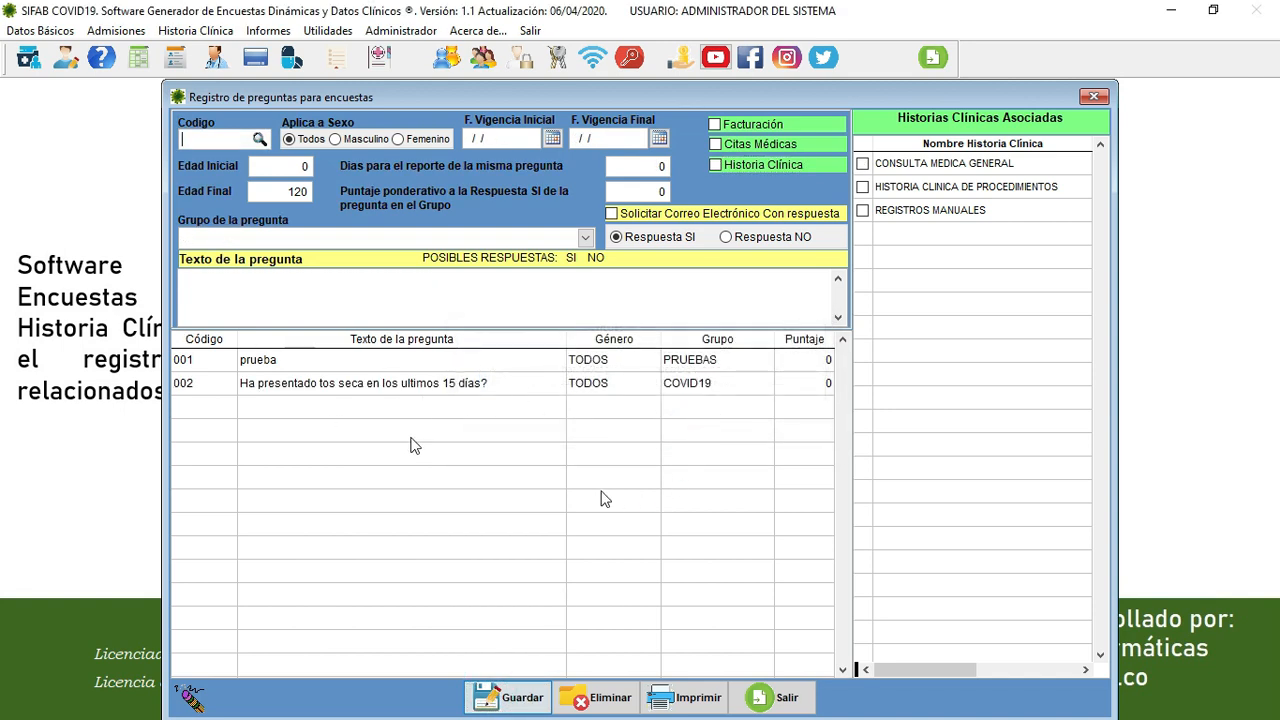
pyautogui.click(779, 698)
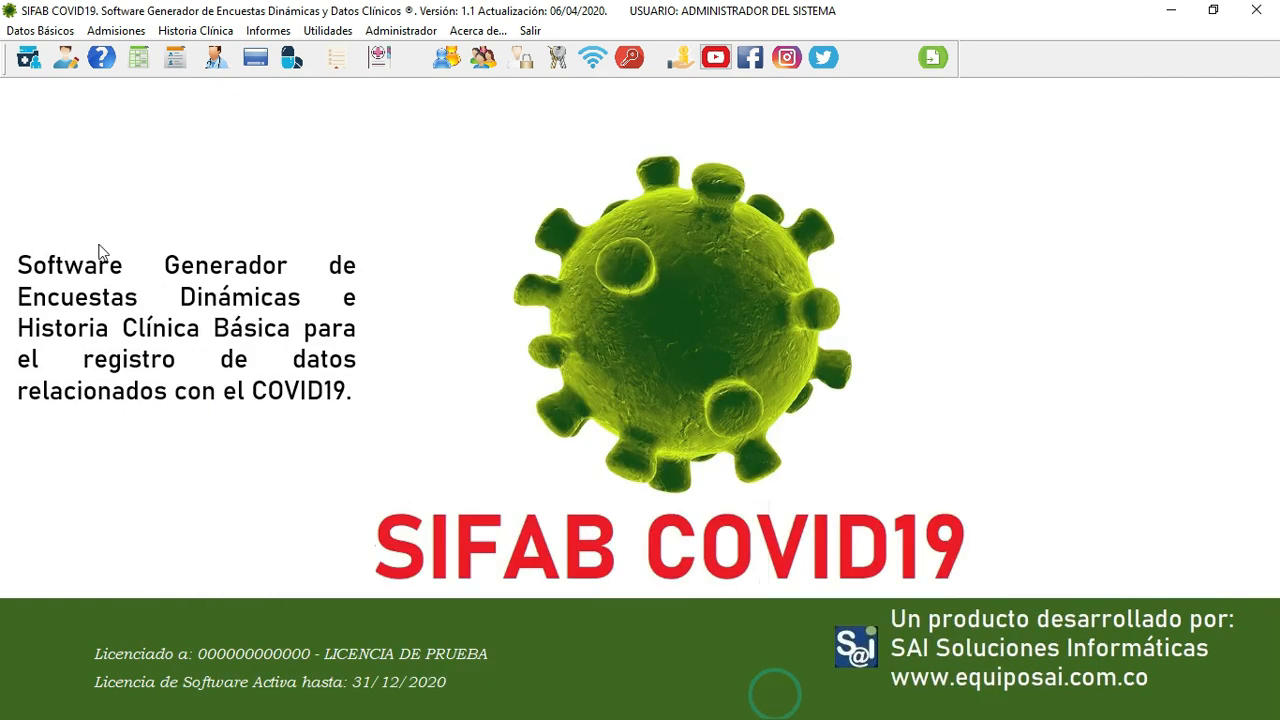
pyautogui.click(60, 32)
pyautogui.moveTo(68, 80)
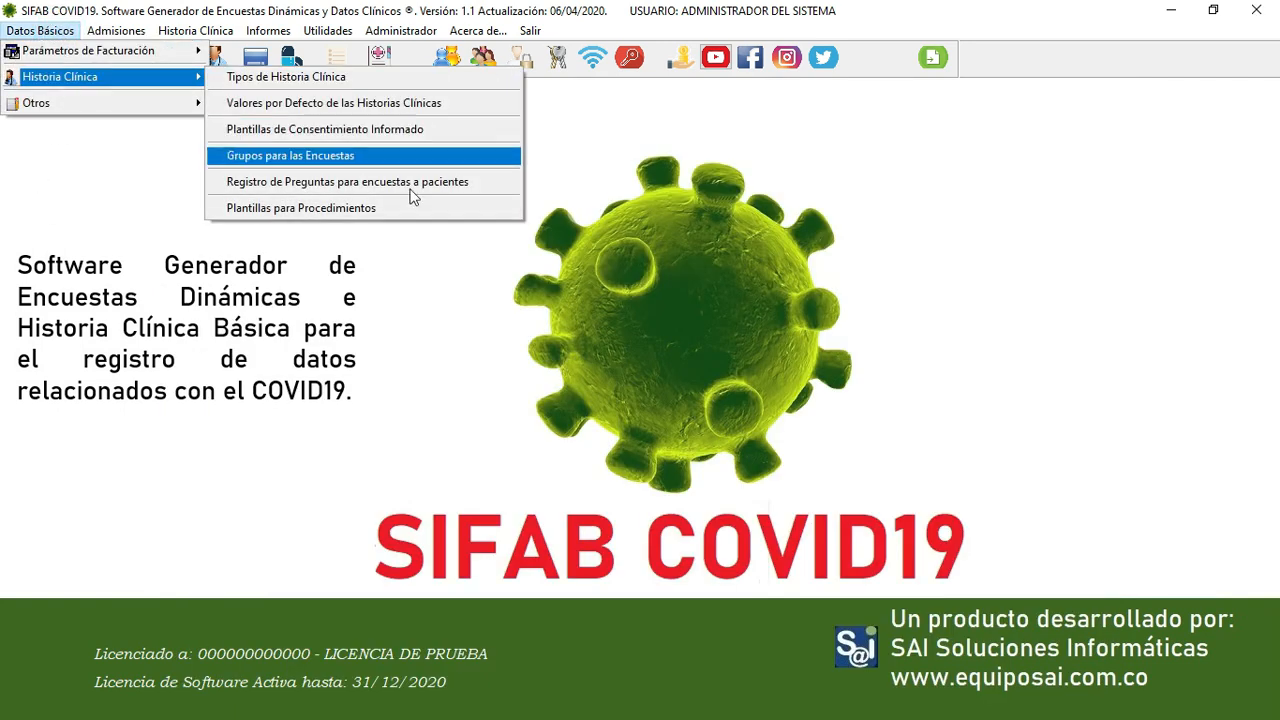
pyautogui.click(238, 210)
pyautogui.click(62, 30)
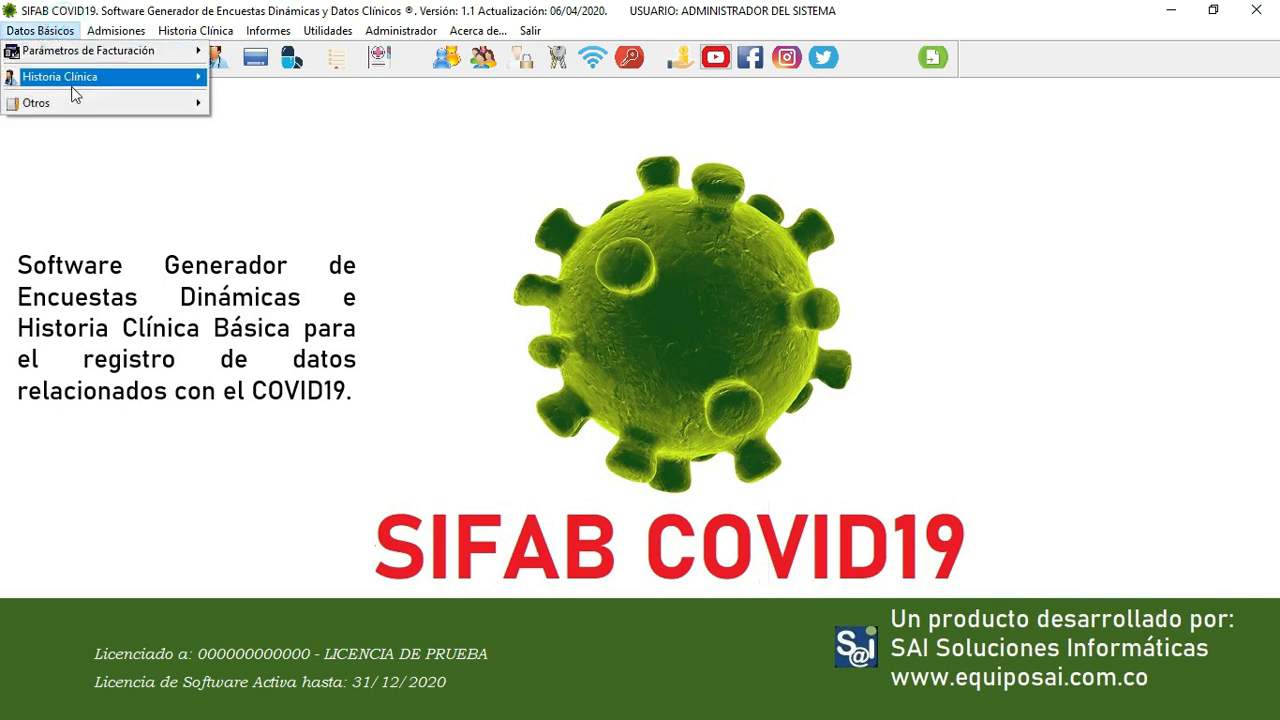
pyautogui.moveTo(70, 105)
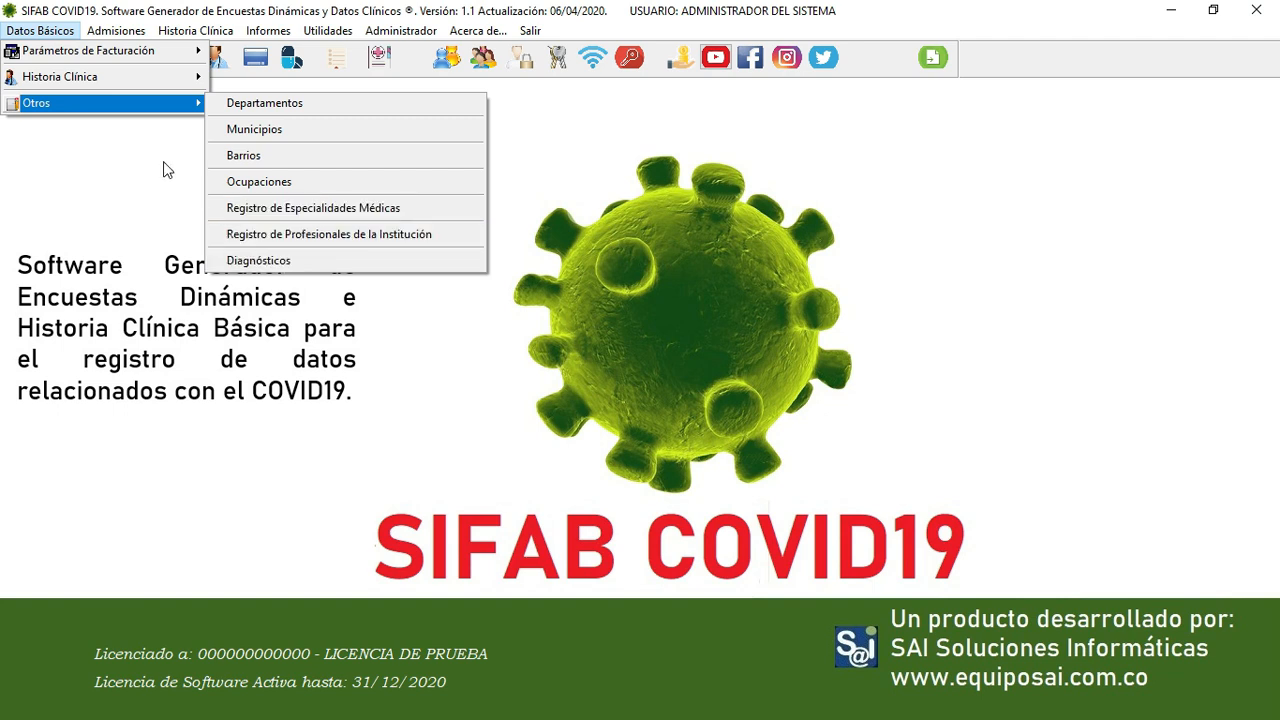
pyautogui.moveTo(118, 31)
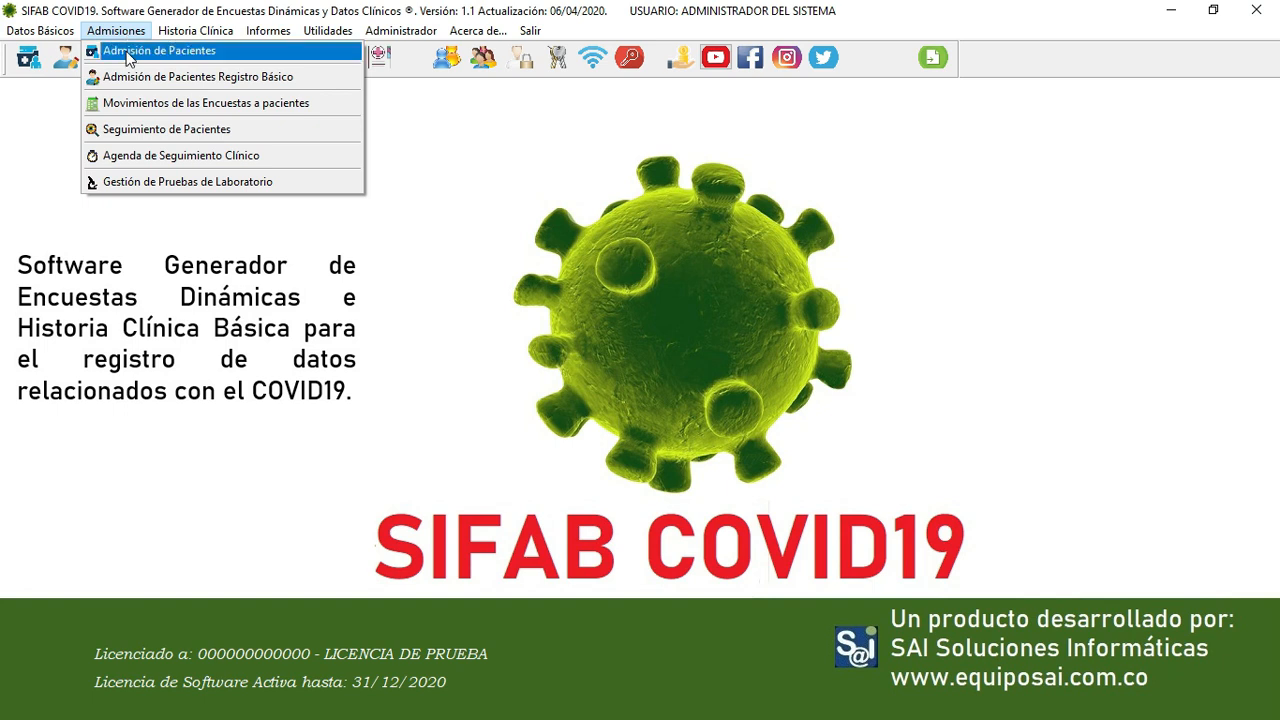
pyautogui.click(129, 58)
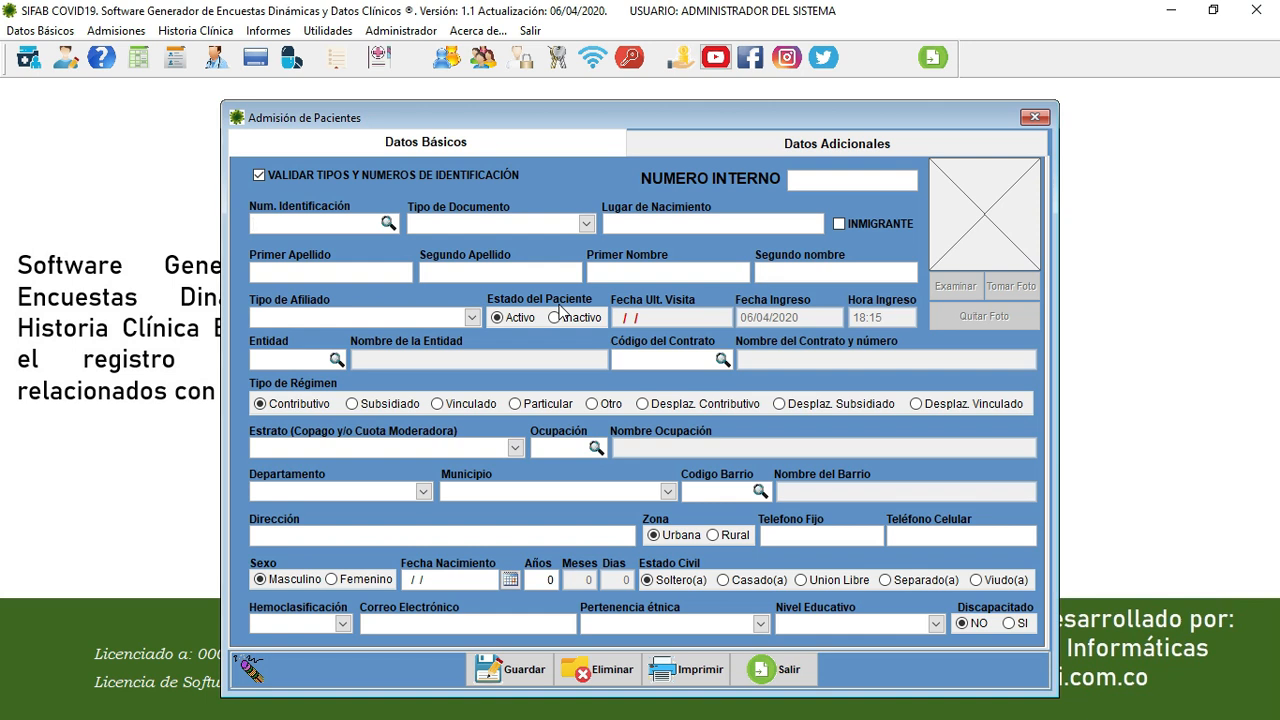
pyautogui.click(1034, 117)
pyautogui.click(344, 33)
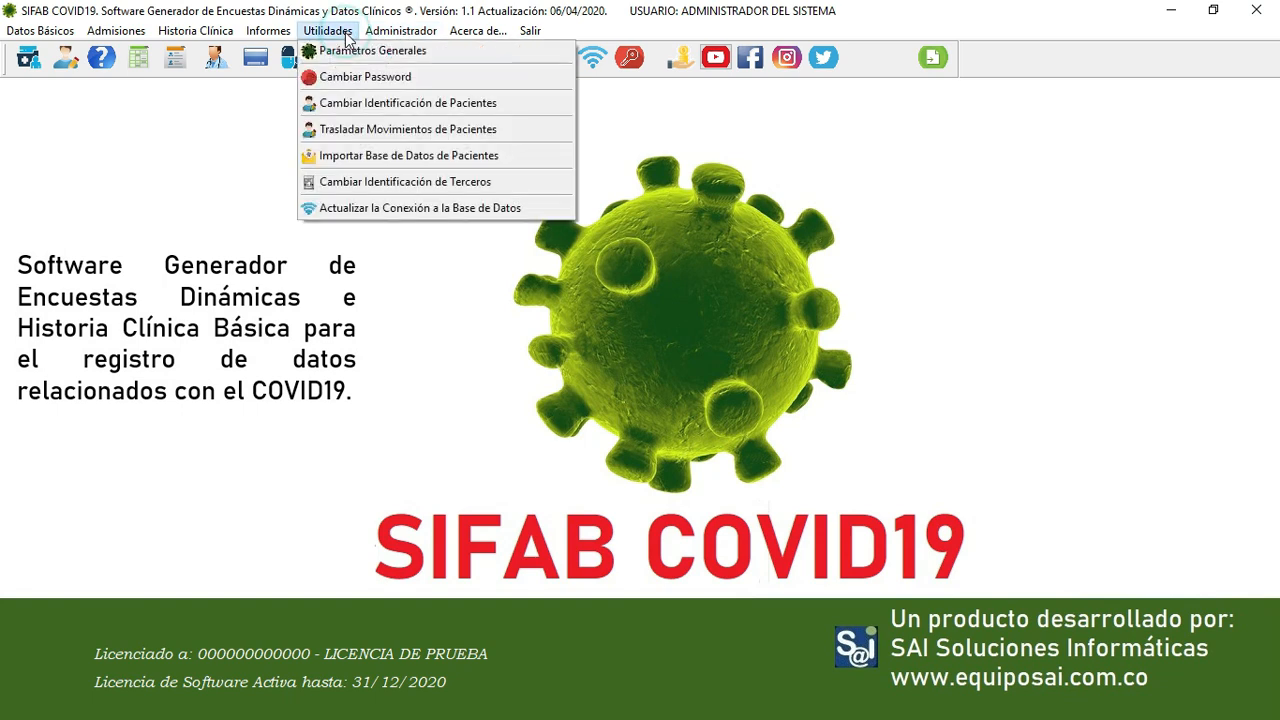
pyautogui.click(374, 155)
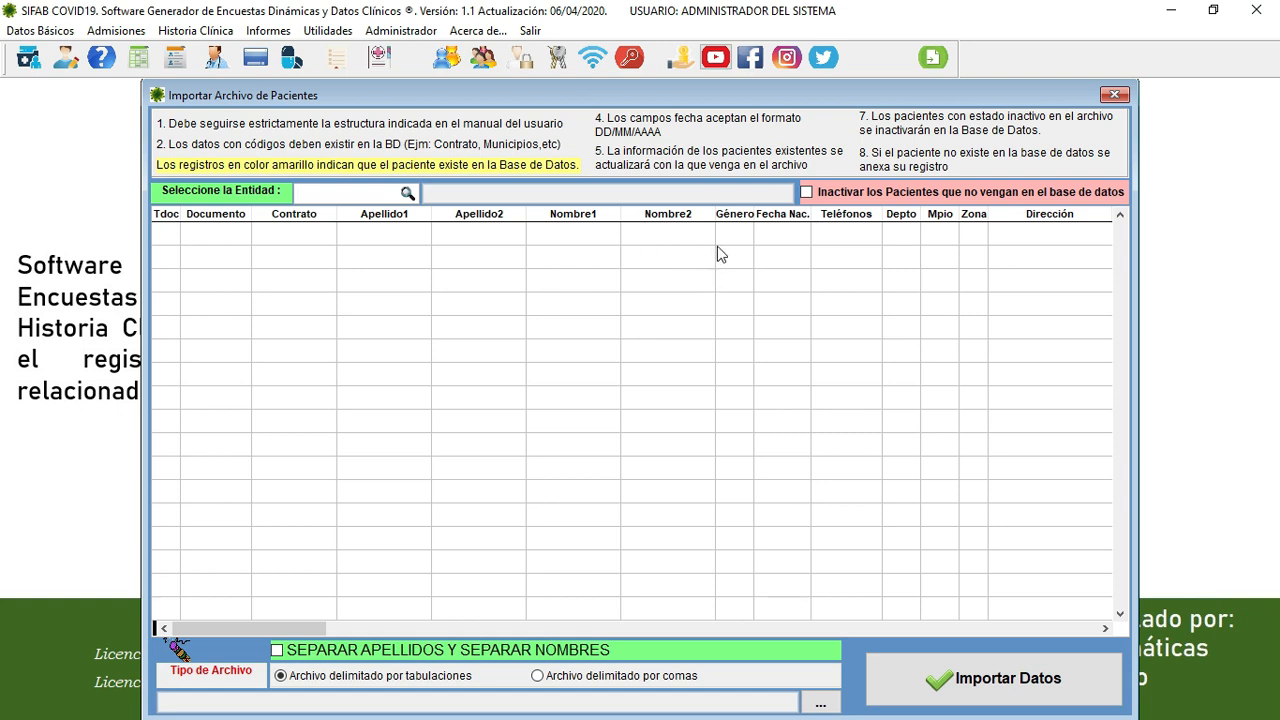
pyautogui.click(1116, 96)
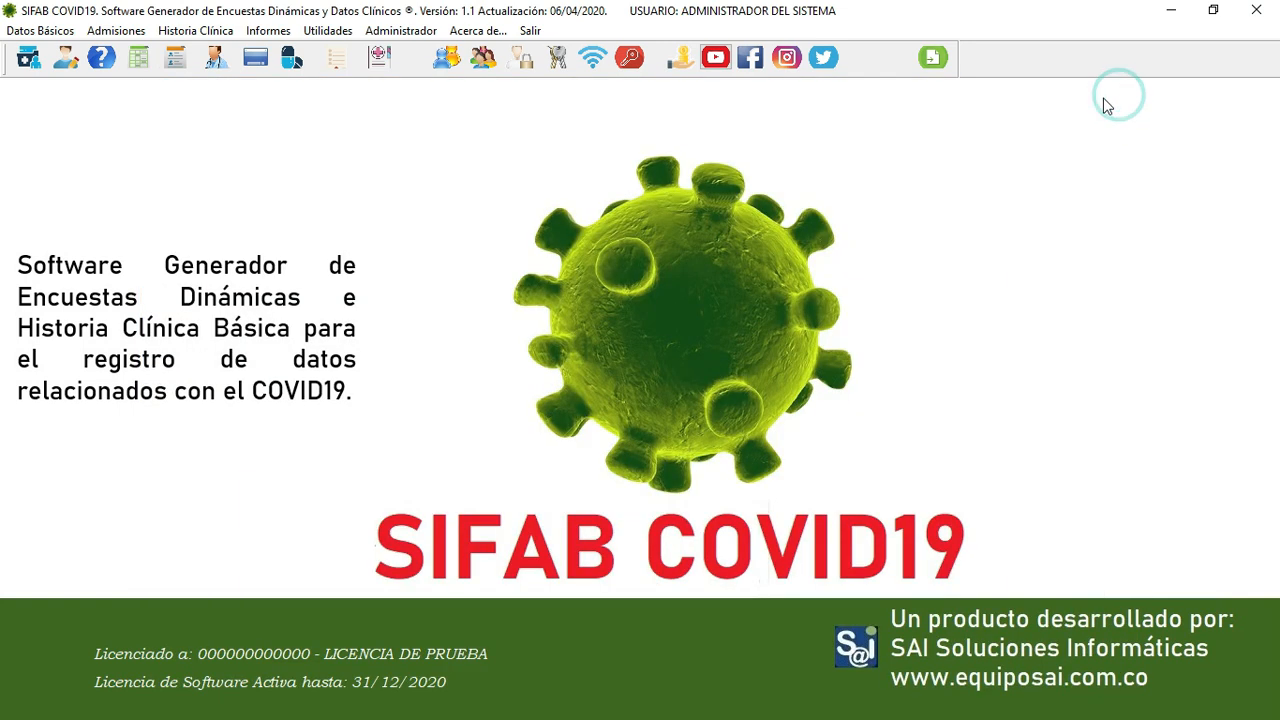
pyautogui.click(124, 36)
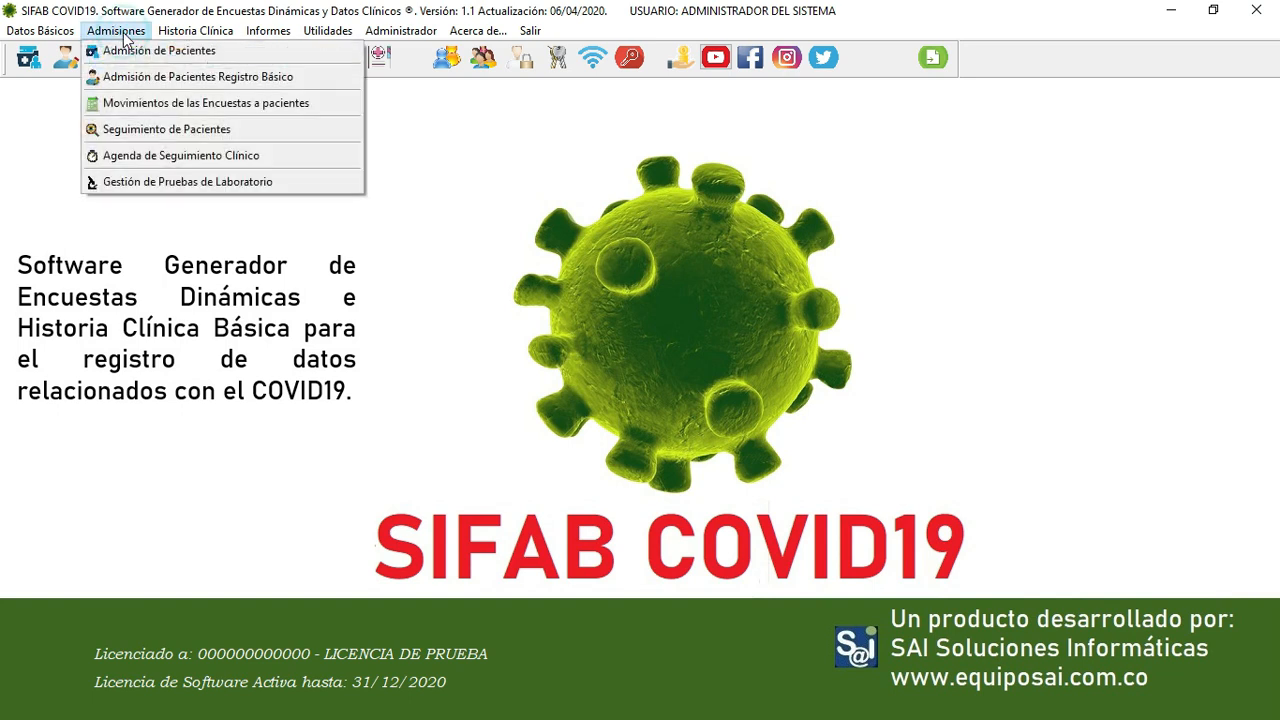
pyautogui.click(128, 50)
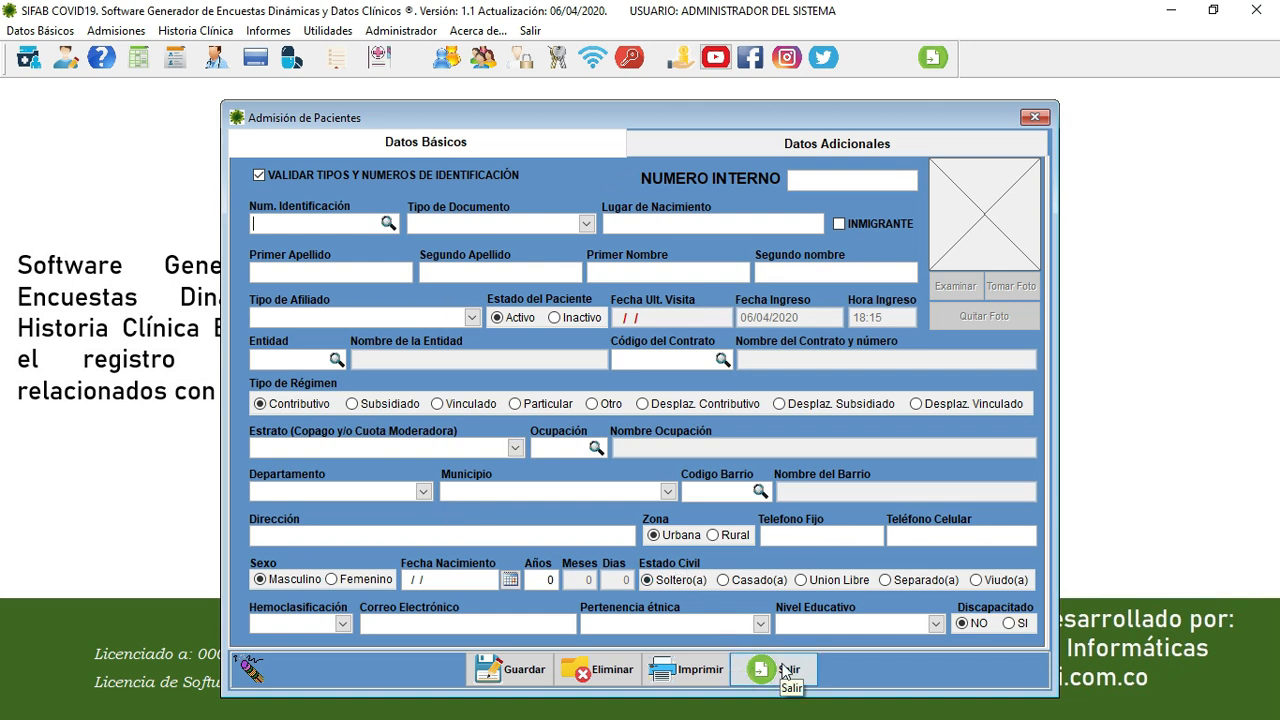
pyautogui.click(786, 674)
pyautogui.click(116, 30)
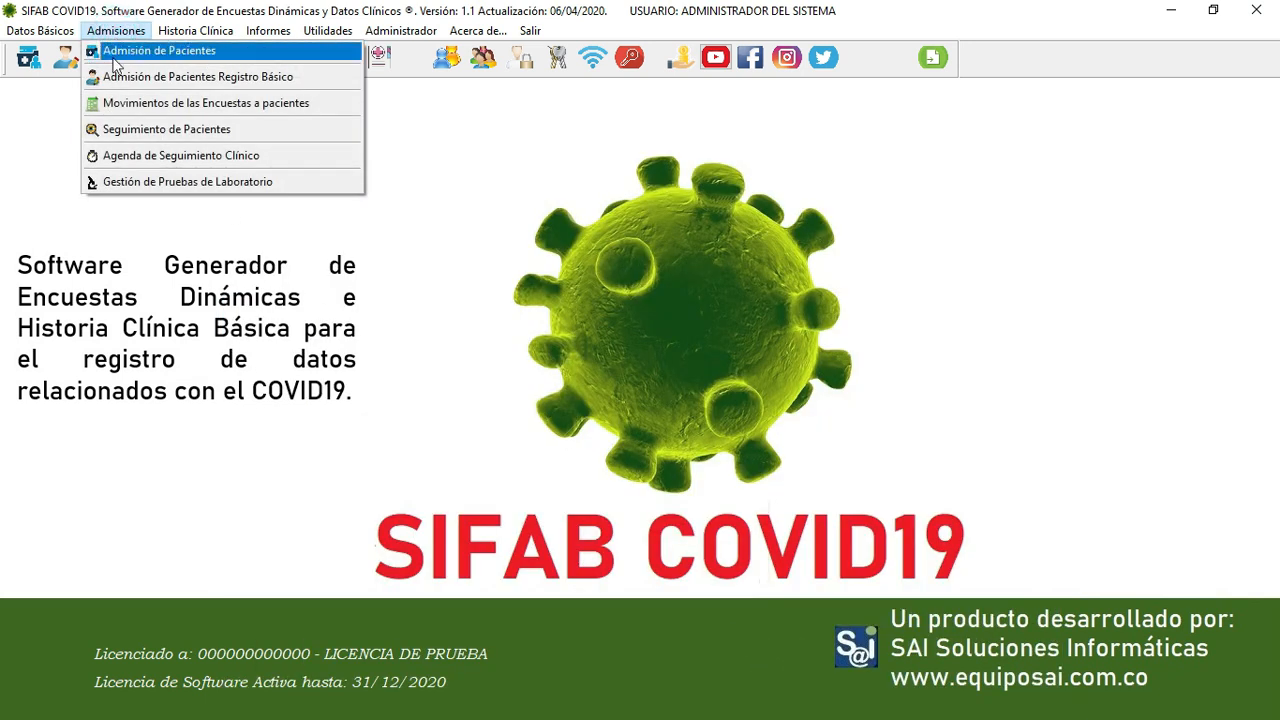
# - Save the patient's basic admission record under PARTICULARES and close the registration form
pyautogui.click(116, 78)
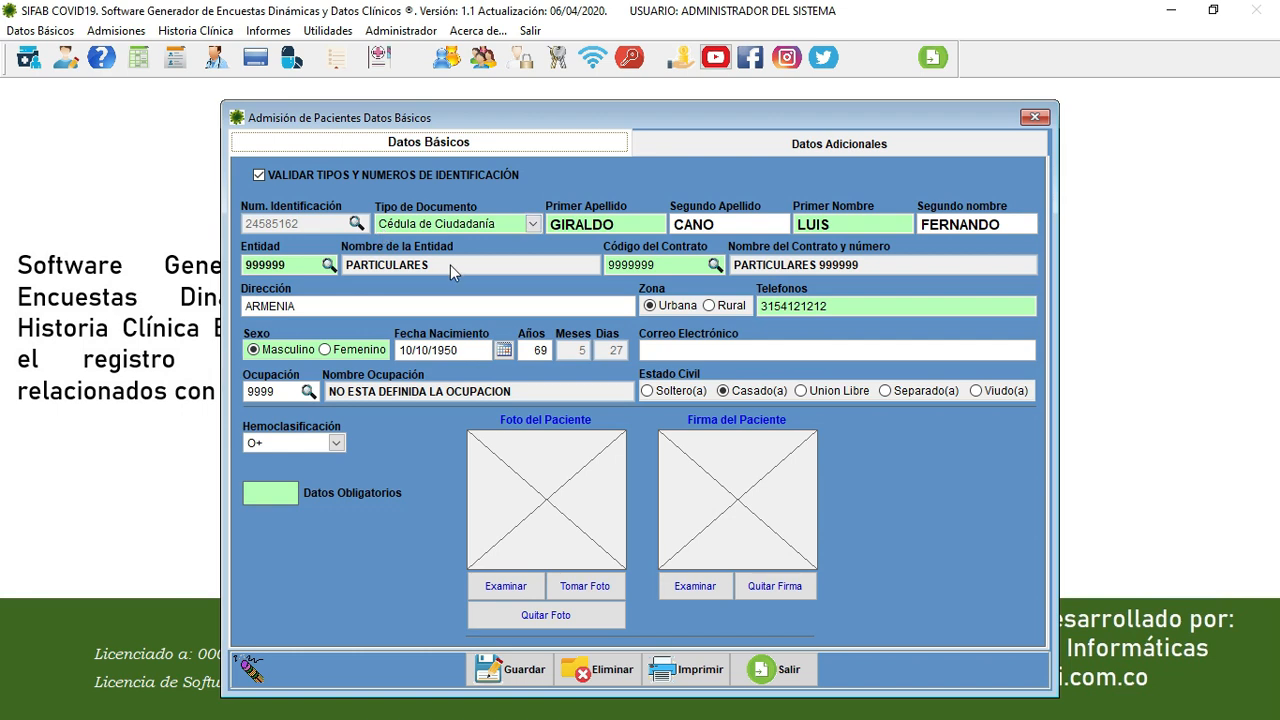
pyautogui.click(505, 672)
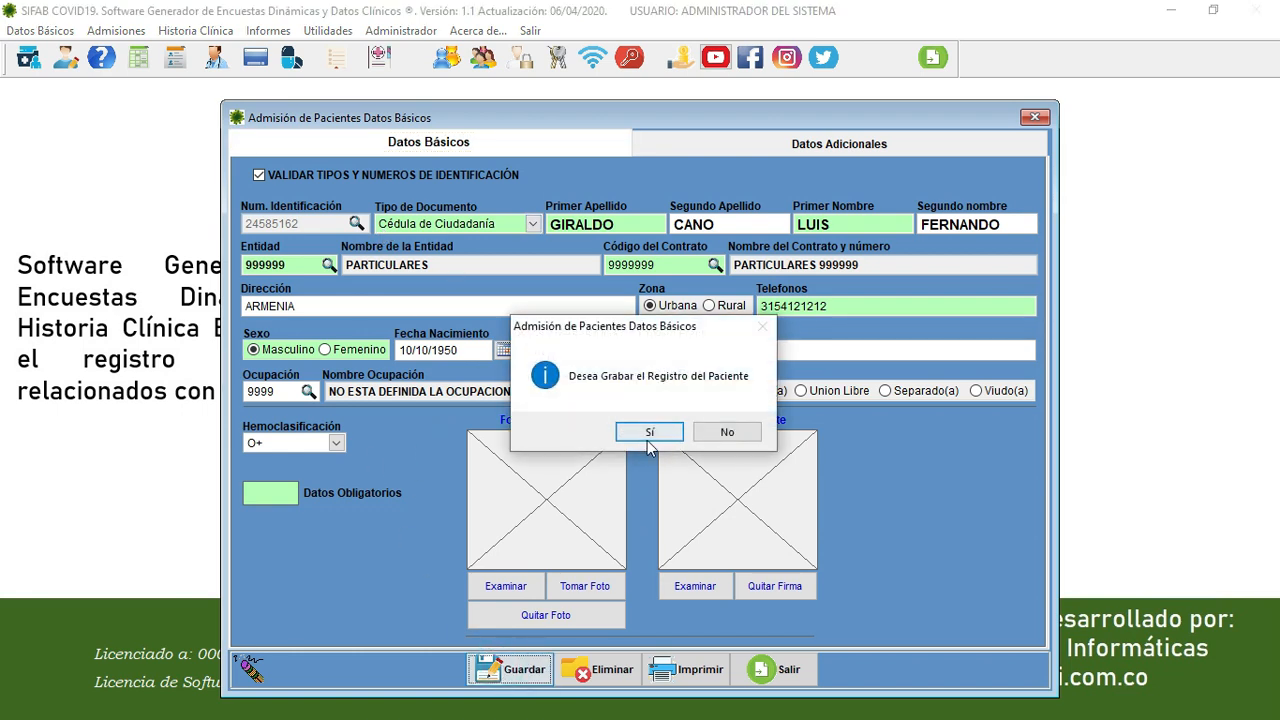
pyautogui.moveTo(663, 330); pyautogui.dragTo(835, 173)
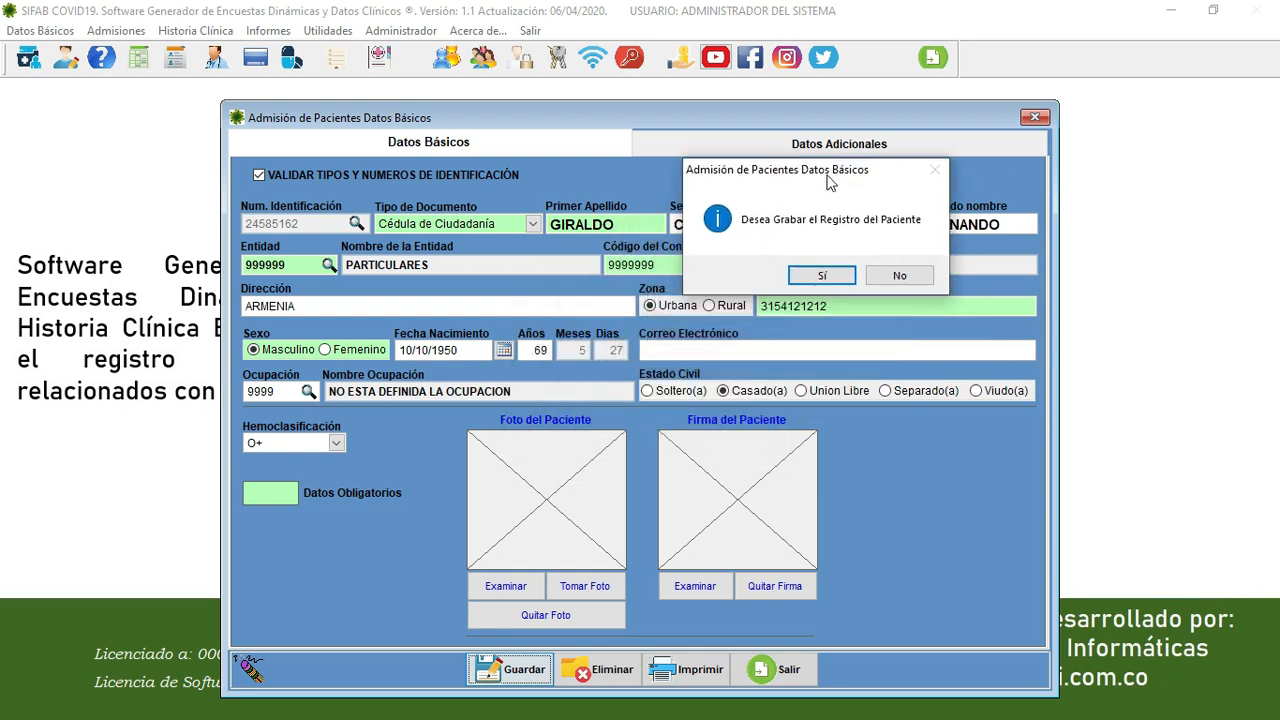
pyautogui.click(823, 276)
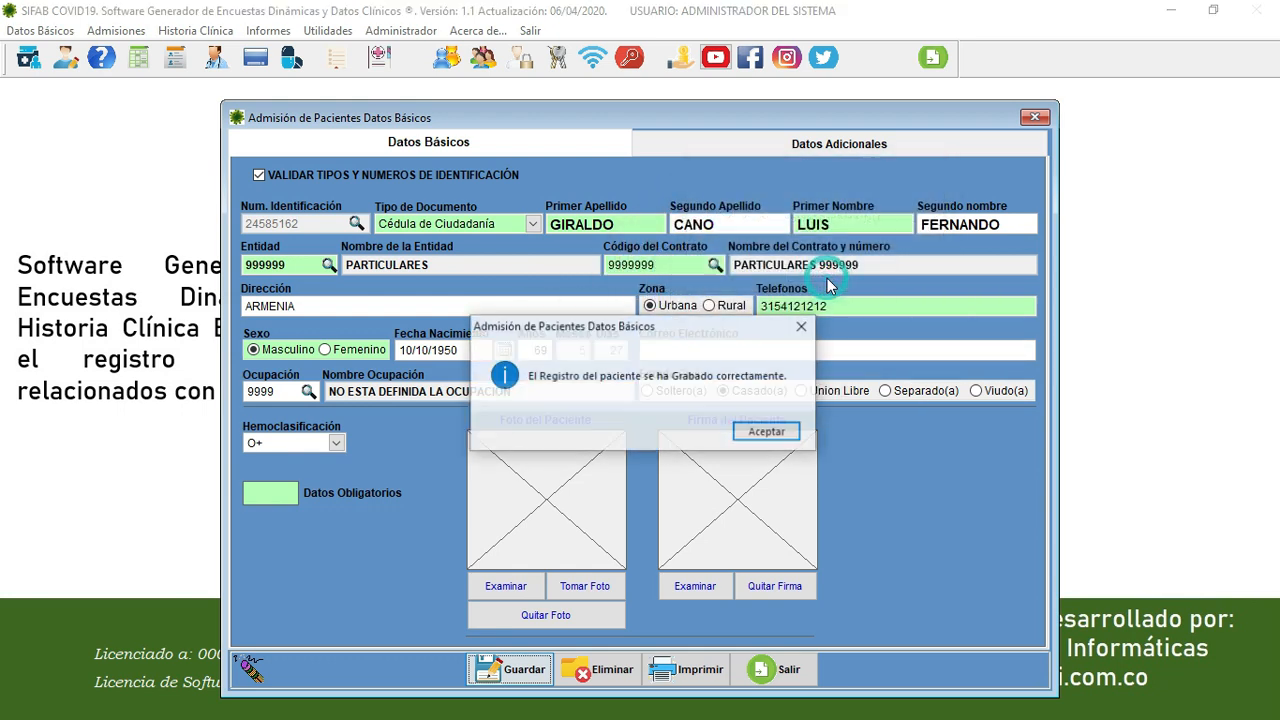
pyautogui.click(772, 433)
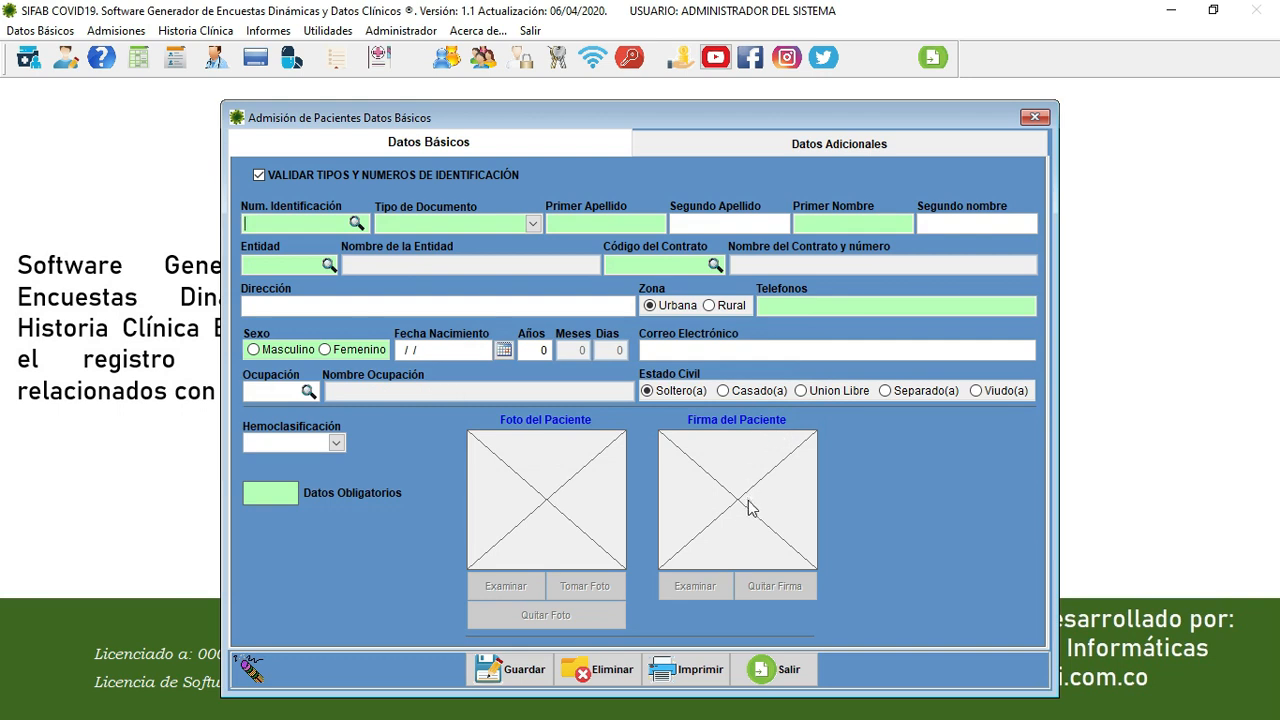
pyautogui.click(790, 672)
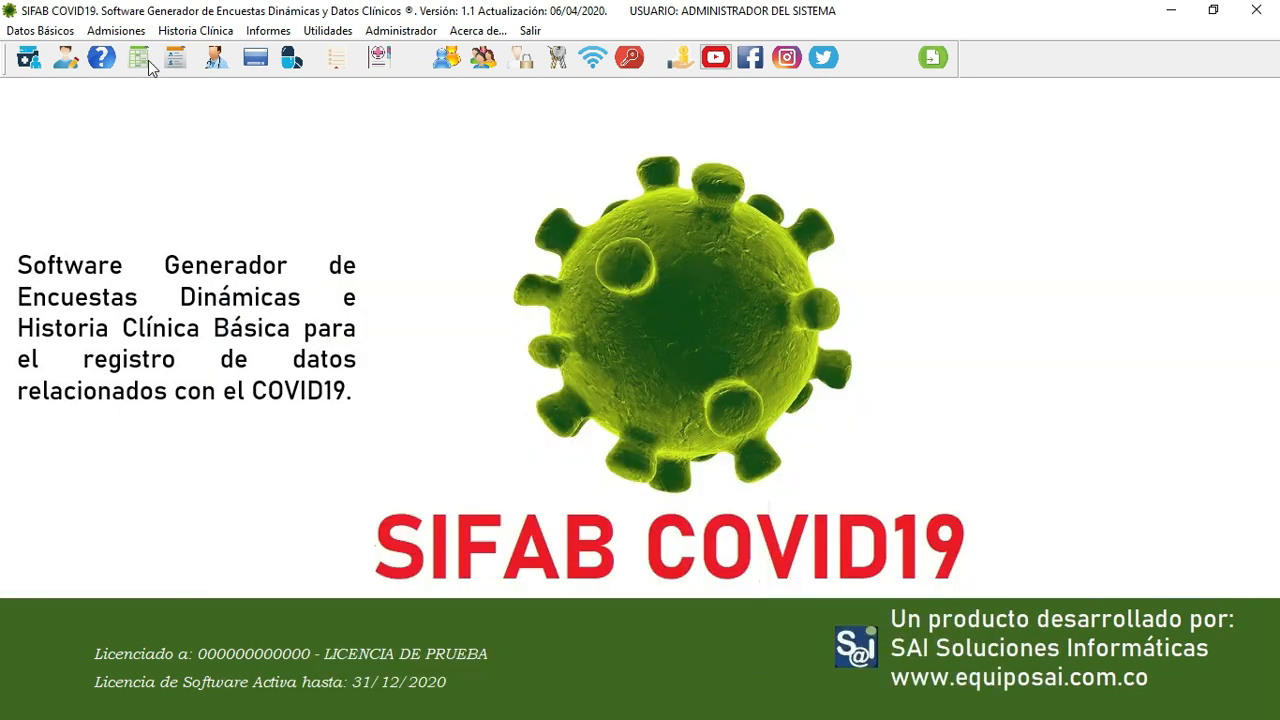
# - Open patient survey entry from Admisiones and choose the first patient in the list
pyautogui.click(130, 42)
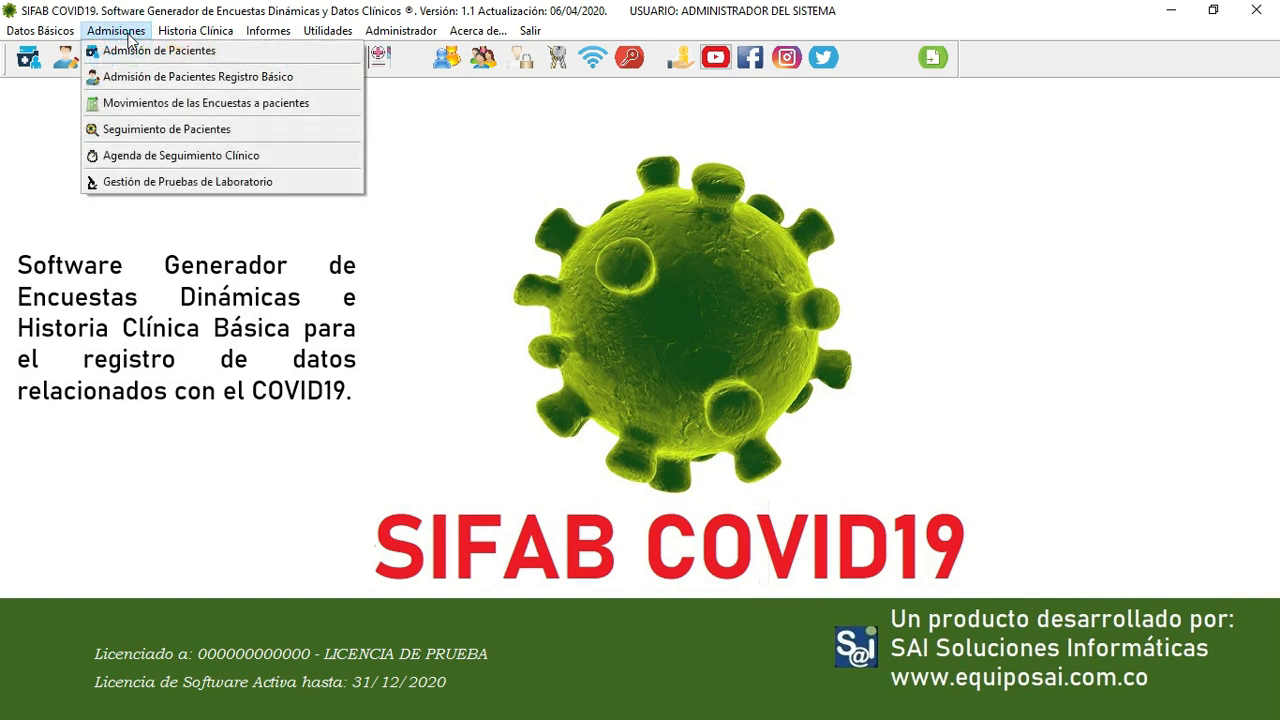
pyautogui.click(164, 104)
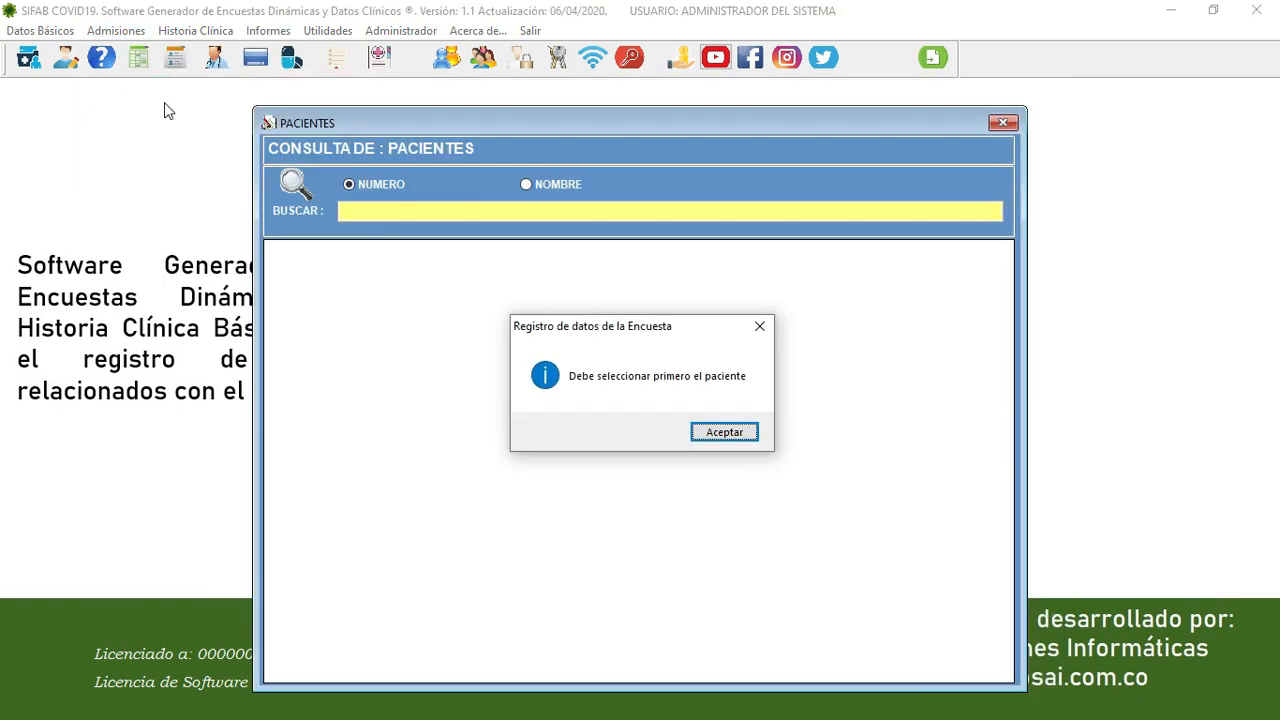
pyautogui.press('Return')
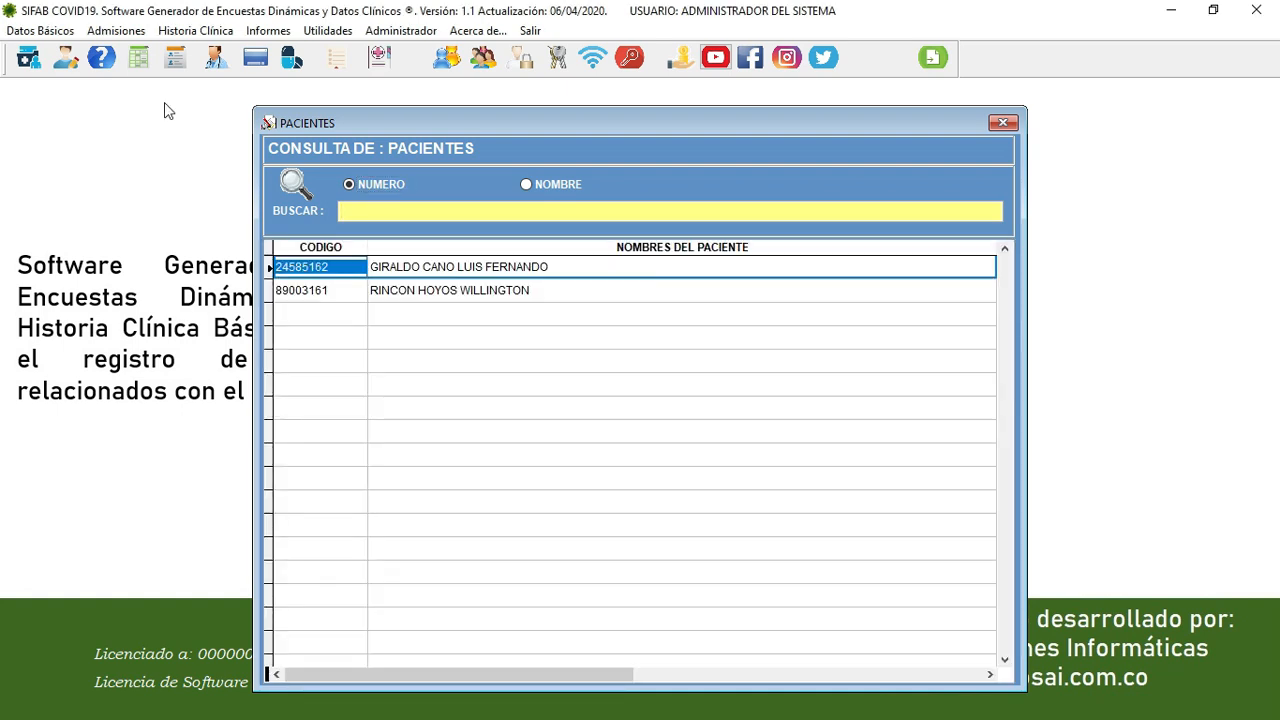
pyautogui.press('Return')
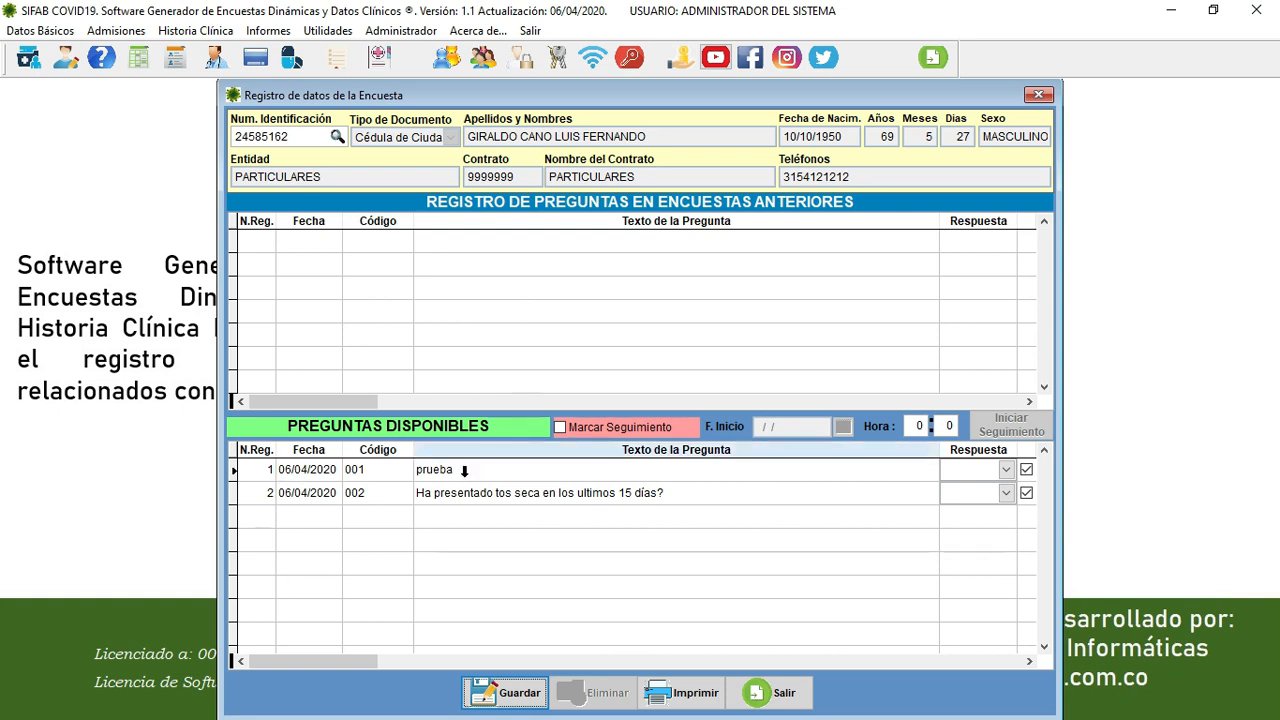
# - Answer SI to the dry-cough question, untick the unanswered prueba question, and save the survey
pyautogui.click(1003, 494)
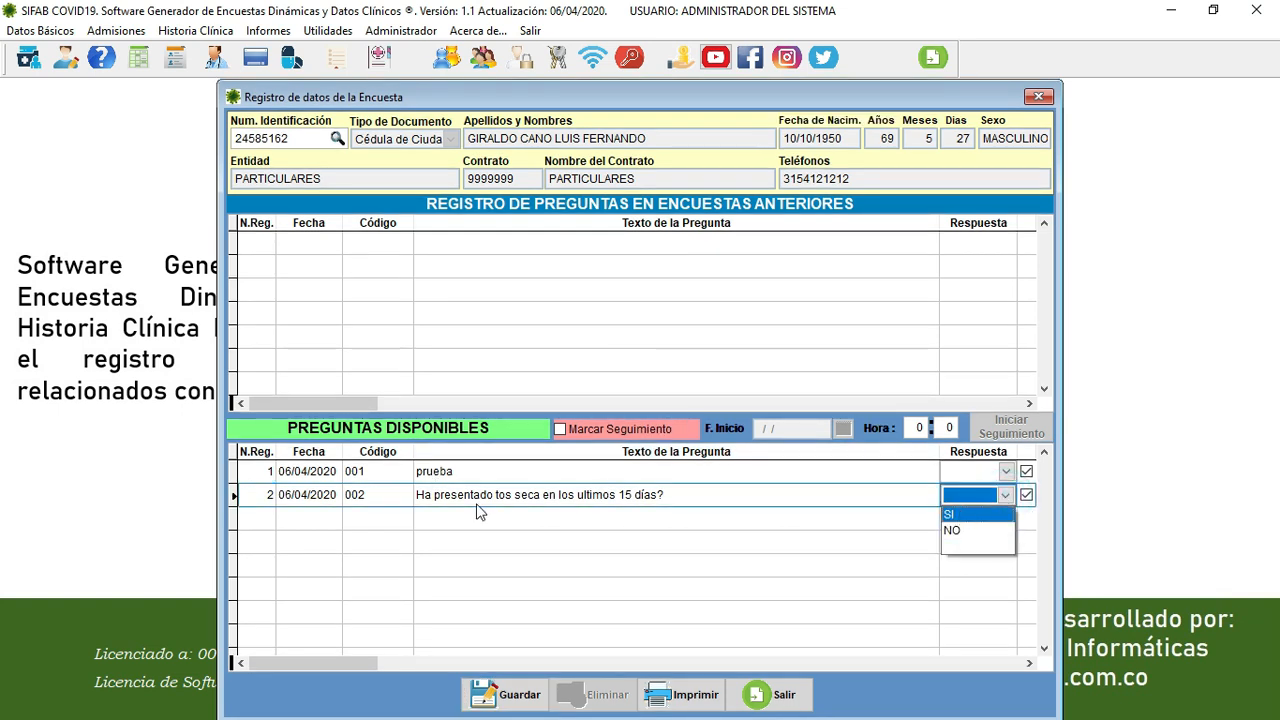
pyautogui.click(957, 516)
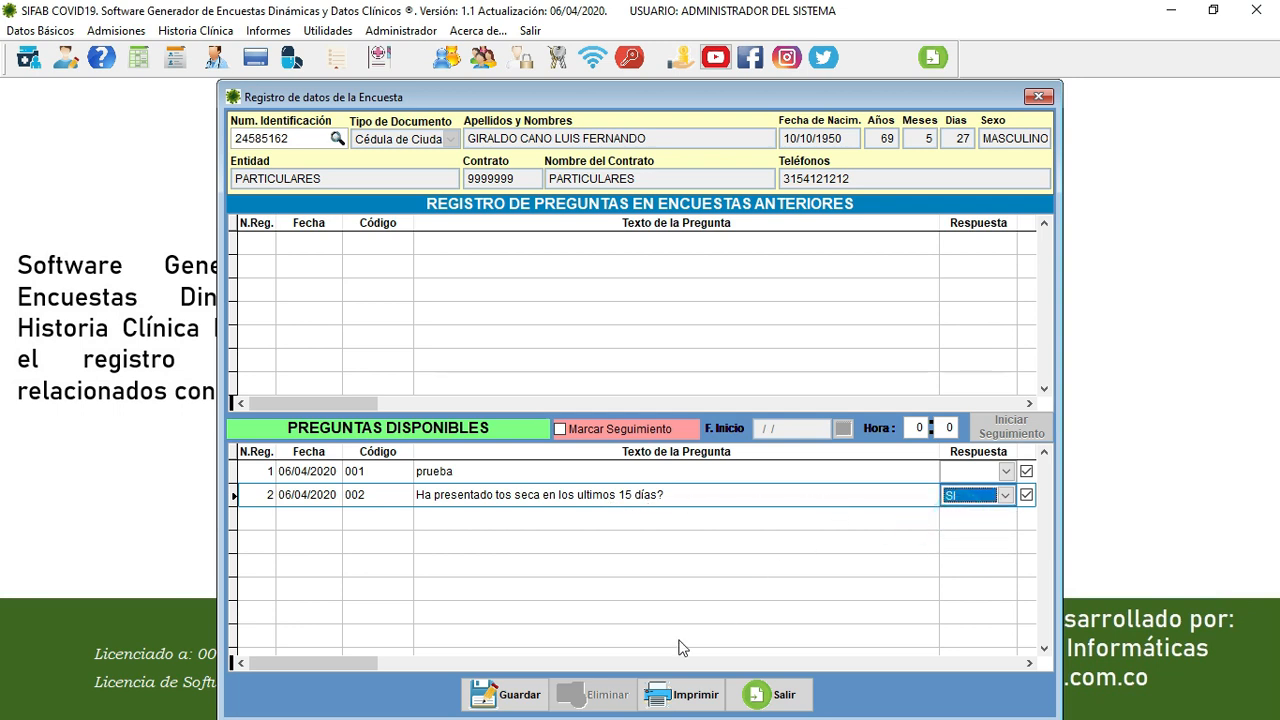
pyautogui.click(517, 695)
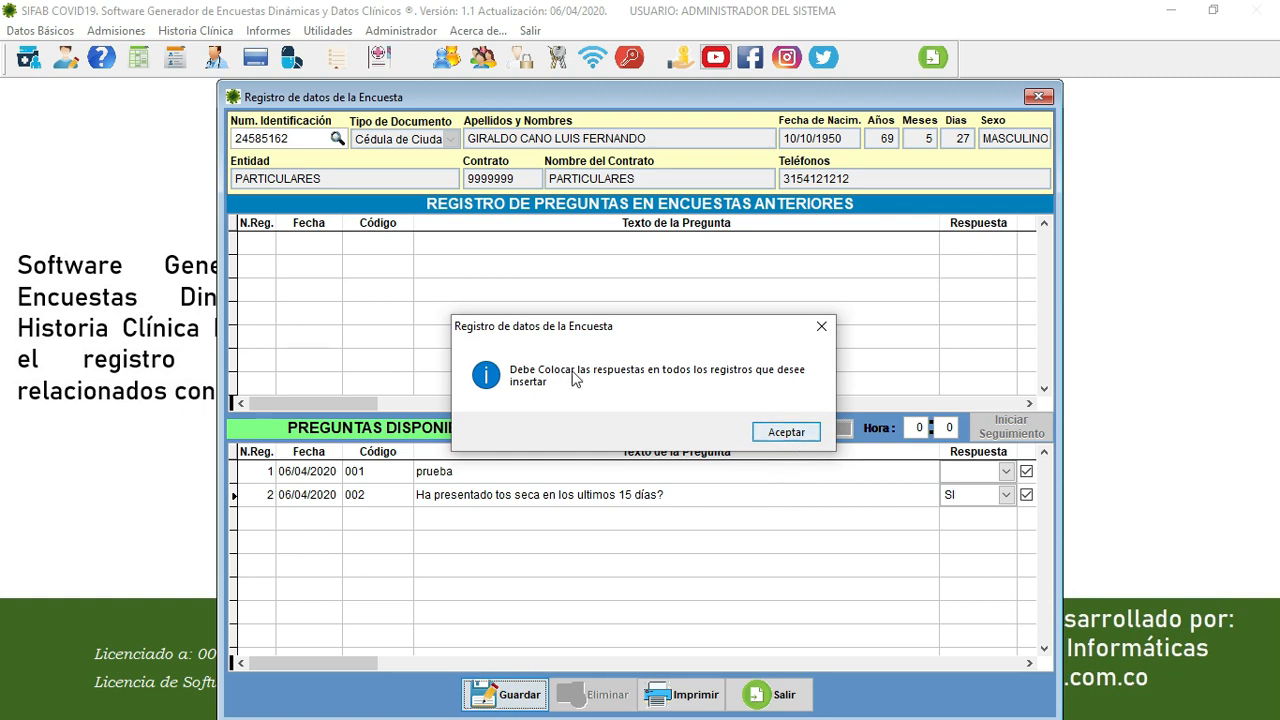
pyautogui.click(786, 433)
pyautogui.click(1026, 471)
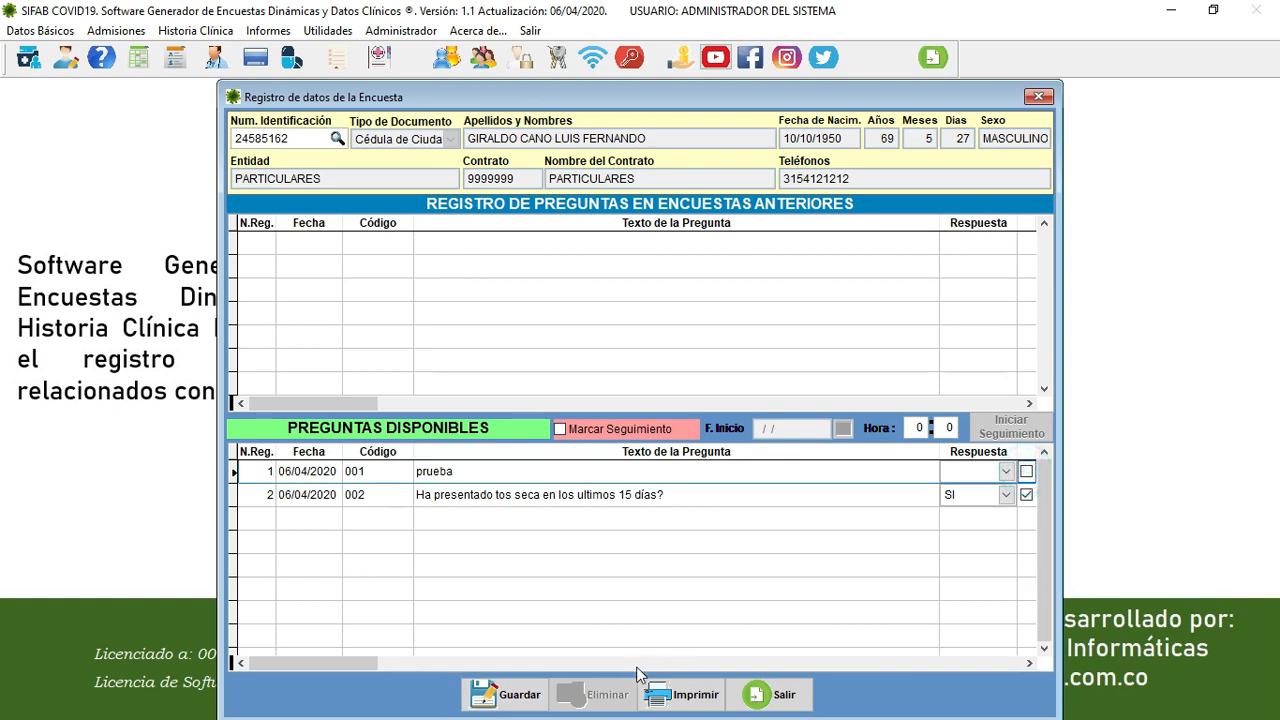
pyautogui.click(520, 697)
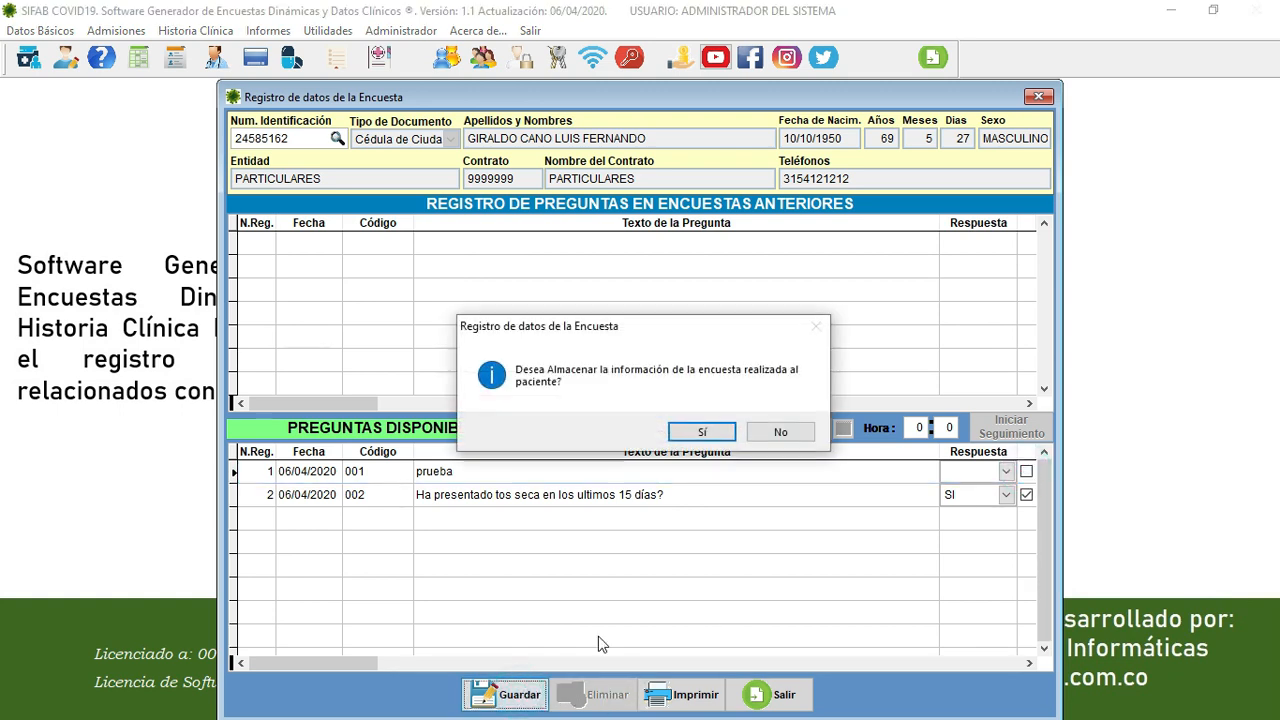
# - Confirm storing the survey and check the saved question 002 row's code and text
pyautogui.click(712, 438)
pyautogui.click(757, 431)
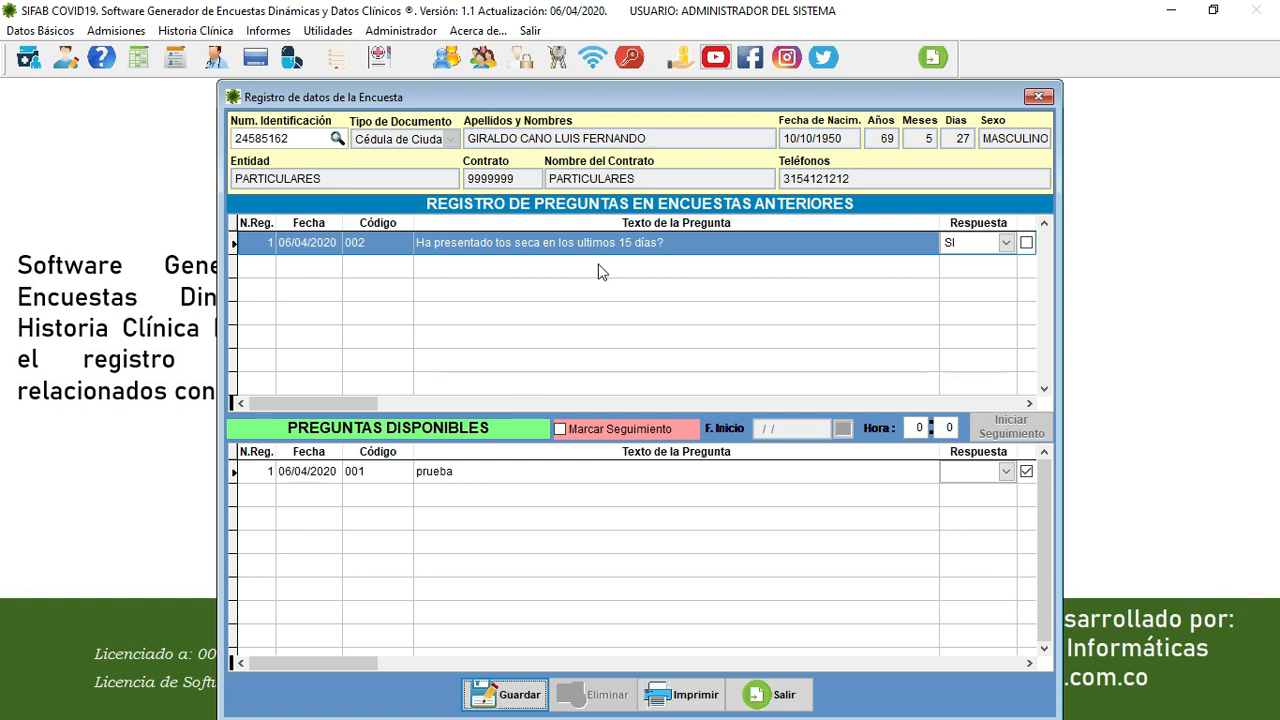
pyautogui.click(405, 244)
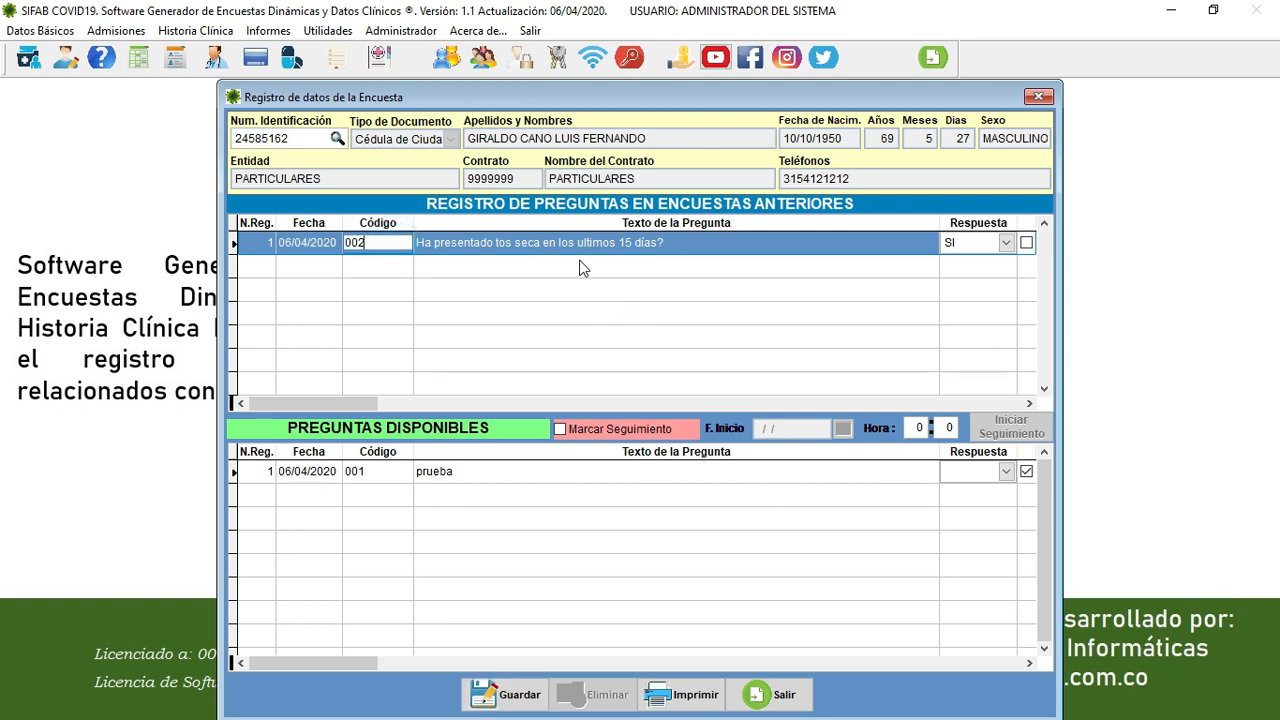
pyautogui.click(514, 242)
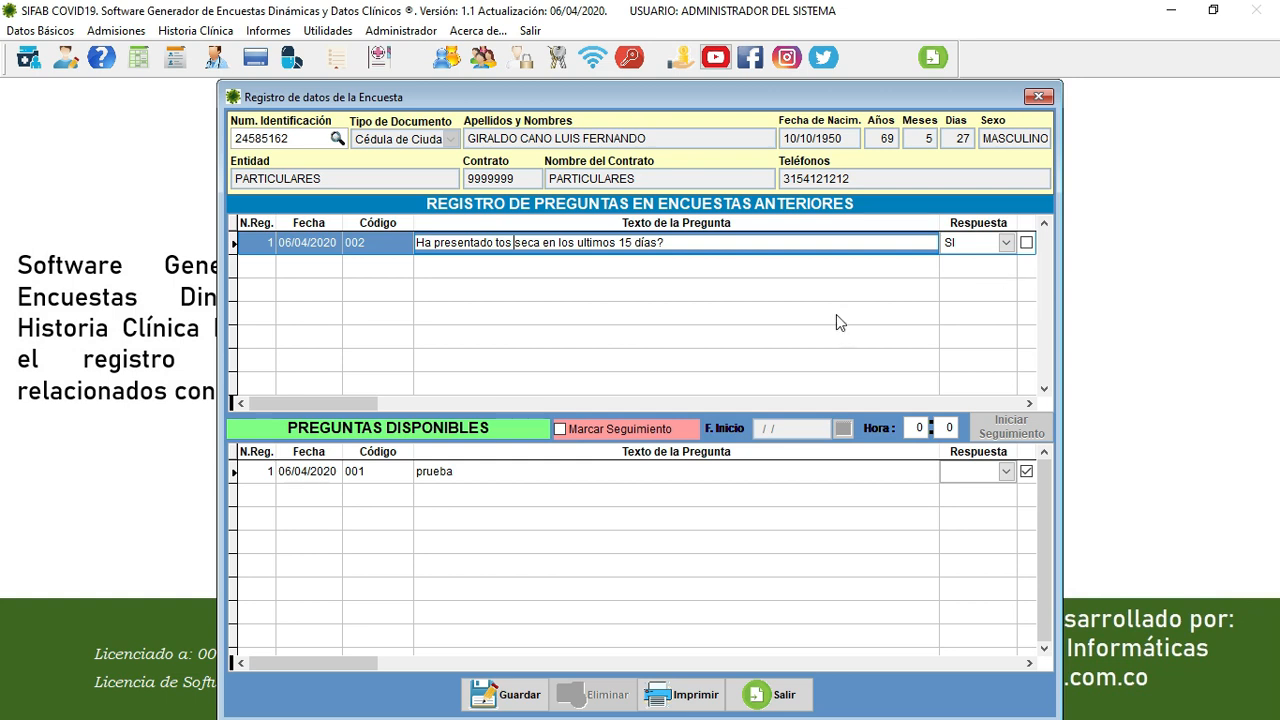
# - Mark the patient for follow-up starting 05/04/2020 at hour 10
pyautogui.click(583, 428)
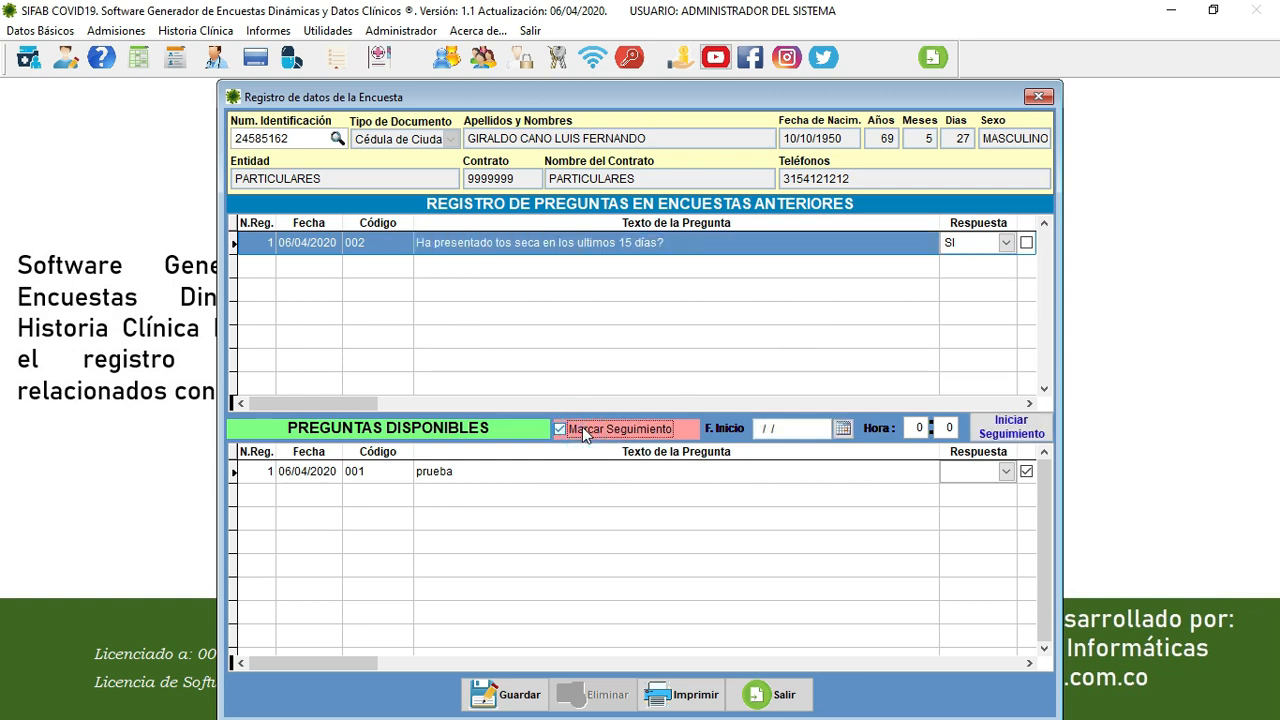
pyautogui.click(843, 429)
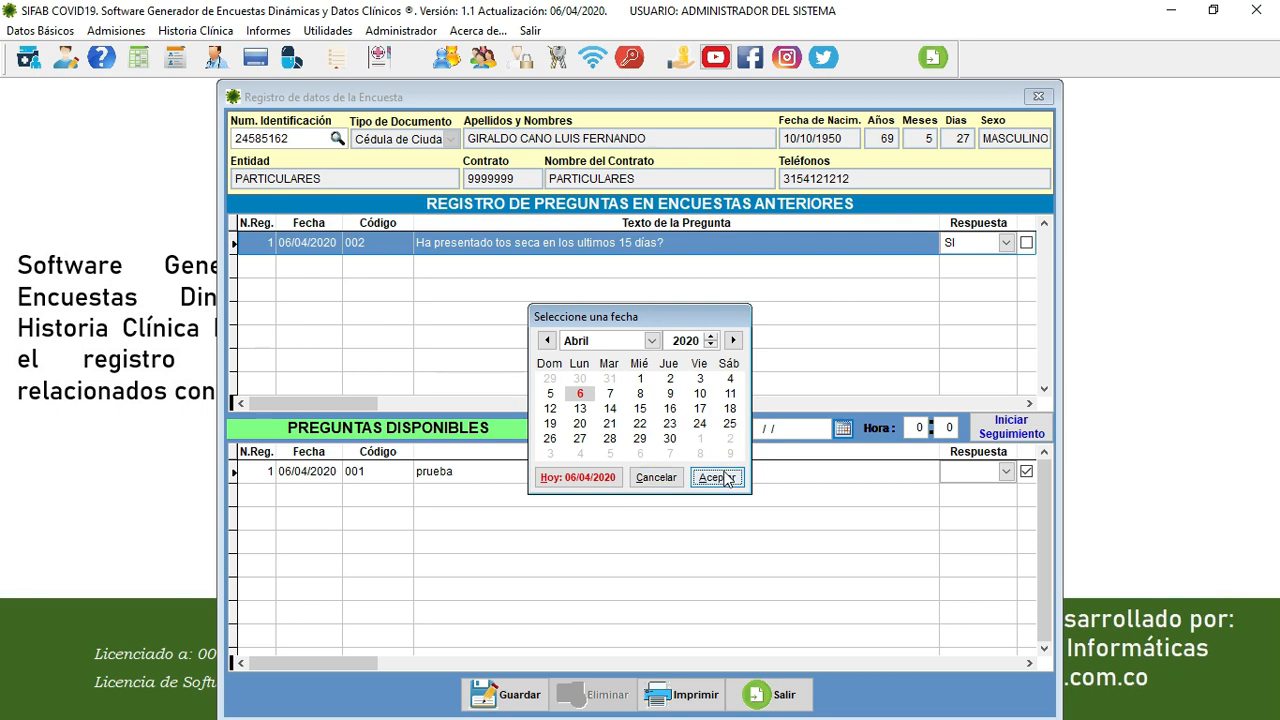
pyautogui.click(552, 396)
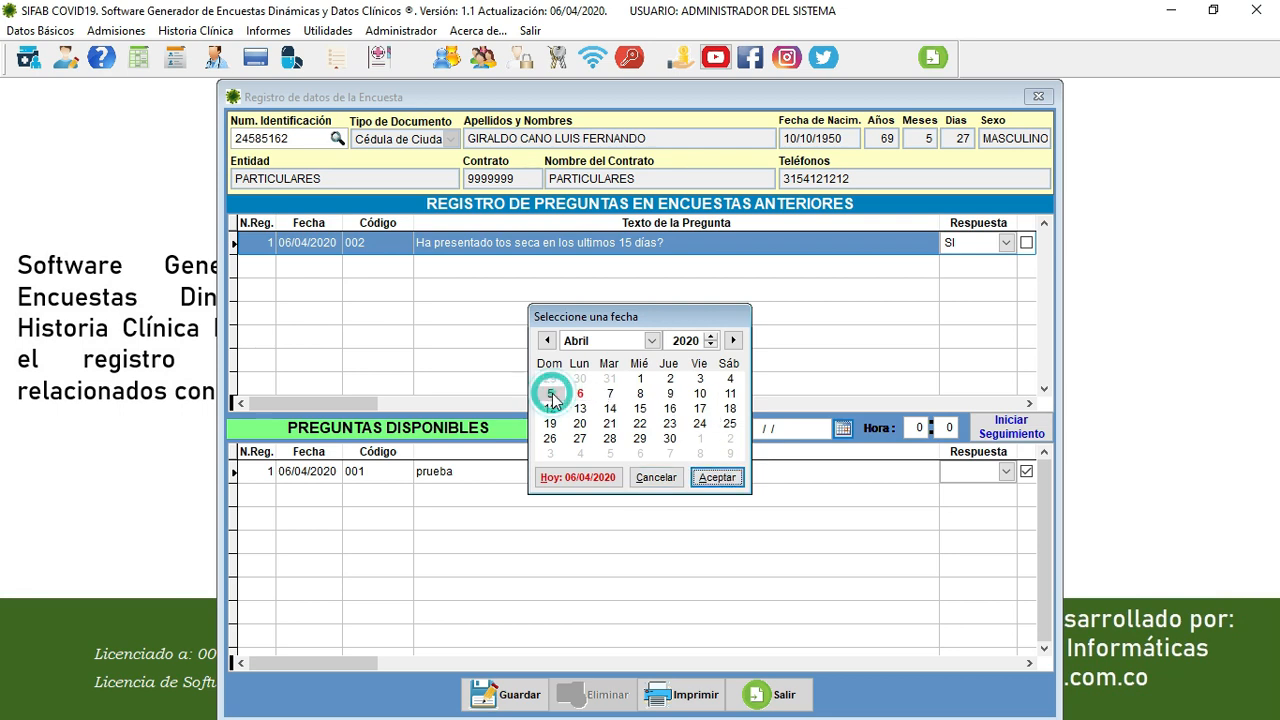
pyautogui.click(716, 477)
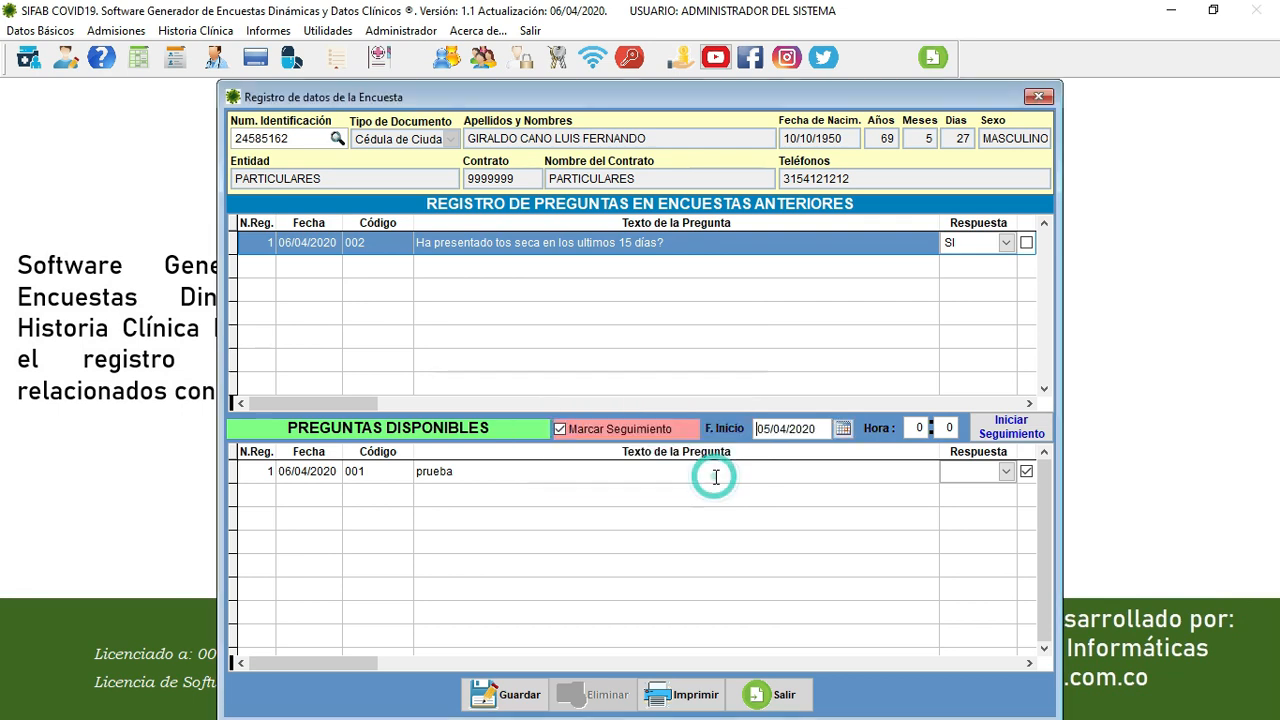
pyautogui.click(913, 428)
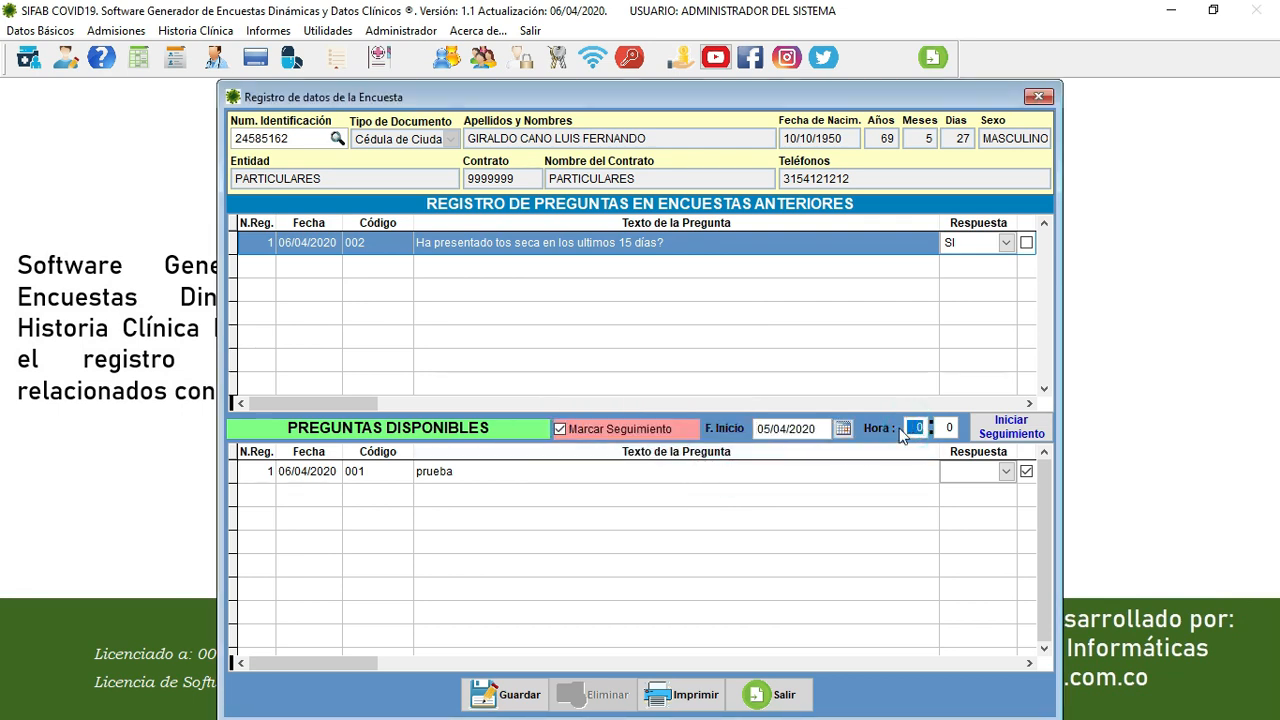
pyautogui.write('10')
pyautogui.press('Tab')
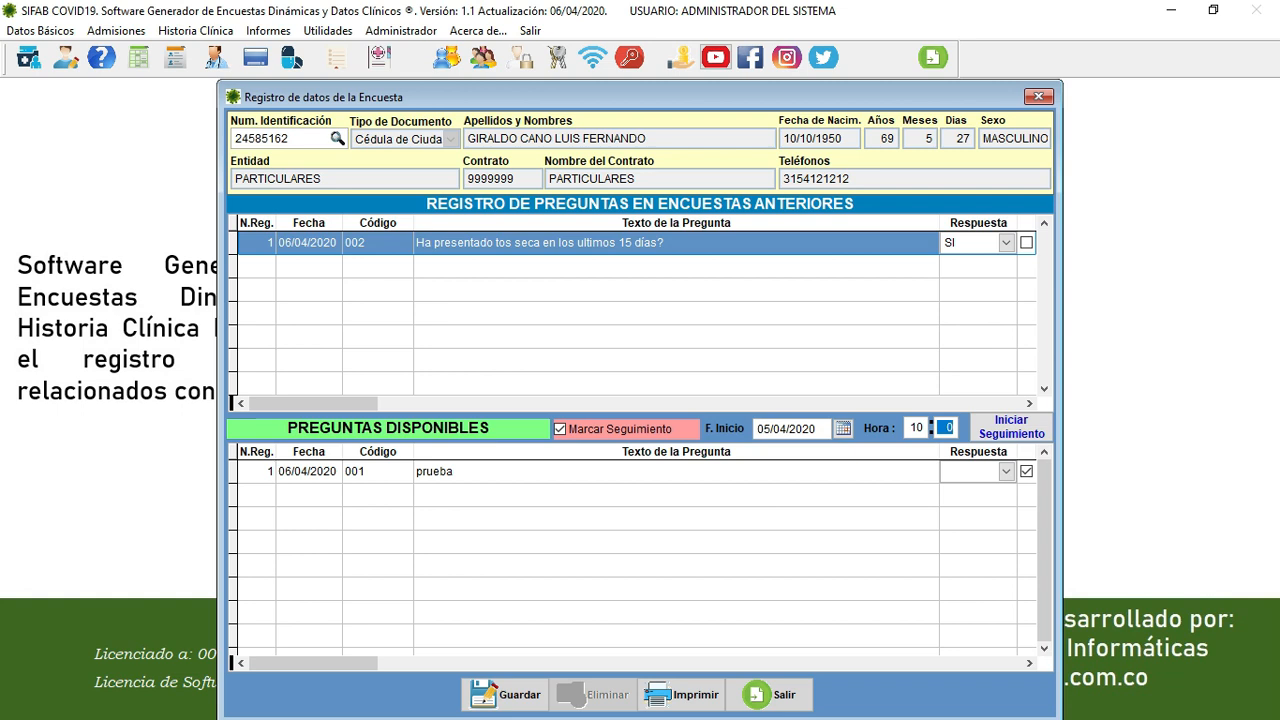
# - Start the follow-up, confirm it, and close the survey window
pyautogui.click(1013, 432)
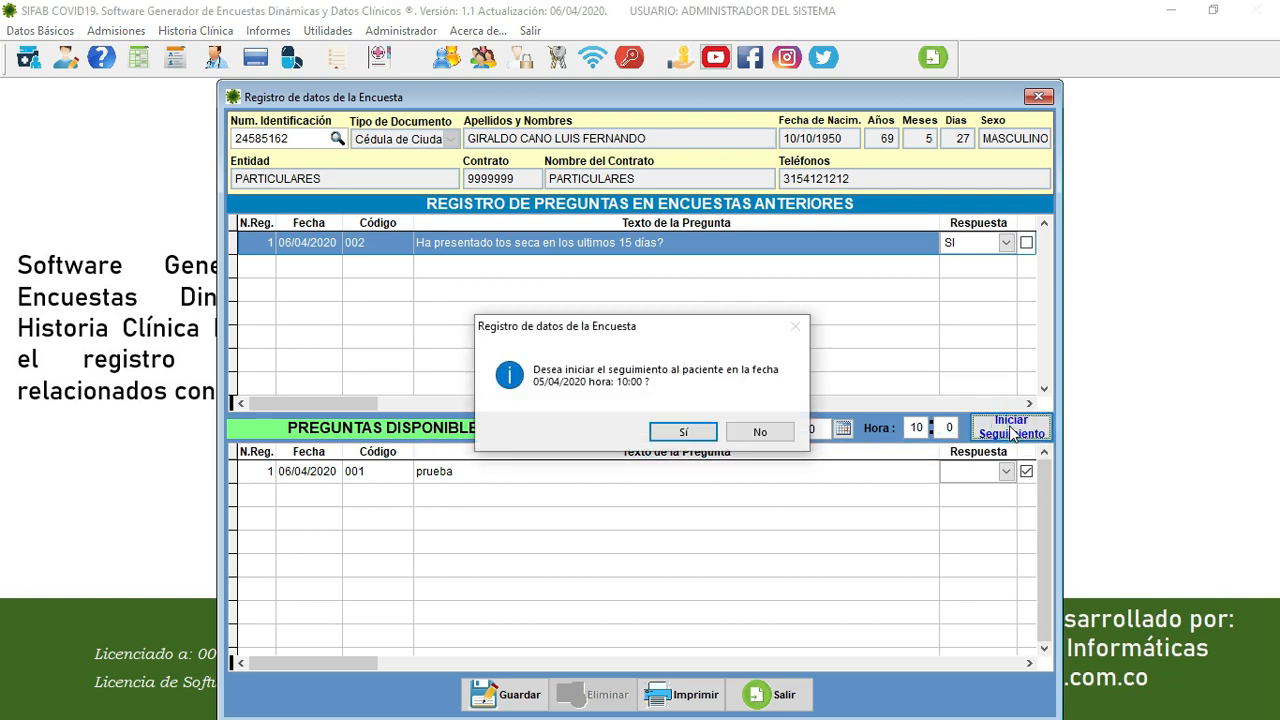
pyautogui.click(685, 433)
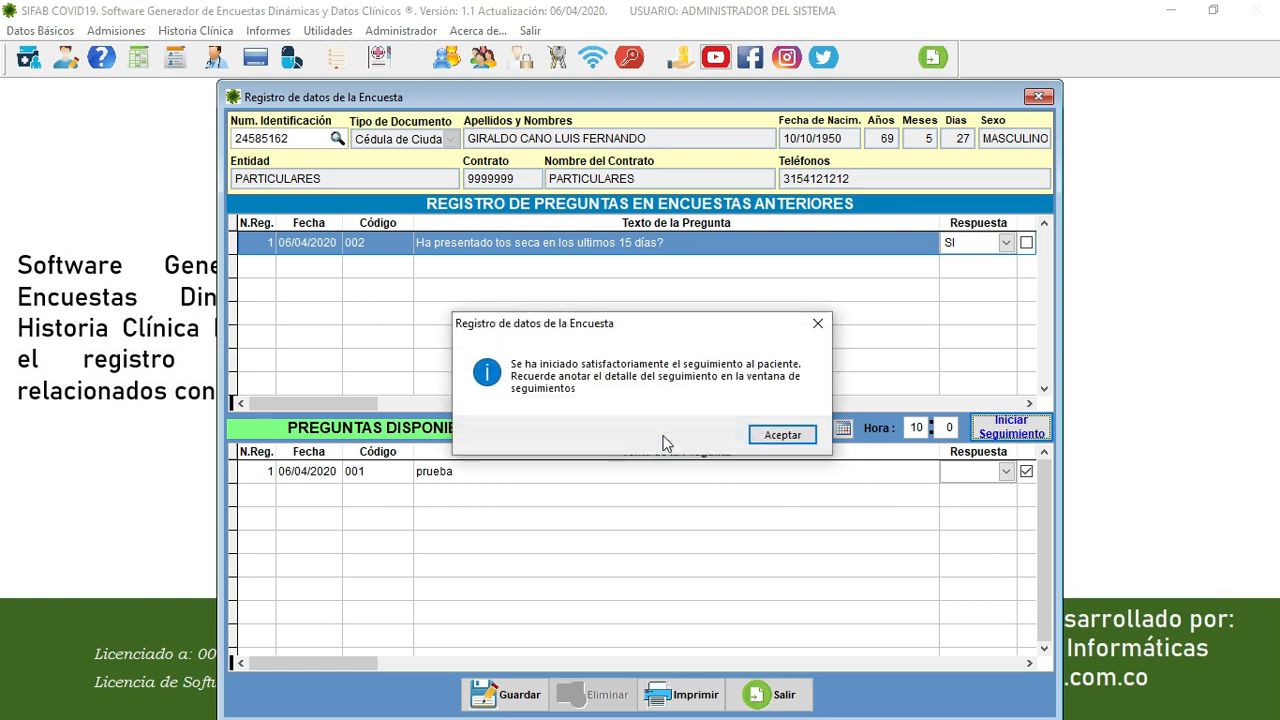
pyautogui.click(781, 435)
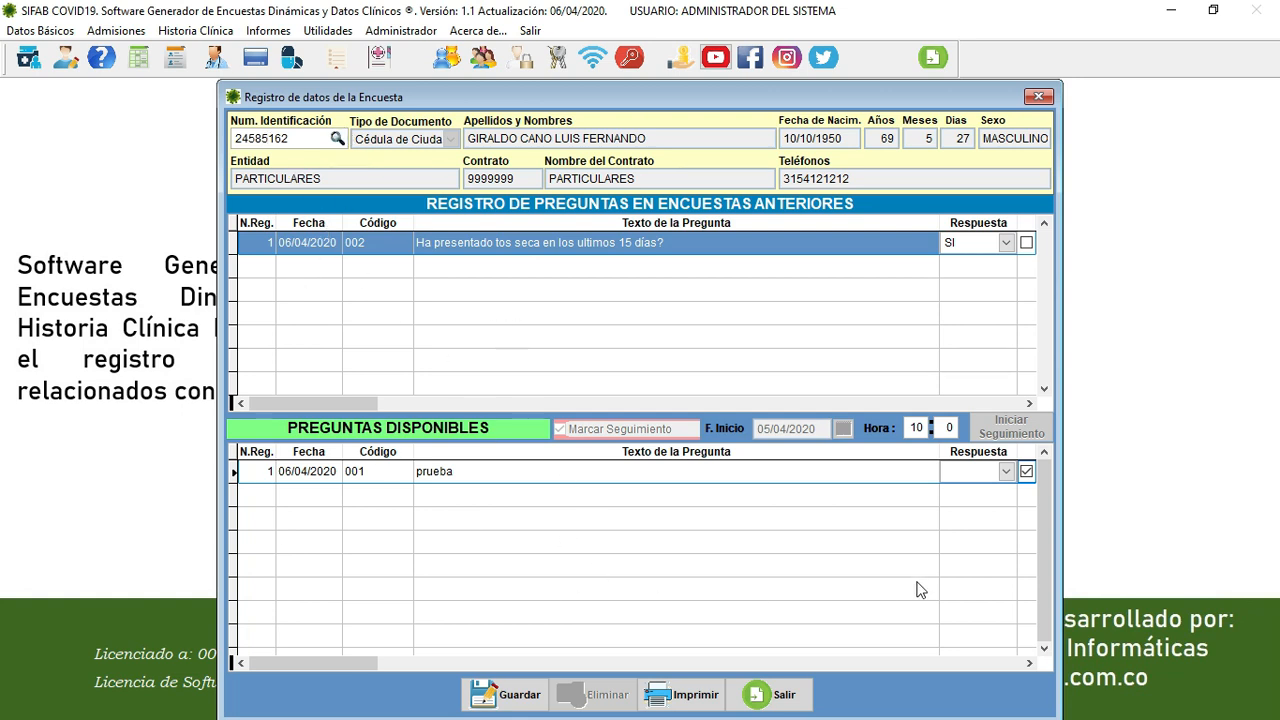
pyautogui.click(1038, 97)
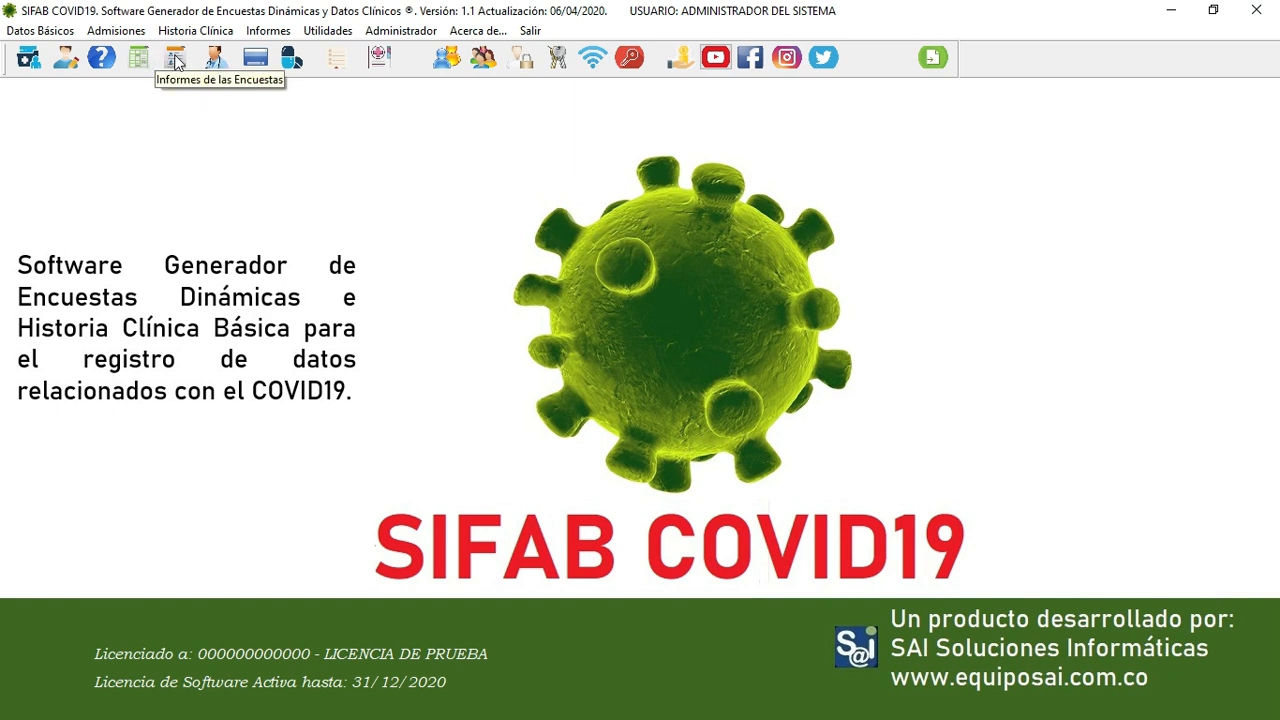
# - Open Seguimiento de Pacientes from Admisiones and list the patients under follow-up
pyautogui.click(126, 34)
pyautogui.click(243, 134)
pyautogui.click(113, 32)
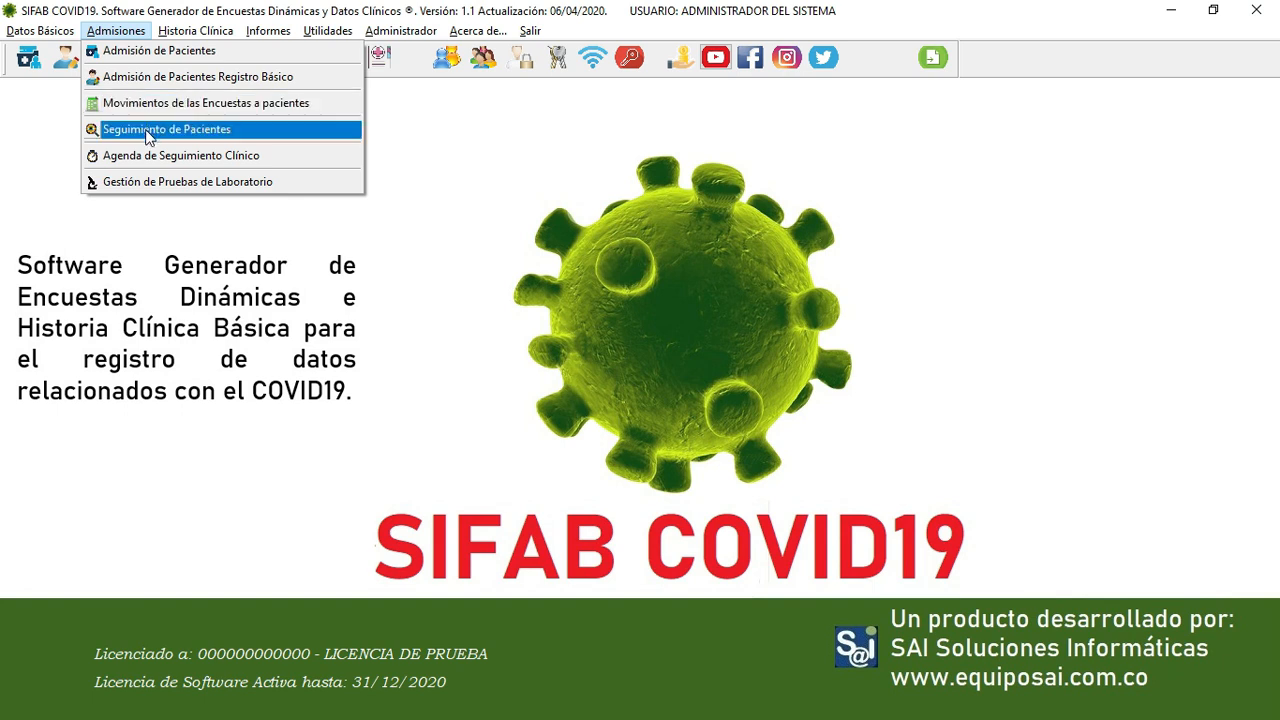
pyautogui.click(147, 130)
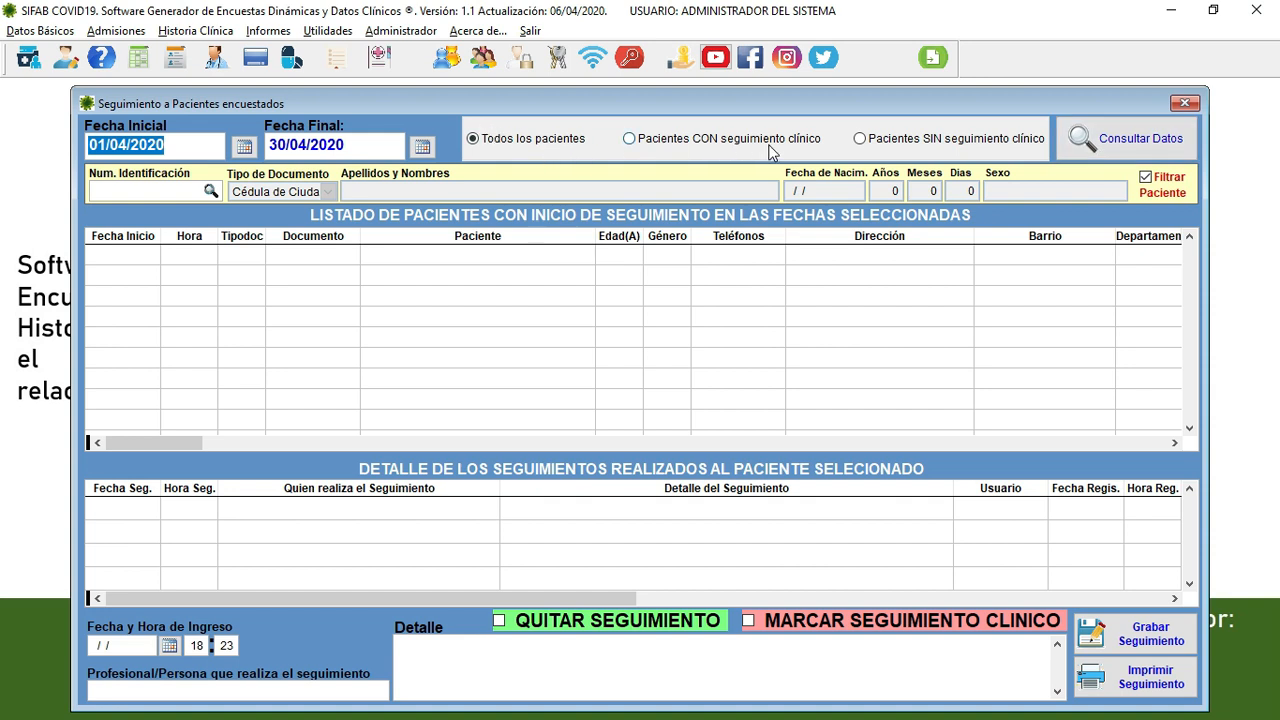
pyautogui.click(1126, 143)
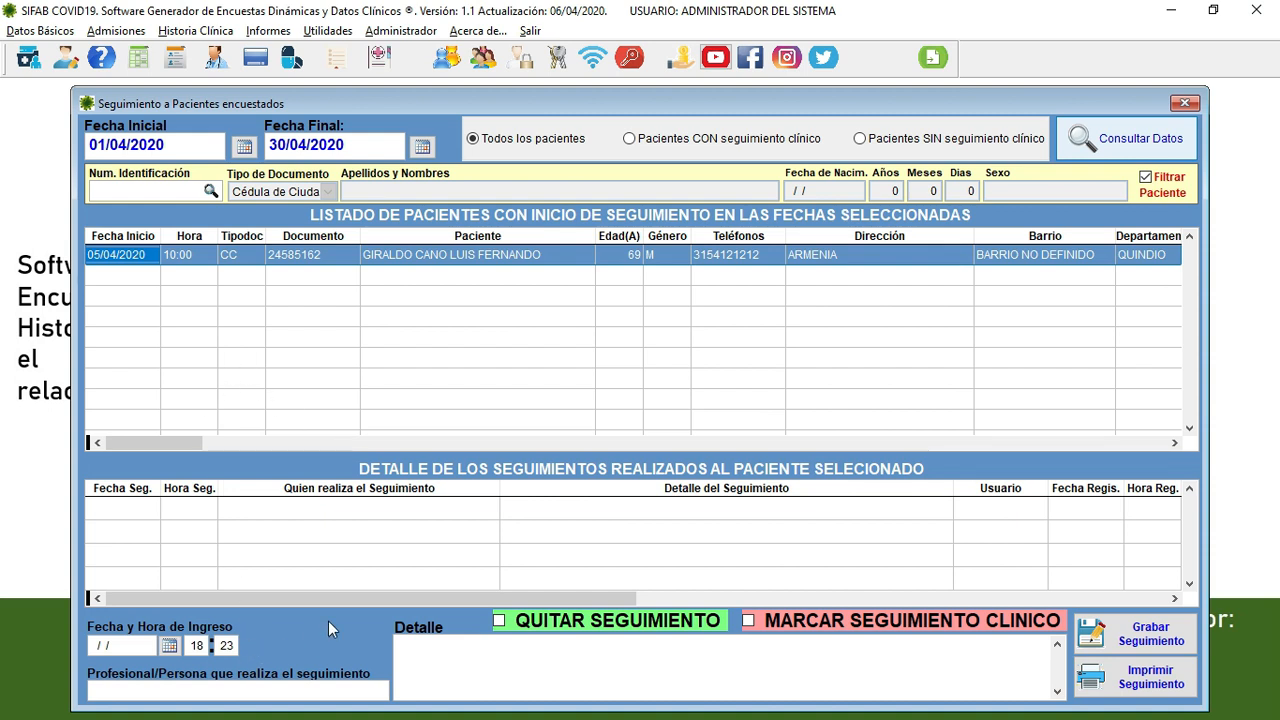
# - Set the follow-up entry date to 06/04/2020
pyautogui.click(169, 646)
pyautogui.click(580, 394)
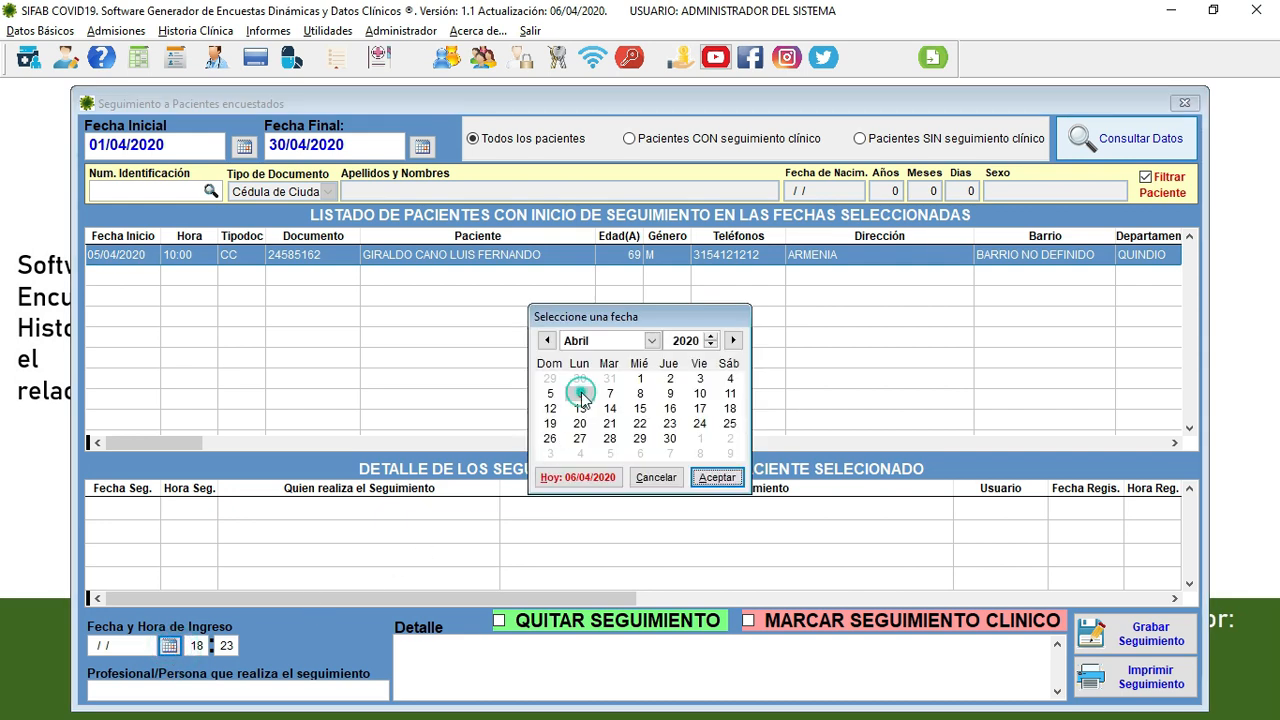
pyautogui.click(716, 477)
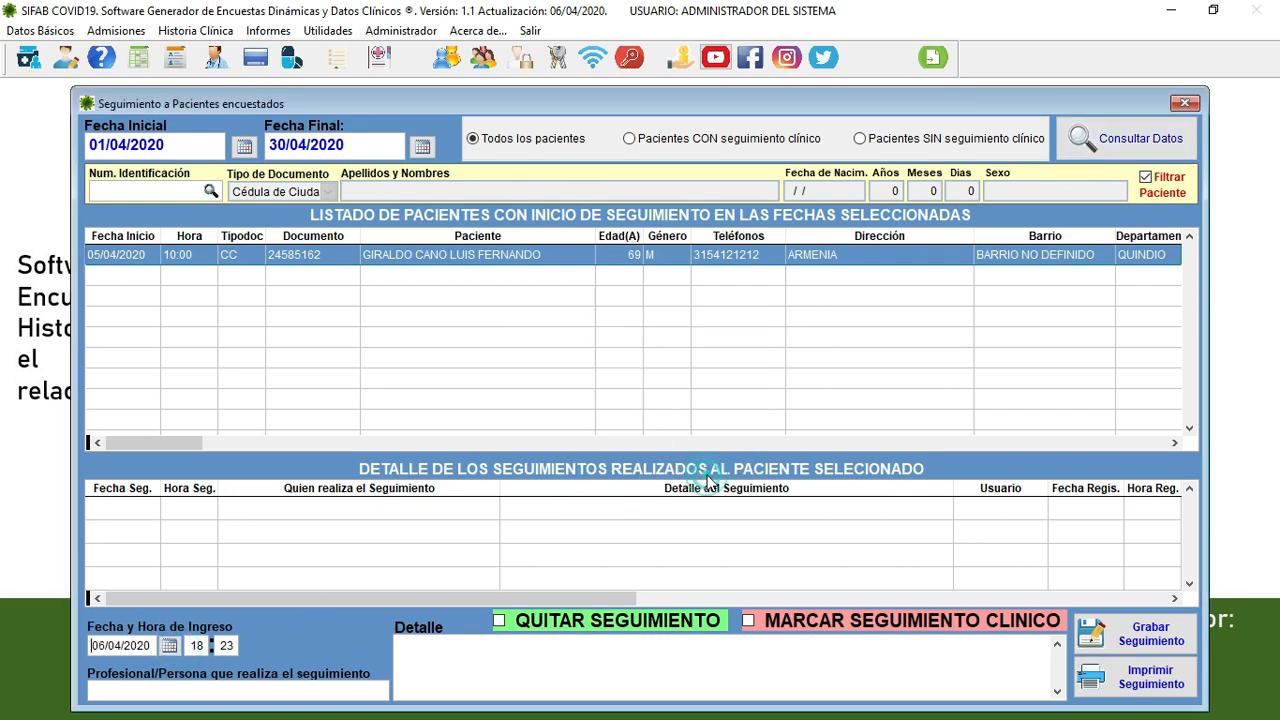
# - Set the entry hour to 12 and enter the professional's name
pyautogui.click(196, 646)
pyautogui.write('12')
pyautogui.press('Tab')
pyautogui.click(200, 690)
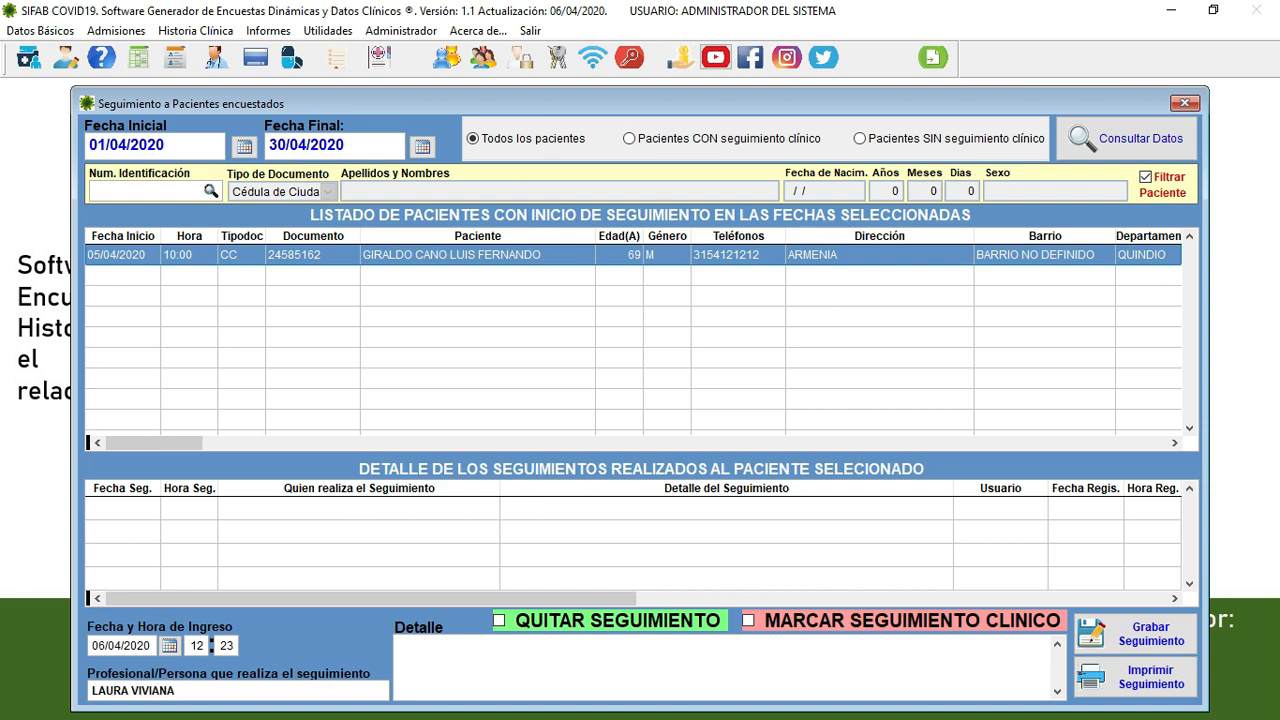
pyautogui.press('Tab')
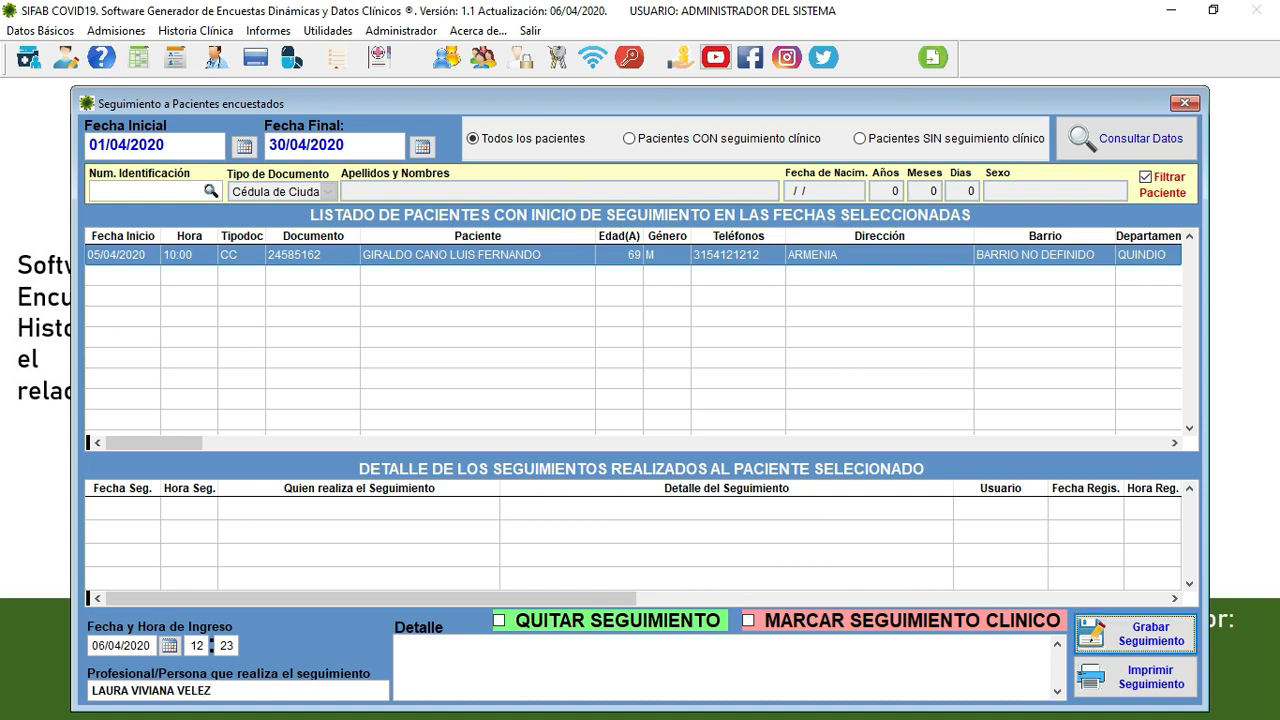
# - Record the detail 'llamada telefónica para verificar aislamiento' and save the follow-up entry
pyautogui.click(485, 663)
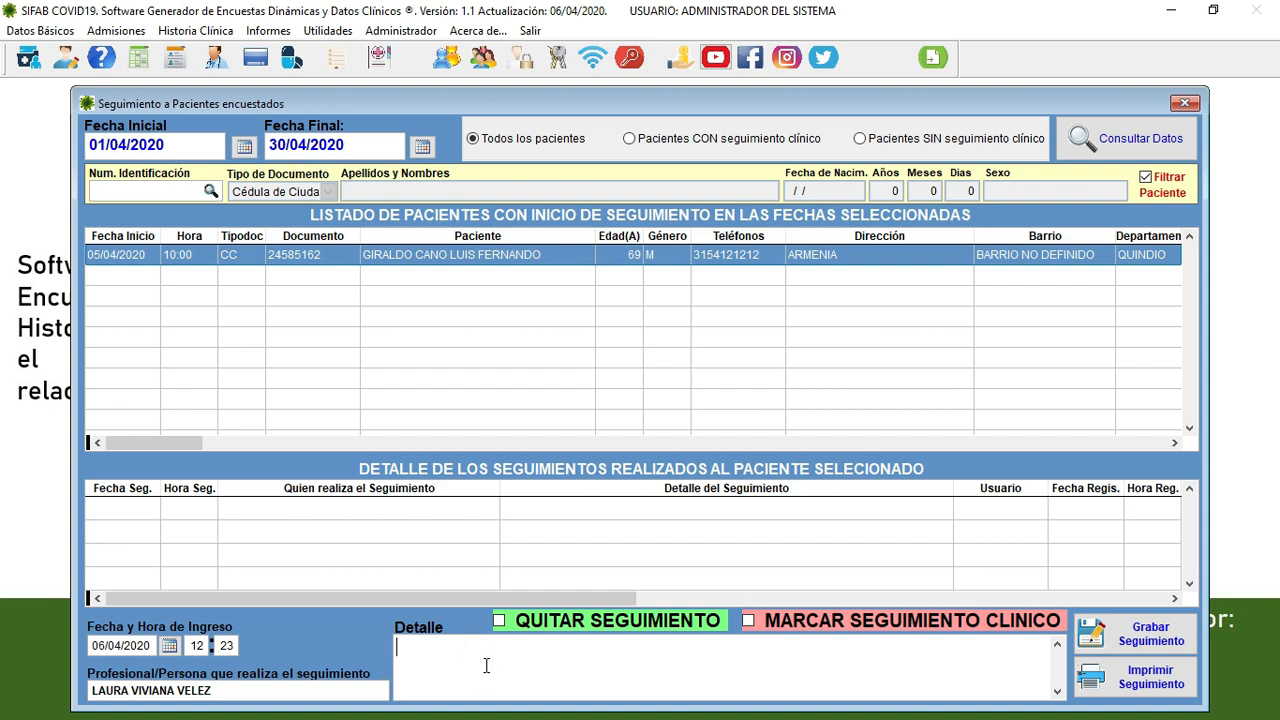
pyautogui.write('llamada telefónica para verif')
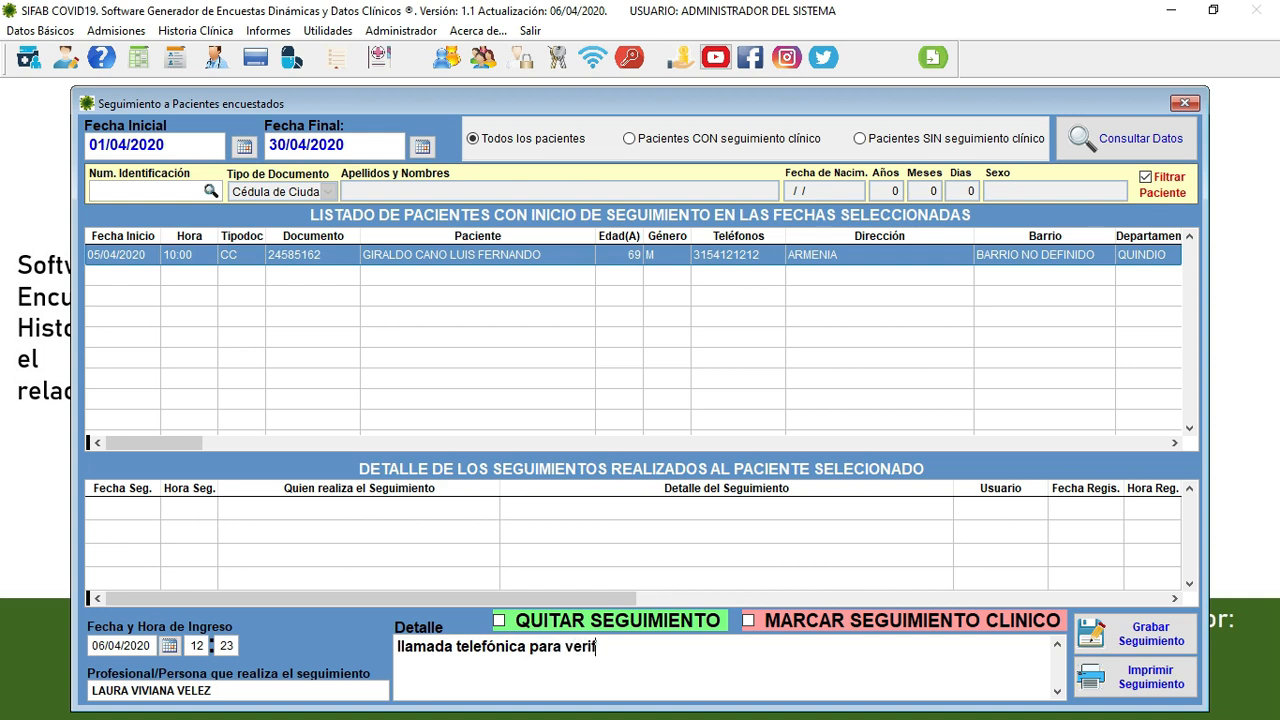
pyautogui.write('icar aislamiento')
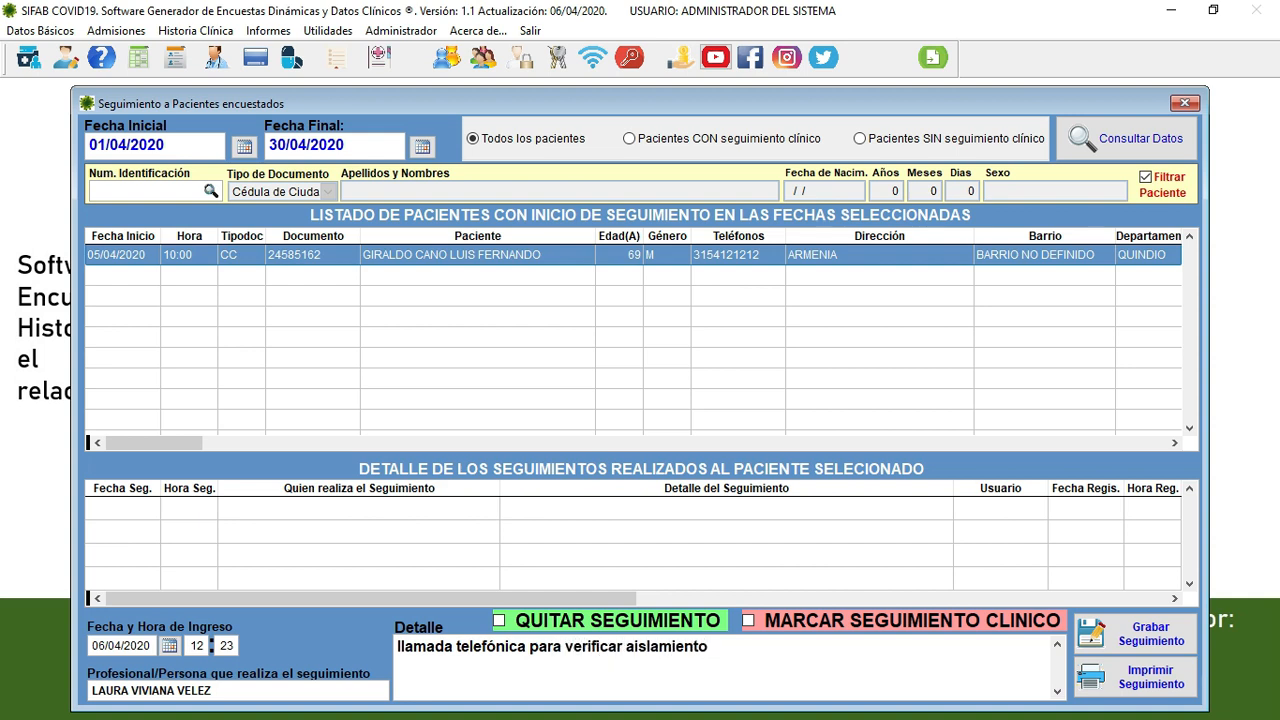
pyautogui.click(1152, 648)
pyautogui.click(695, 435)
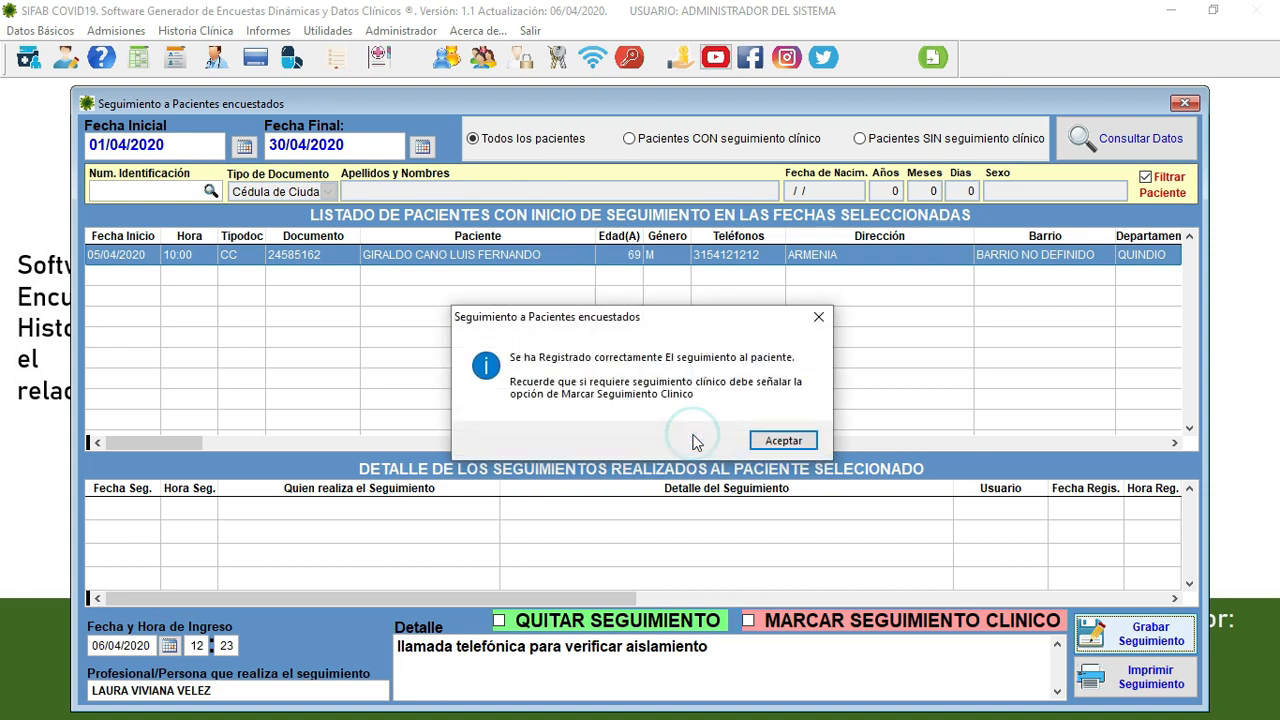
pyautogui.click(783, 440)
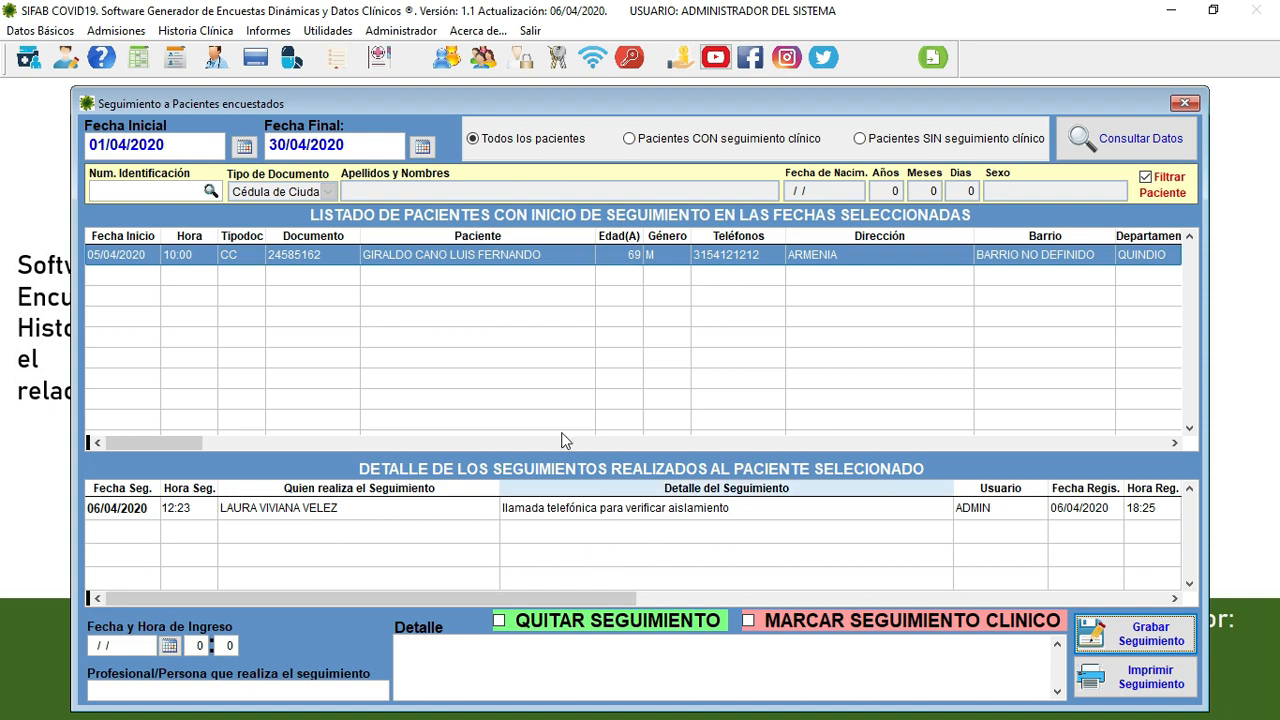
# - Reselect the patient and set a new entry for 07/04/2020 at 10:00
pyautogui.click(521, 254)
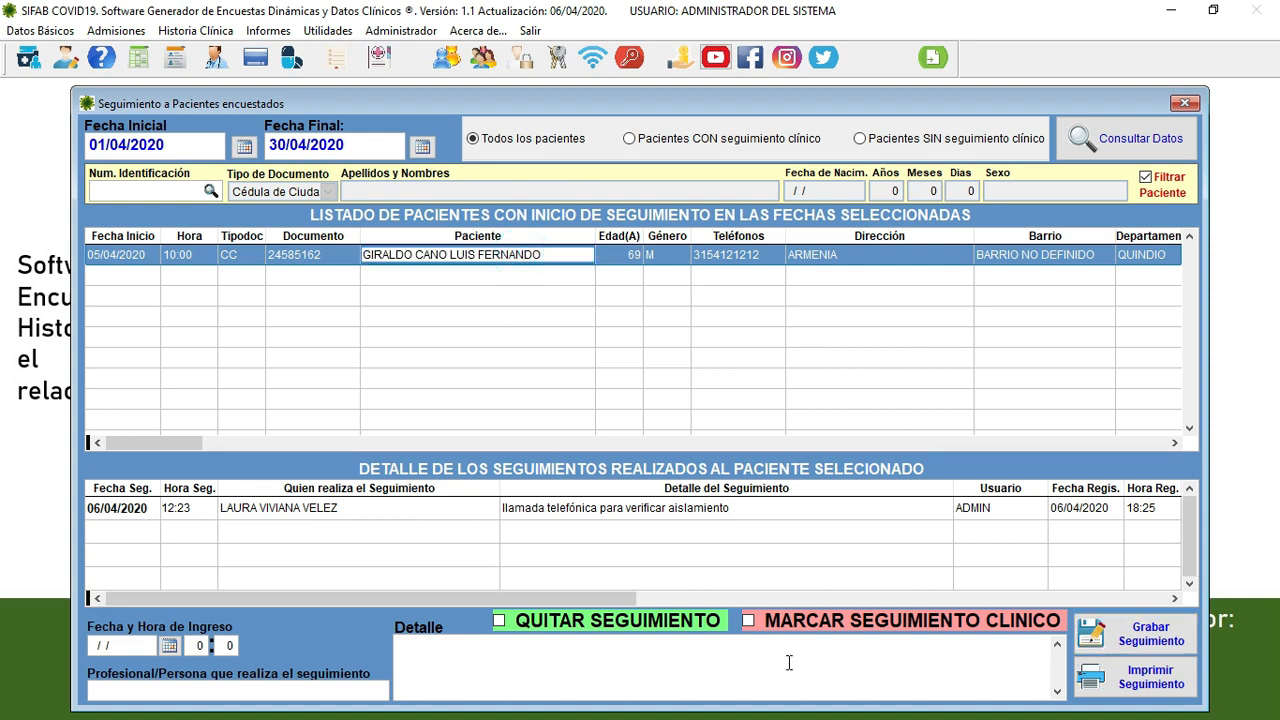
pyautogui.click(169, 645)
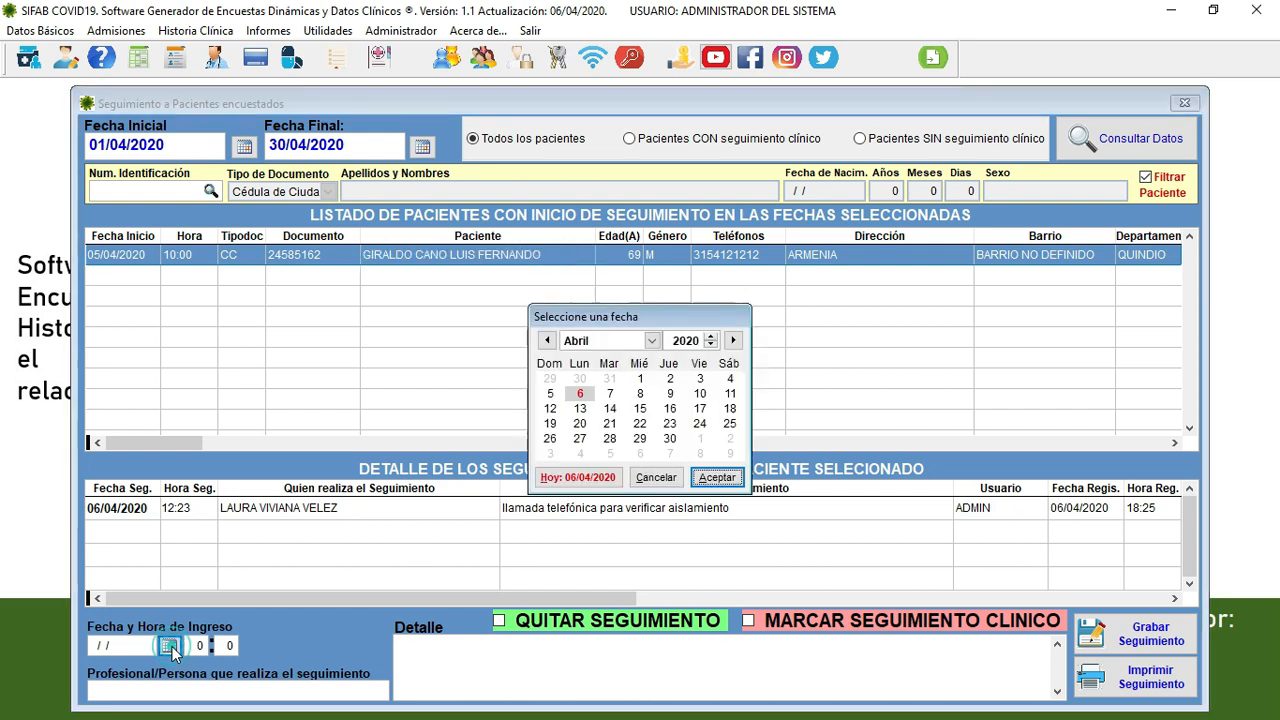
pyautogui.click(610, 393)
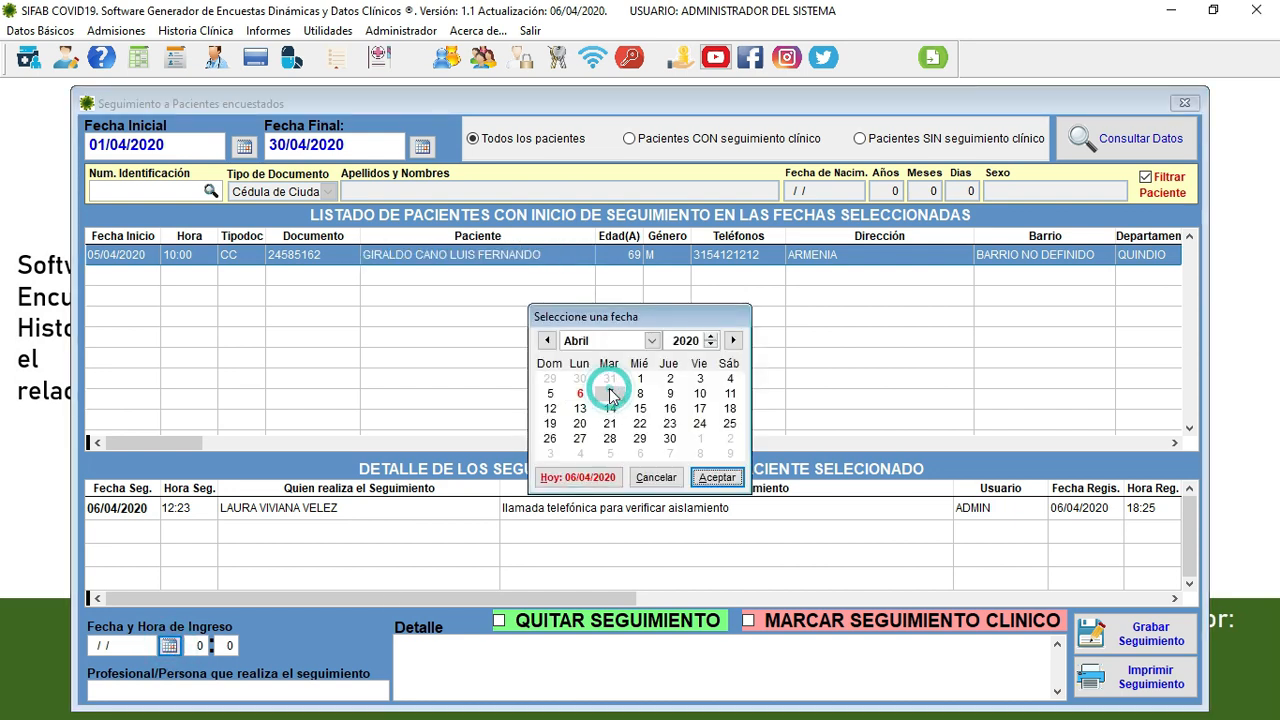
pyautogui.click(716, 477)
pyautogui.click(199, 647)
pyautogui.write('1')
pyautogui.press('Tab')
pyautogui.write('0')
pyautogui.press('Tab')
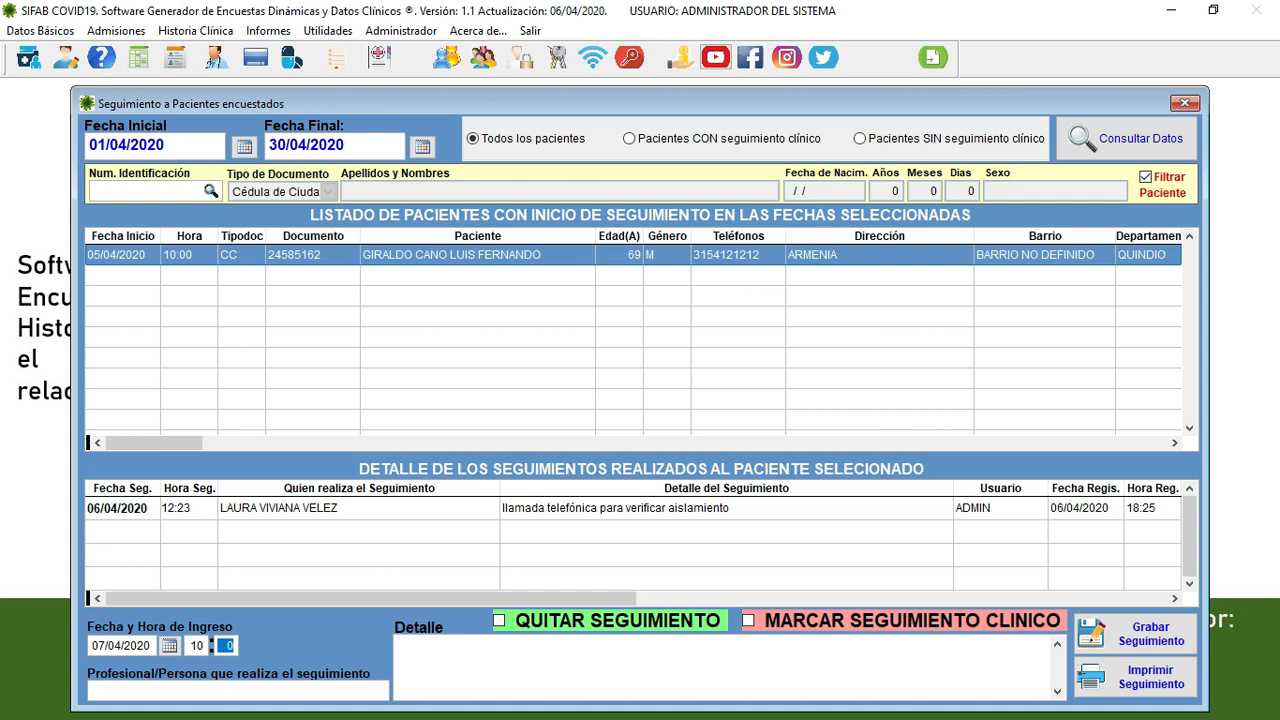
# - Enter the professional and detail 'llamada o vista', save it, and preview the follow-up report
pyautogui.click(166, 688)
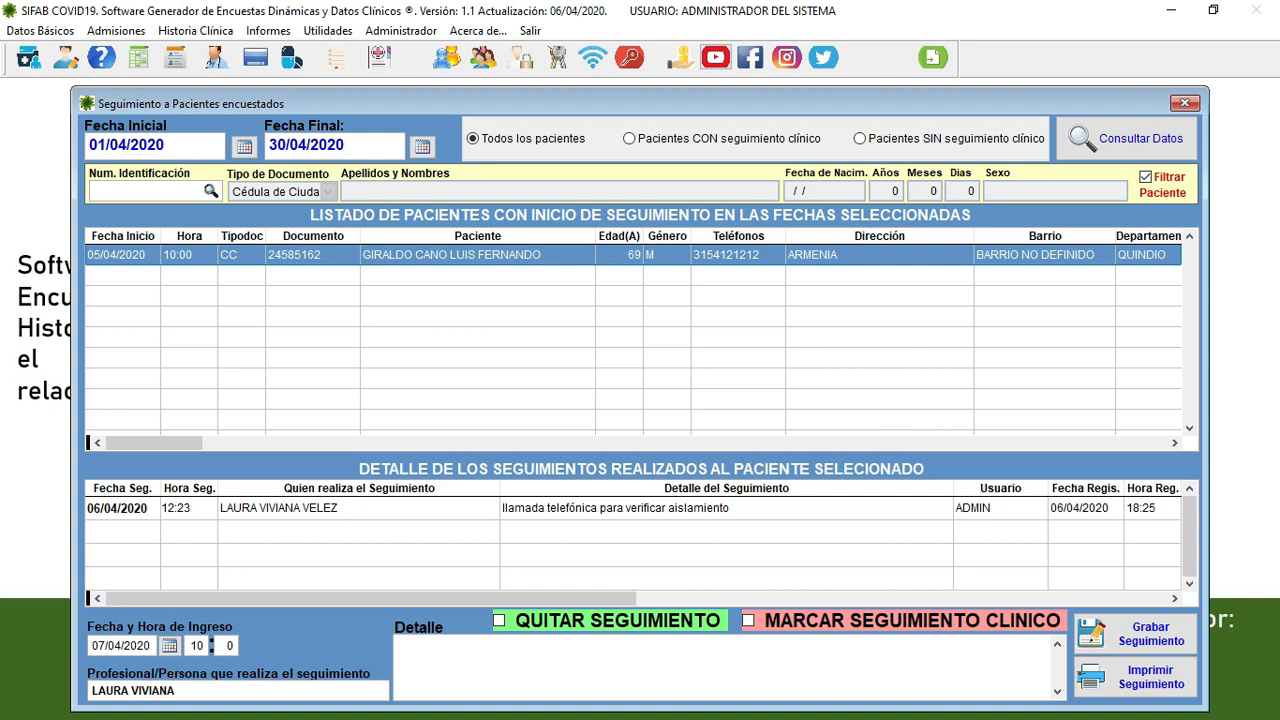
pyautogui.click(498, 655)
pyautogui.write('llamada o vista')
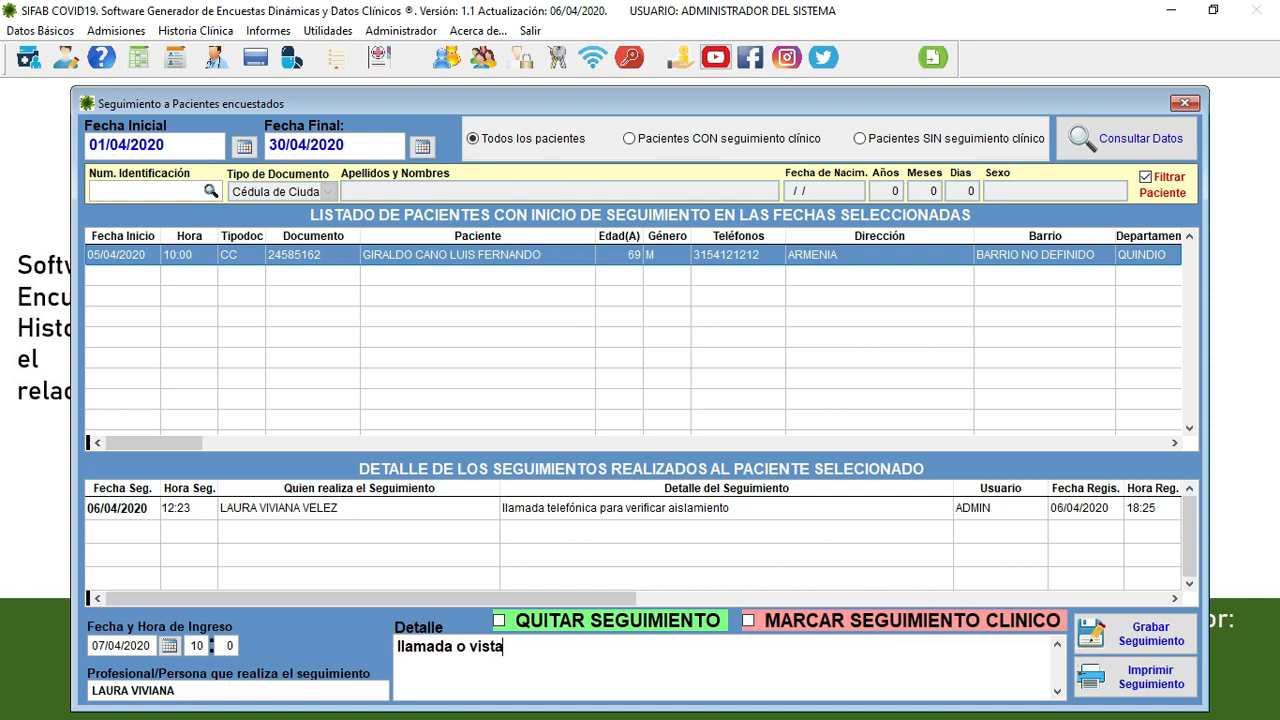
pyautogui.click(1152, 634)
pyautogui.click(697, 432)
pyautogui.click(781, 439)
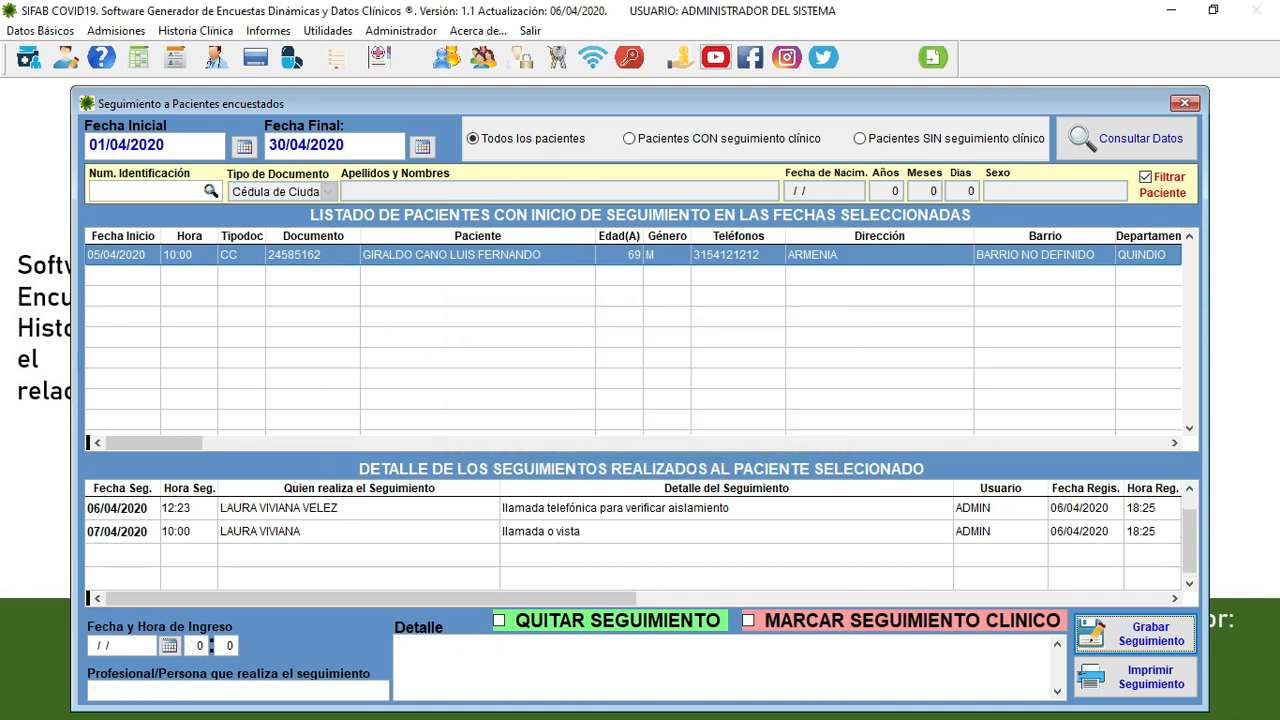
pyautogui.click(1143, 690)
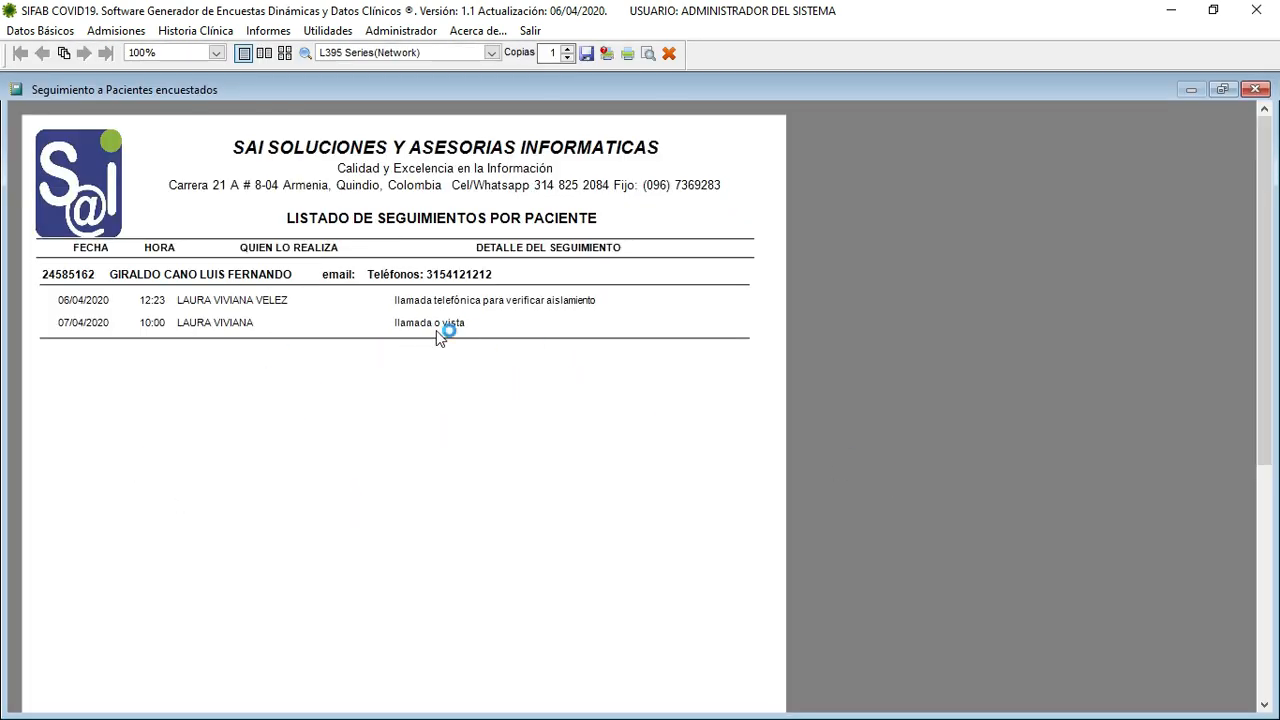
pyautogui.click(669, 54)
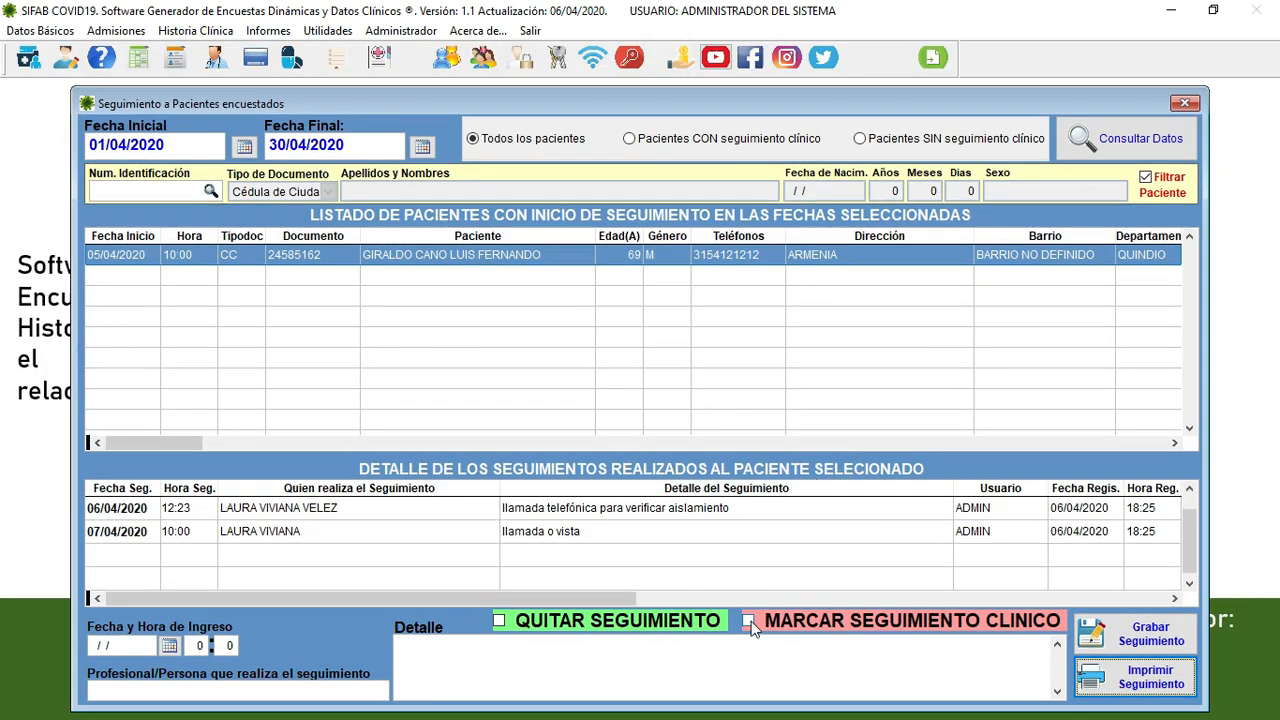
# - Select the patient and flag them with MARCAR SEGUIMIENTO CLINICO, confirming the start
pyautogui.click(451, 254)
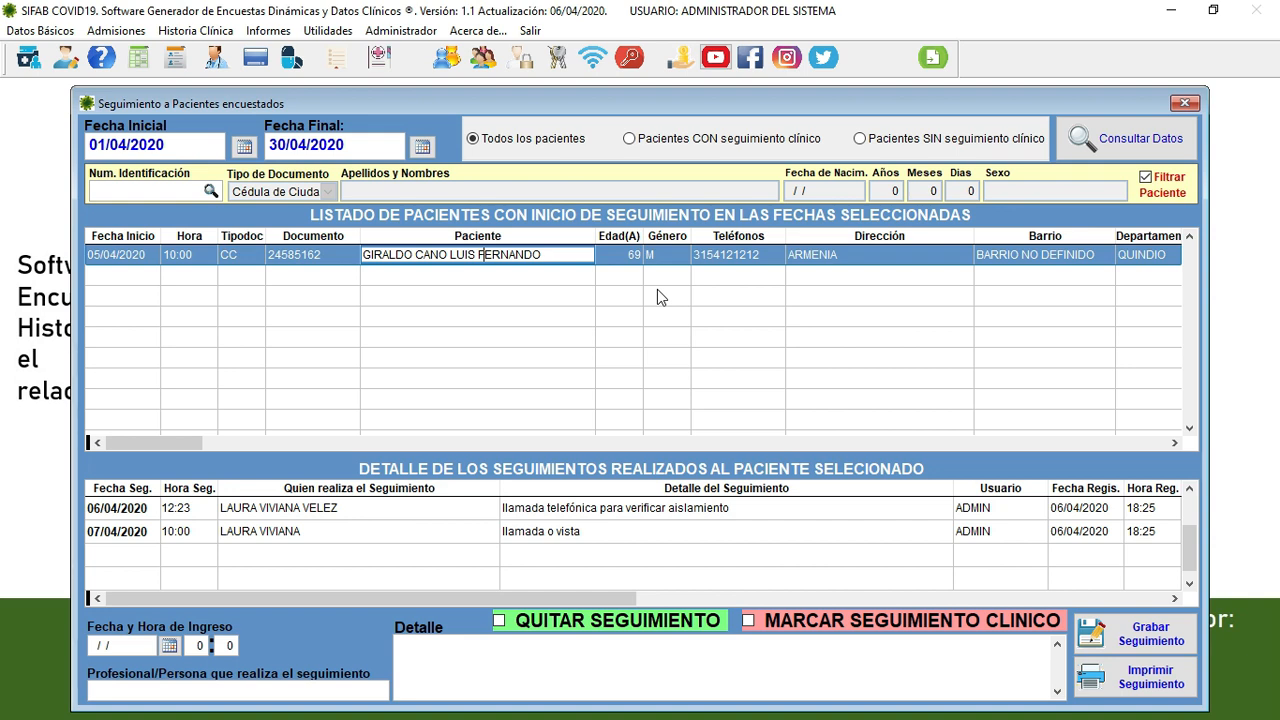
pyautogui.click(750, 622)
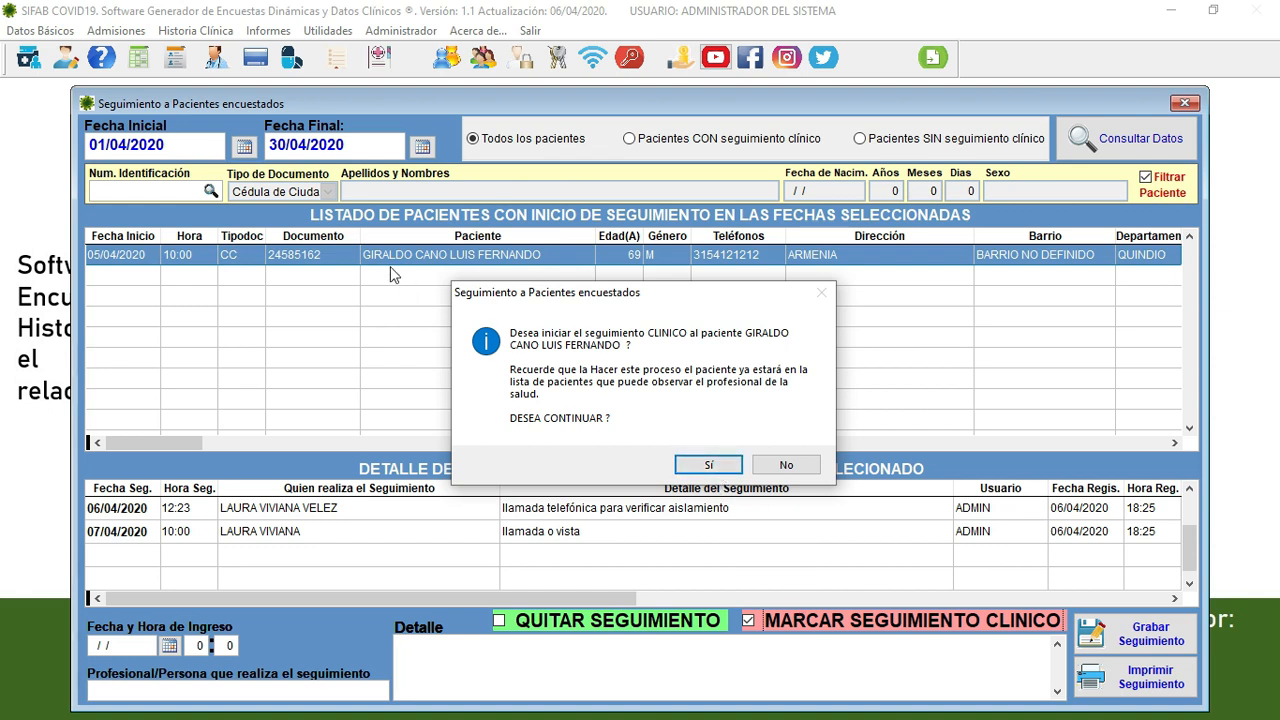
pyautogui.click(709, 466)
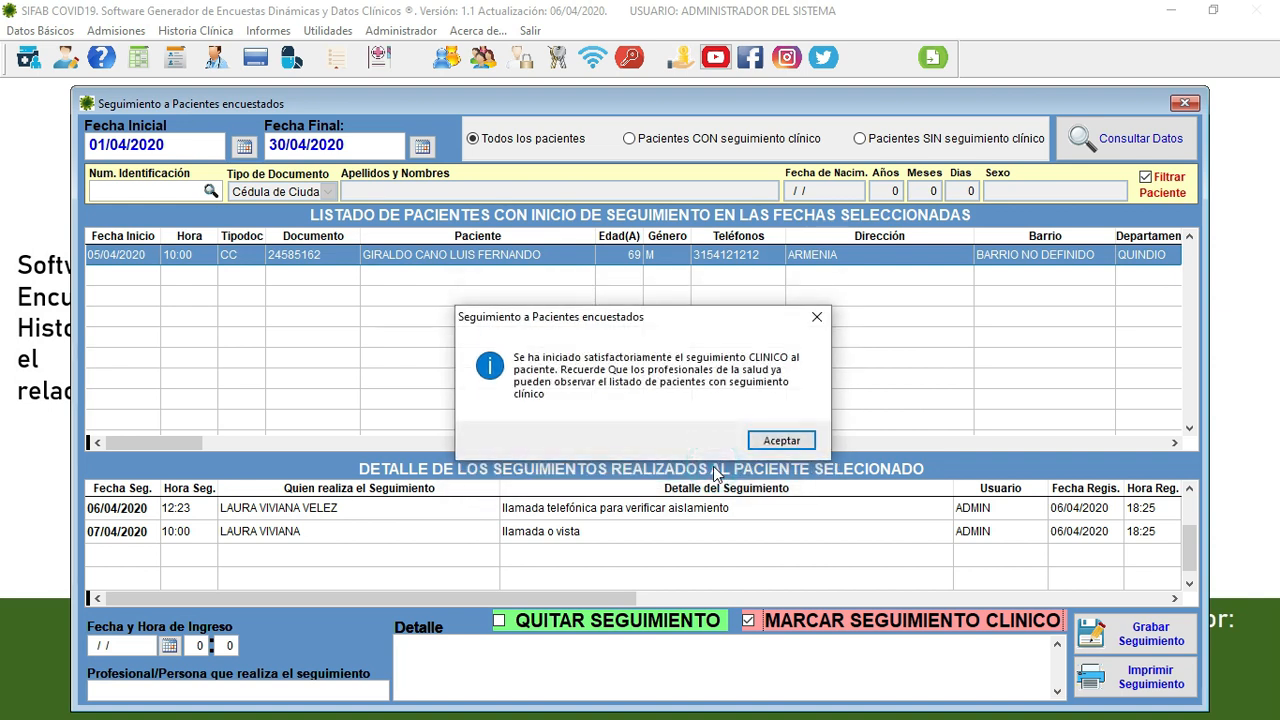
pyautogui.click(781, 440)
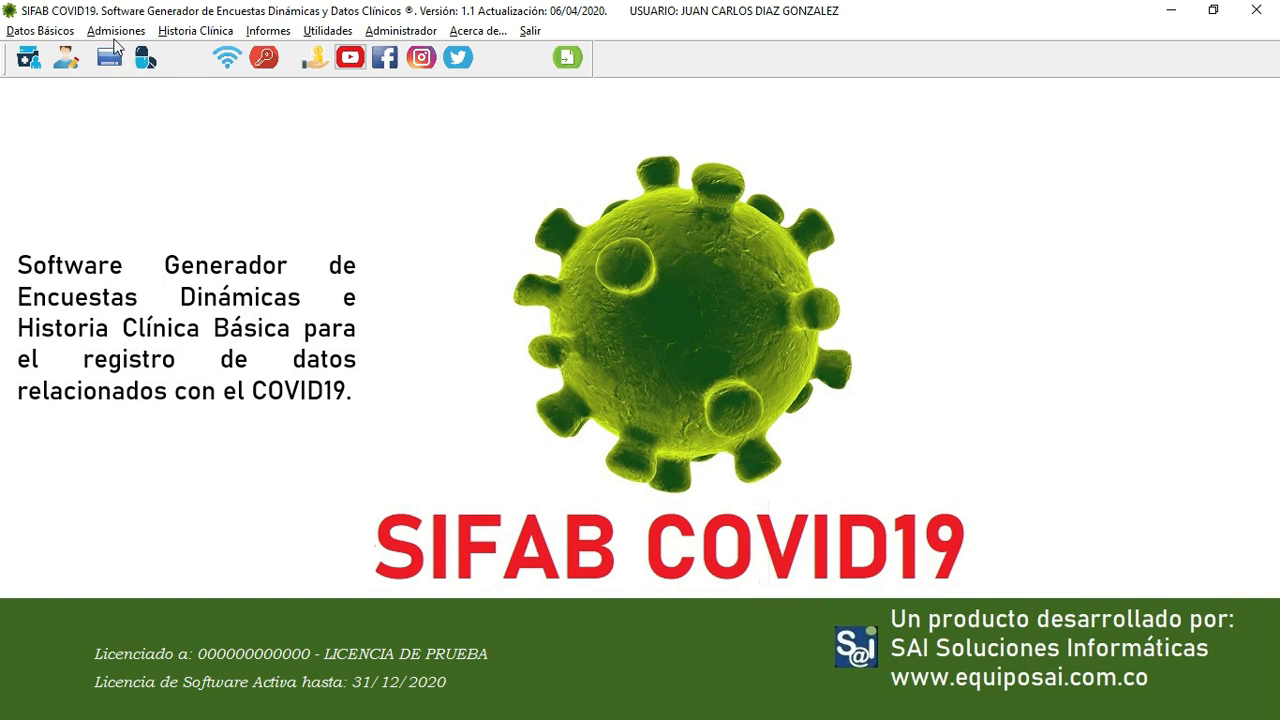
# - From the clinical follow-up agenda, open a new consultation for the patient with reason 'MCEAS'
pyautogui.click(115, 31)
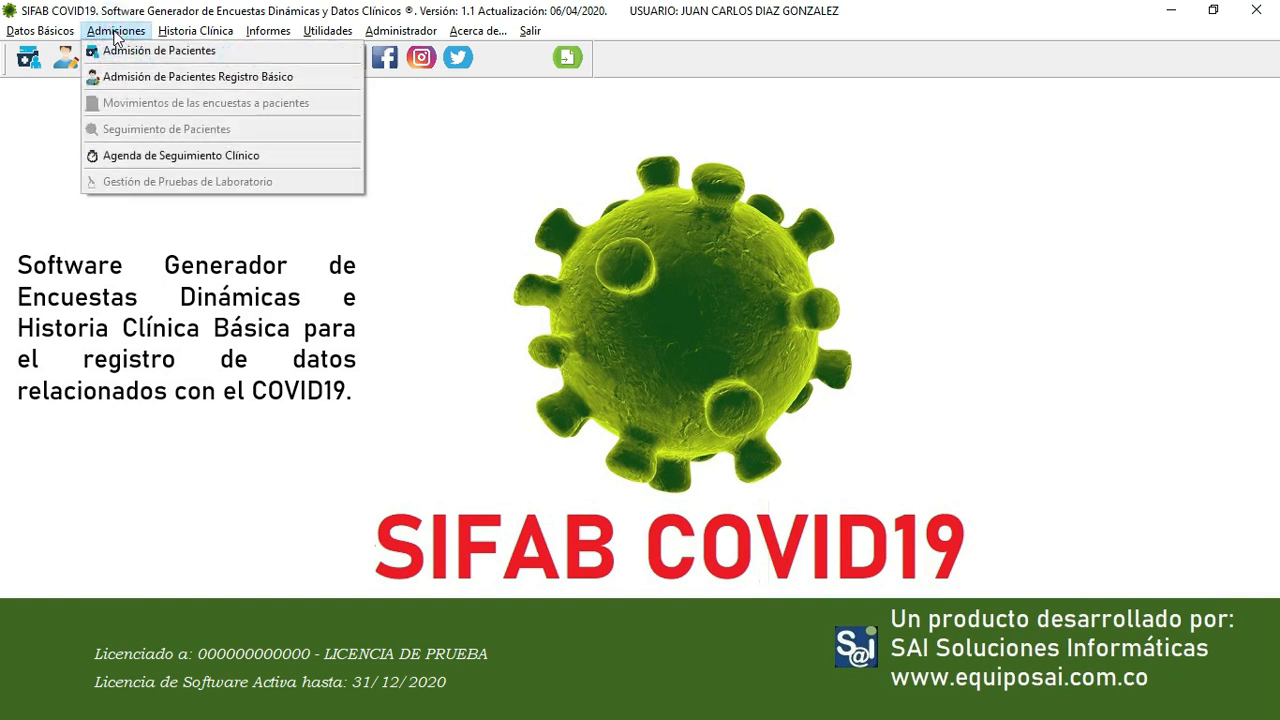
pyautogui.click(188, 156)
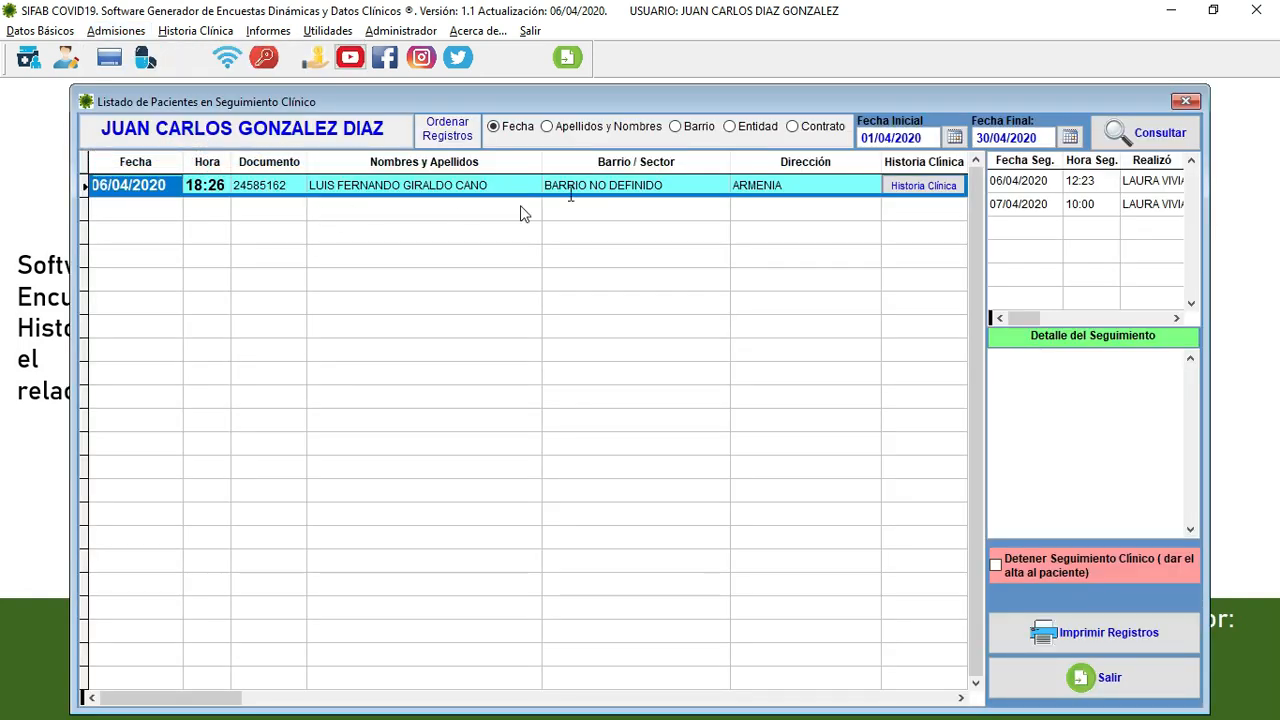
pyautogui.click(426, 188)
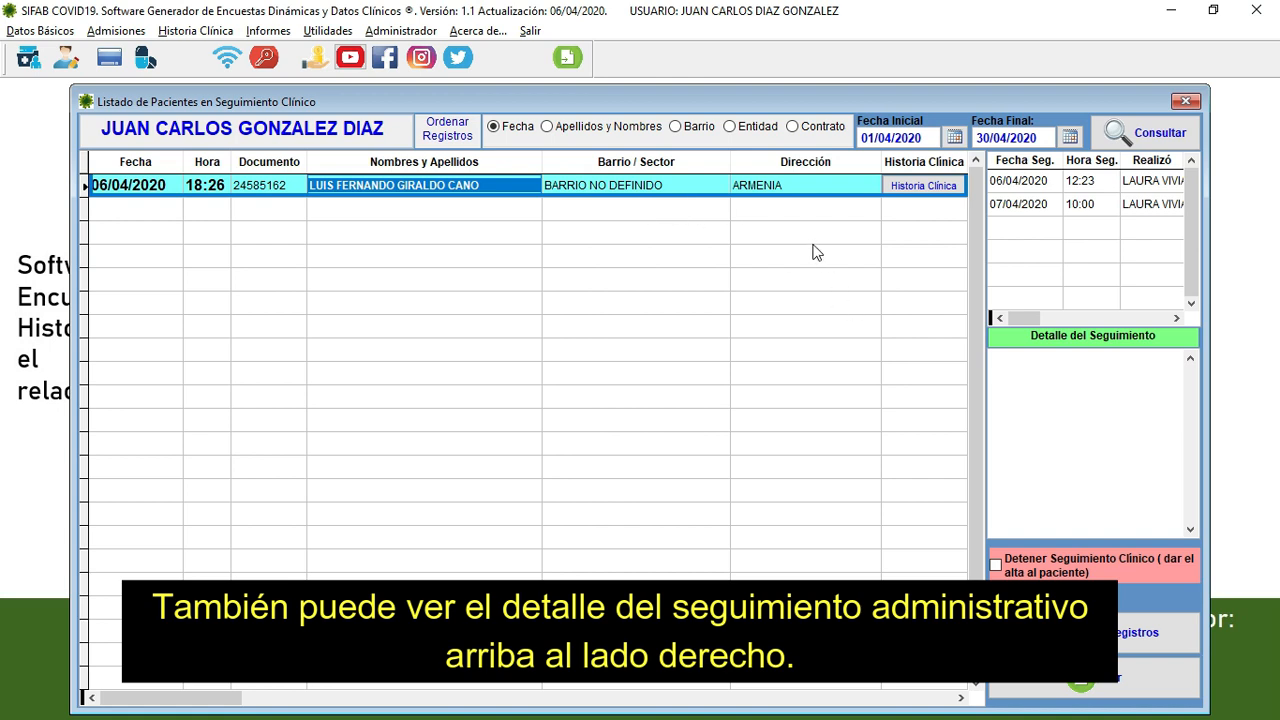
pyautogui.click(933, 188)
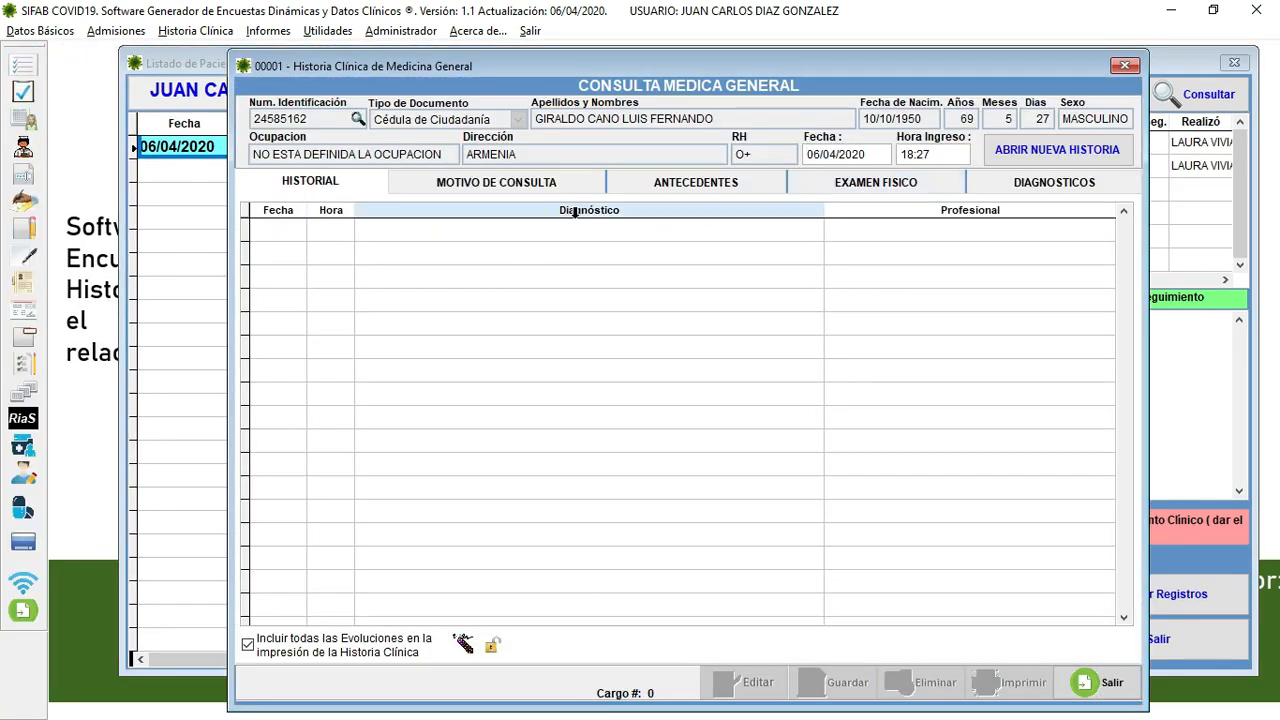
pyautogui.click(1070, 155)
pyautogui.click(609, 277)
pyautogui.click(666, 615)
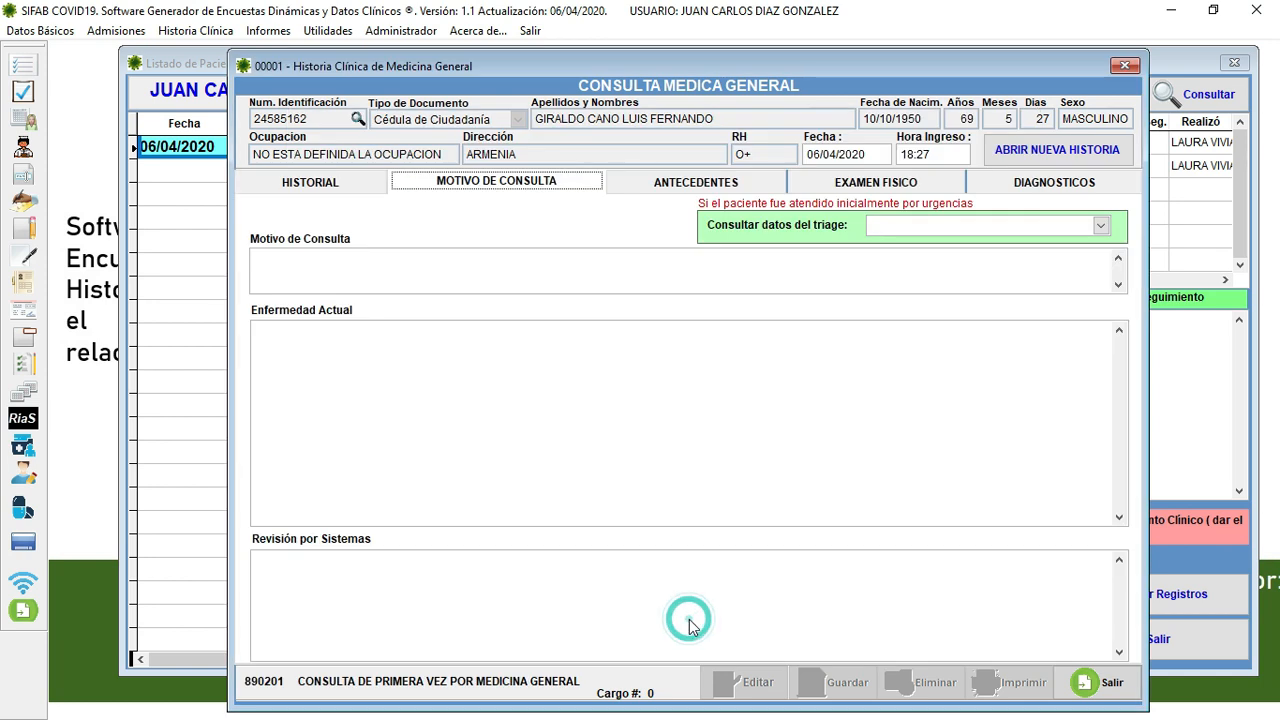
pyautogui.click(452, 267)
pyautogui.write('M')
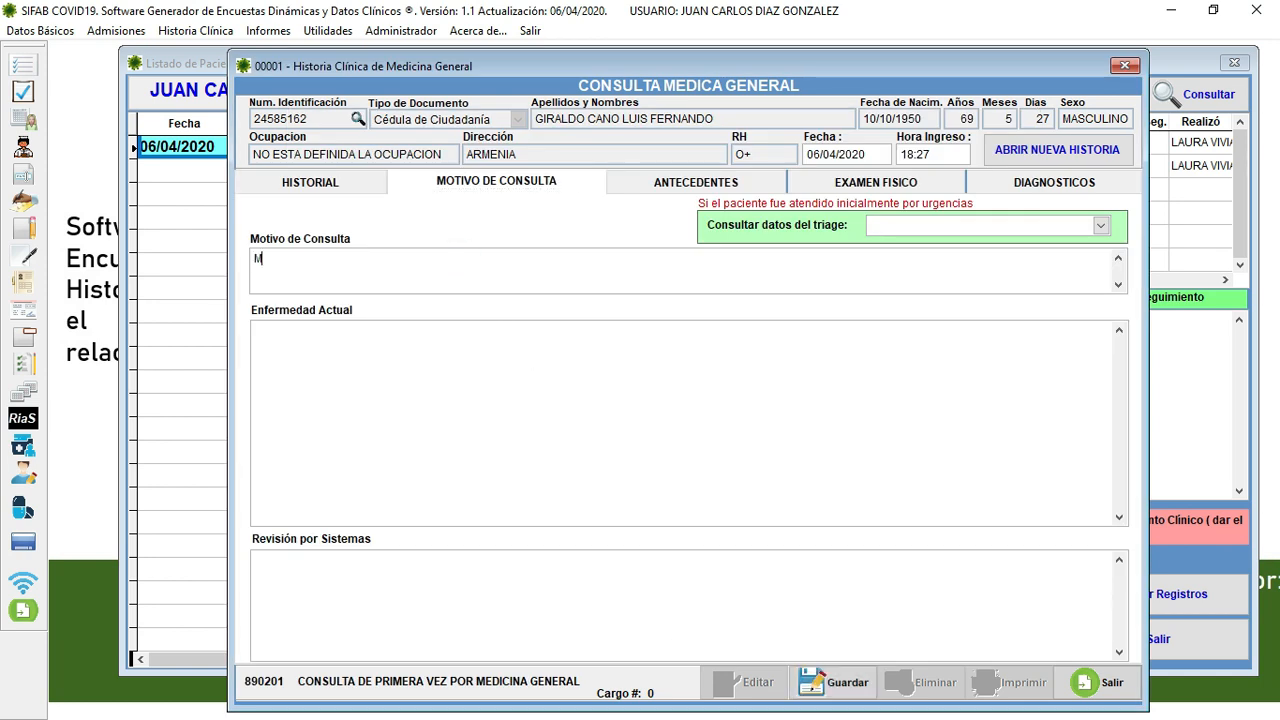
pyautogui.write('CEAS')
# - Fill the personal history with PAT, HOS and NA in the remaining fields
pyautogui.click(648, 182)
pyautogui.click(367, 240)
pyautogui.write('PAT')
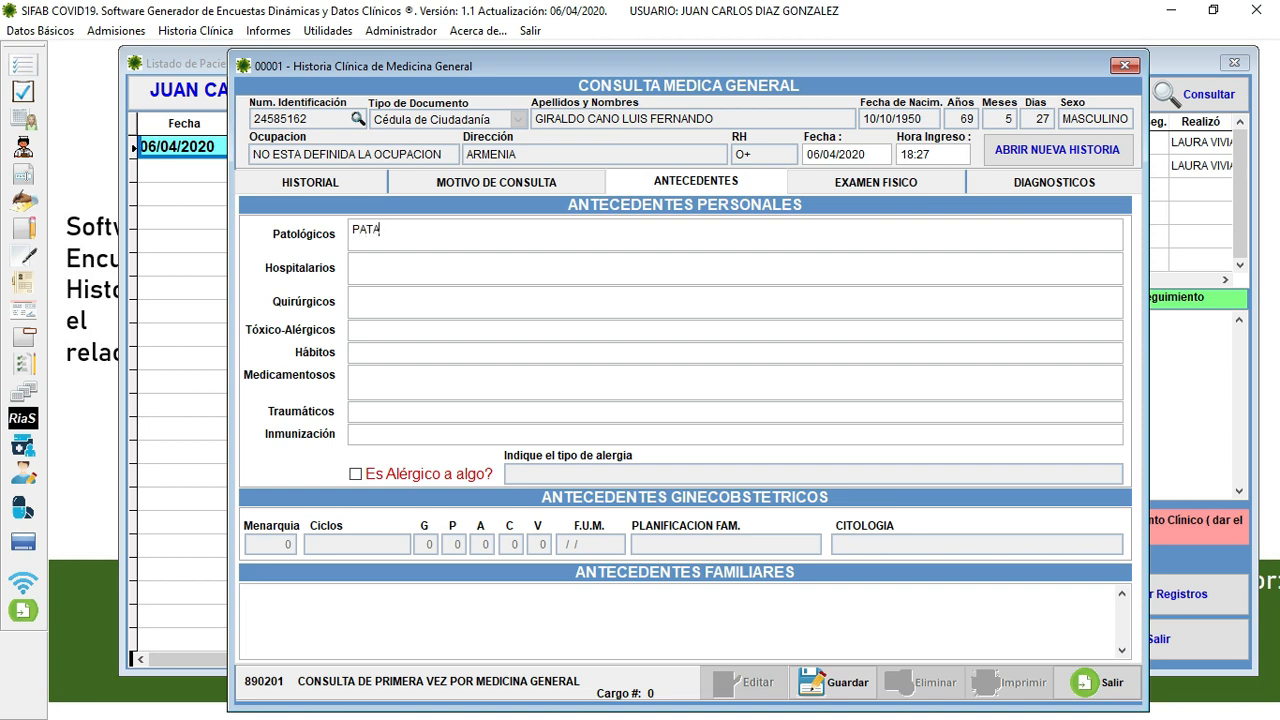
pyautogui.write('A')
pyautogui.press('BackSpace')
pyautogui.write('H')
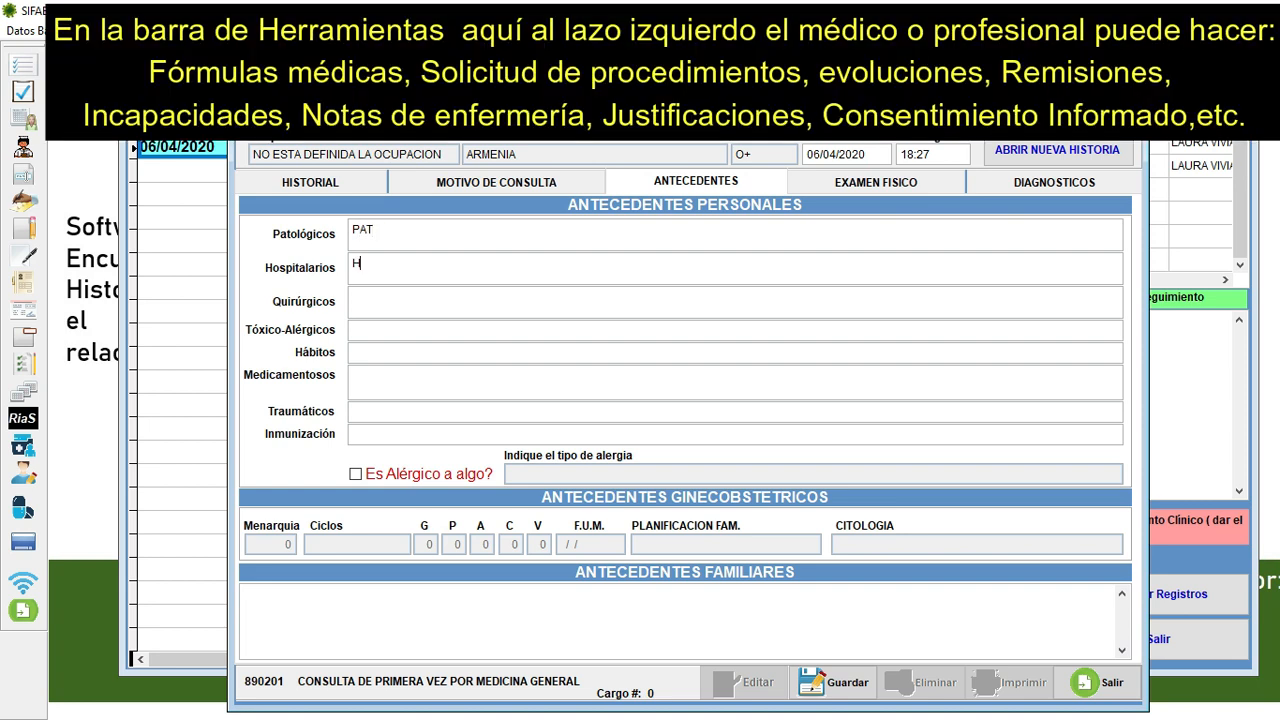
pyautogui.write('OSNANANANANA')
pyautogui.press('Tab')
pyautogui.write('AN')
pyautogui.press('BackSpace')
pyautogui.press('BackSpace')
pyautogui.write('NA')
# - Enter 'NINGUNO' as the family history
pyautogui.click(365, 616)
pyautogui.write('NINGUNO')
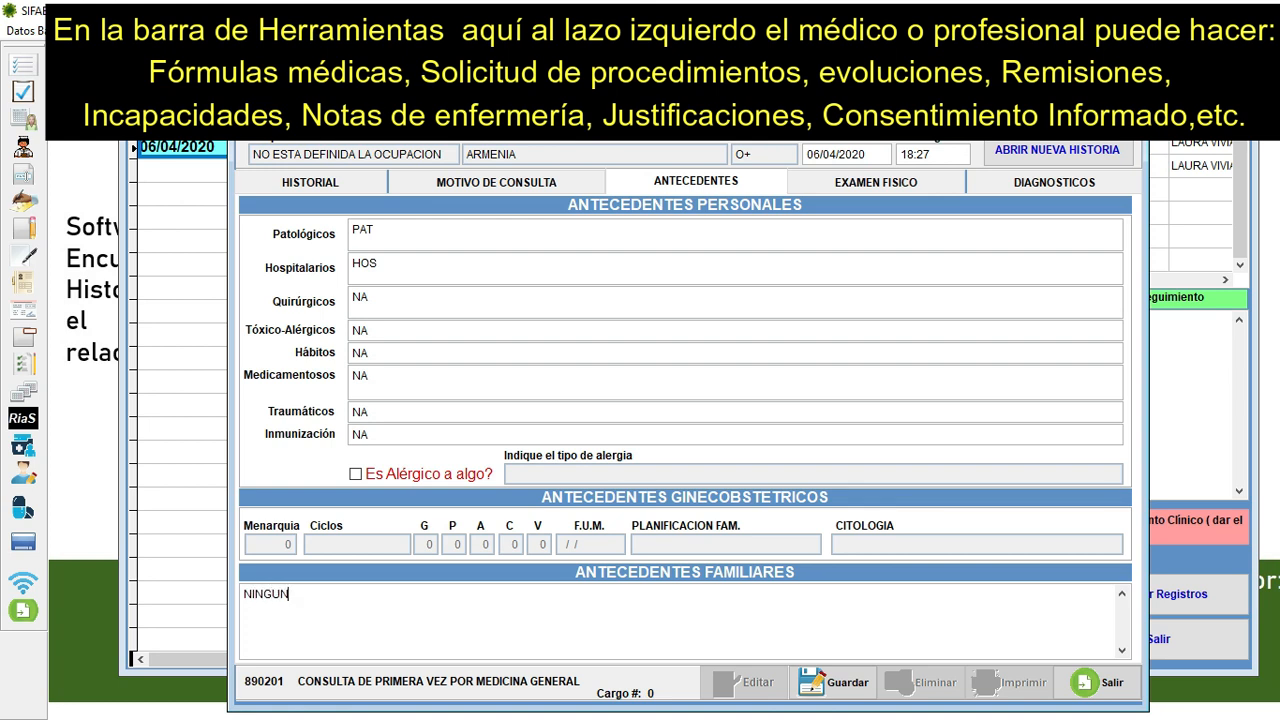
pyautogui.click(928, 190)
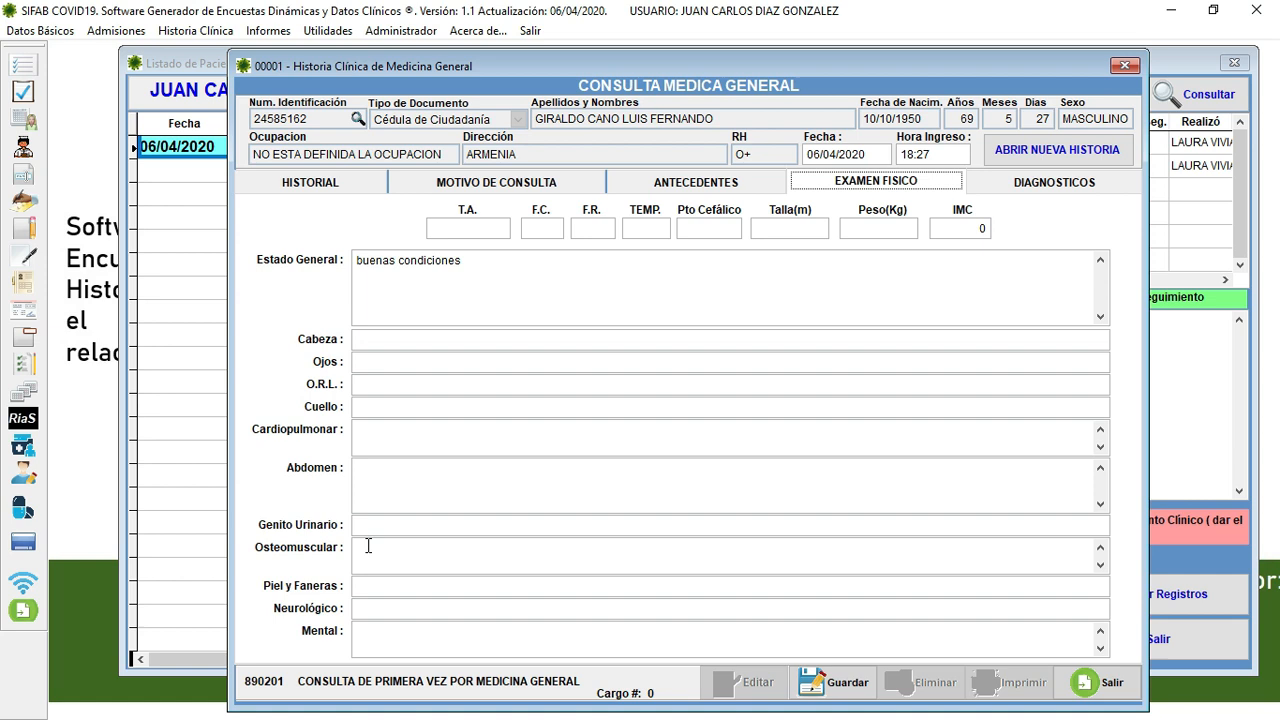
# - Record 'normal' for the head and eyes examination fields, reusing the copied text
pyautogui.click(366, 344)
pyautogui.write('normal')
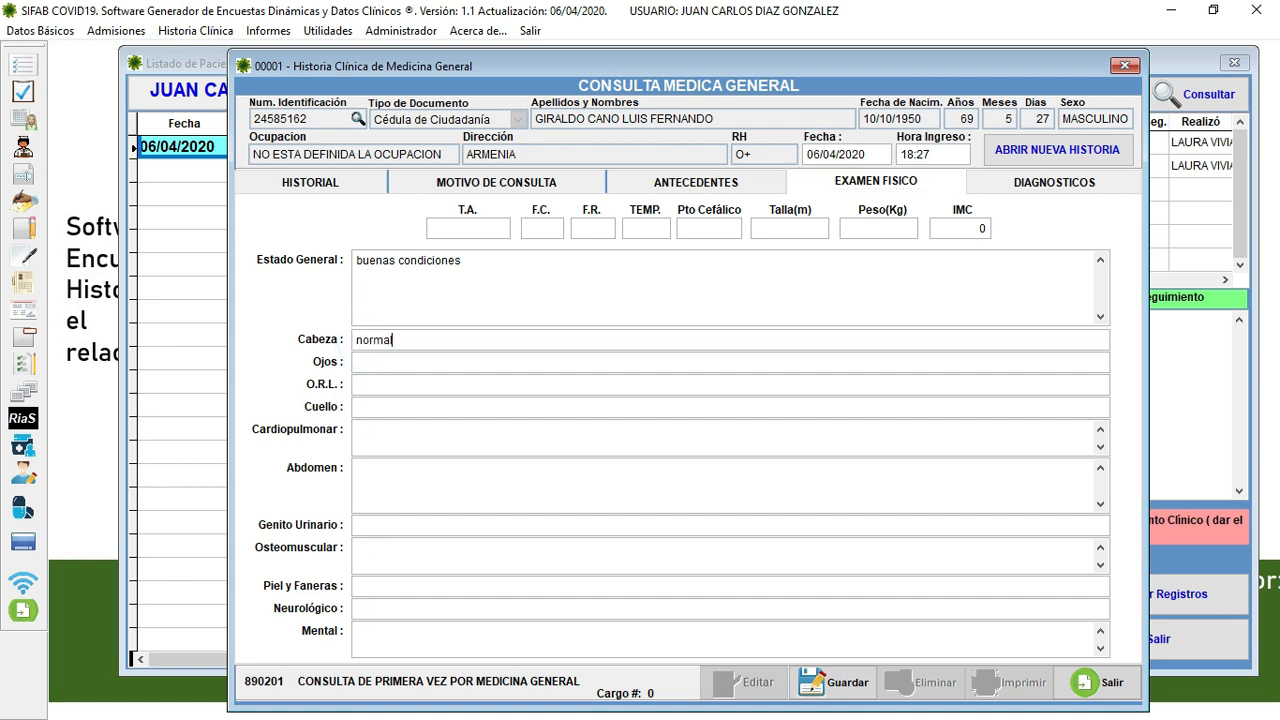
pyautogui.moveTo(391, 340); pyautogui.dragTo(355, 340)
pyautogui.hotkey('ctrl', 'c')
pyautogui.press('Tab')
pyautogui.hotkey('ctrl', 'v')
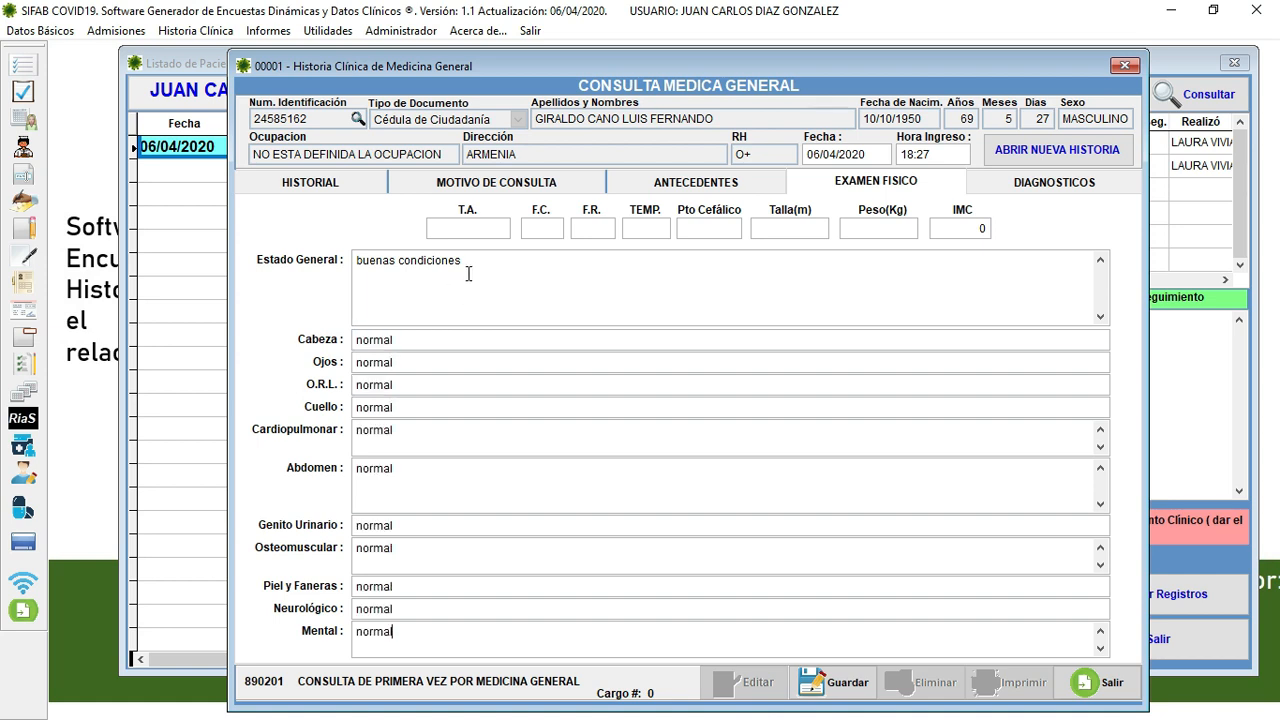
# - Enter vitals T.A. 120/80, F.C. 80, height 1.65 and weight 80 to get IMC 29.38
pyautogui.click(447, 228)
pyautogui.write('120/80')
pyautogui.press('Tab')
pyautogui.write('8020')
pyautogui.press('Tab')
pyautogui.write('1.65')
pyautogui.press('Tab')
pyautogui.write('80')
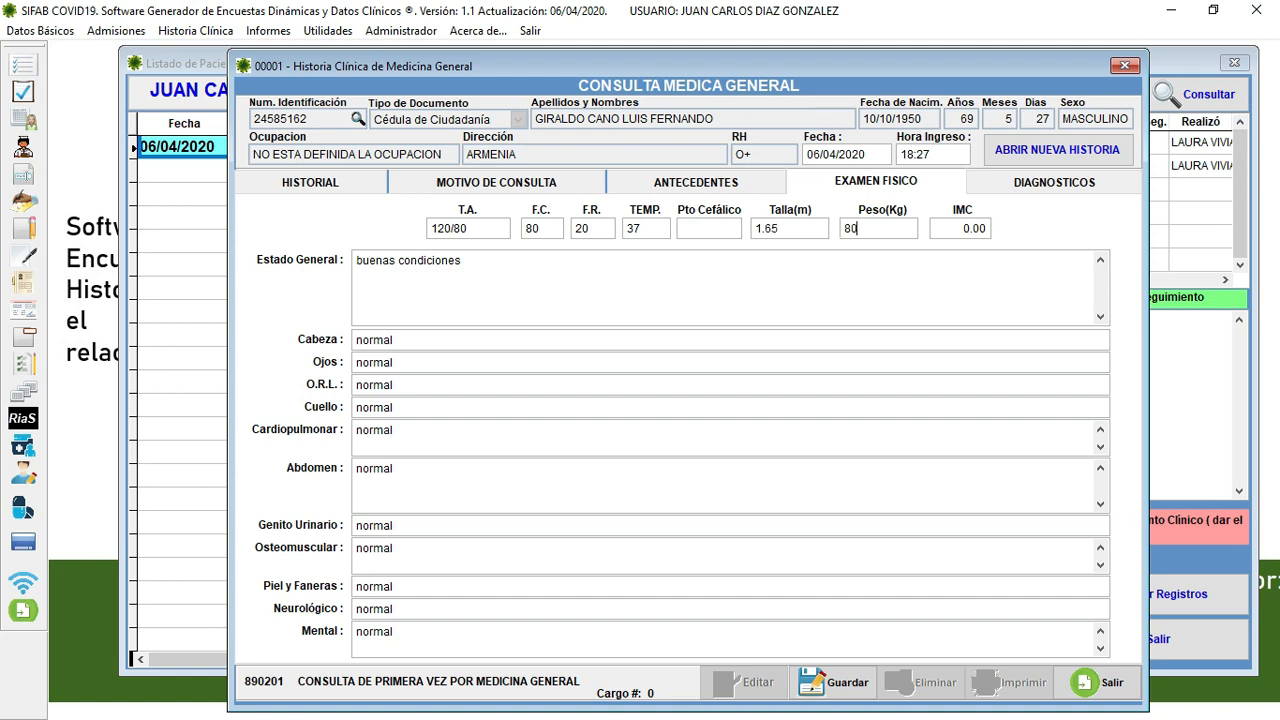
pyautogui.press('Tab')
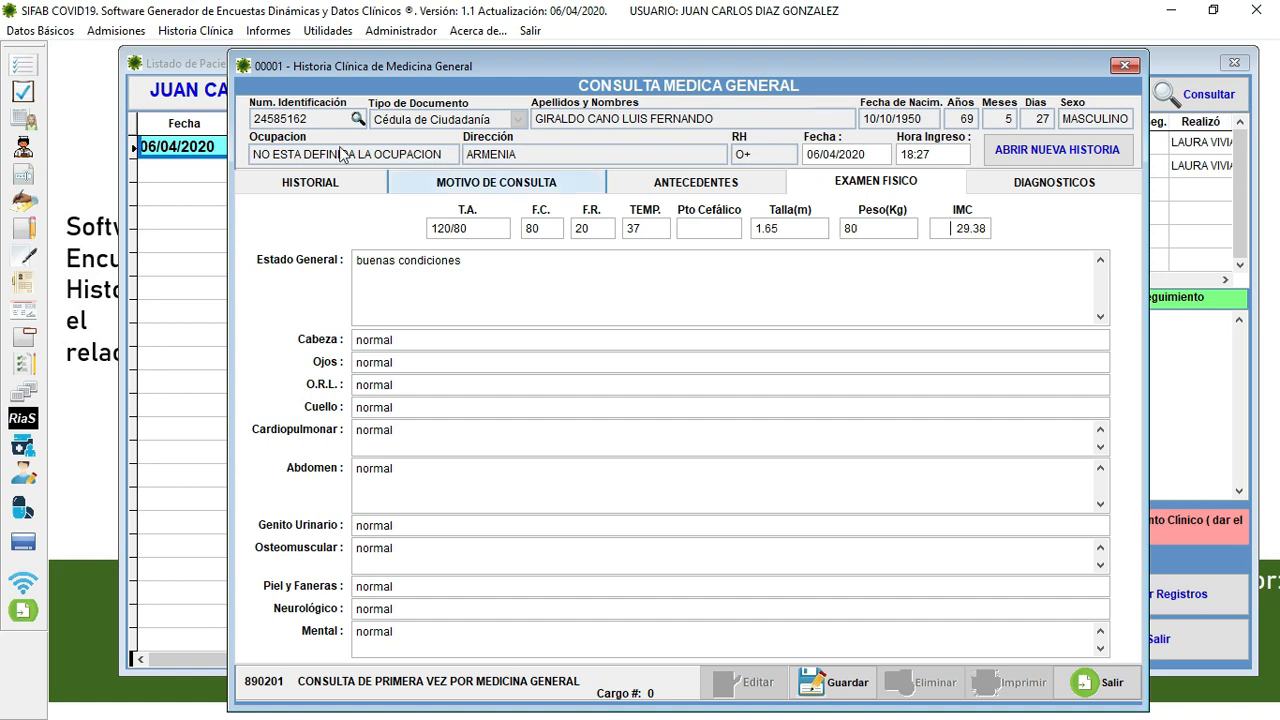
# - Set the principal diagnosis to I10X essential hypertension as Impresión Diagnóstica, found by name
pyautogui.click(1033, 186)
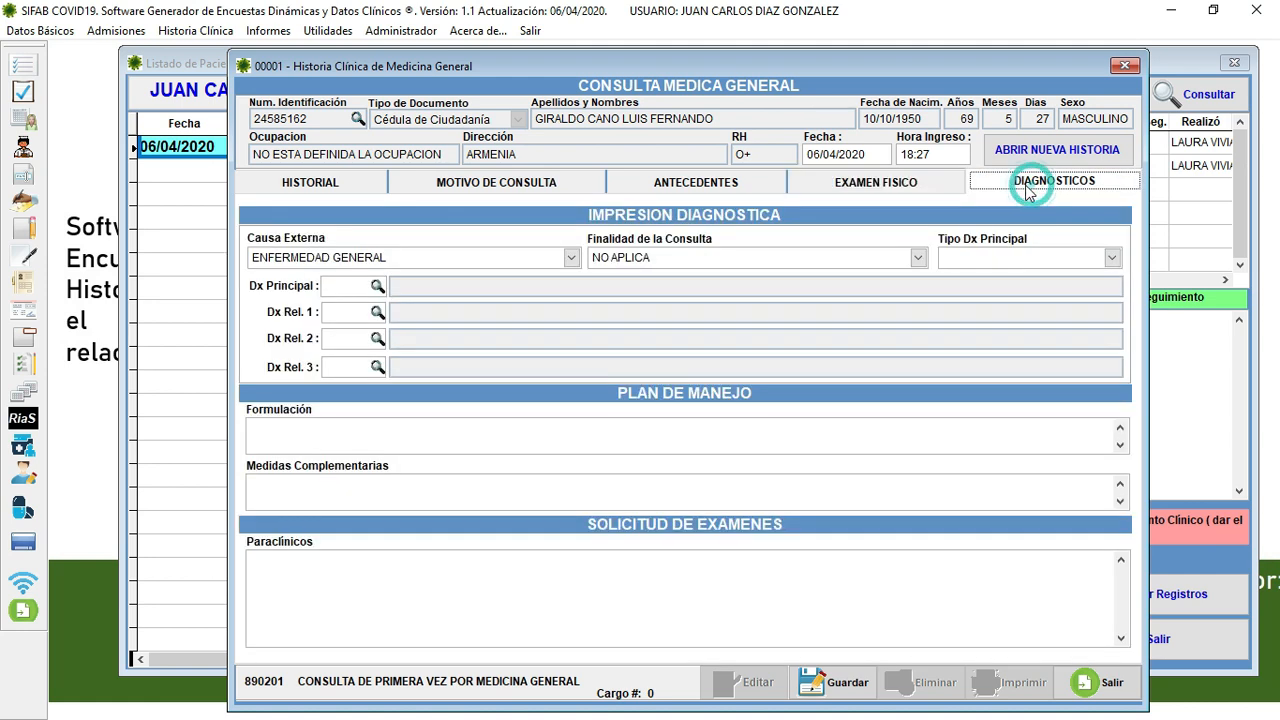
pyautogui.click(1072, 260)
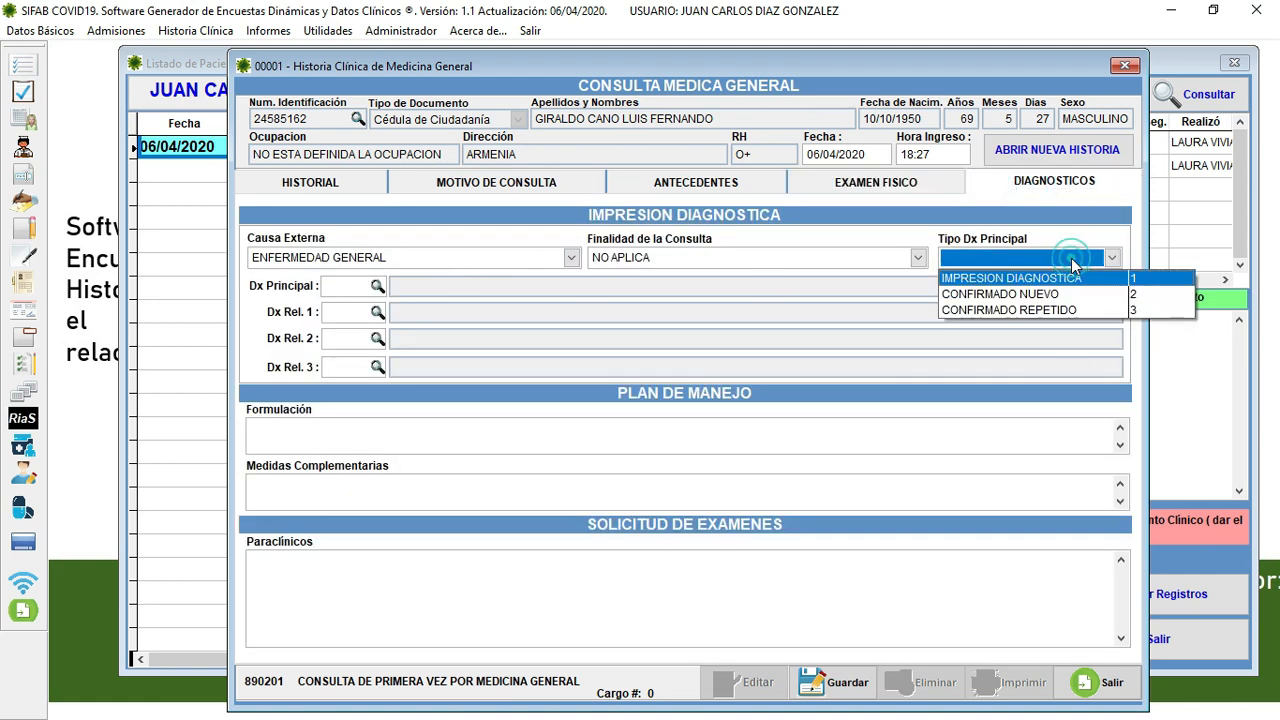
pyautogui.click(1017, 285)
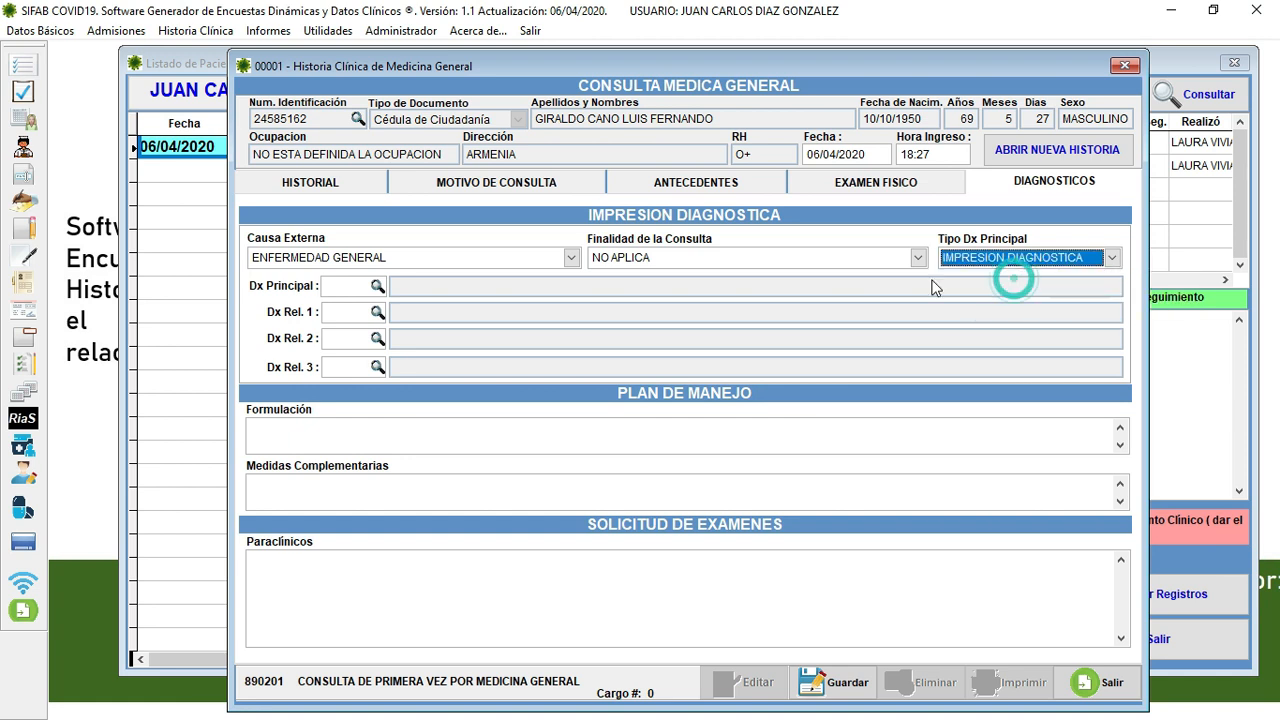
pyautogui.click(341, 285)
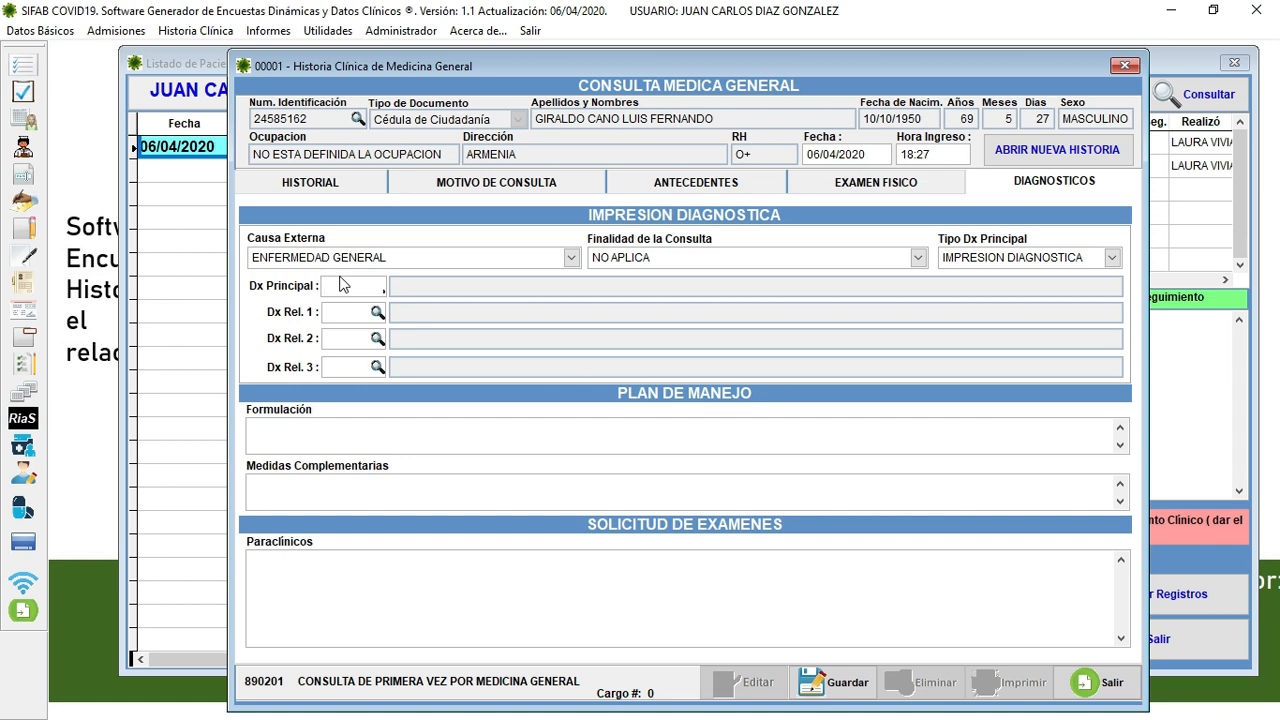
pyautogui.press('Return')
pyautogui.press('Right')
pyautogui.press('Return')
pyautogui.write('HIPERTE')
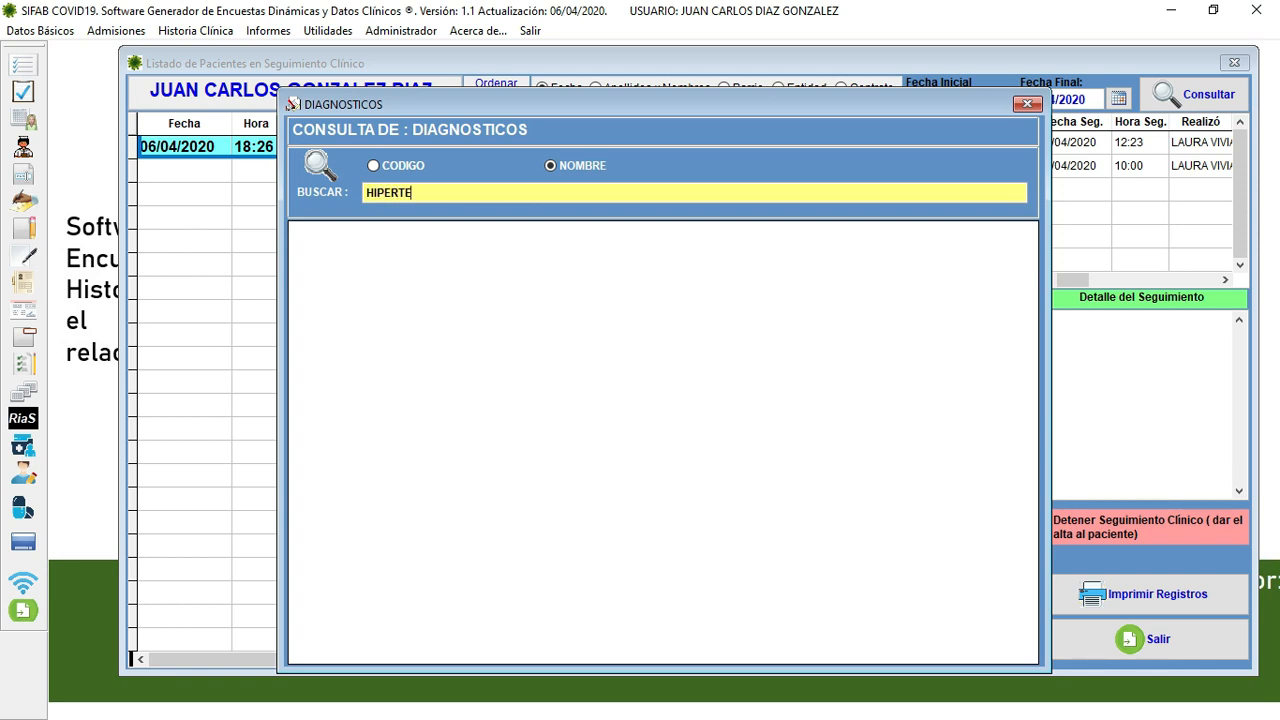
pyautogui.press('Return')
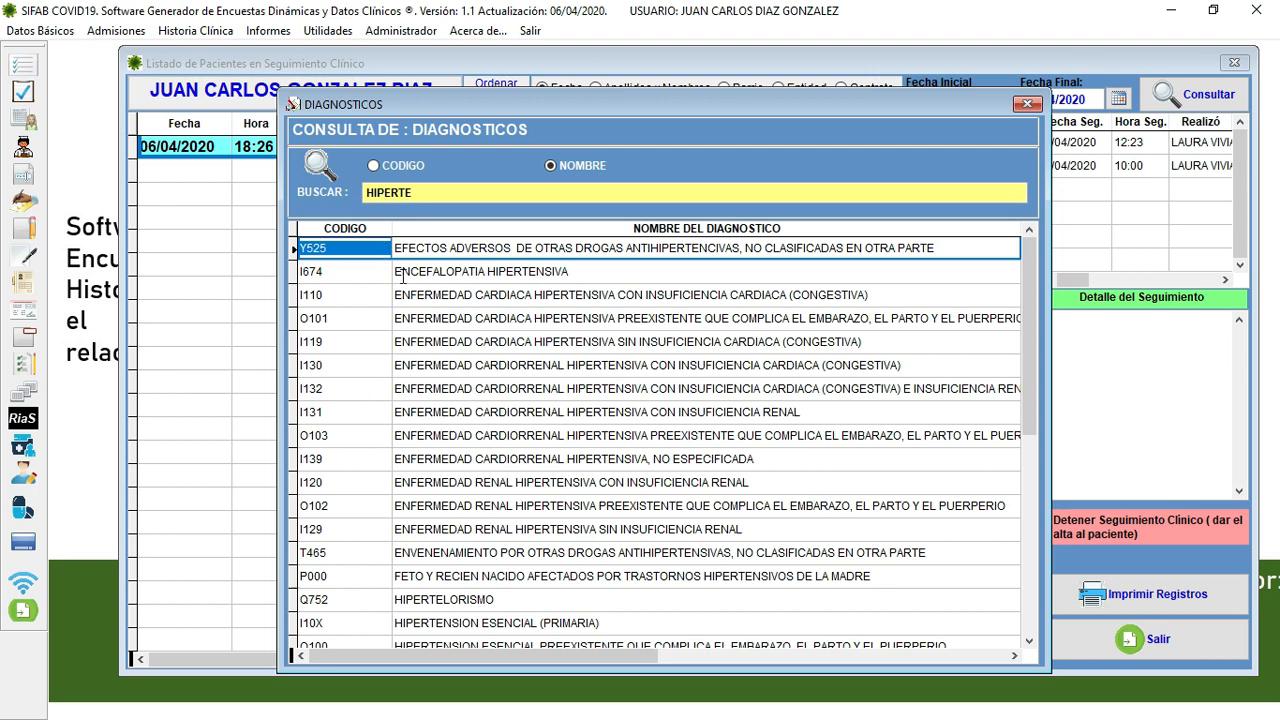
pyautogui.click(424, 200)
pyautogui.write('NSION')
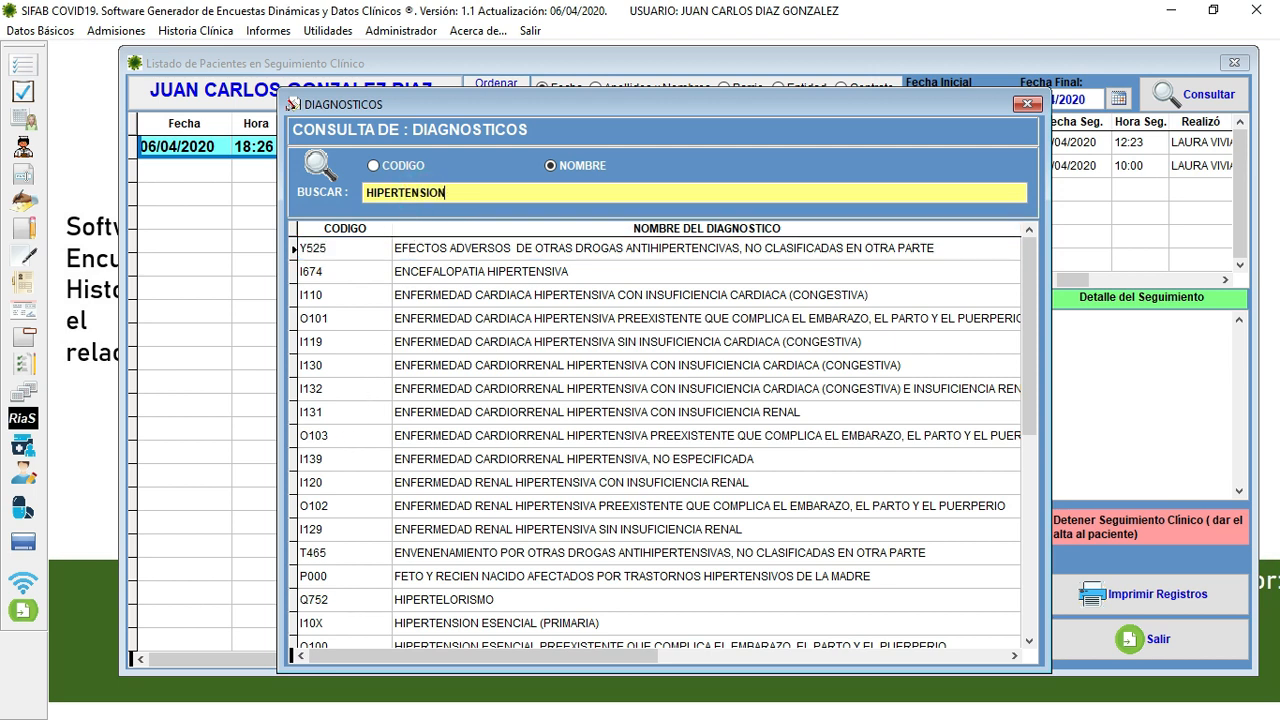
pyautogui.press('Return')
pyautogui.press('Return')
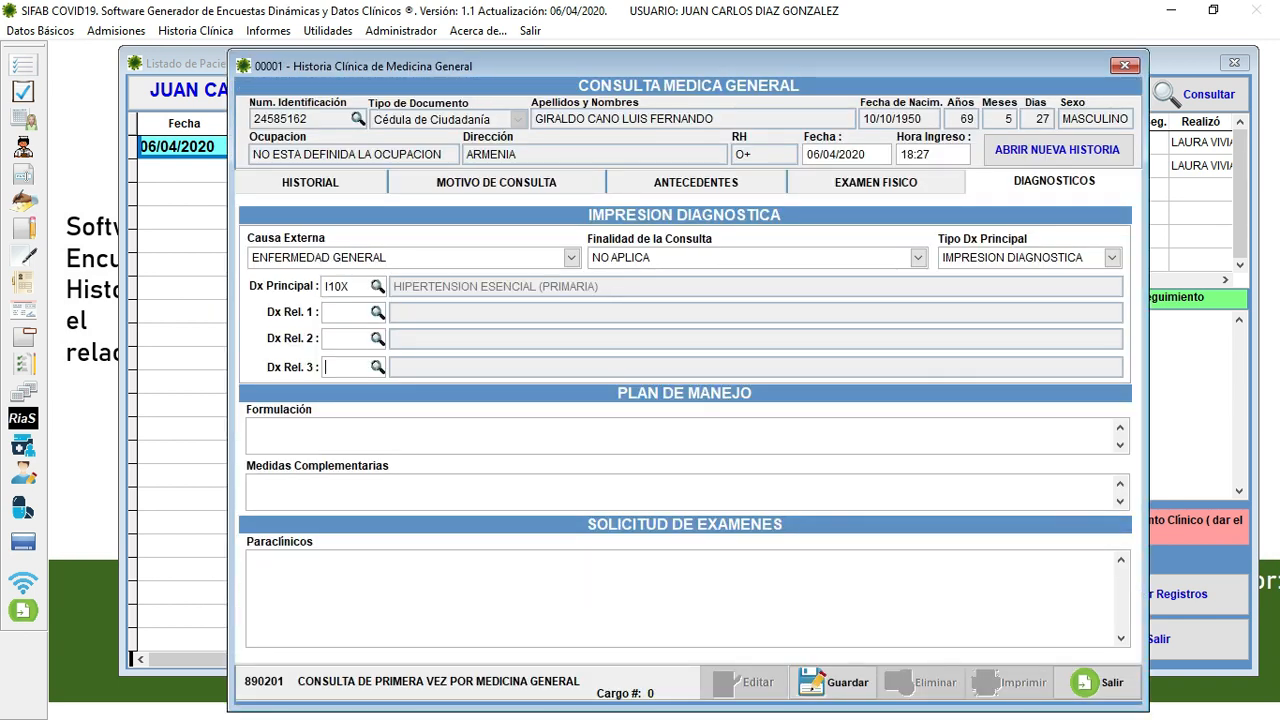
# - Write the notes 'form', 'mc' and 'para' in Formulación, Medidas Complementarias and Paraclínicos
pyautogui.click(300, 434)
pyautogui.write('form')
pyautogui.click(290, 488)
pyautogui.write('mc')
pyautogui.click(323, 568)
pyautogui.write('para')
pyautogui.press('Tab')
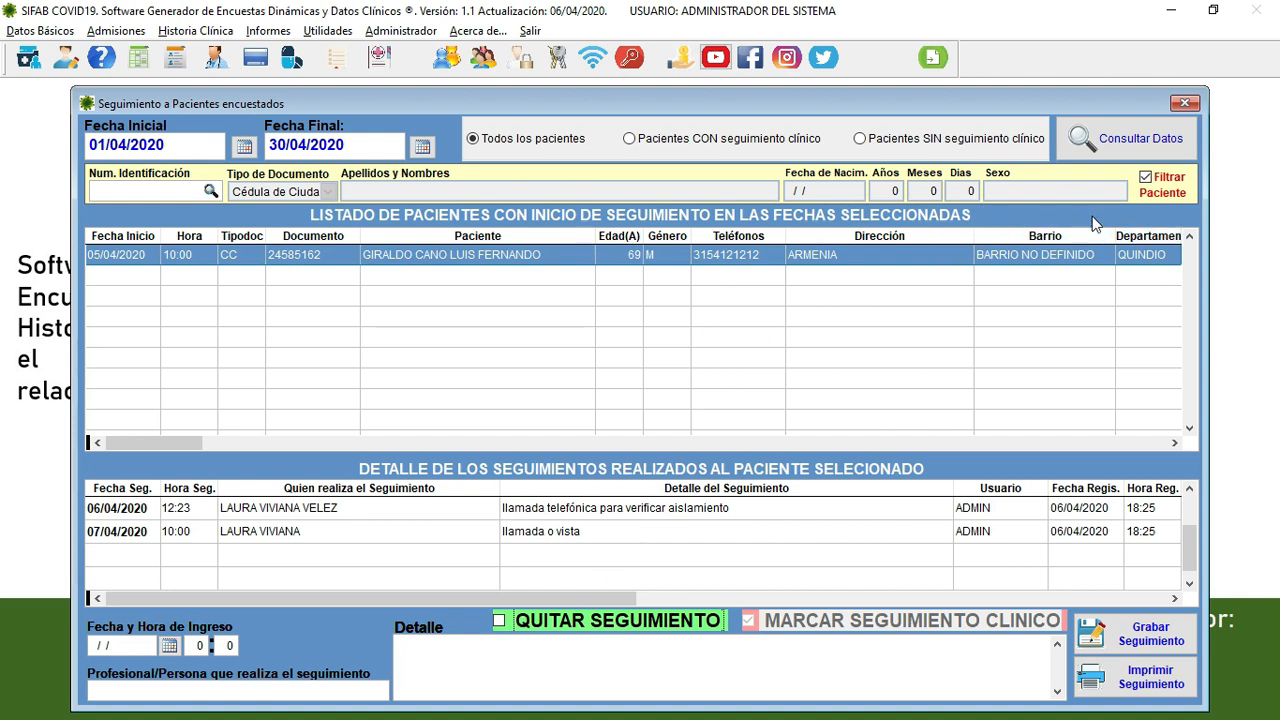
pyautogui.click(1174, 443)
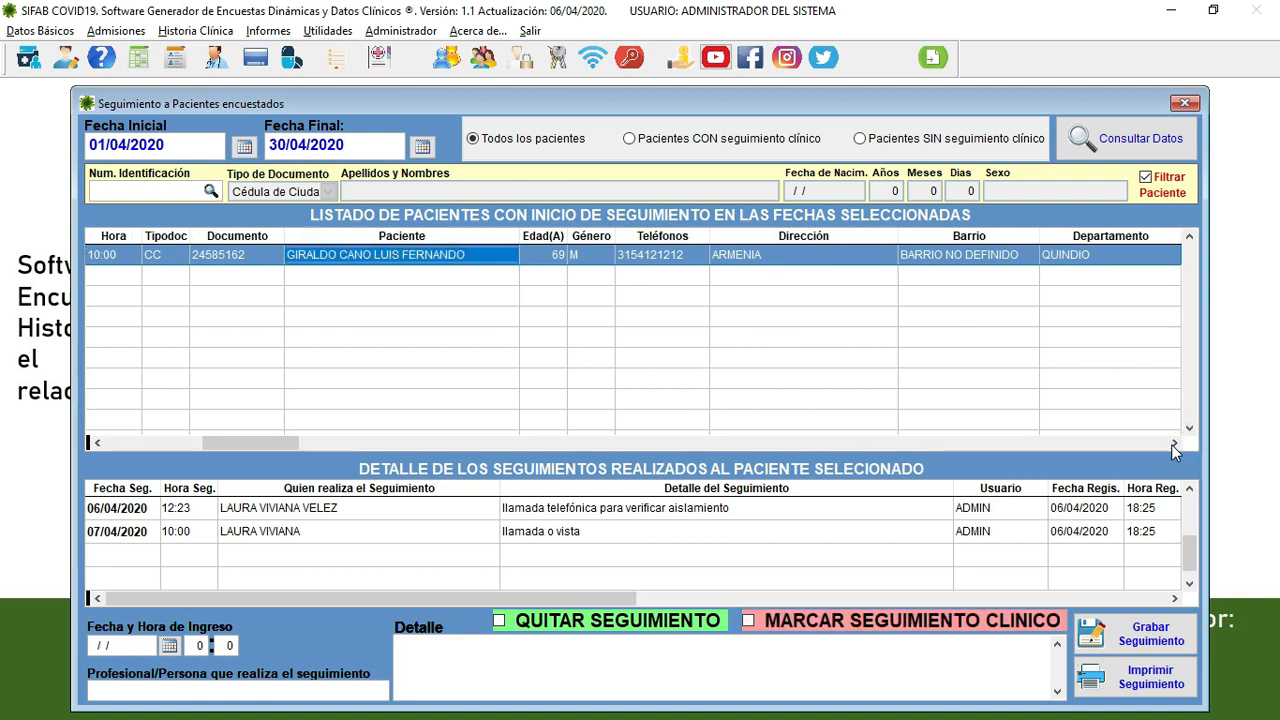
pyautogui.click(1174, 445)
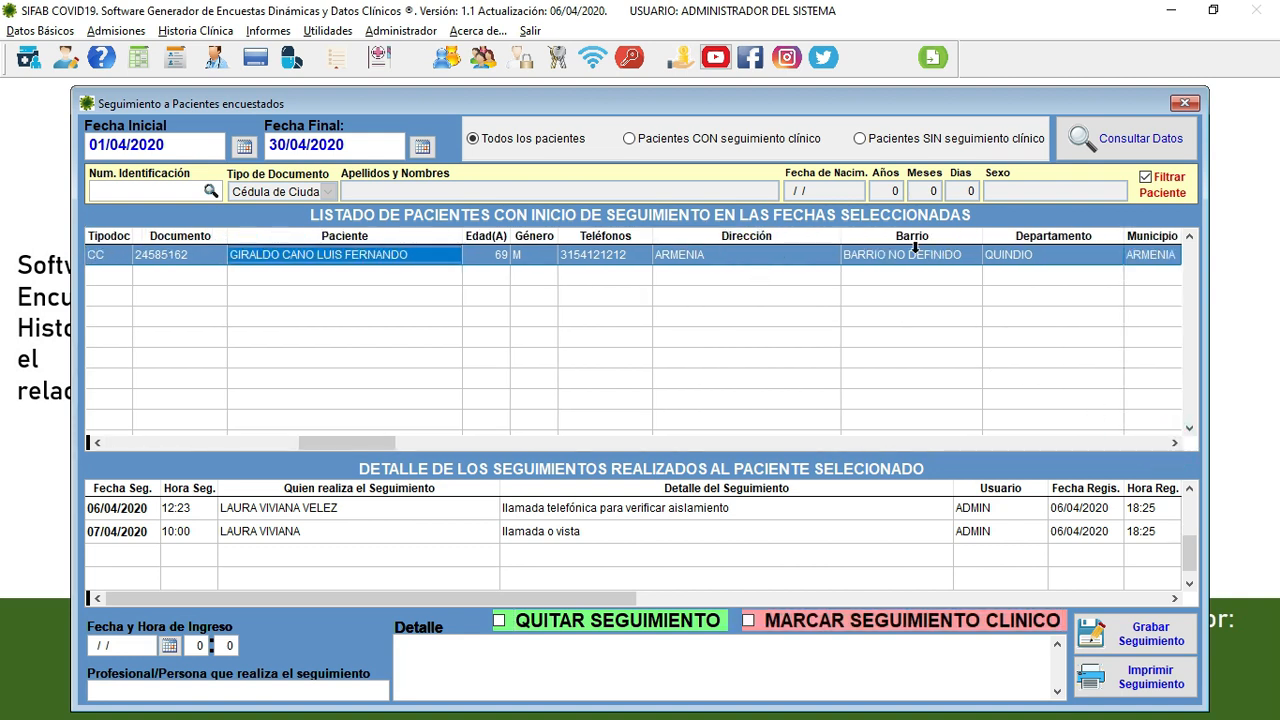
pyautogui.click(1174, 443)
pyautogui.click(1174, 443)
pyautogui.click(1174, 443)
pyautogui.click(1174, 443)
pyautogui.click(1174, 443)
pyautogui.click(1174, 443)
pyautogui.click(1174, 443)
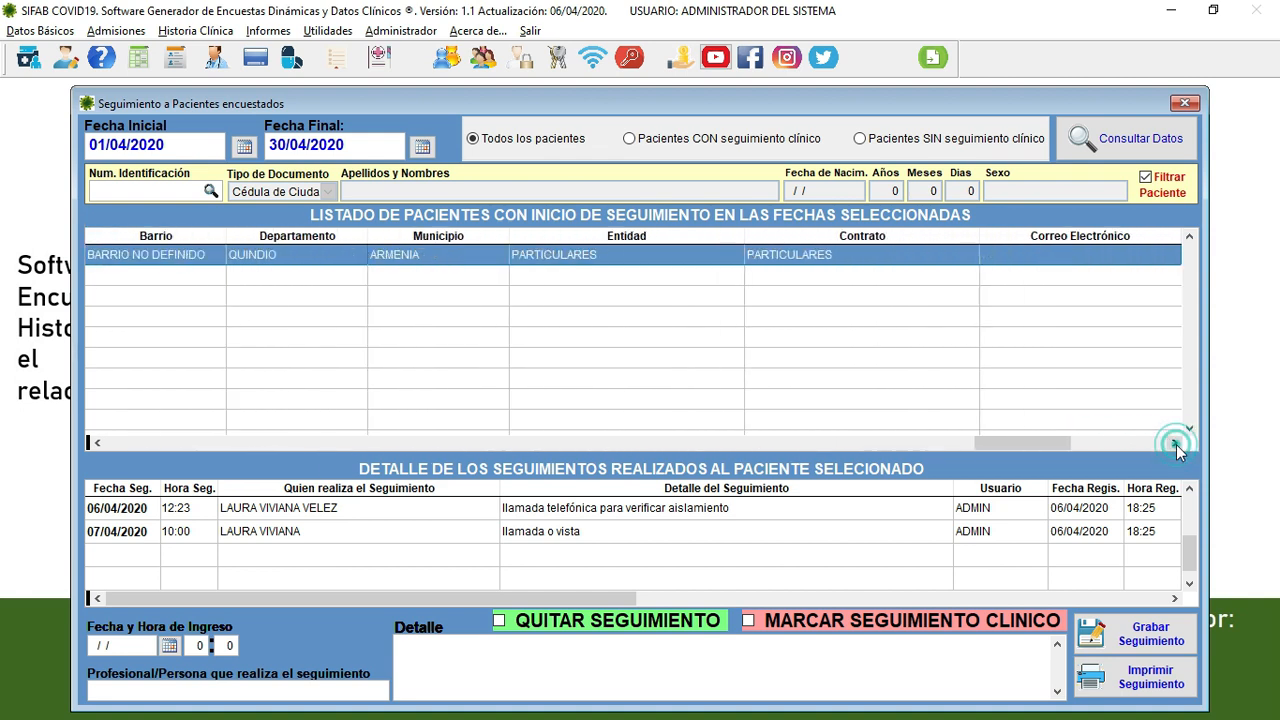
pyautogui.click(1174, 443)
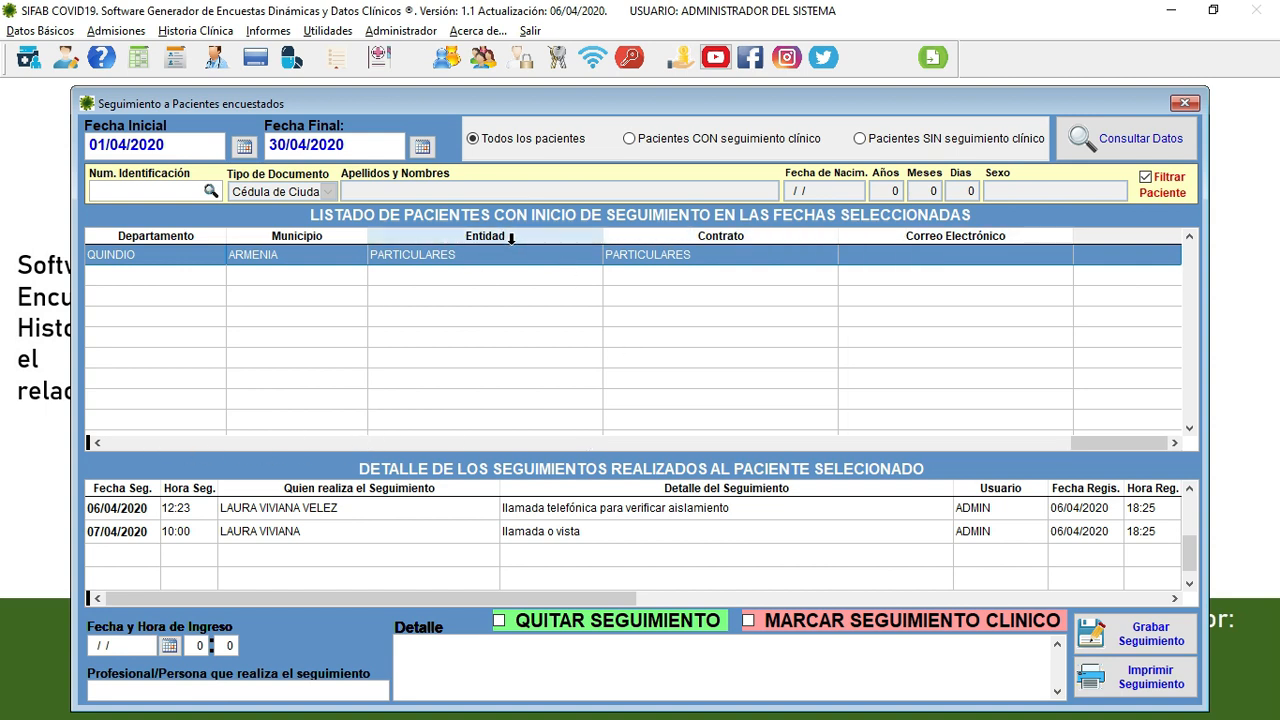
pyautogui.click(118, 442)
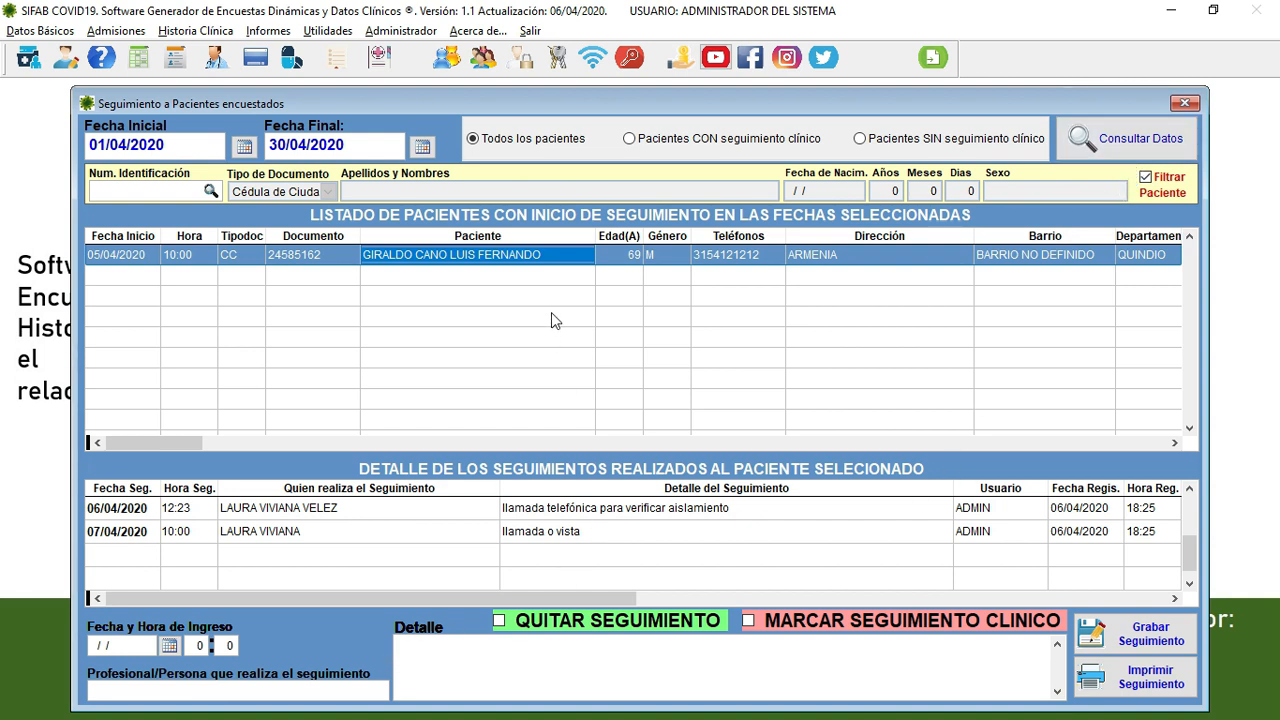
pyautogui.click(497, 256)
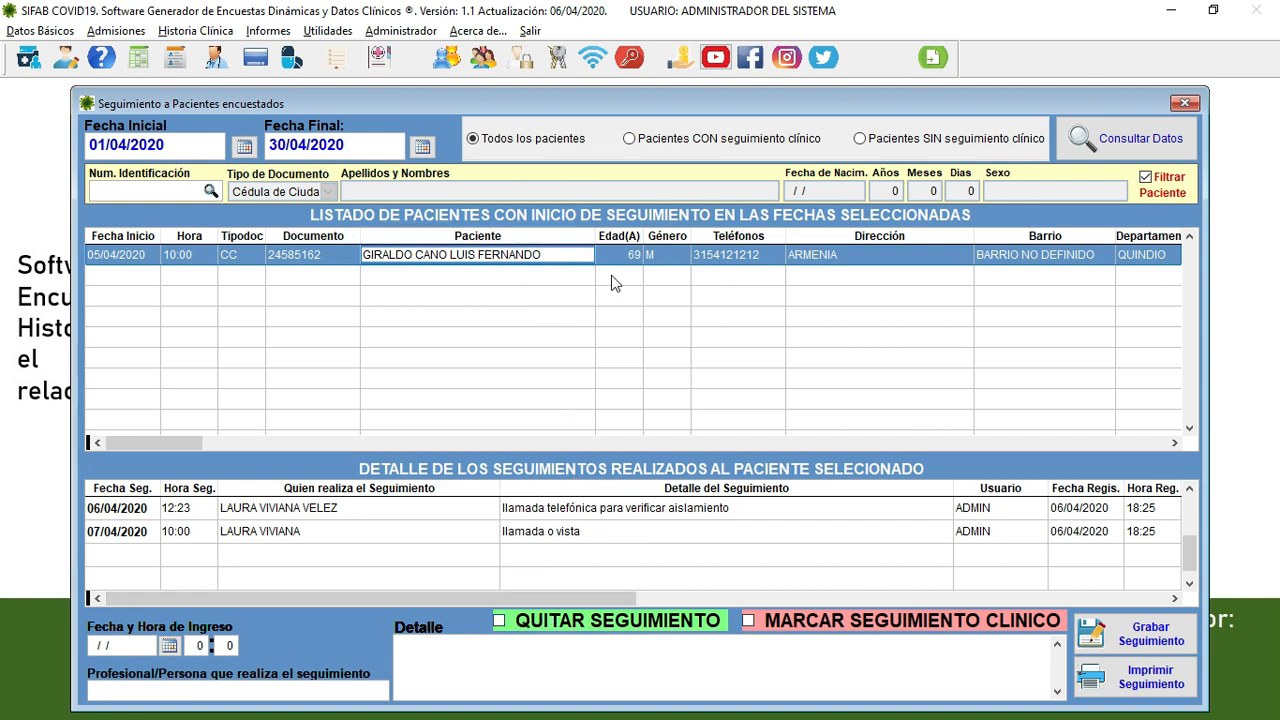
# - Keep the patient's follow-up active, then filter for patients without follow-up (none found)
pyautogui.click(499, 621)
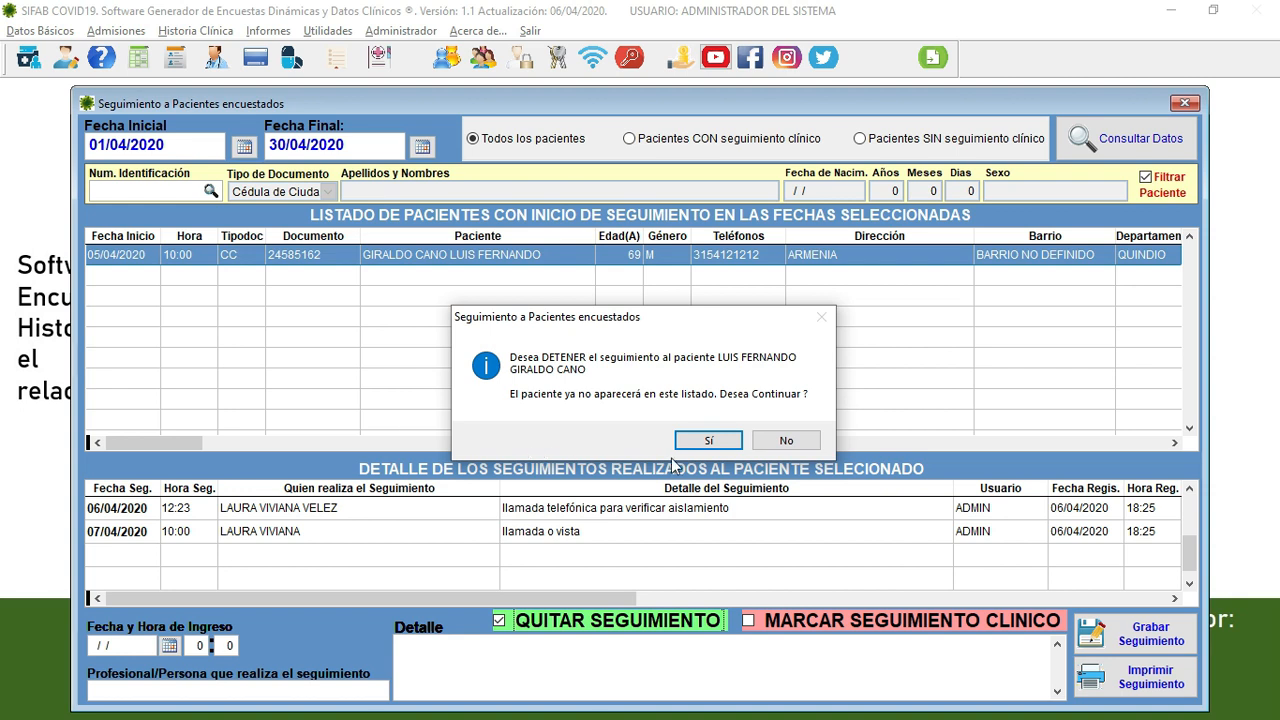
pyautogui.click(787, 441)
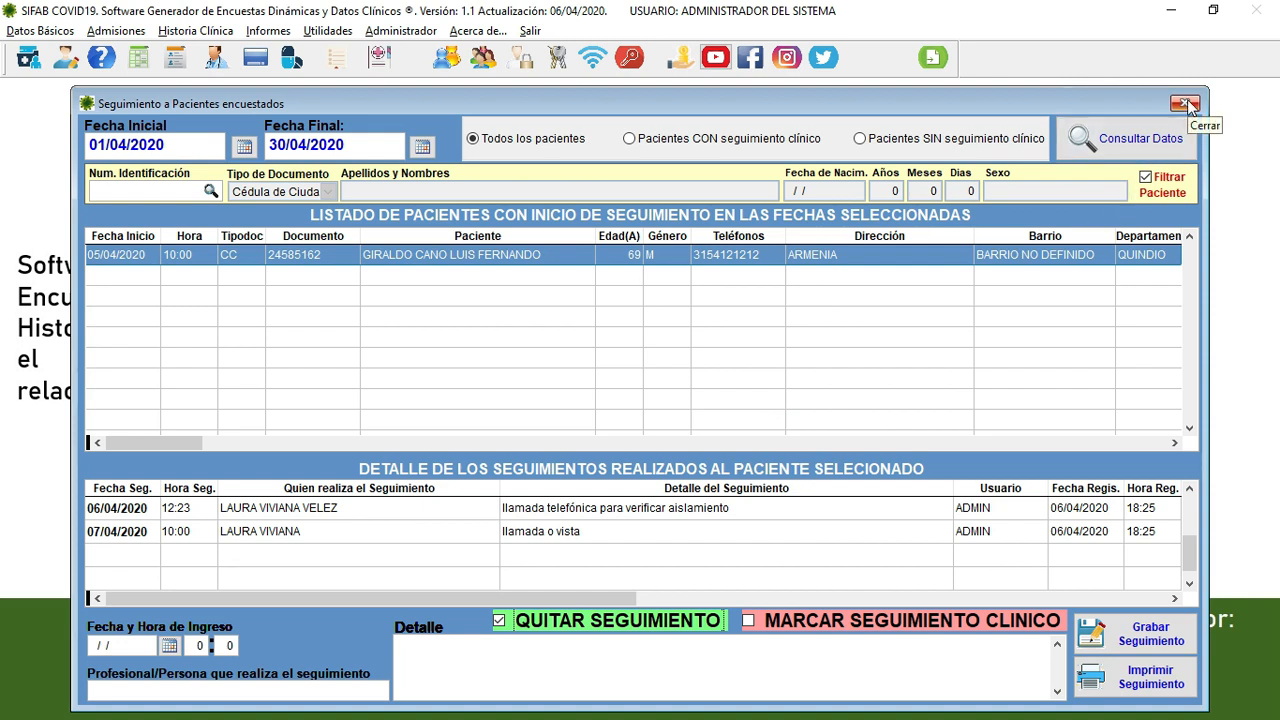
pyautogui.click(676, 145)
pyautogui.click(1082, 138)
pyautogui.click(955, 143)
pyautogui.click(1100, 140)
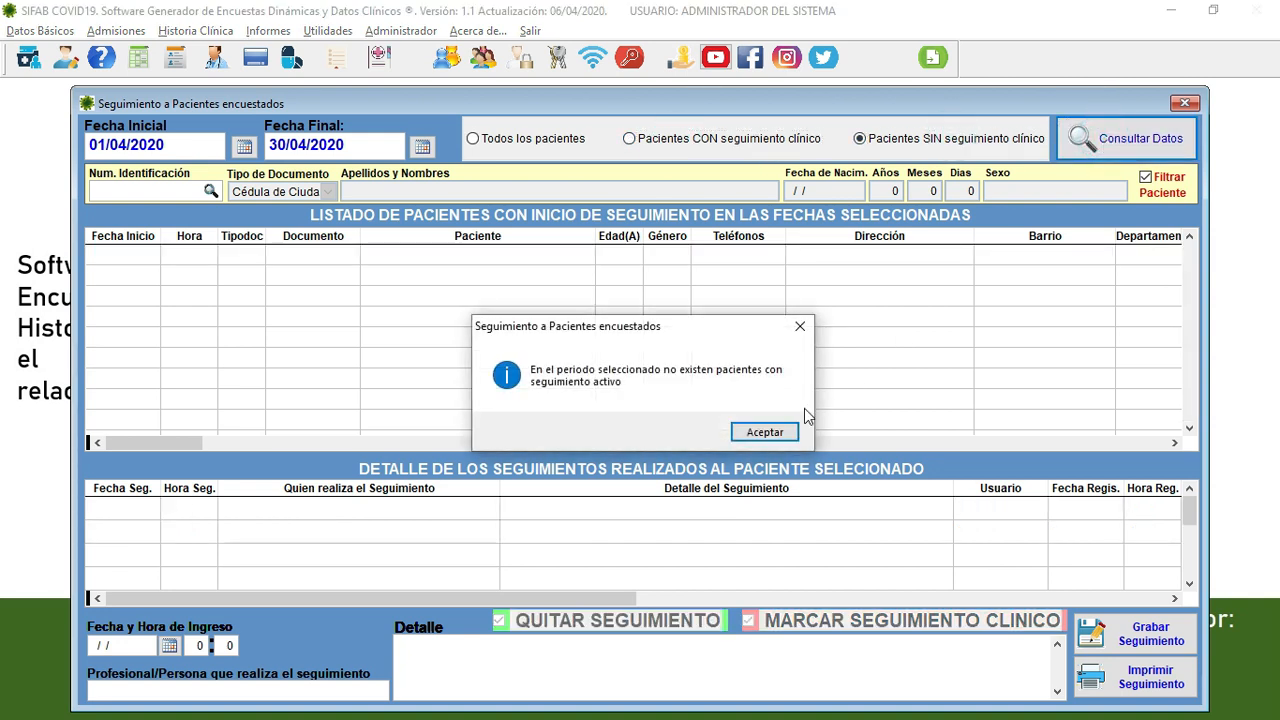
pyautogui.click(770, 432)
# - List the patients with clinical follow-up again and close the follow-up window
pyautogui.click(722, 139)
pyautogui.click(1100, 138)
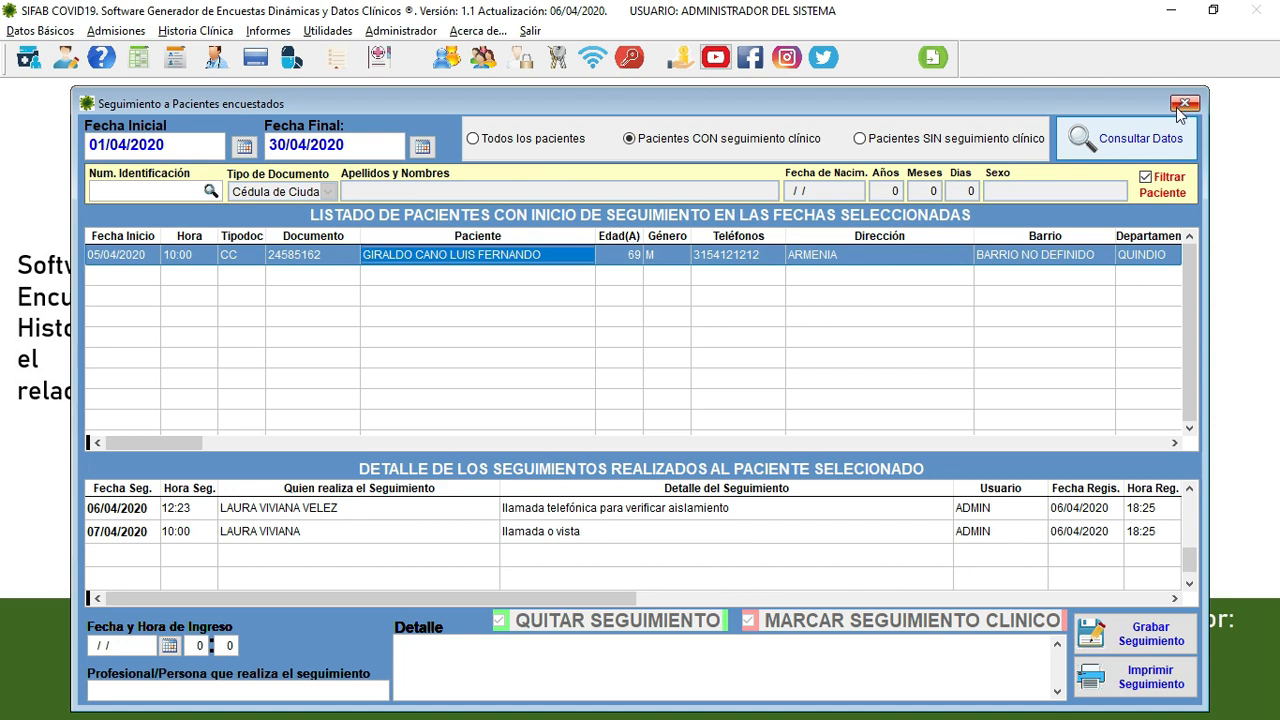
pyautogui.click(1183, 105)
pyautogui.click(113, 33)
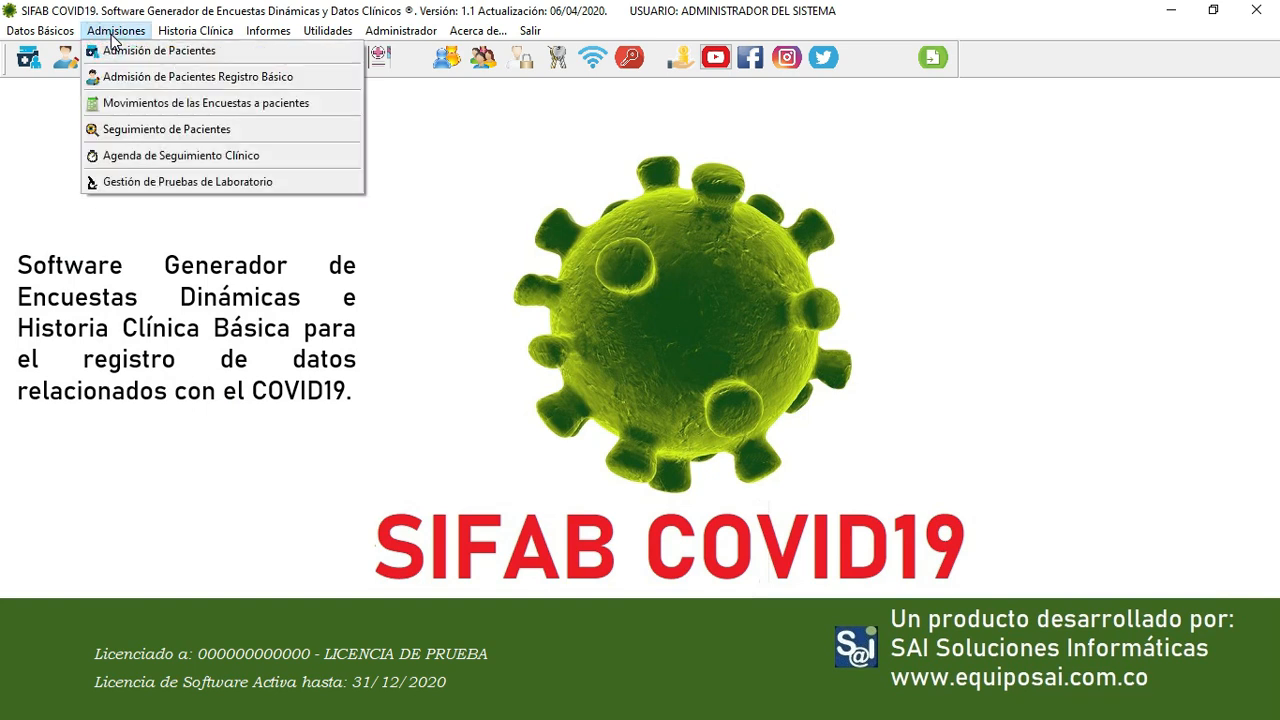
# - Open Gestión de Pruebas de Laboratorio and load the patient by identification number
pyautogui.click(153, 183)
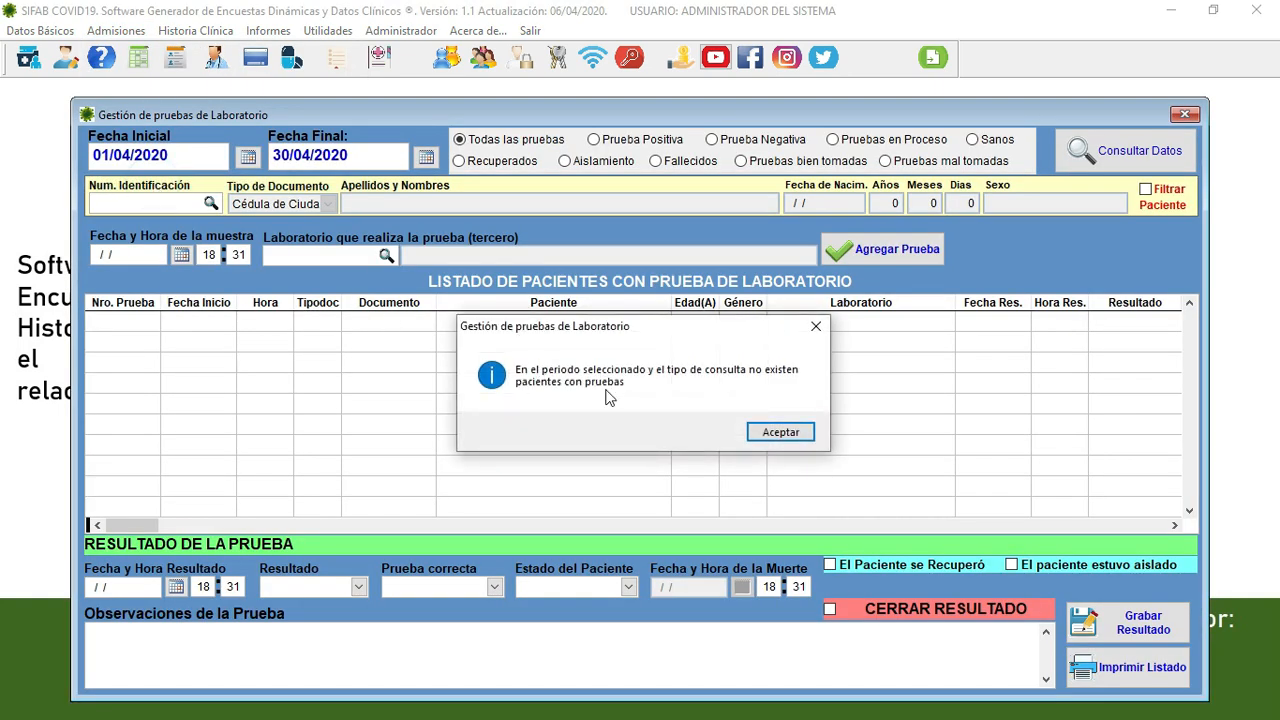
pyautogui.click(770, 432)
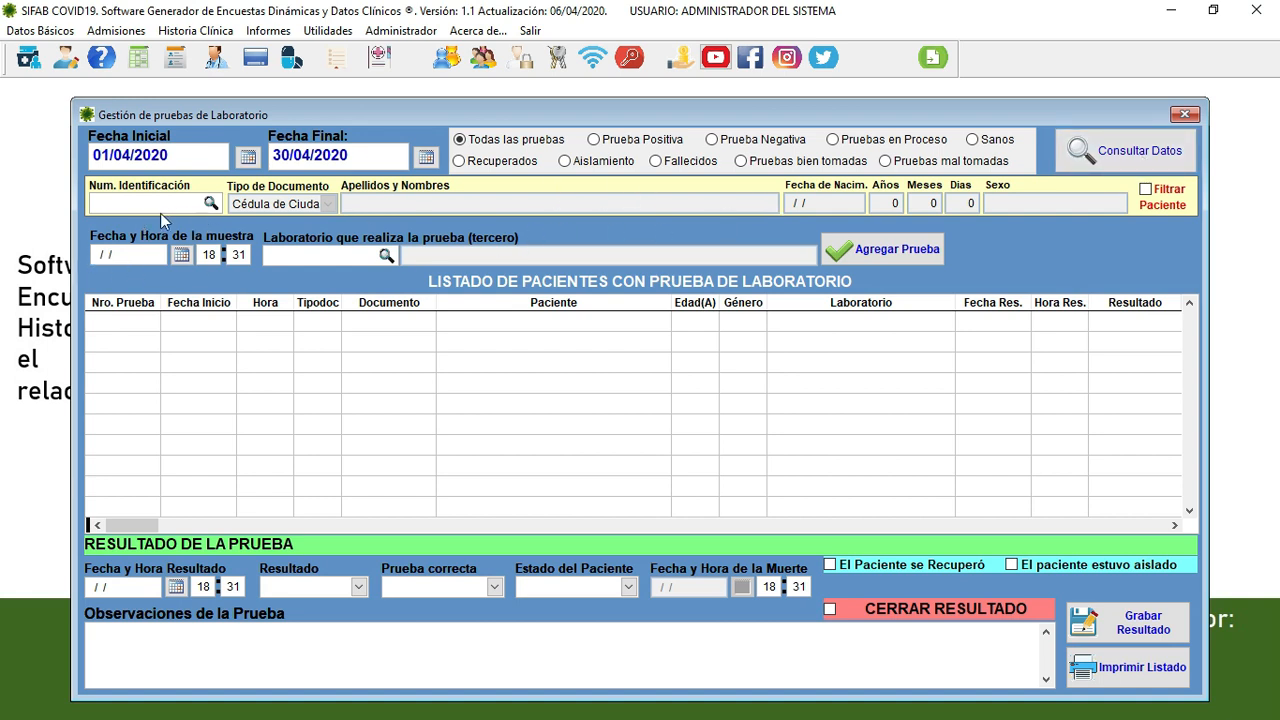
pyautogui.click(131, 200)
pyautogui.press('Return')
pyautogui.press('Return')
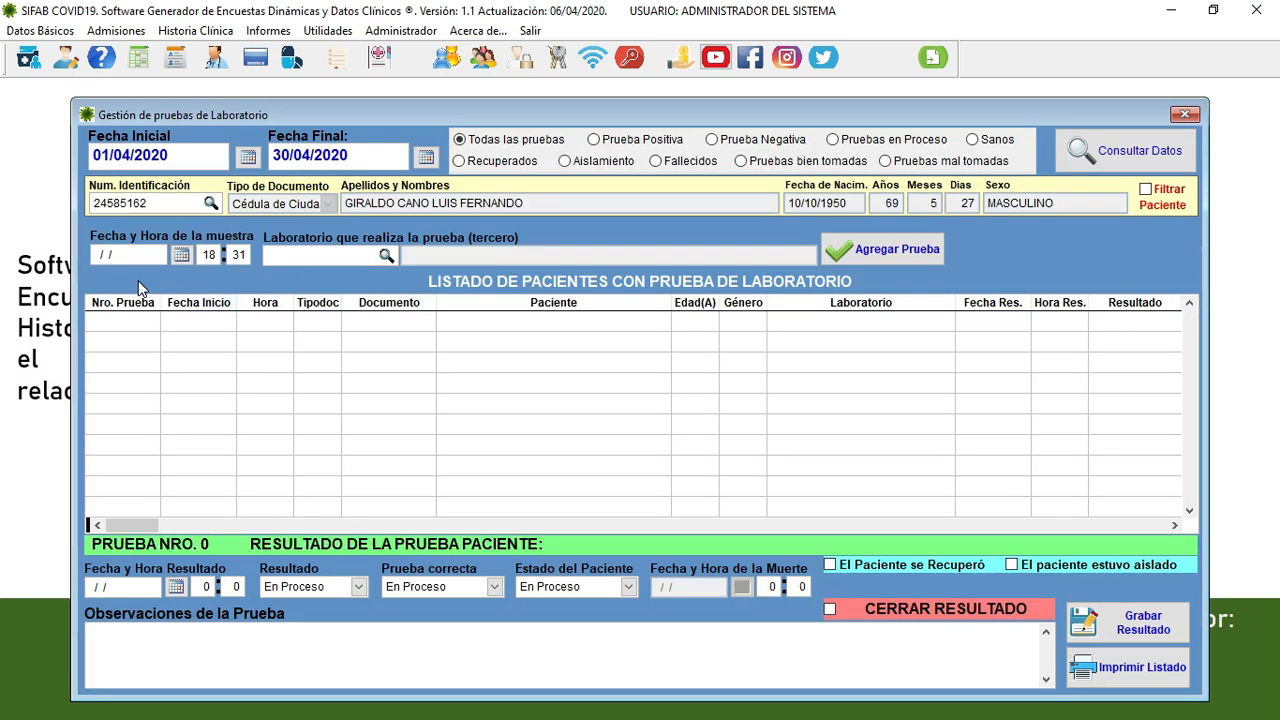
# - Set the sample date 06/04/2020, time 14:30, and laboratory PARTICULARES
pyautogui.click(184, 256)
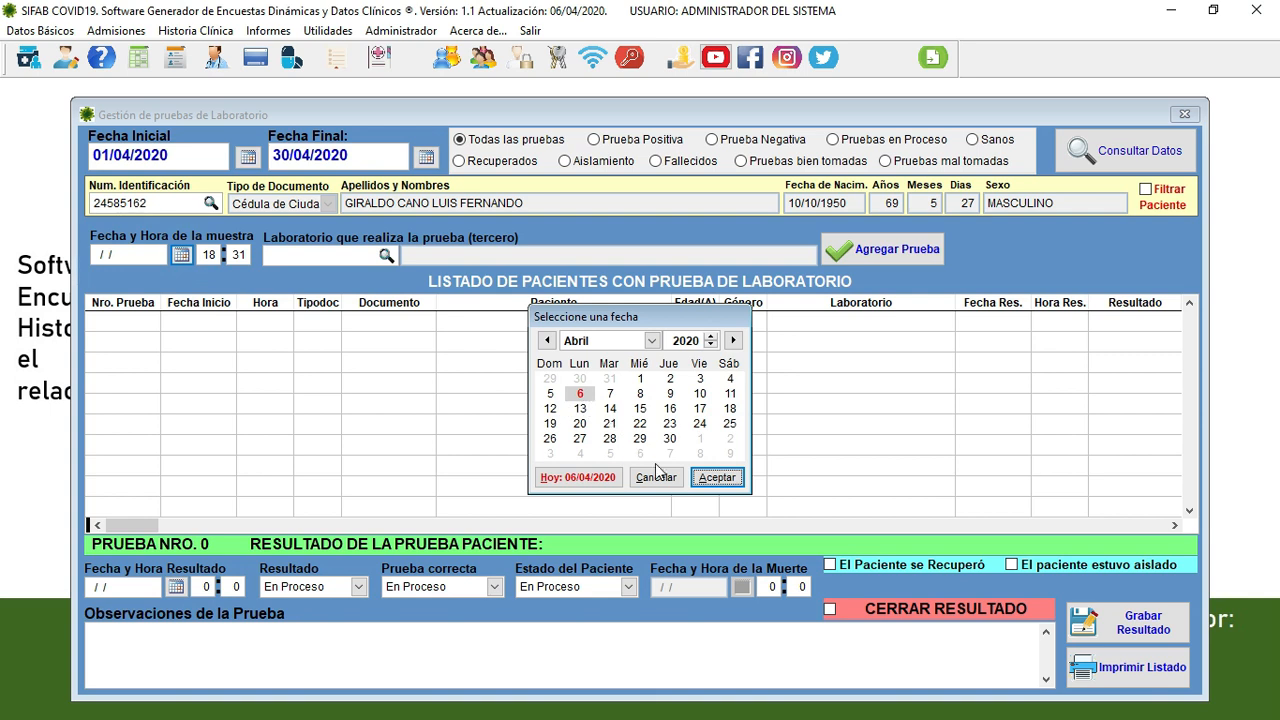
pyautogui.click(720, 480)
pyautogui.press('Return')
pyautogui.press('Return')
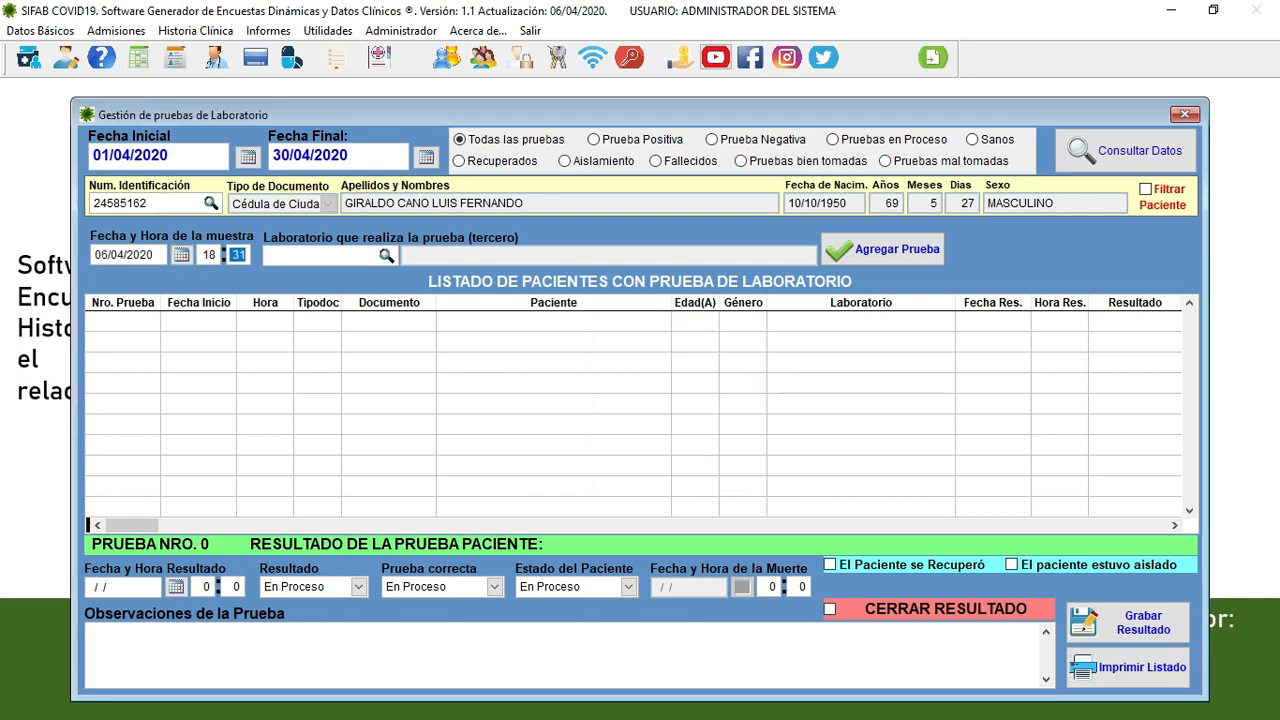
pyautogui.hotkey('shift', 'Tab')
pyautogui.write('14')
pyautogui.press('Return')
pyautogui.write('30')
pyautogui.press('Return')
pyautogui.press('Return')
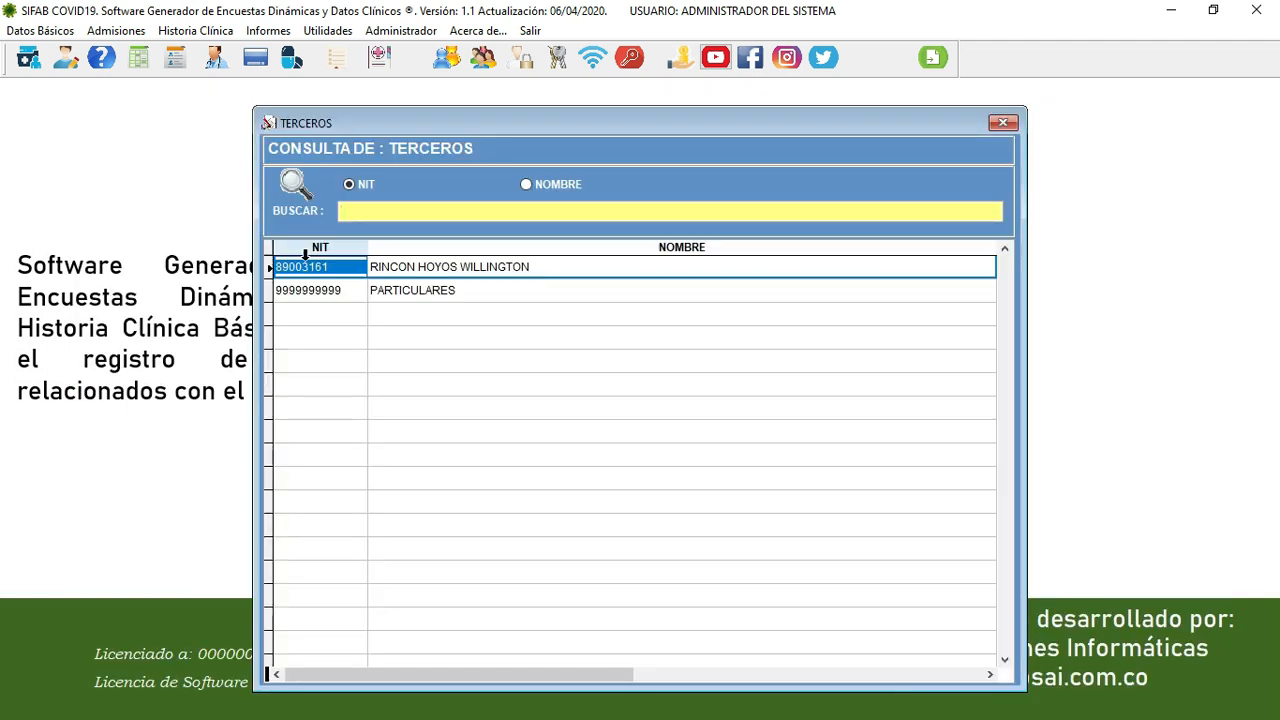
pyautogui.press('Down')
pyautogui.press('Return')
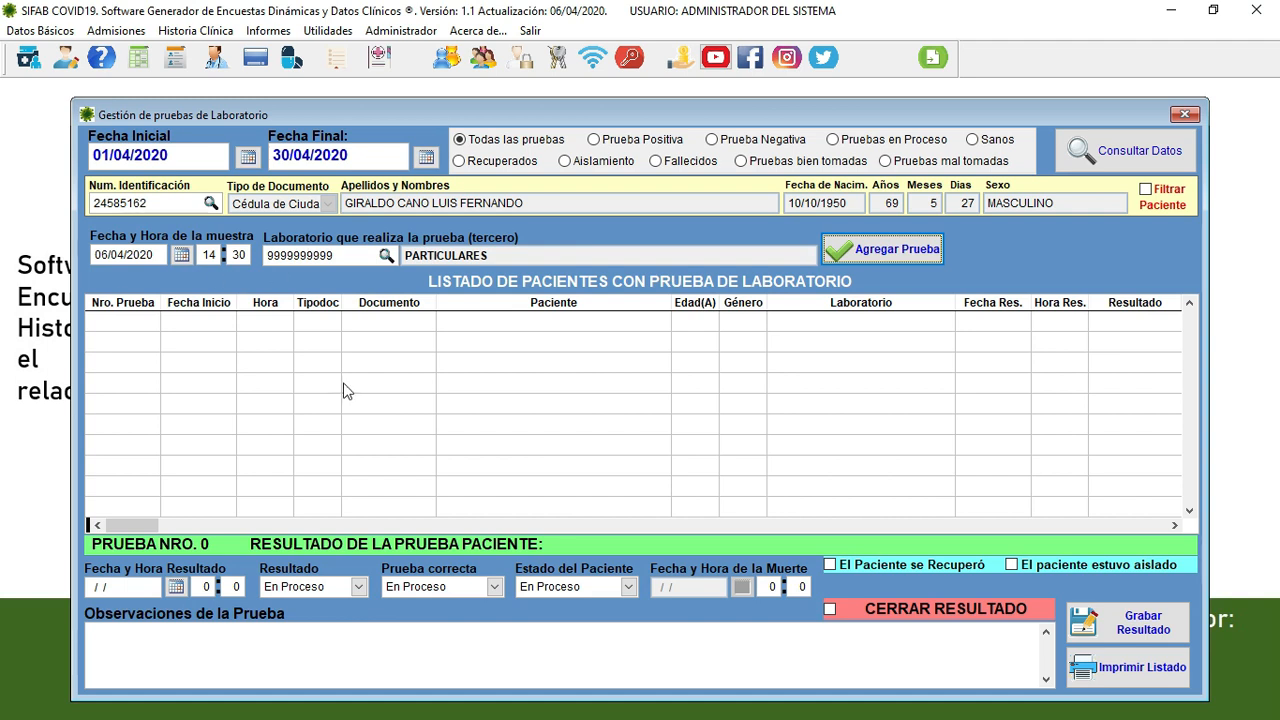
# - Add the lab test and confirm its registration
pyautogui.click(898, 260)
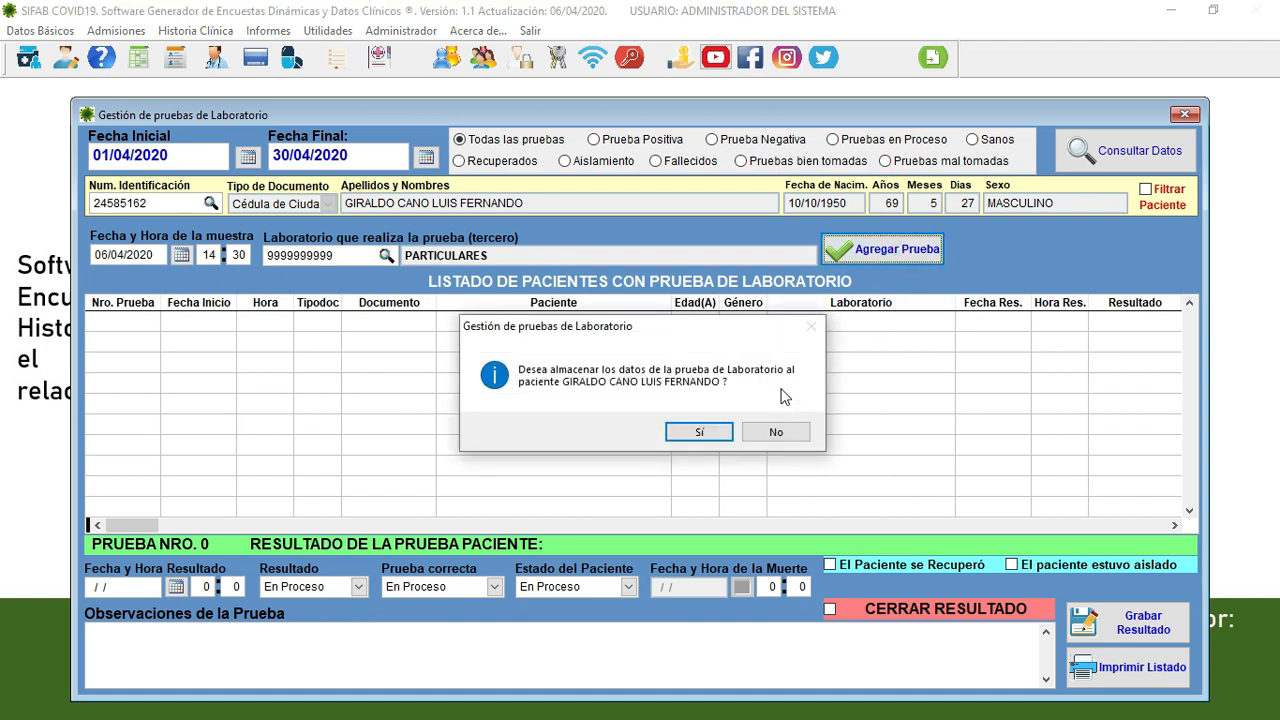
pyautogui.click(706, 432)
pyautogui.click(784, 460)
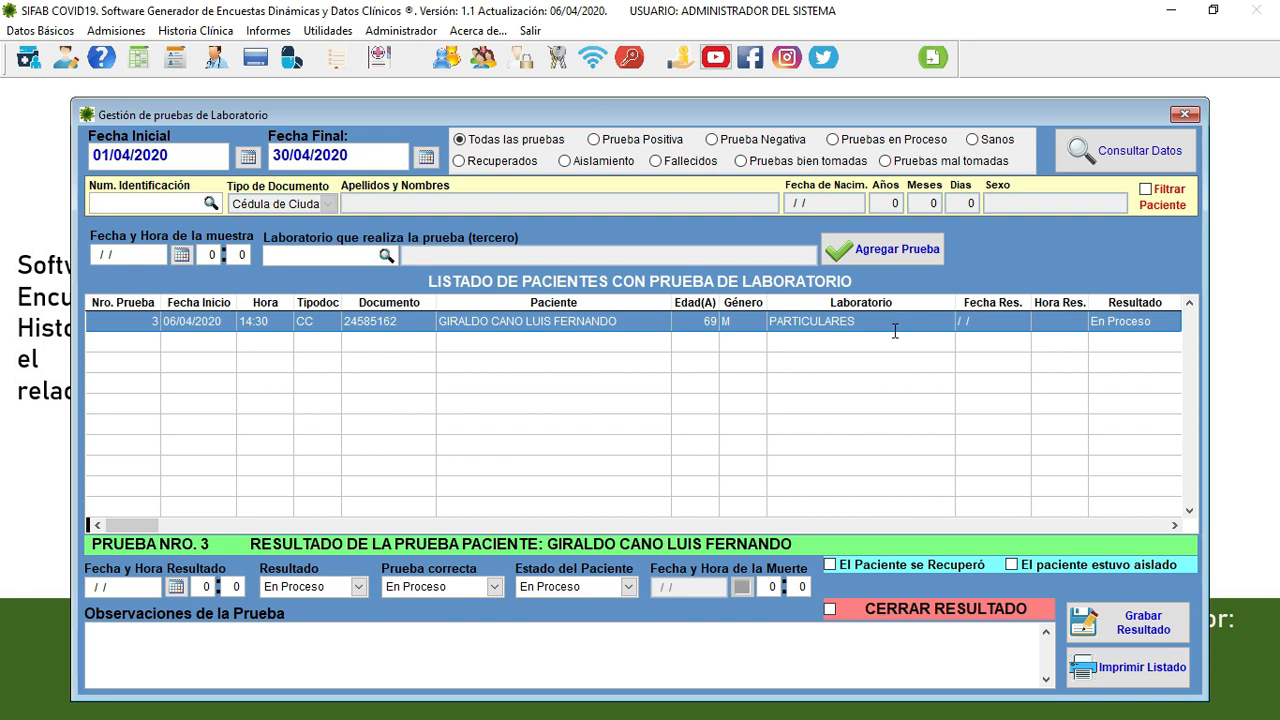
# - For lab test 3, set the result date 06/04/2020 at 18:00
pyautogui.click(131, 321)
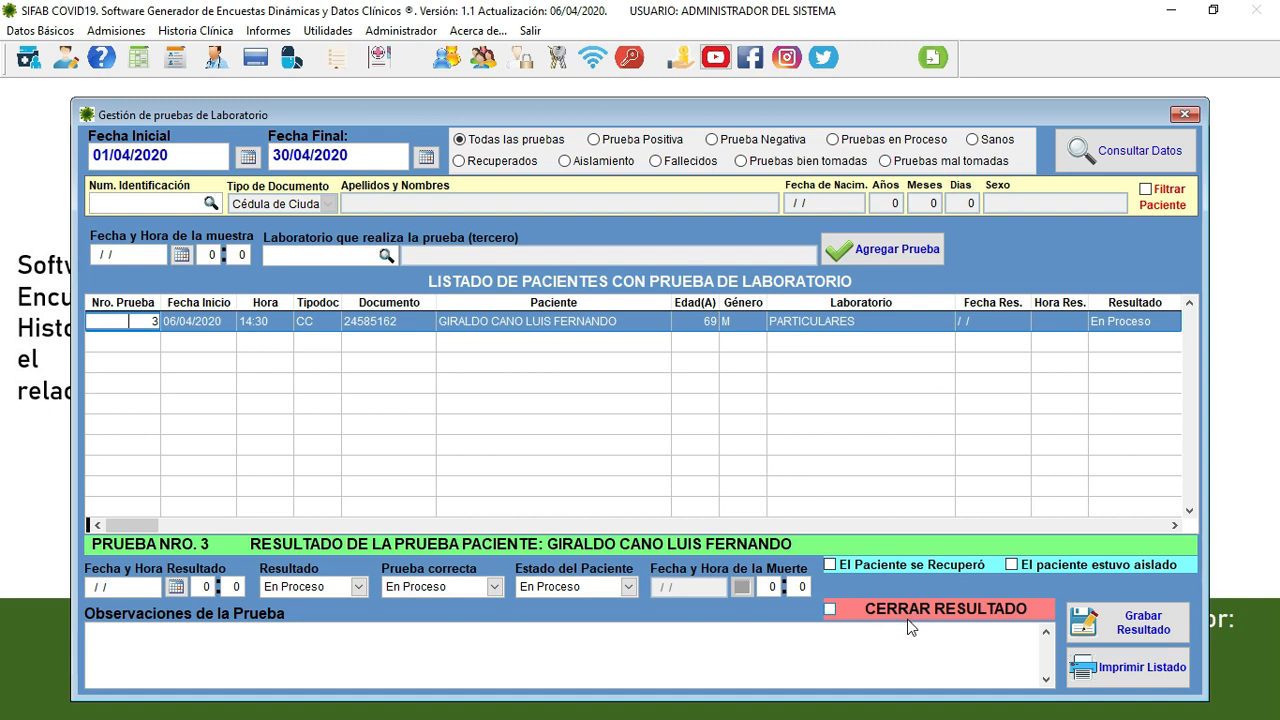
pyautogui.click(176, 592)
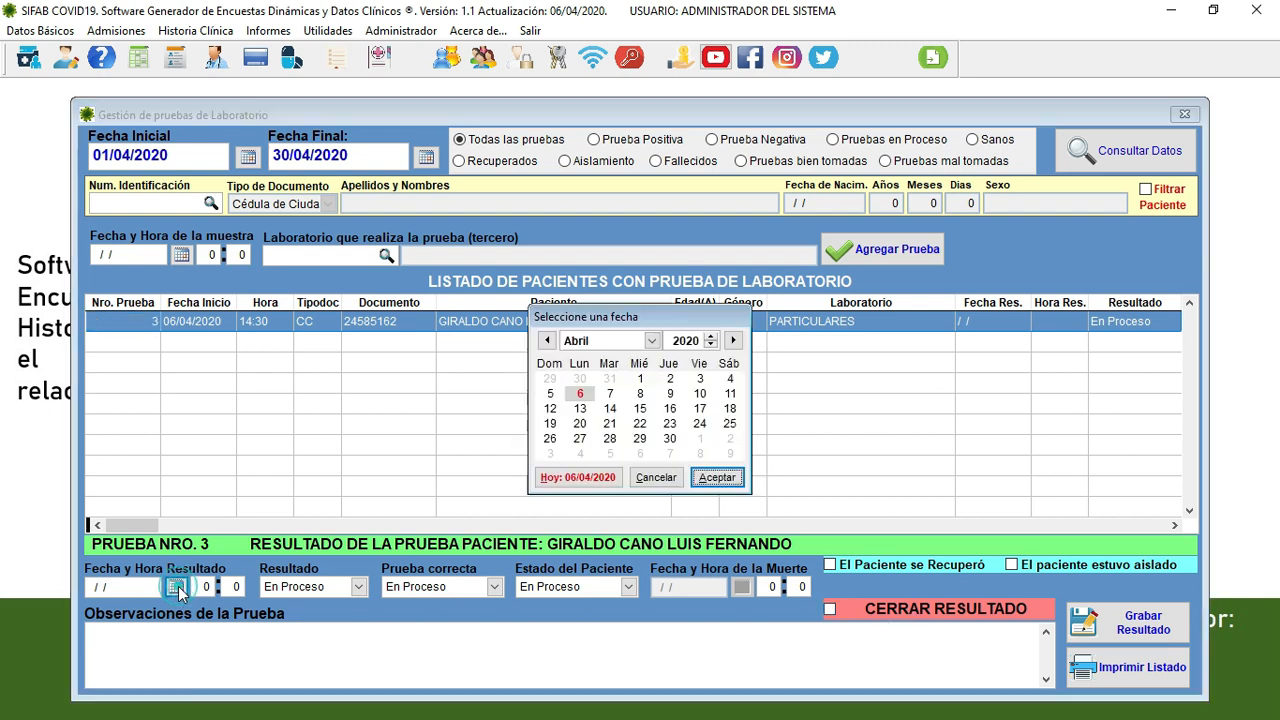
pyautogui.click(716, 477)
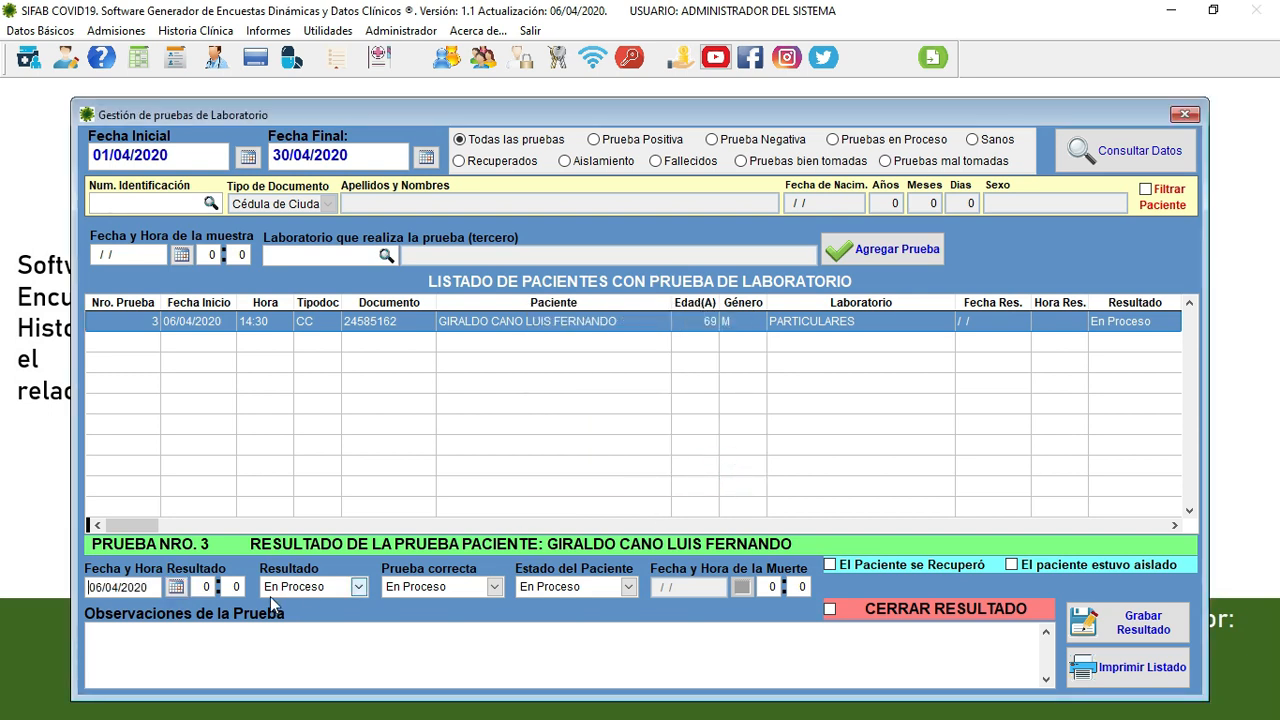
pyautogui.click(198, 588)
pyautogui.write('18')
pyautogui.press('Tab')
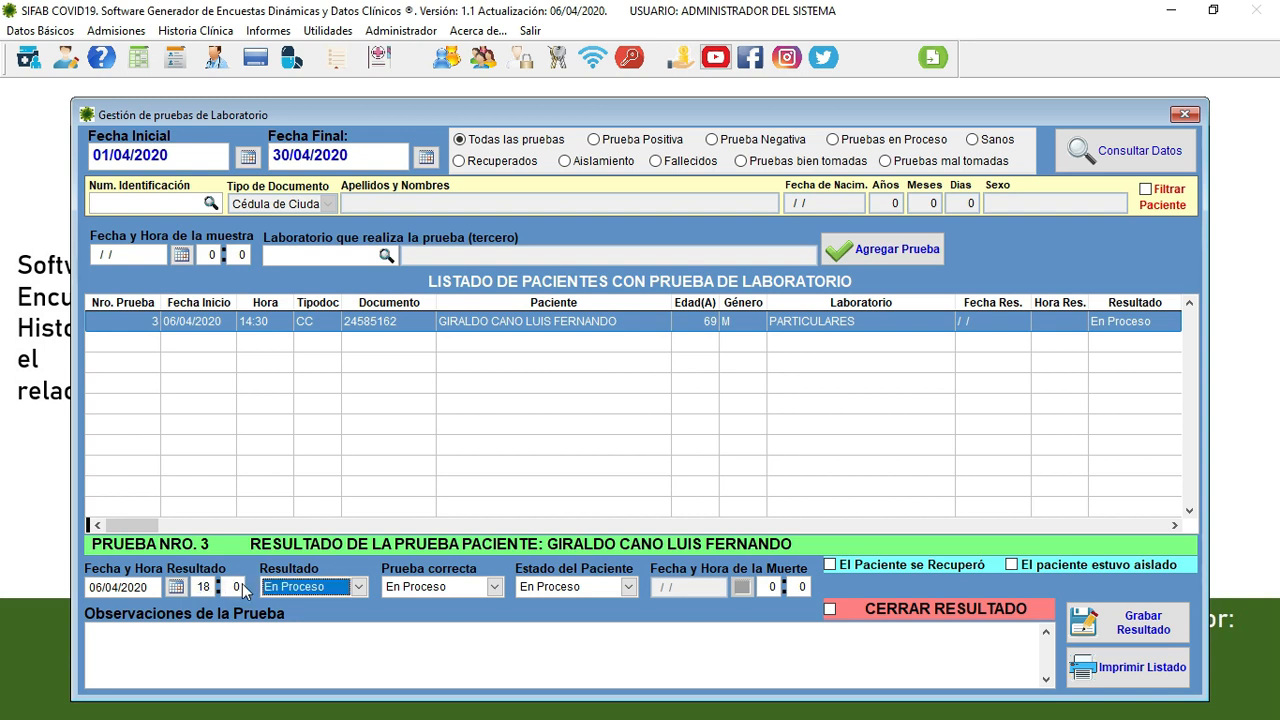
# - Set result Negativo, test correctly taken, patient Sano, with observation 'resultados normales'
pyautogui.click(349, 590)
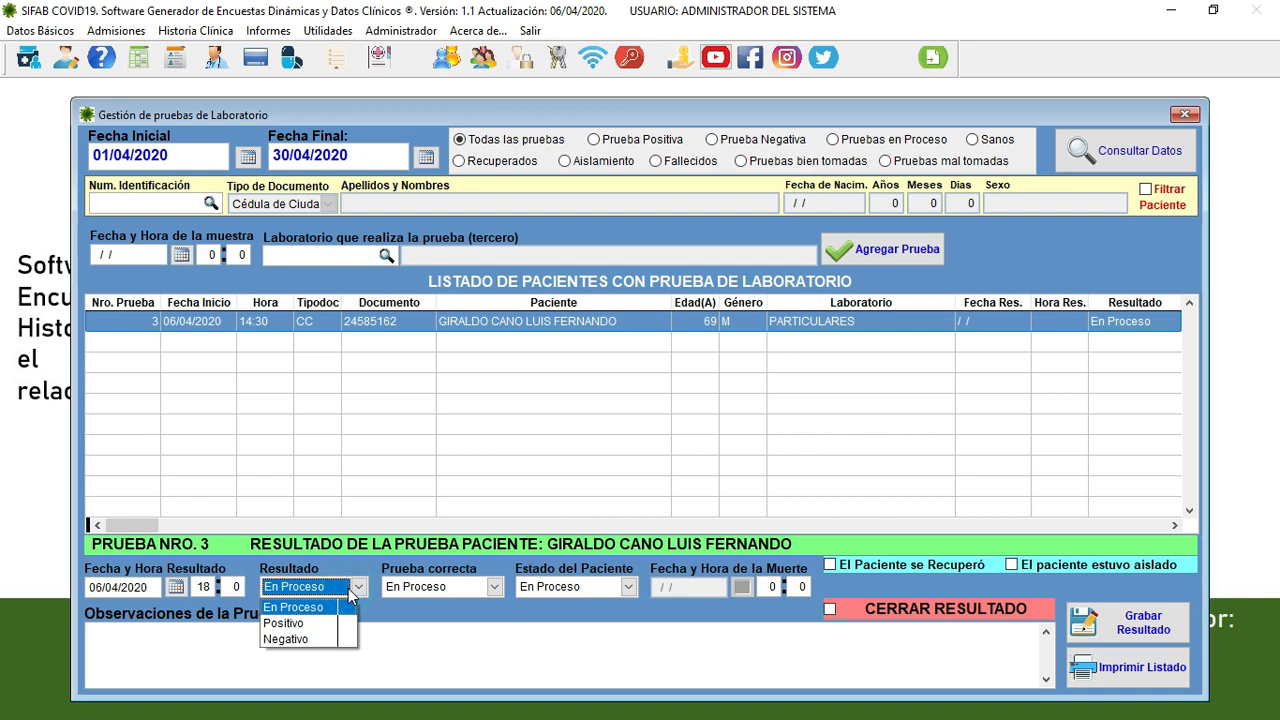
pyautogui.click(311, 640)
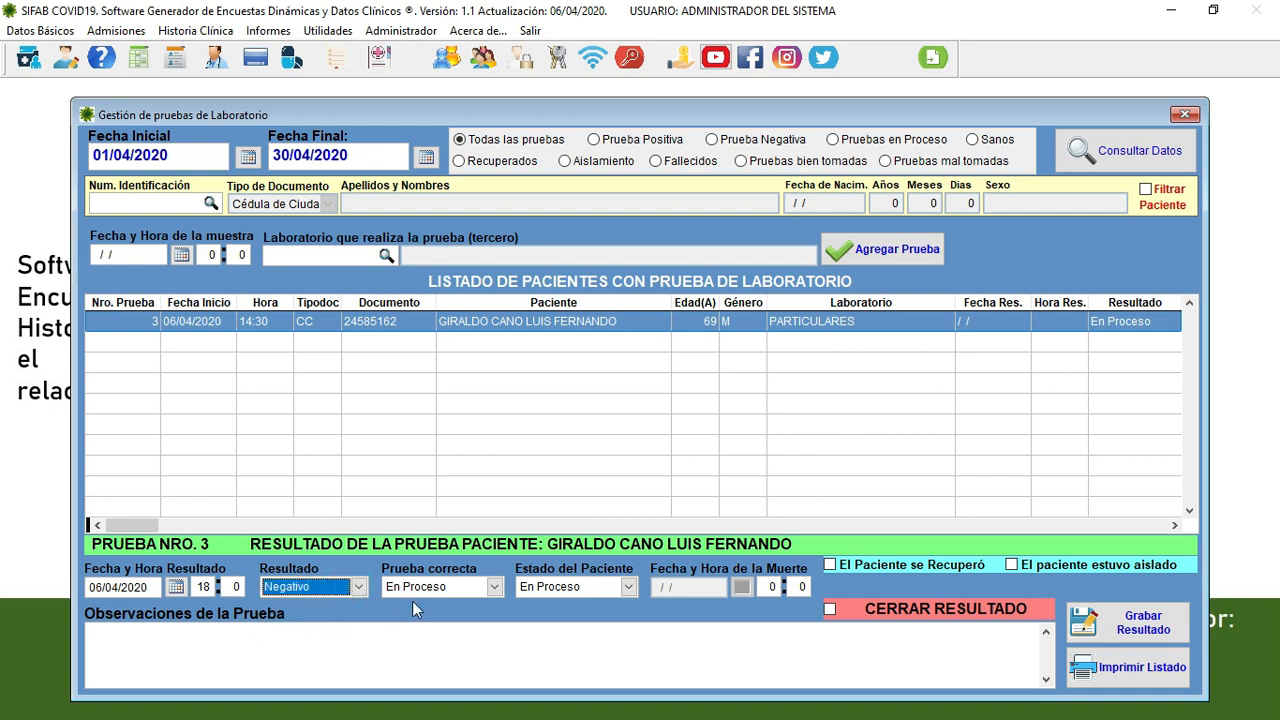
pyautogui.click(446, 594)
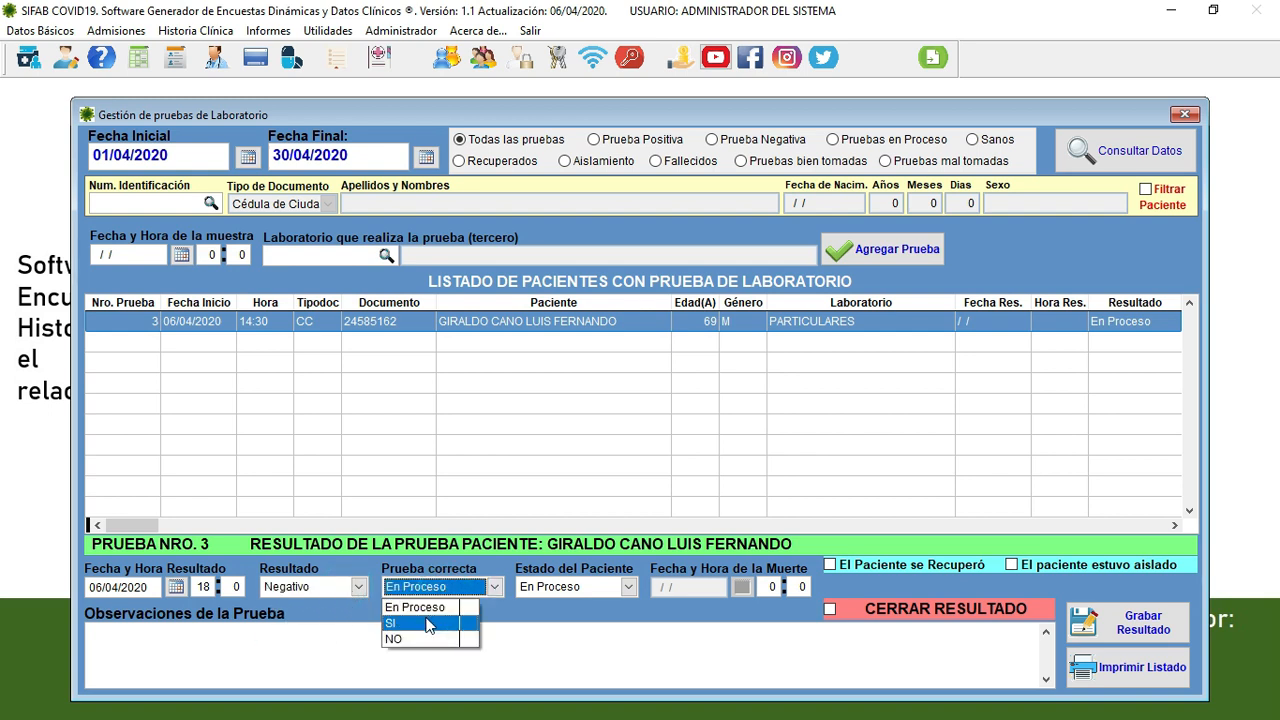
pyautogui.click(418, 624)
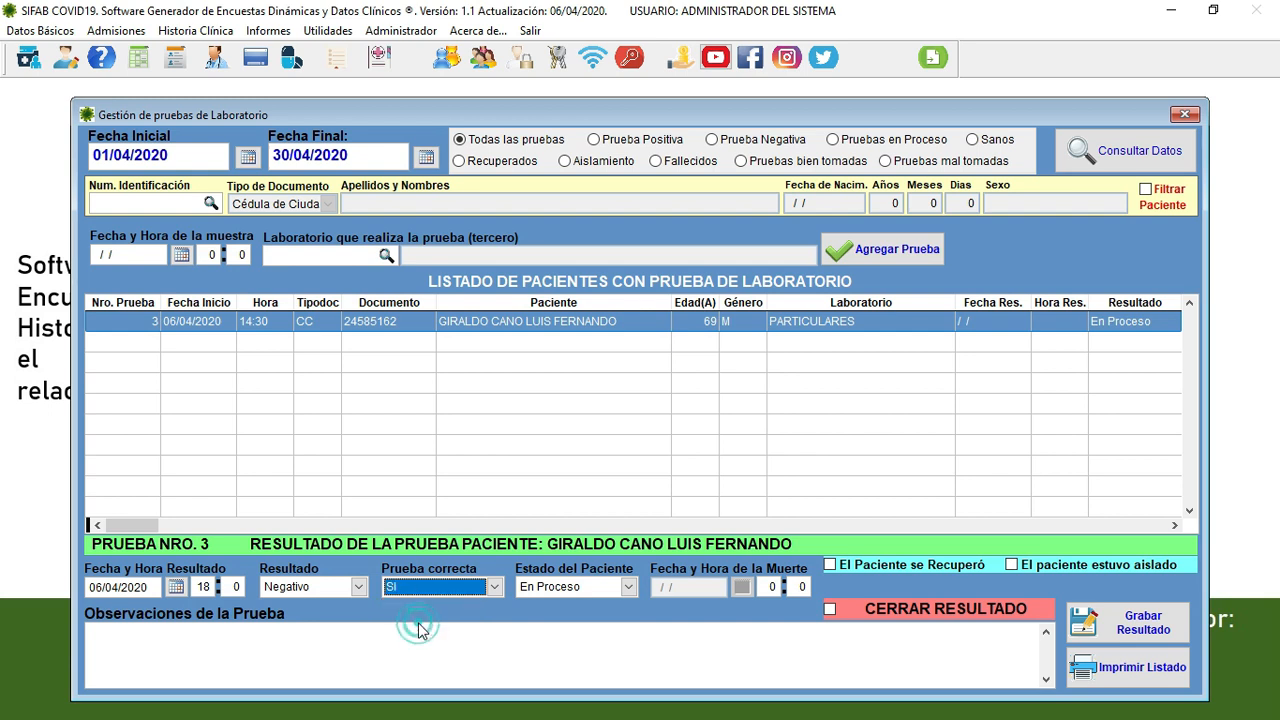
pyautogui.click(603, 590)
pyautogui.click(565, 621)
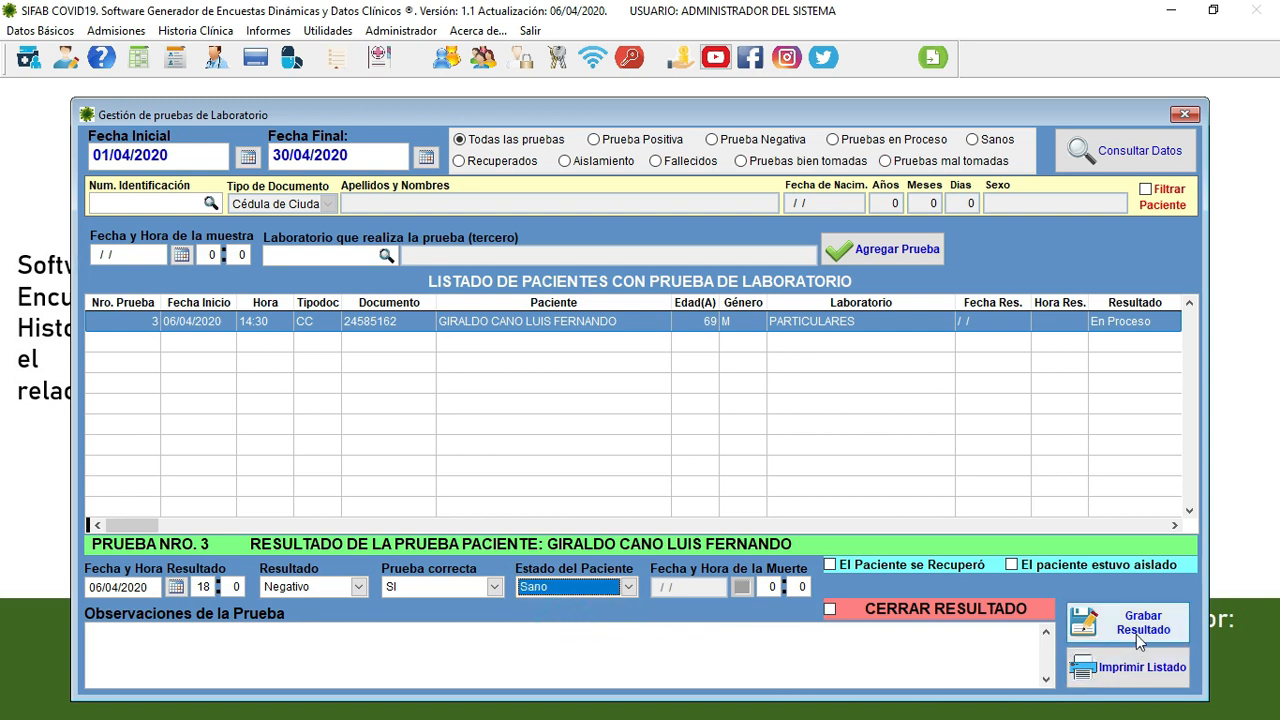
pyautogui.click(346, 656)
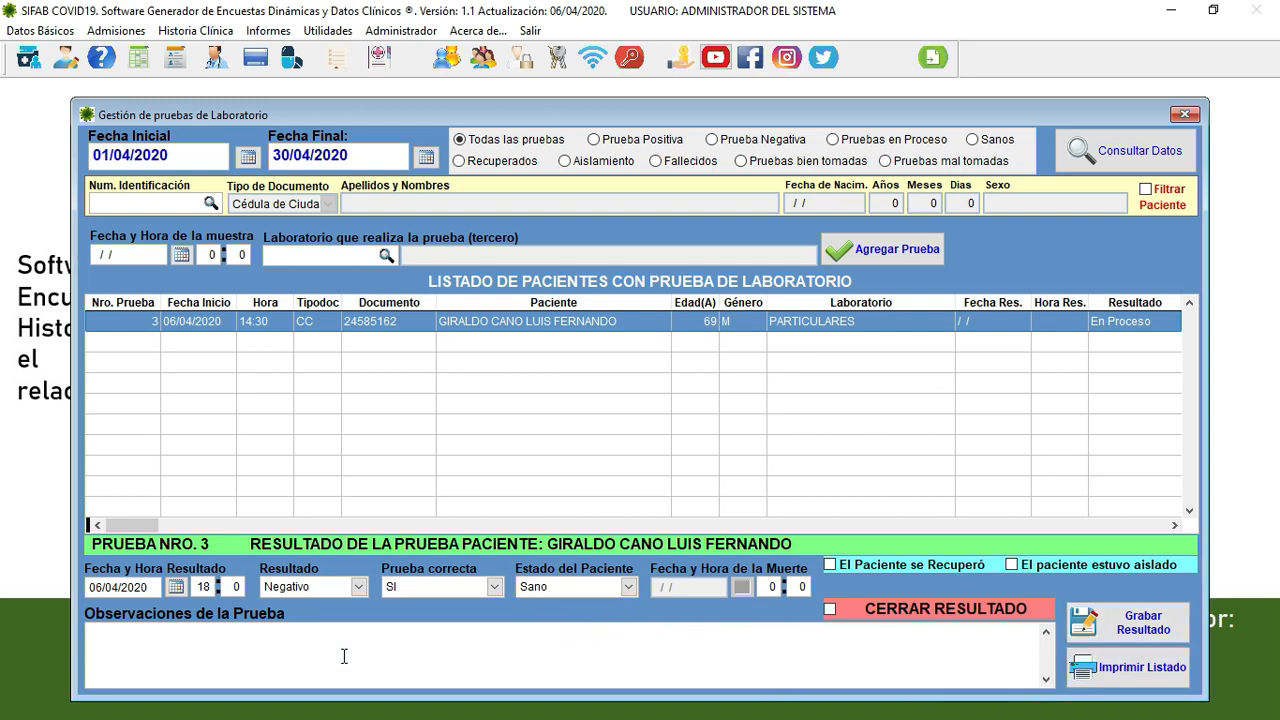
pyautogui.write('resultados normales')
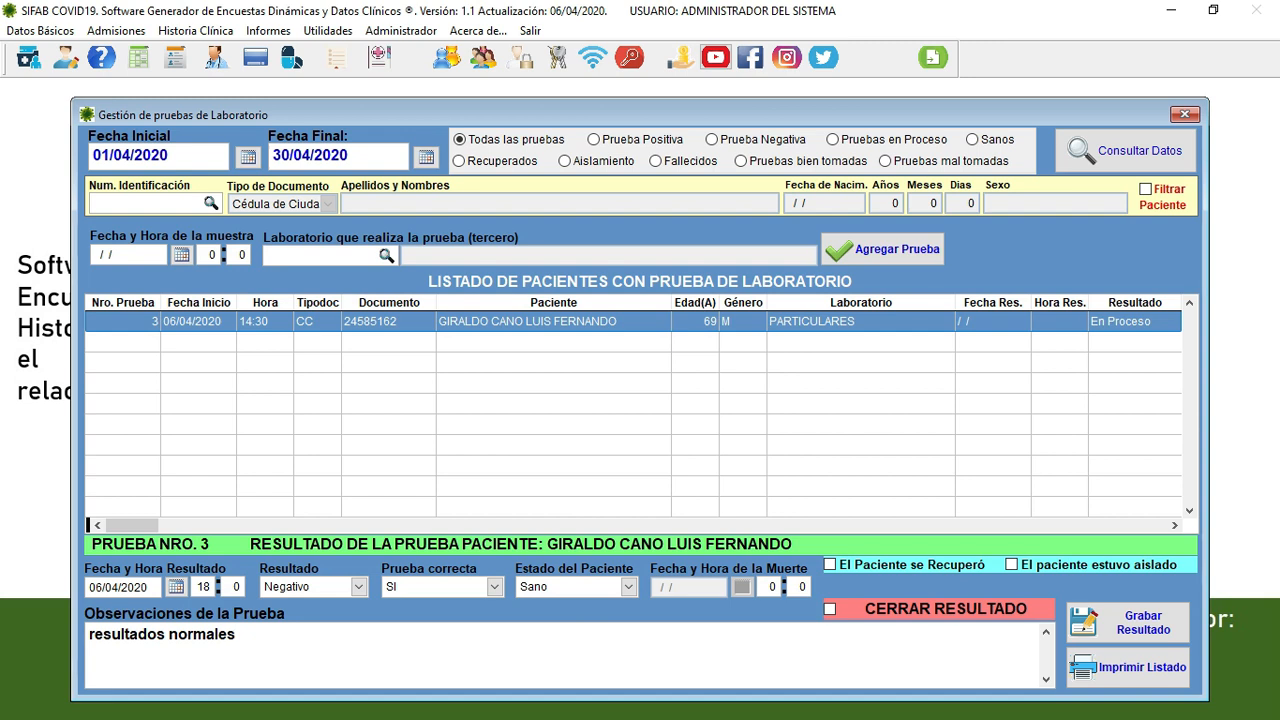
# - Save the test result, confirming the registration, and reselect the test row
pyautogui.click(1088, 624)
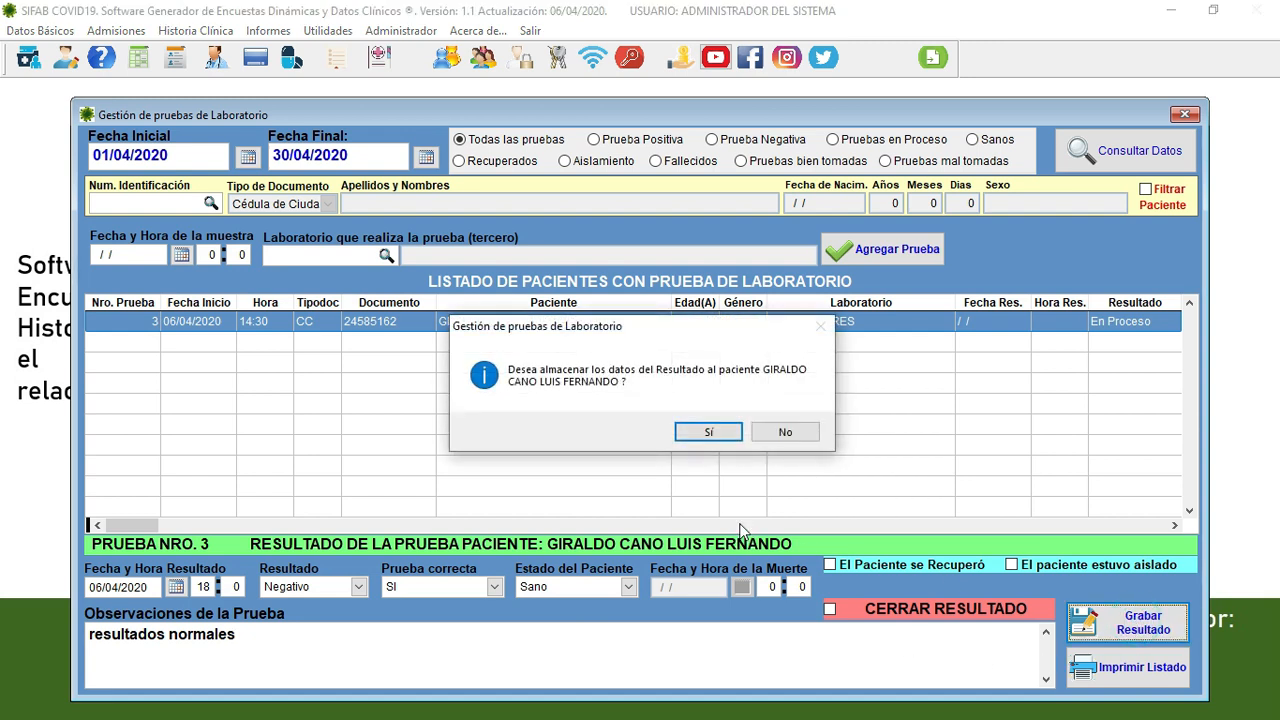
pyautogui.click(709, 432)
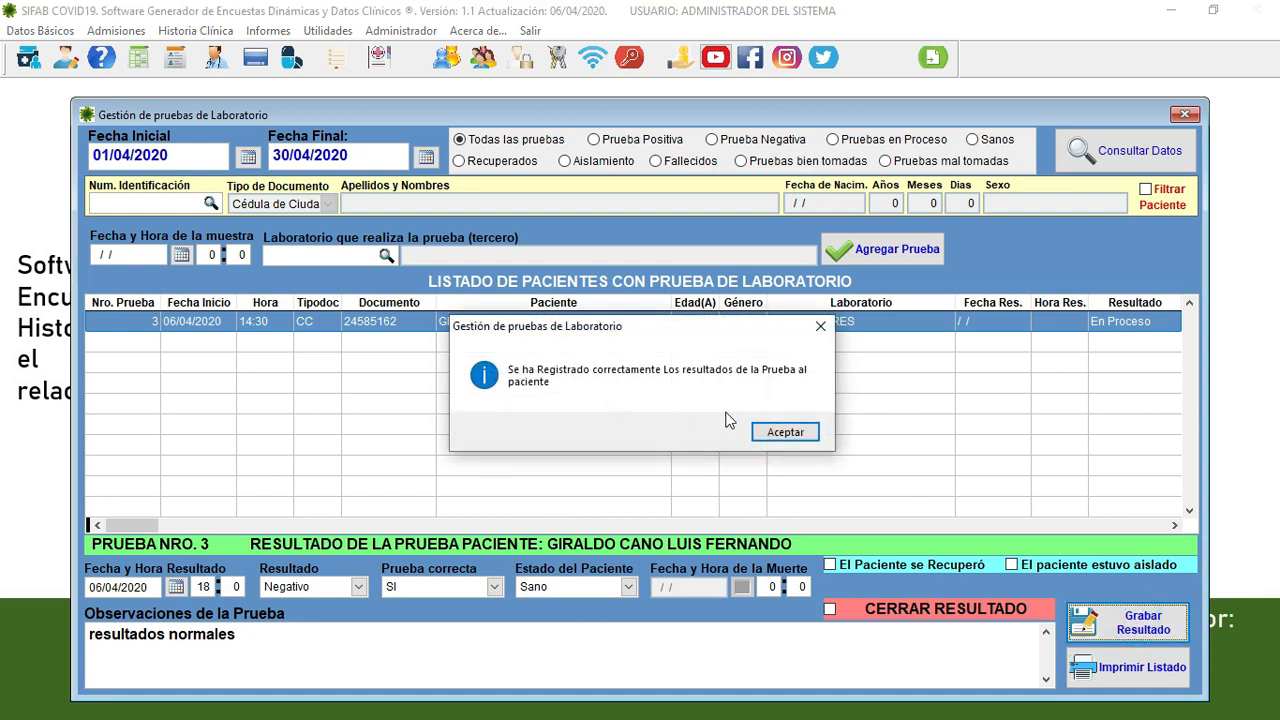
pyautogui.click(785, 432)
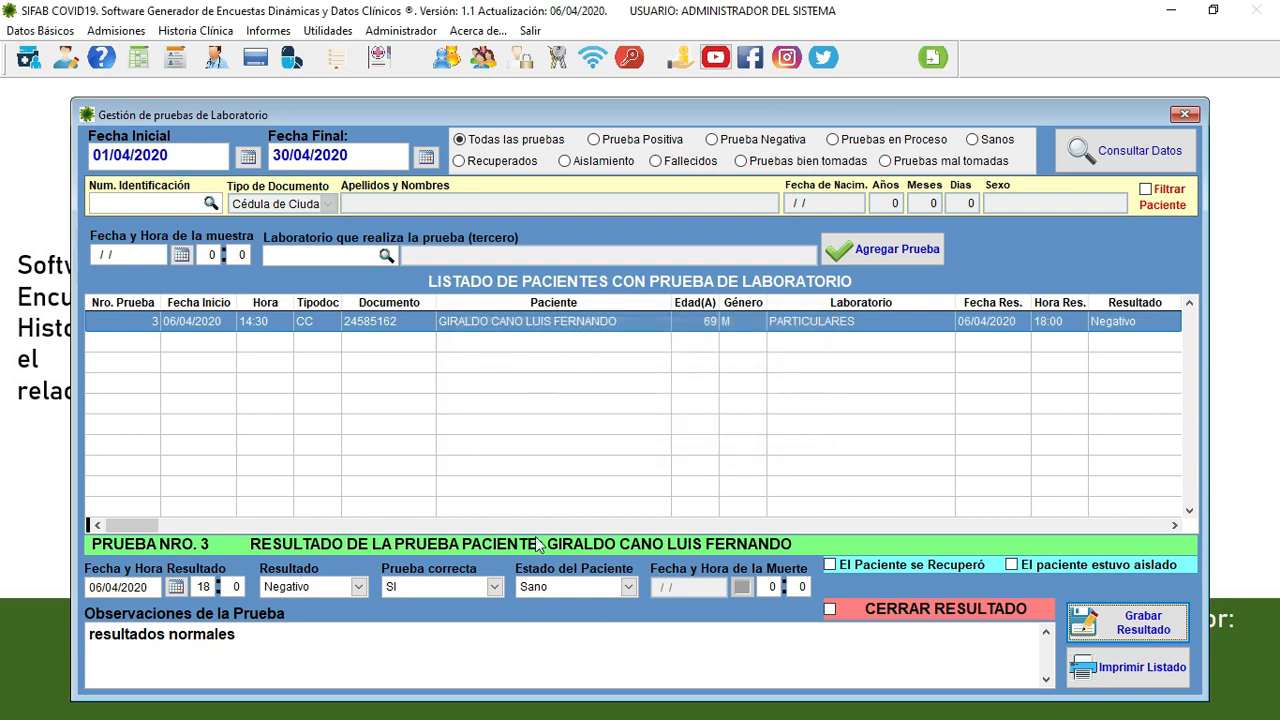
pyautogui.click(612, 321)
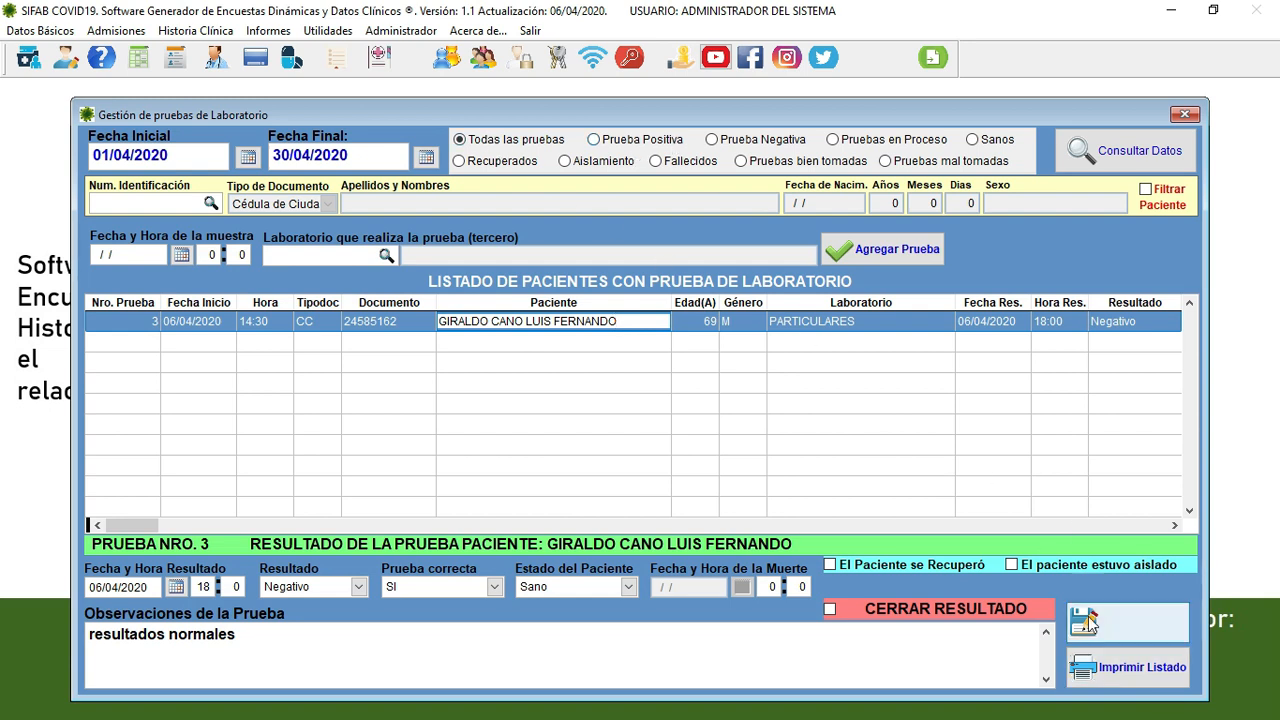
pyautogui.click(1135, 677)
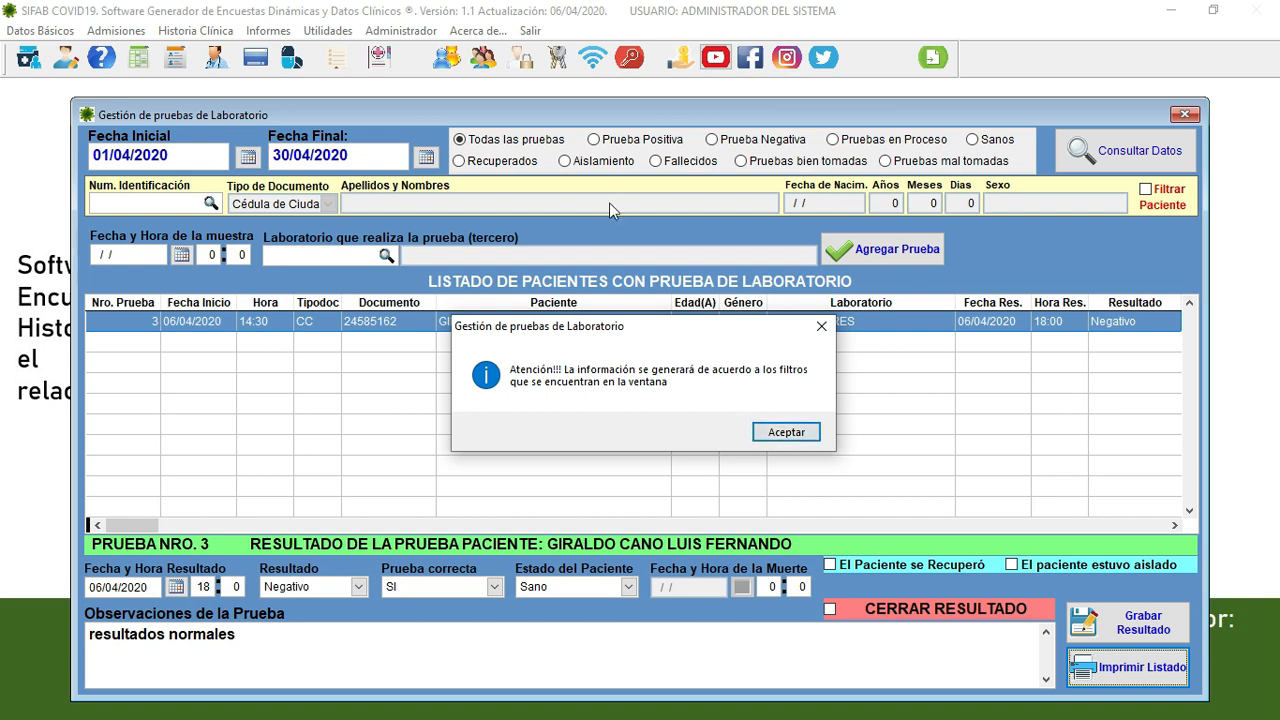
pyautogui.click(786, 432)
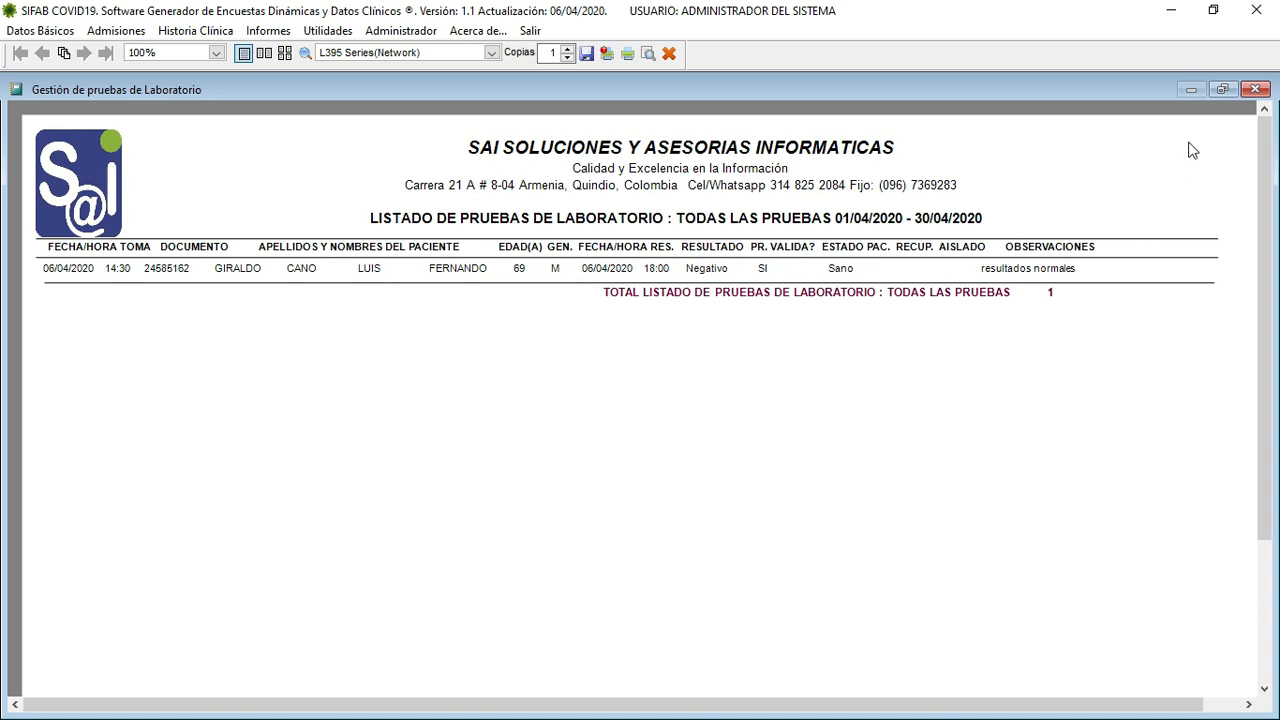
pyautogui.click(1255, 89)
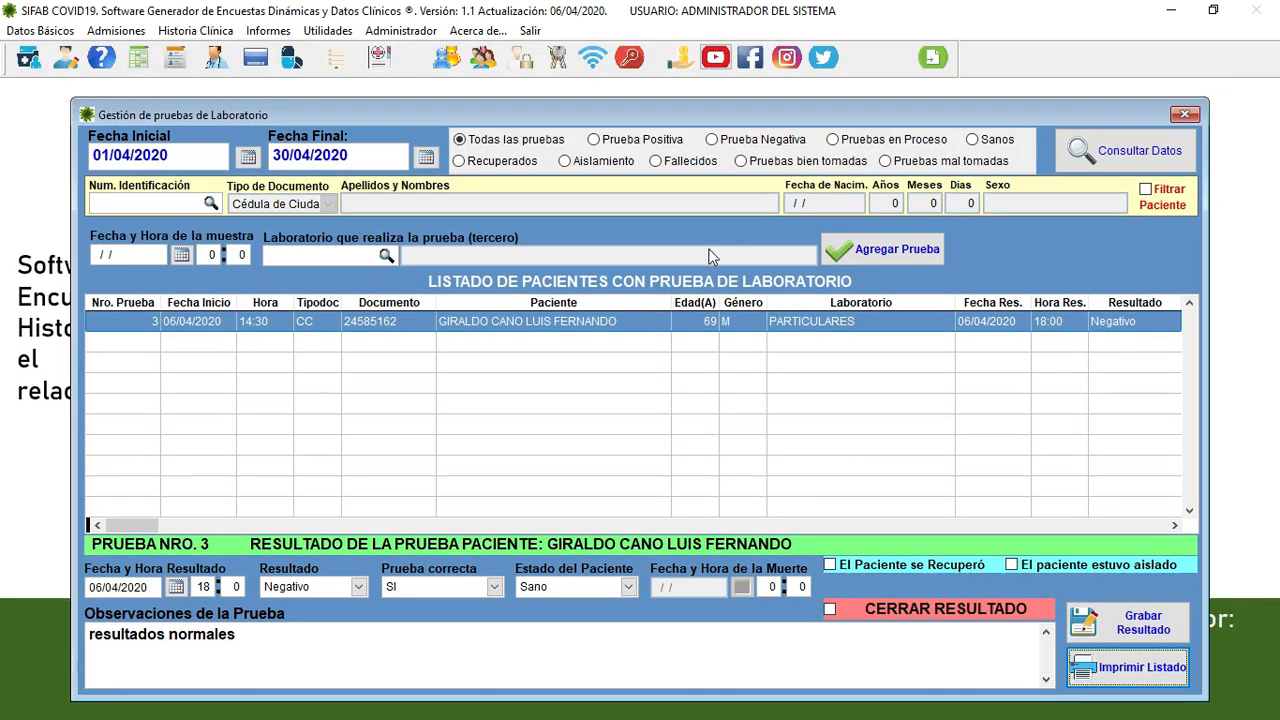
pyautogui.click(668, 147)
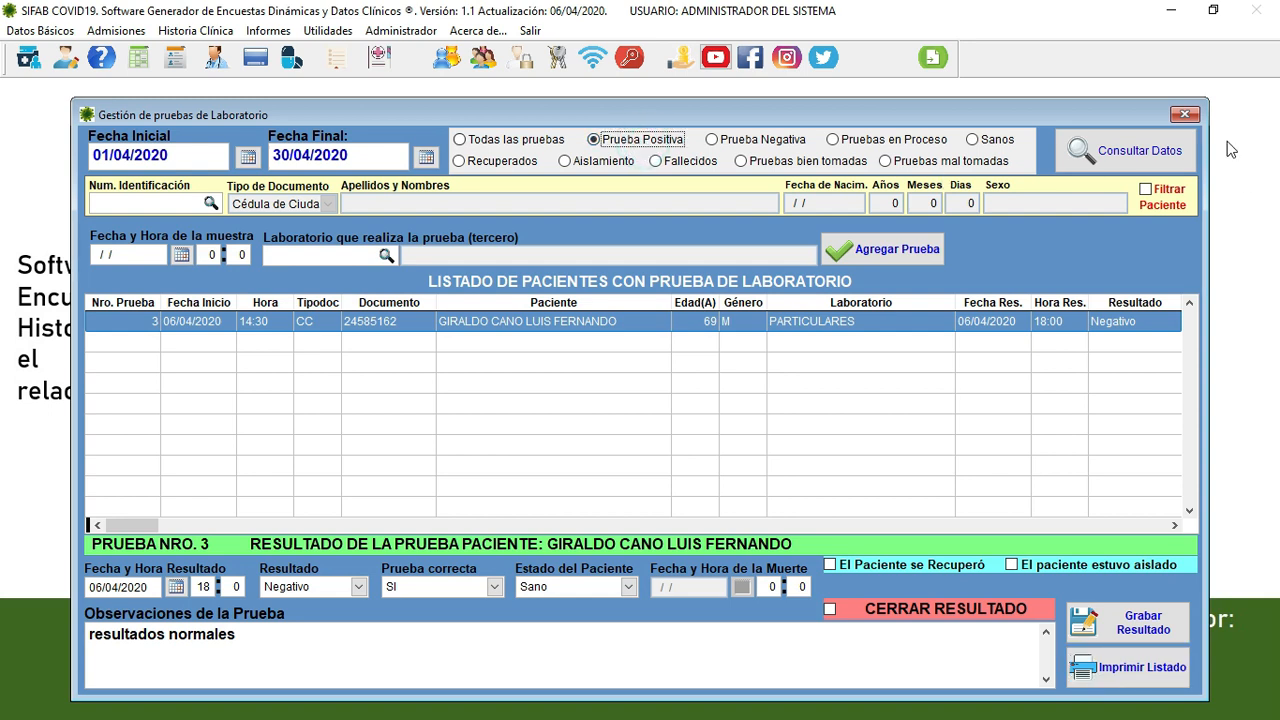
pyautogui.click(1095, 150)
pyautogui.click(794, 437)
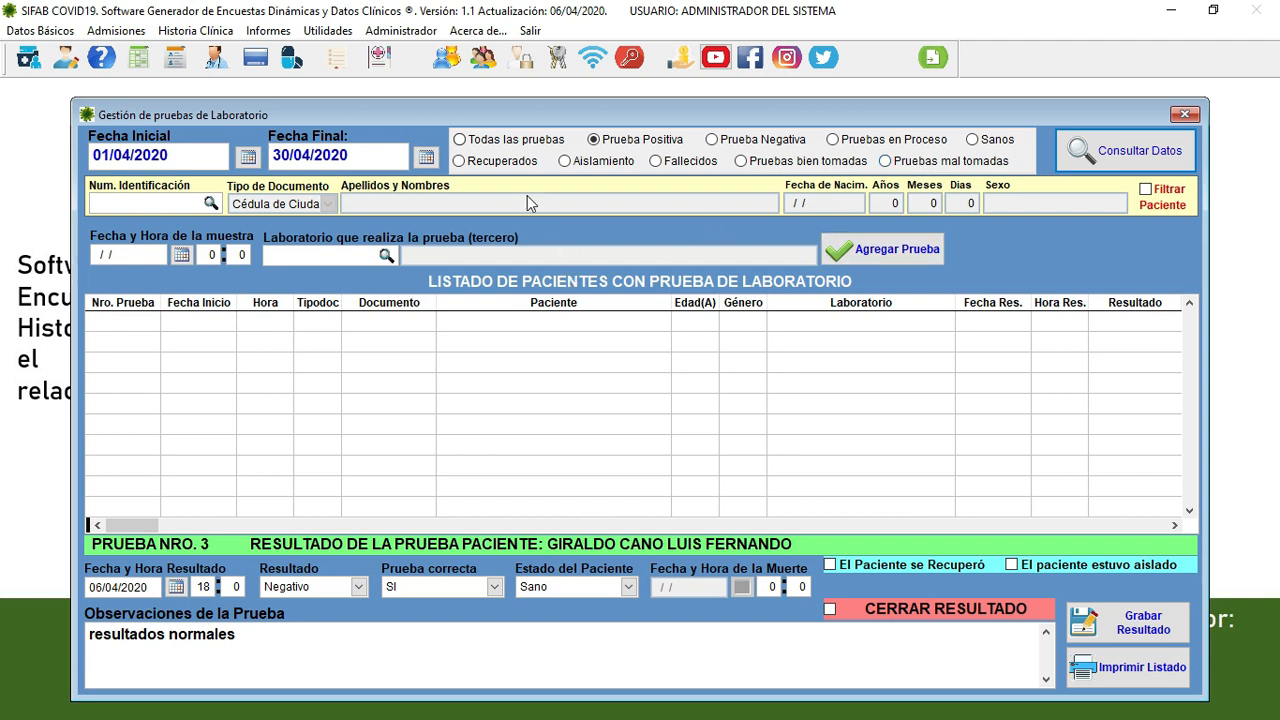
pyautogui.click(514, 141)
pyautogui.click(1119, 140)
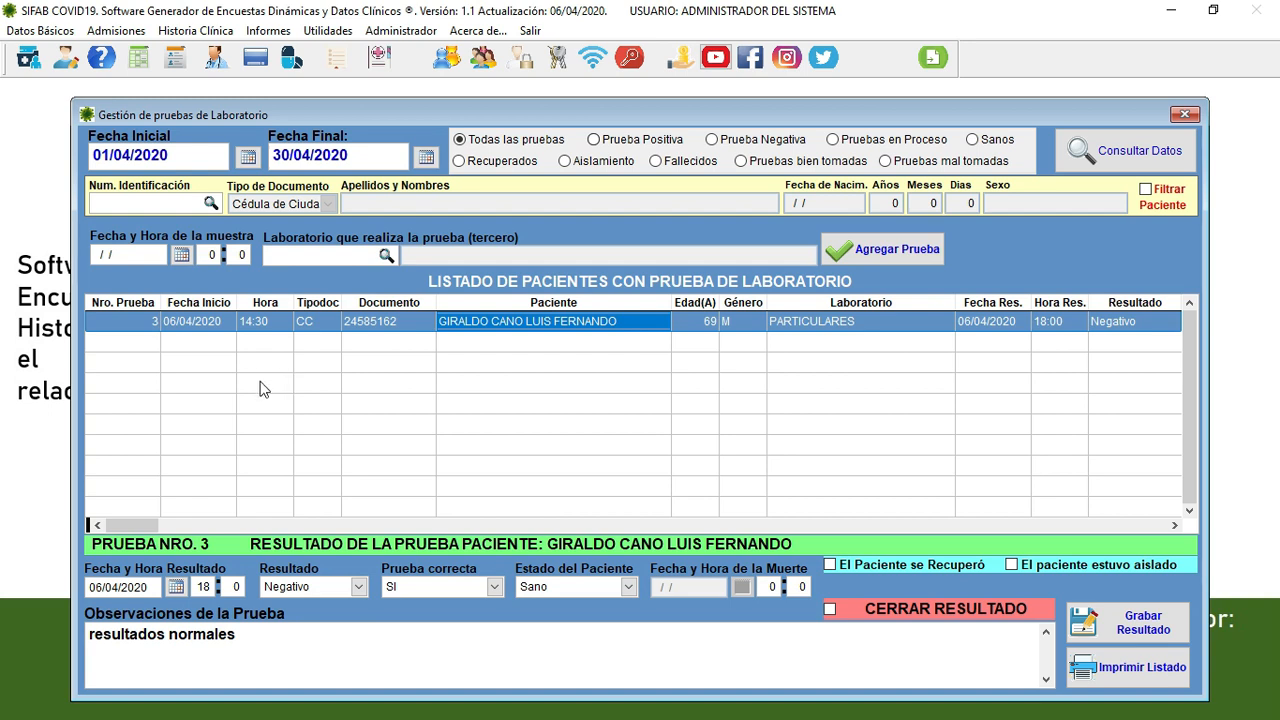
# - Change lab test 3's result to Positivo and save it, confirming the registration
pyautogui.click(200, 321)
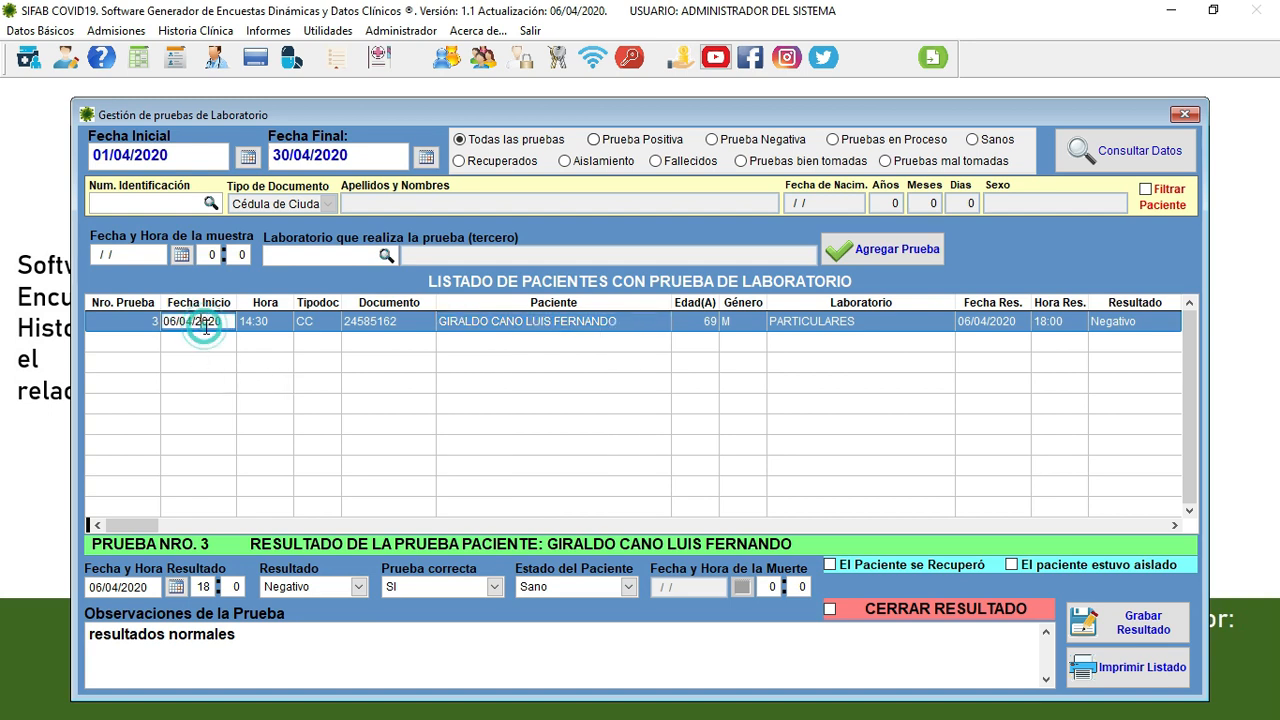
pyautogui.click(327, 587)
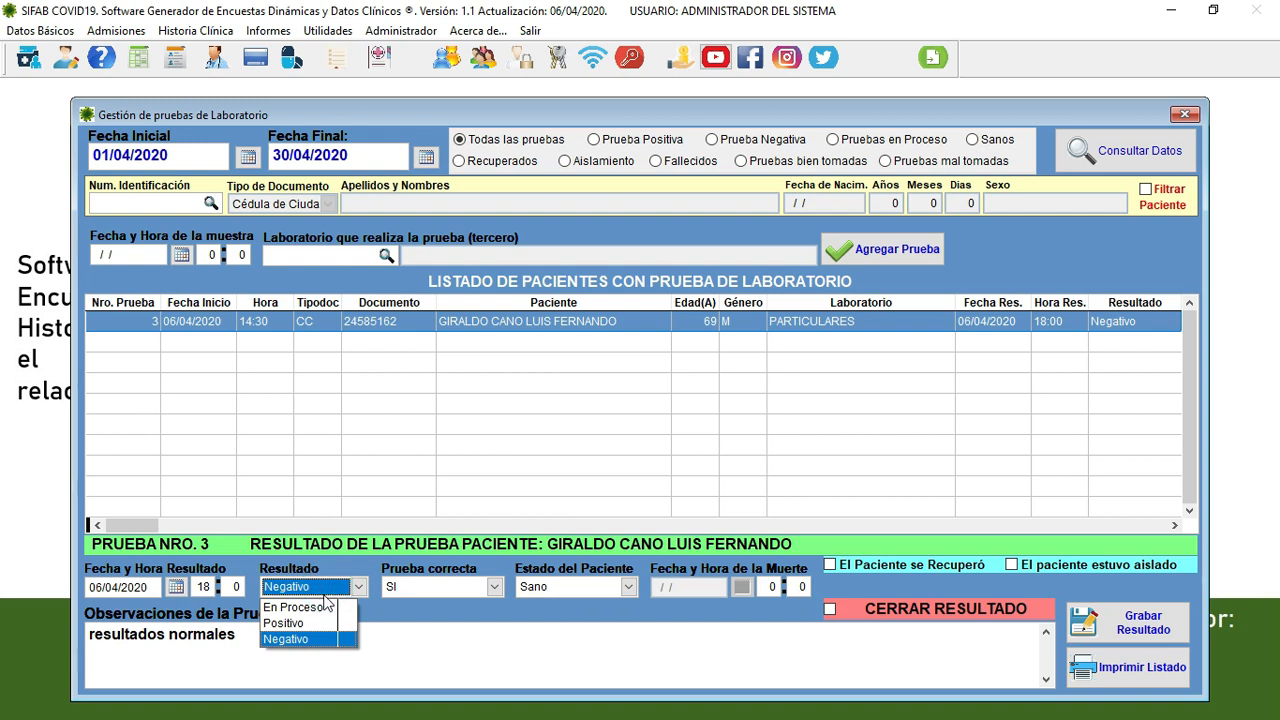
pyautogui.click(310, 622)
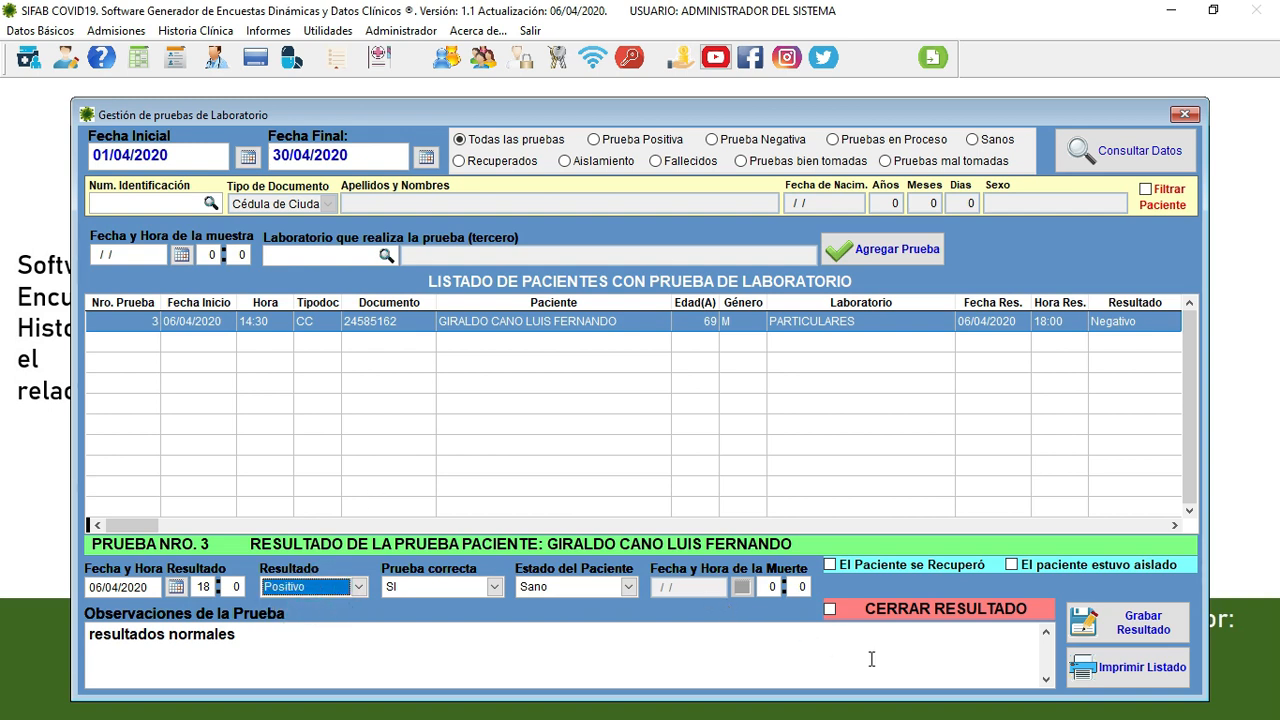
pyautogui.click(1146, 630)
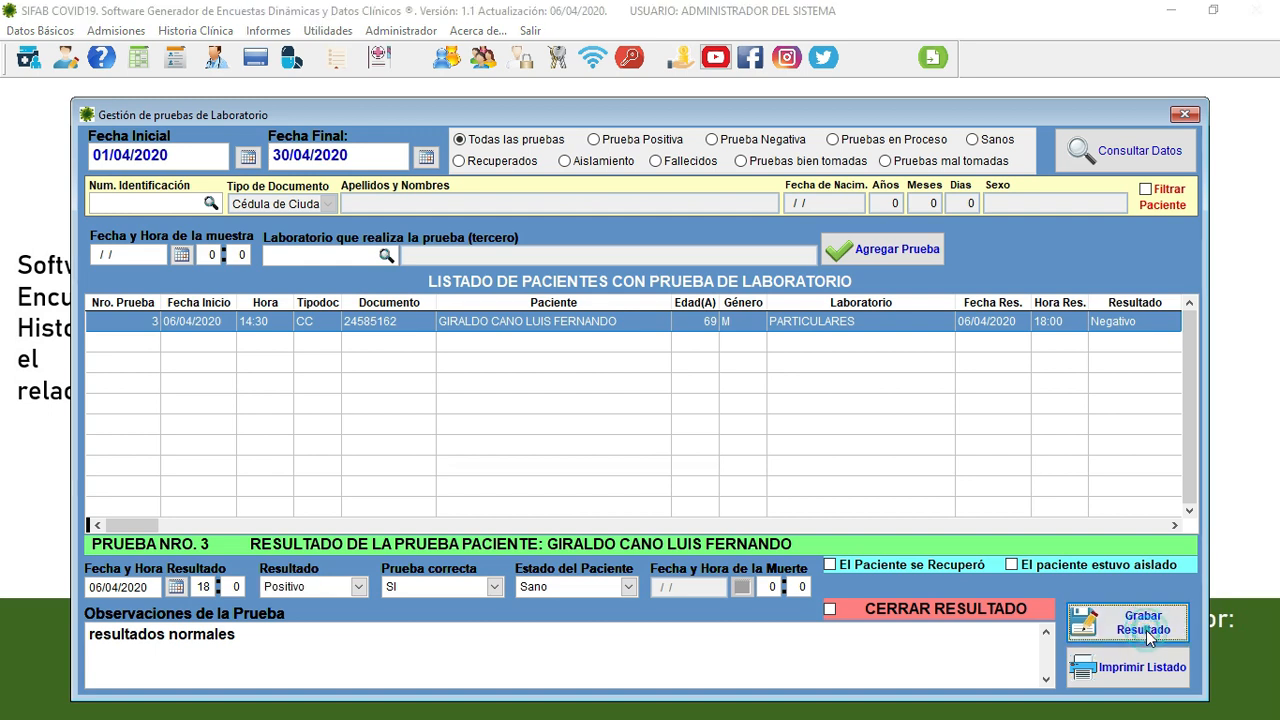
pyautogui.click(704, 434)
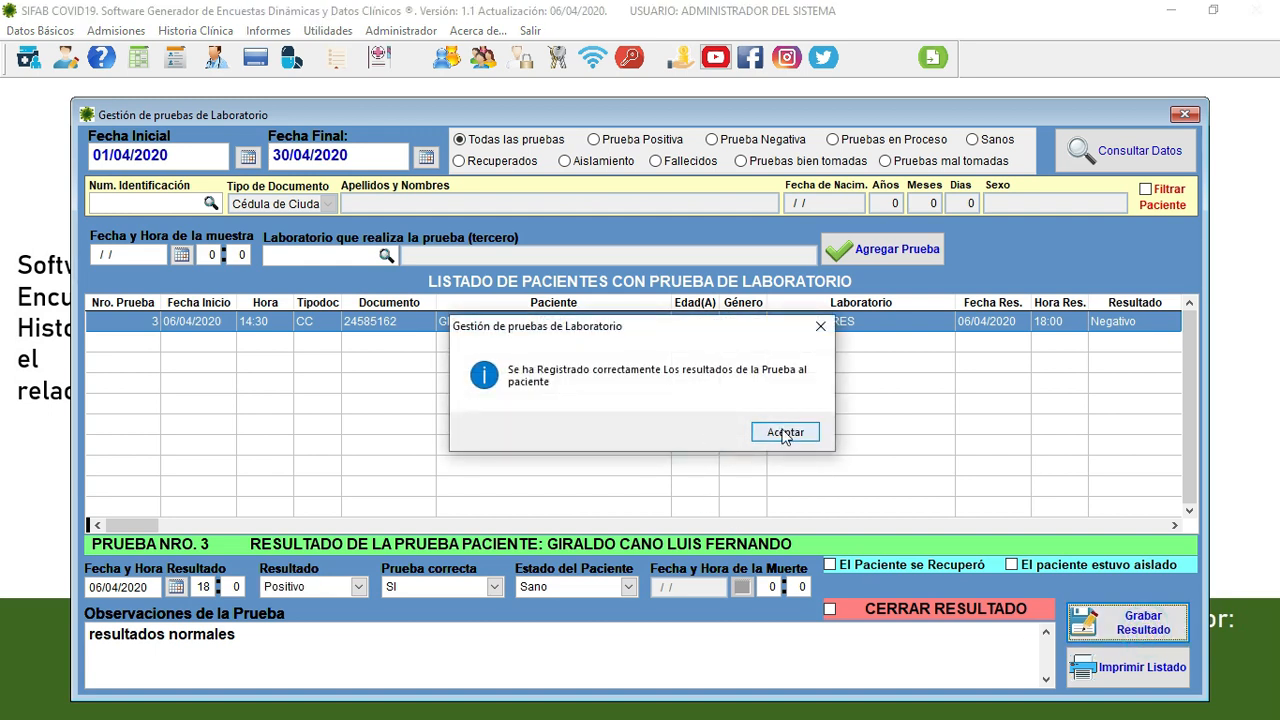
pyautogui.click(778, 431)
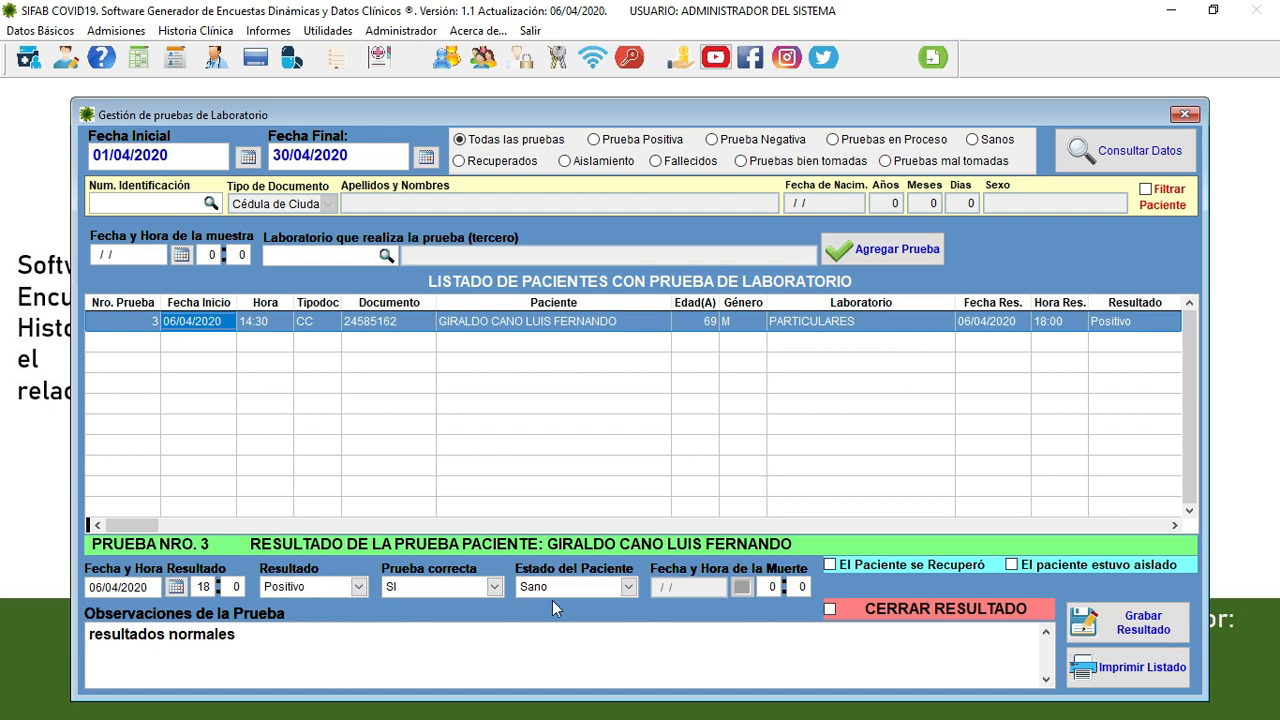
pyautogui.click(584, 589)
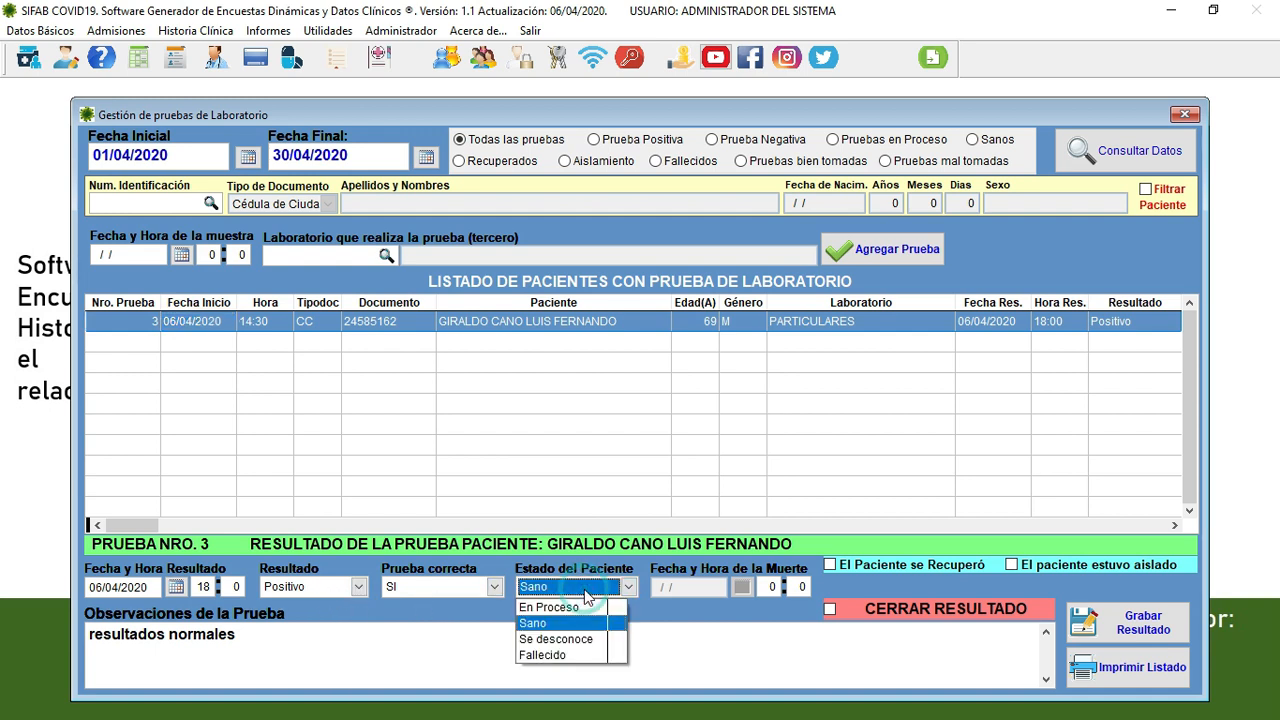
pyautogui.click(560, 655)
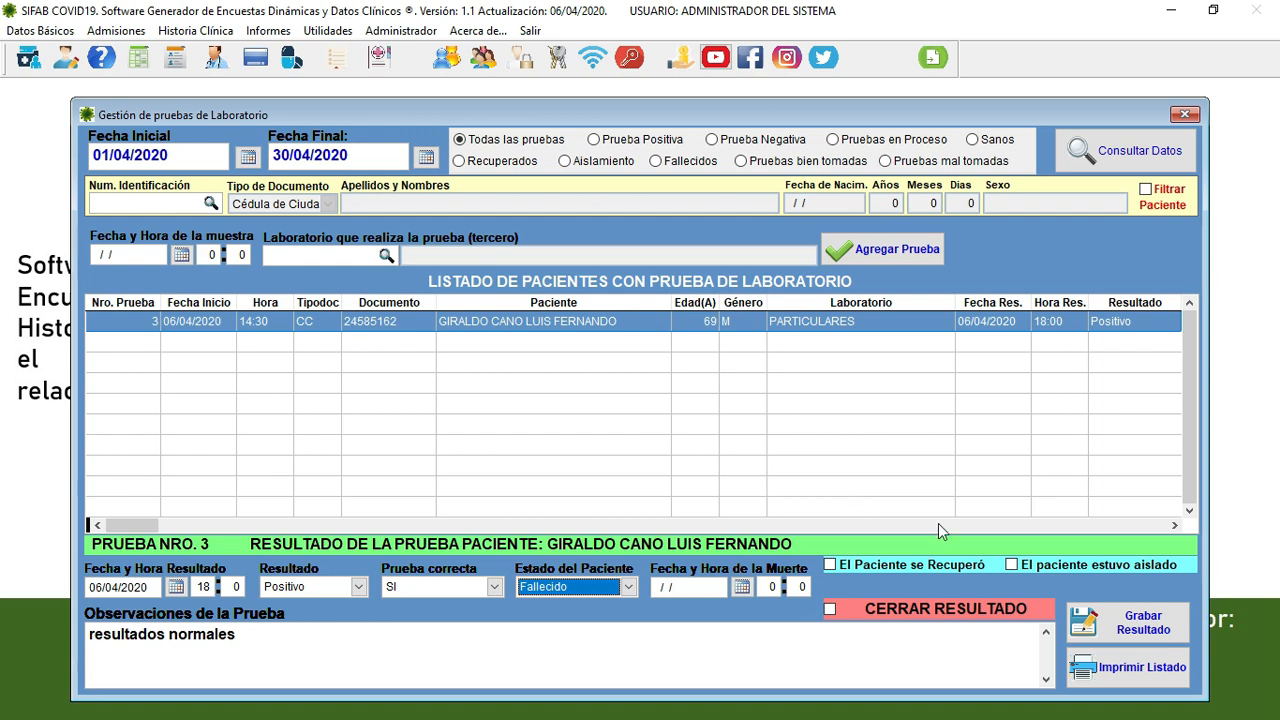
pyautogui.click(1175, 525)
pyautogui.click(1175, 525)
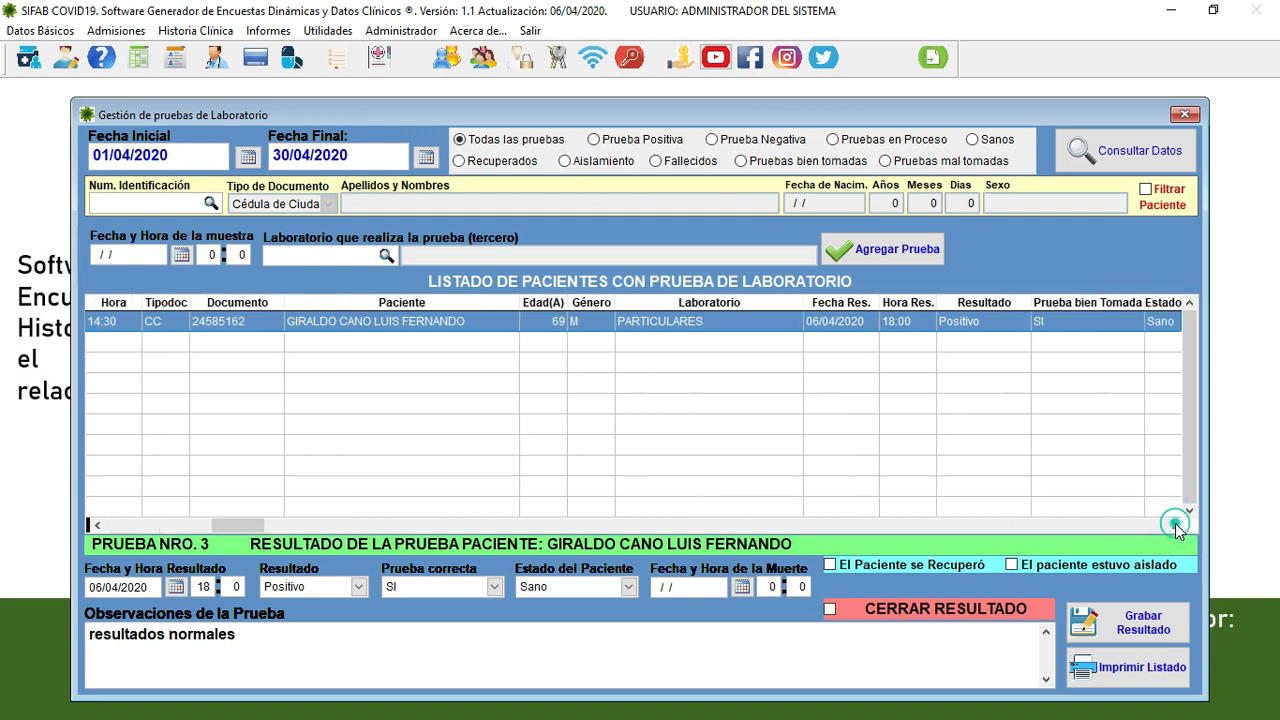
pyautogui.click(1175, 525)
pyautogui.click(1175, 525)
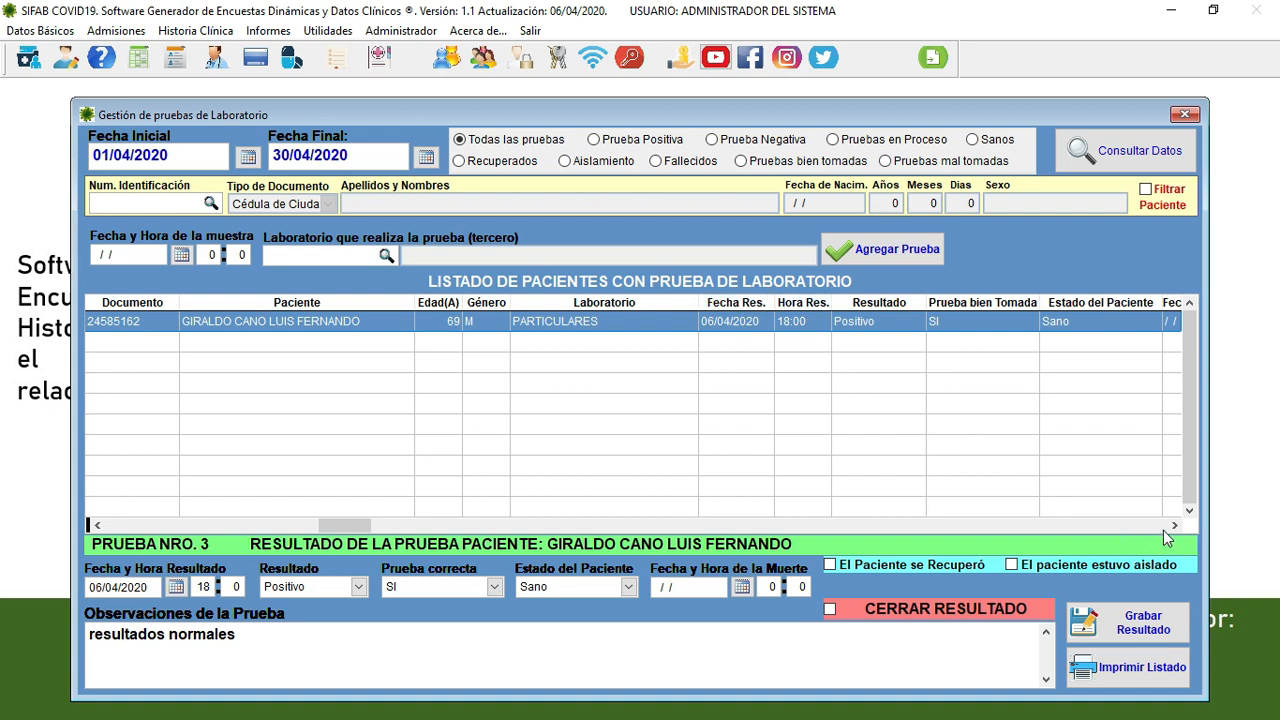
pyautogui.click(1174, 526)
pyautogui.click(1174, 526)
pyautogui.click(1174, 526)
pyautogui.click(1174, 526)
pyautogui.click(1174, 526)
pyautogui.click(1174, 526)
pyautogui.click(1174, 526)
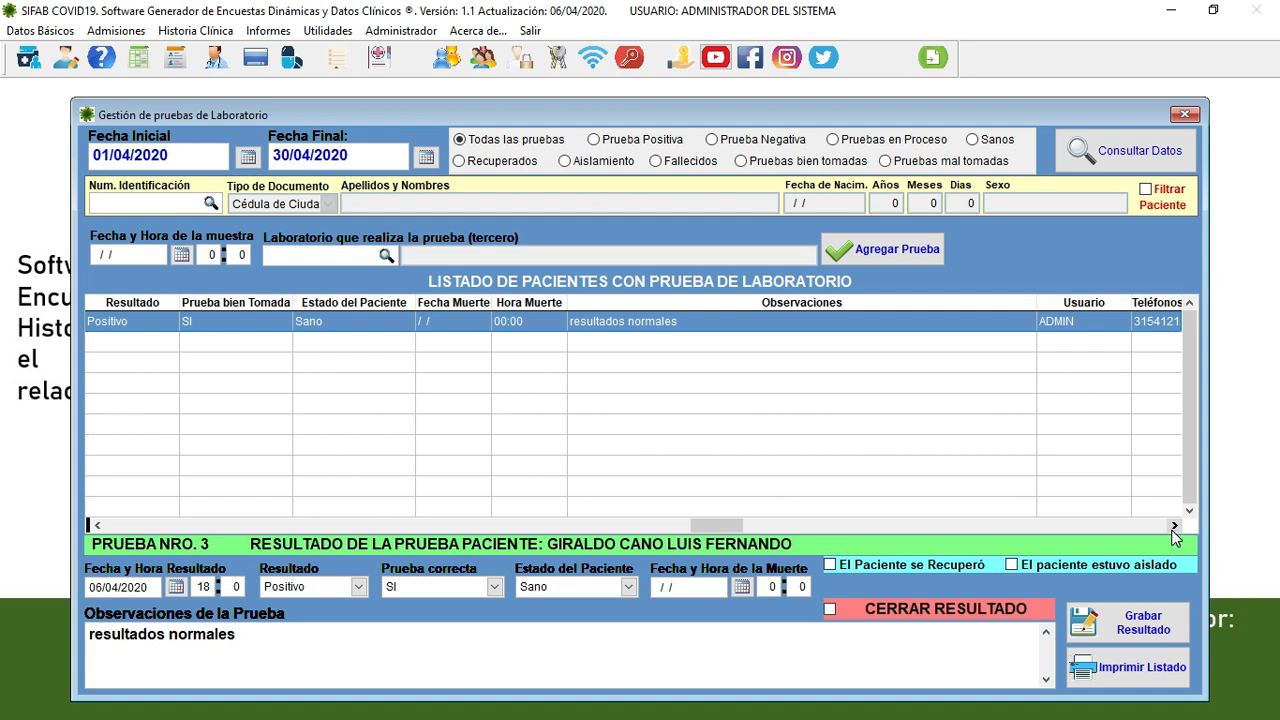
pyautogui.click(1174, 526)
pyautogui.click(1174, 526)
pyautogui.click(1174, 526)
pyautogui.click(1174, 526)
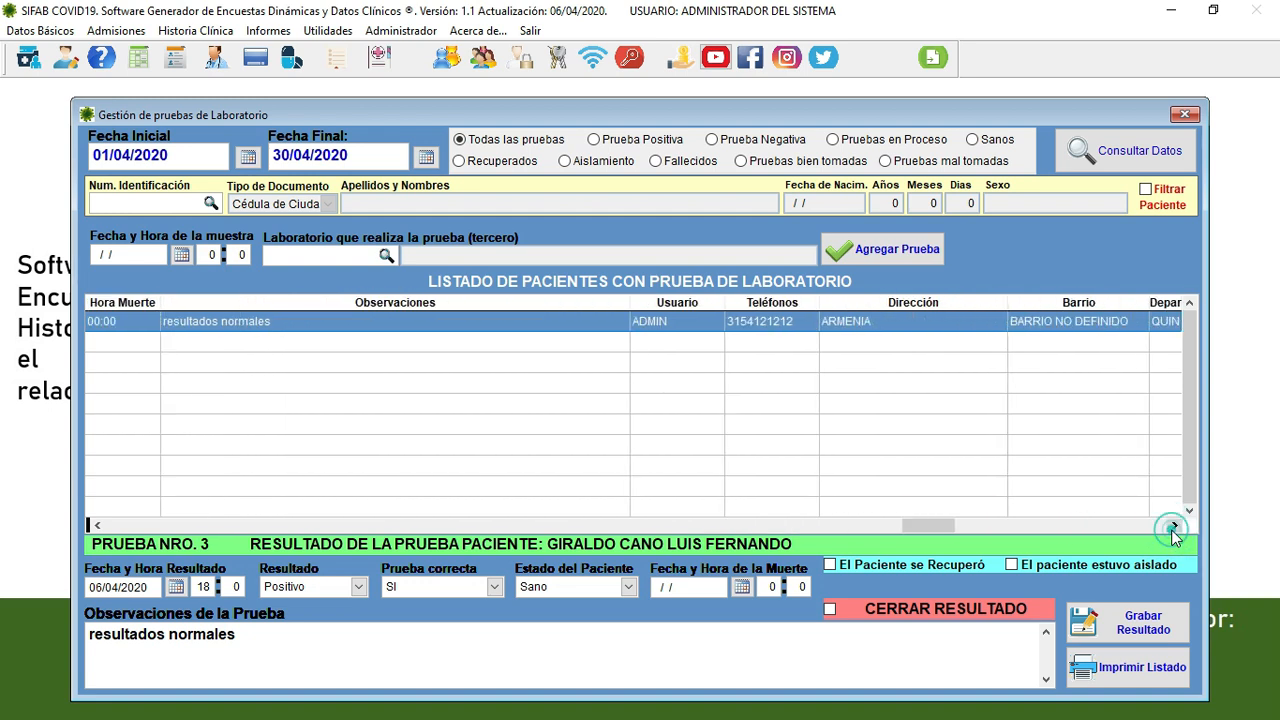
pyautogui.click(1174, 526)
pyautogui.click(1174, 526)
pyautogui.click(1174, 526)
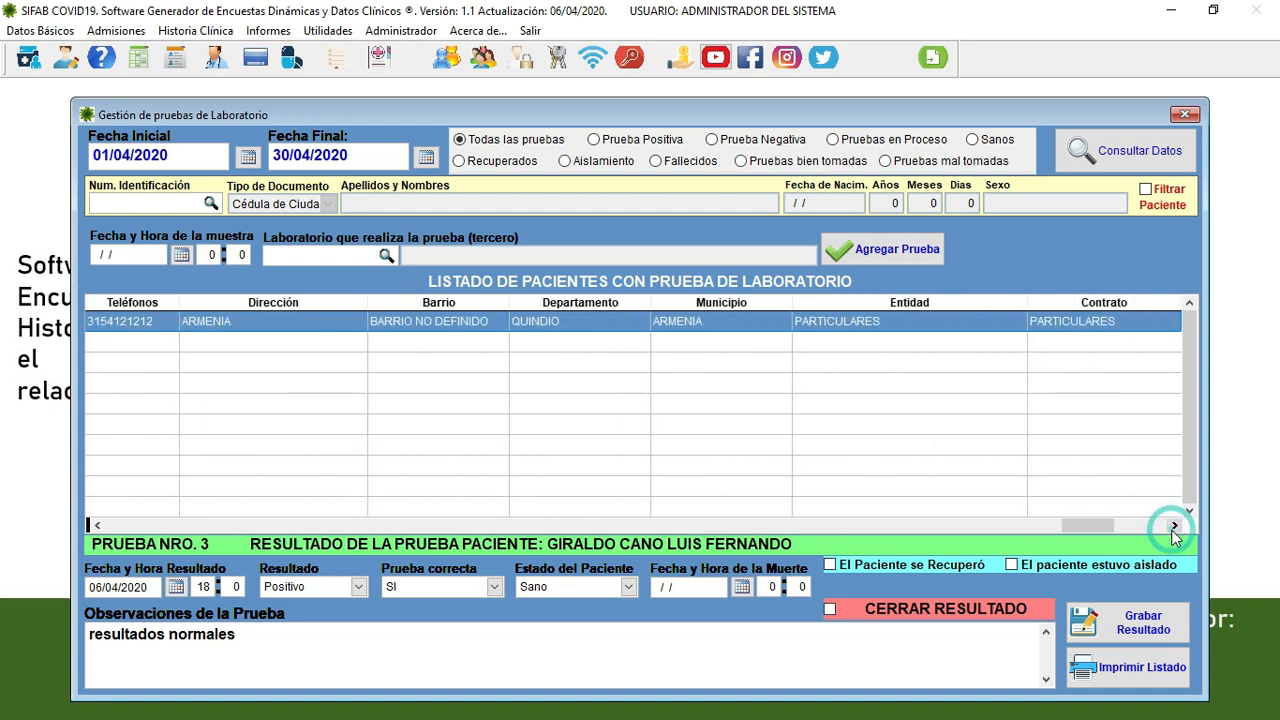
pyautogui.click(1172, 530)
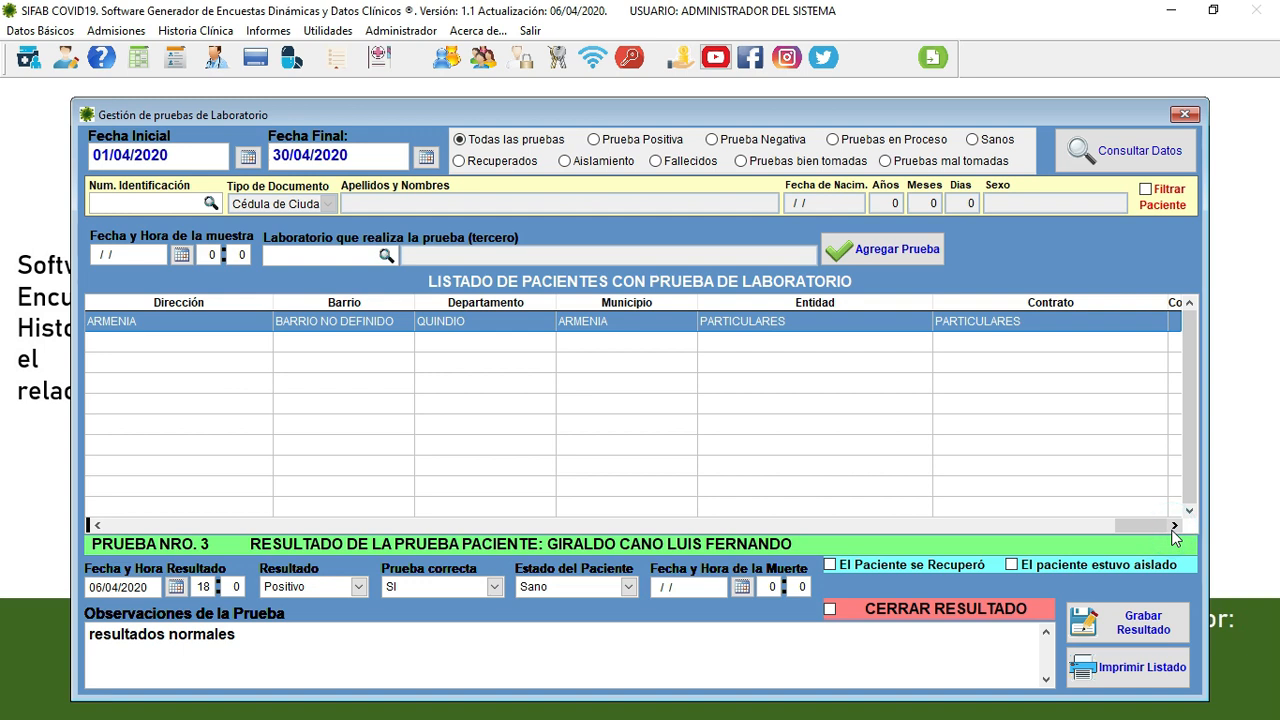
pyautogui.click(1175, 526)
pyautogui.click(97, 526)
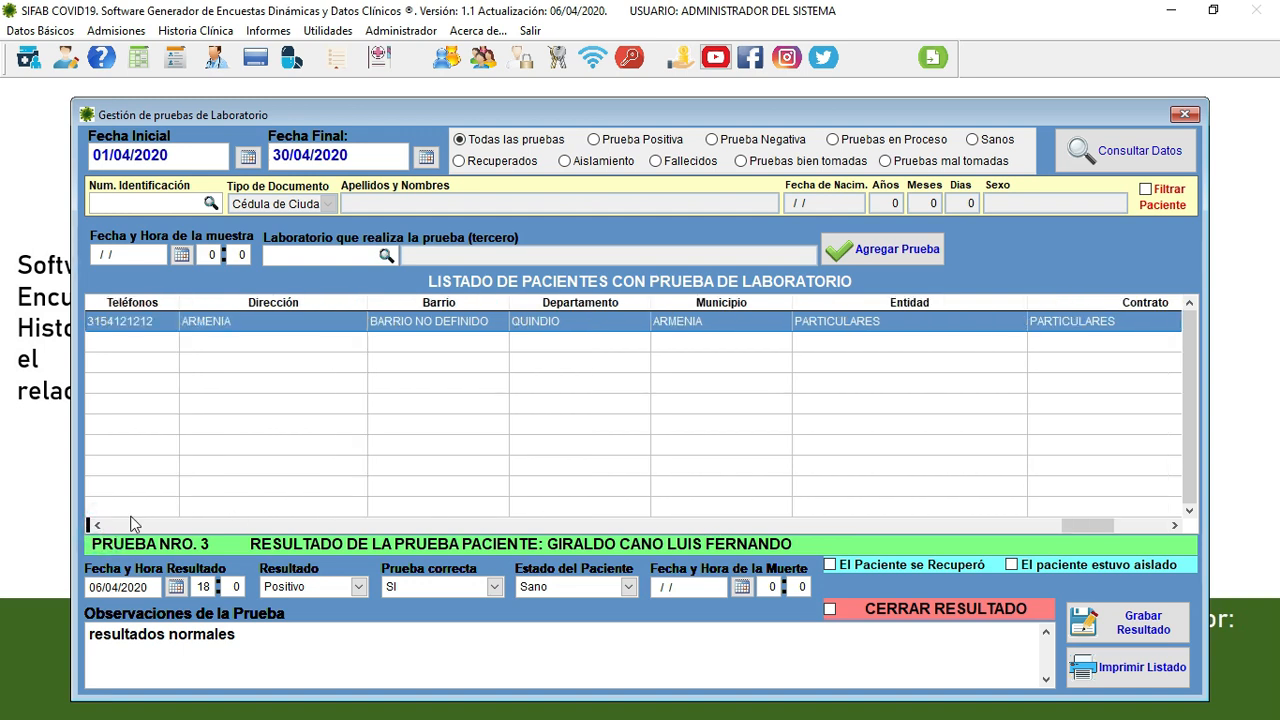
pyautogui.click(134, 525)
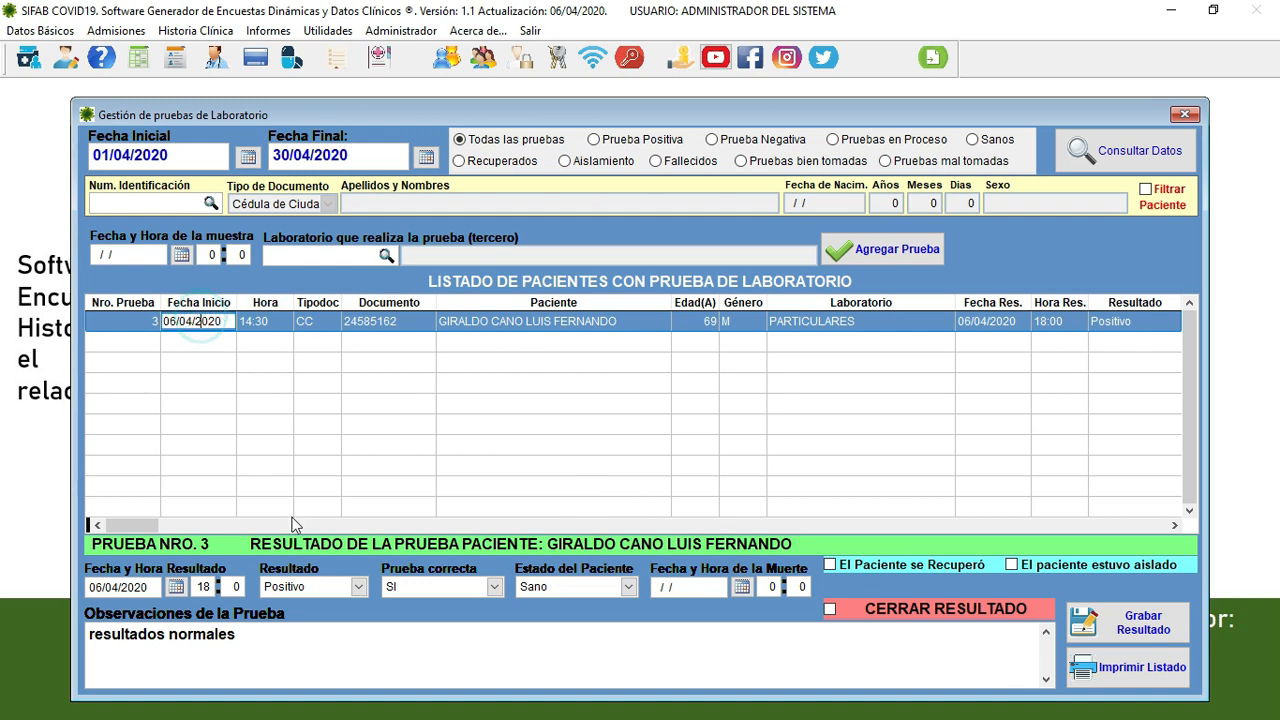
# - Set the result back to Negativo and mark the result as closed
pyautogui.click(311, 595)
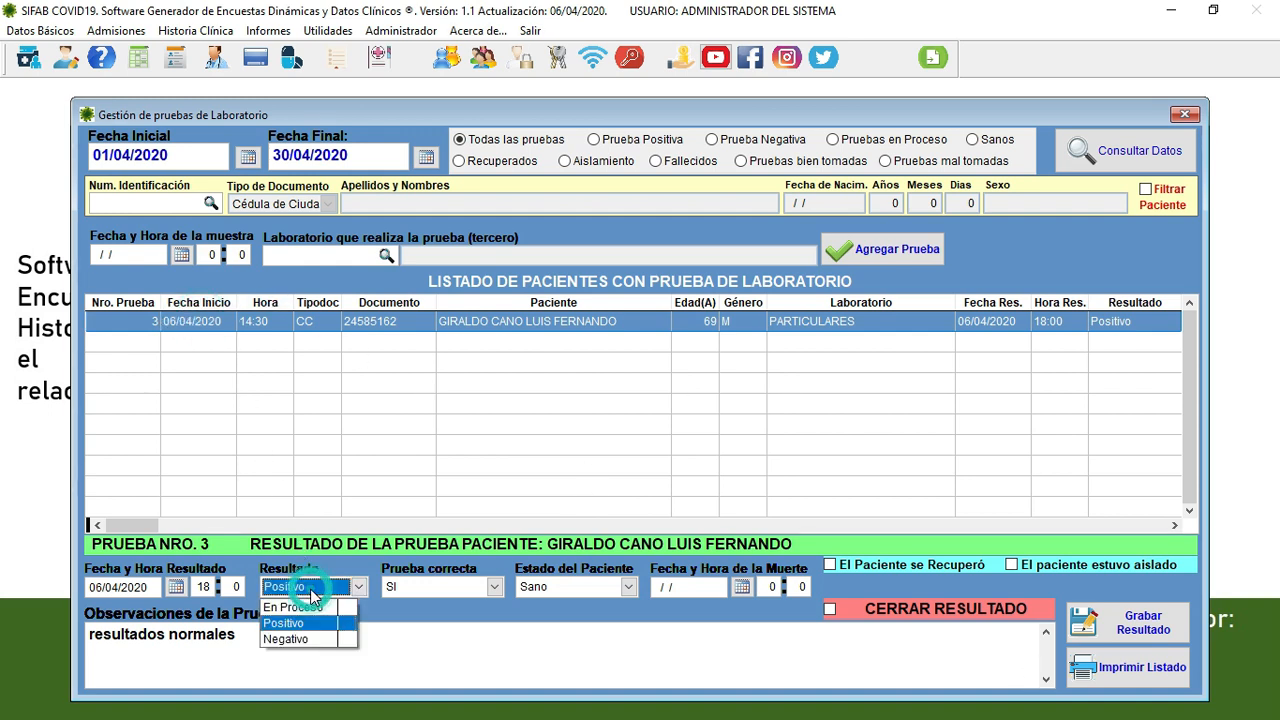
pyautogui.click(297, 639)
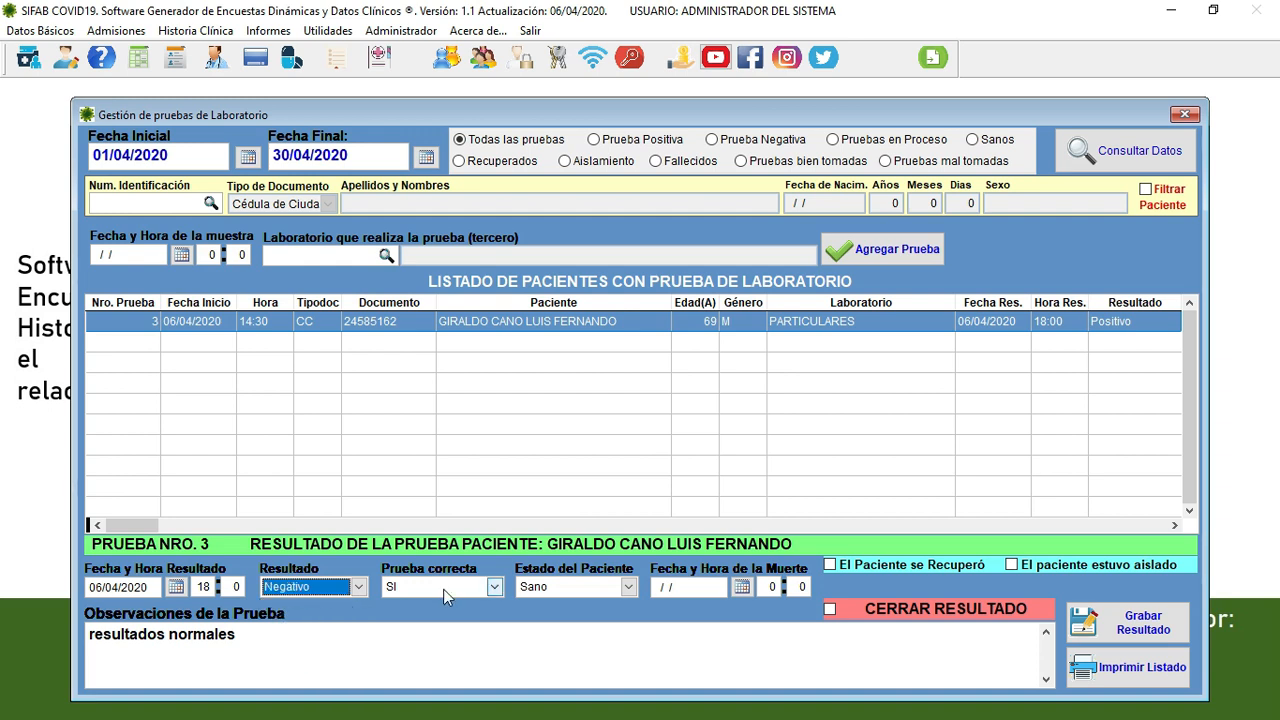
pyautogui.click(830, 609)
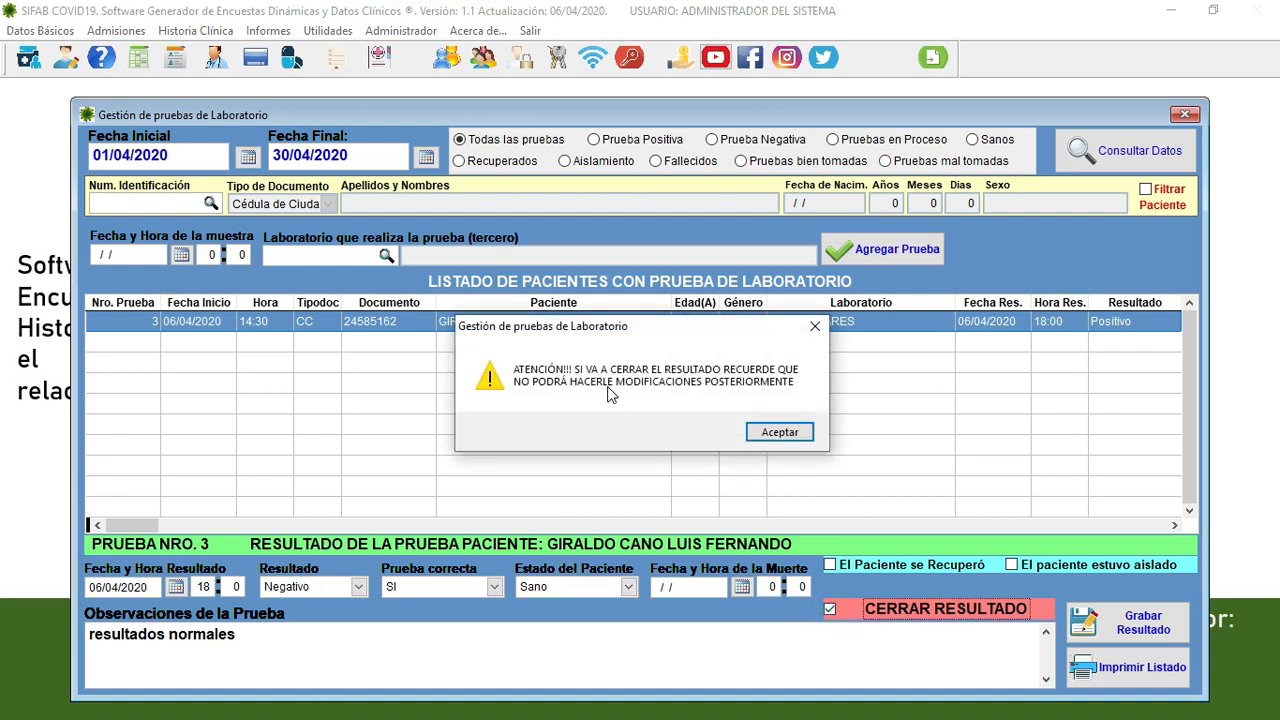
pyautogui.click(781, 434)
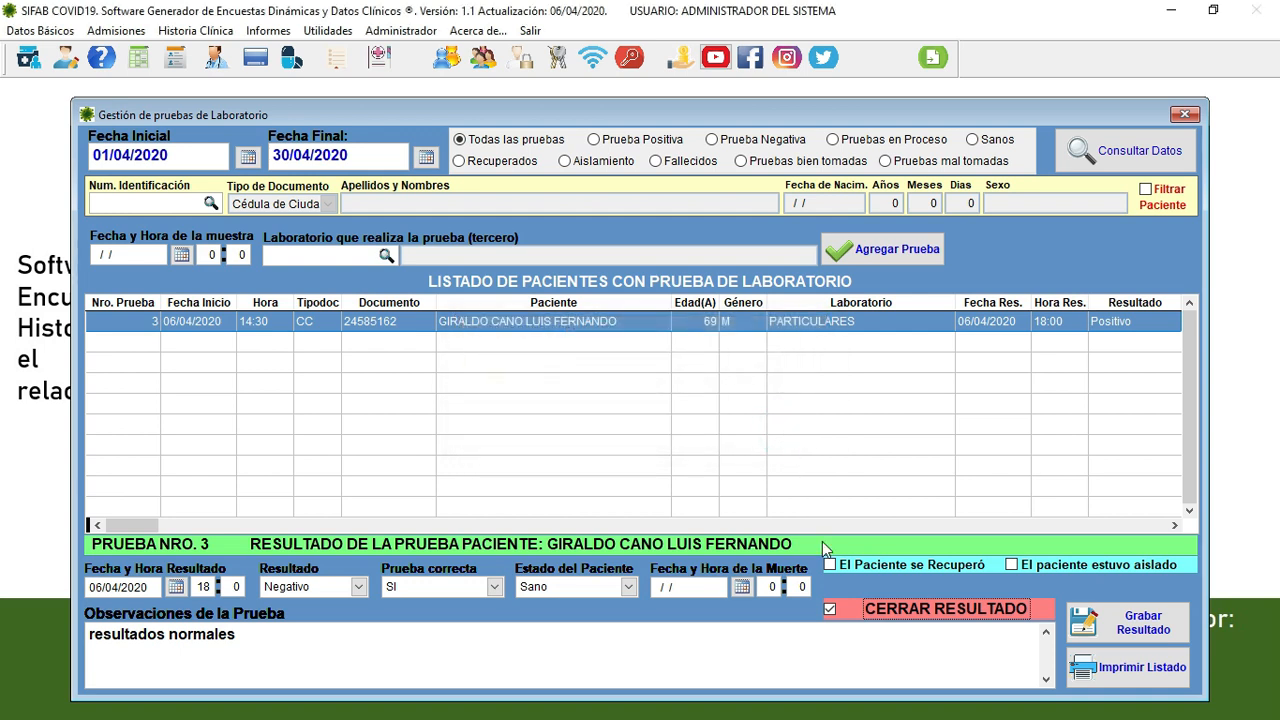
# - Save the closed Negativo result, confirming both prompts, and exit the laboratory tests window
pyautogui.click(1135, 632)
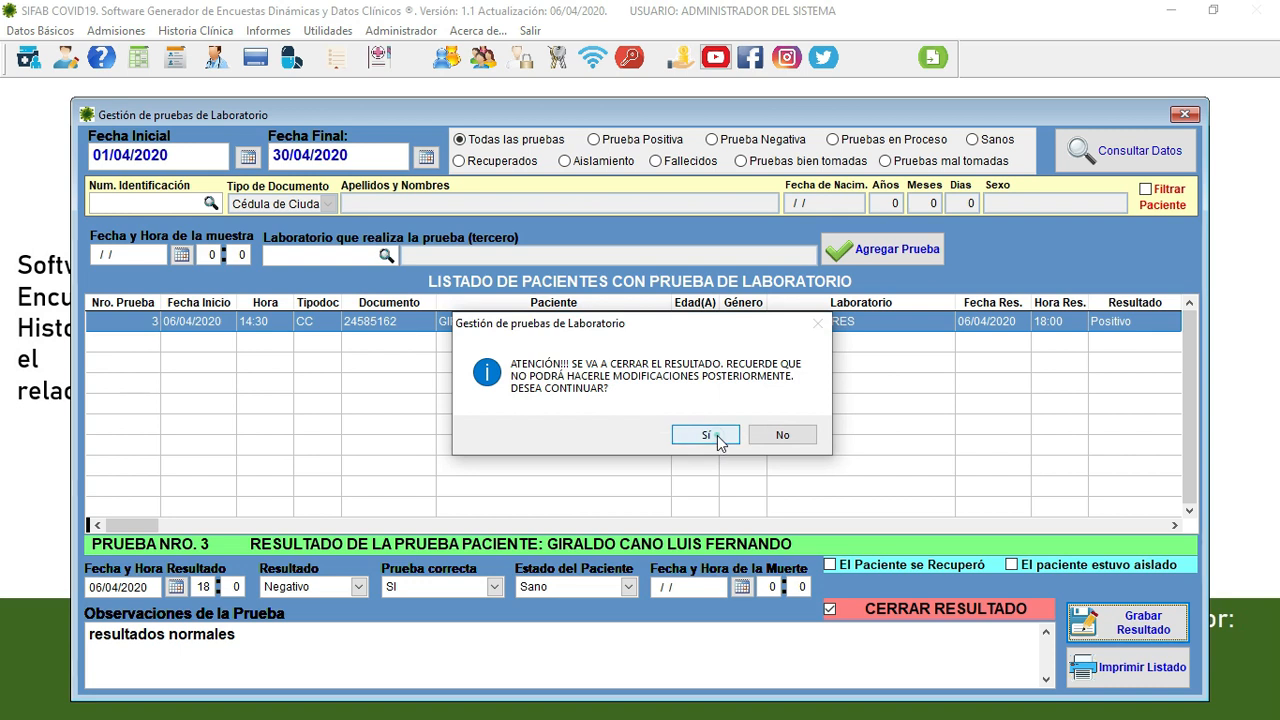
pyautogui.click(710, 436)
pyautogui.click(719, 440)
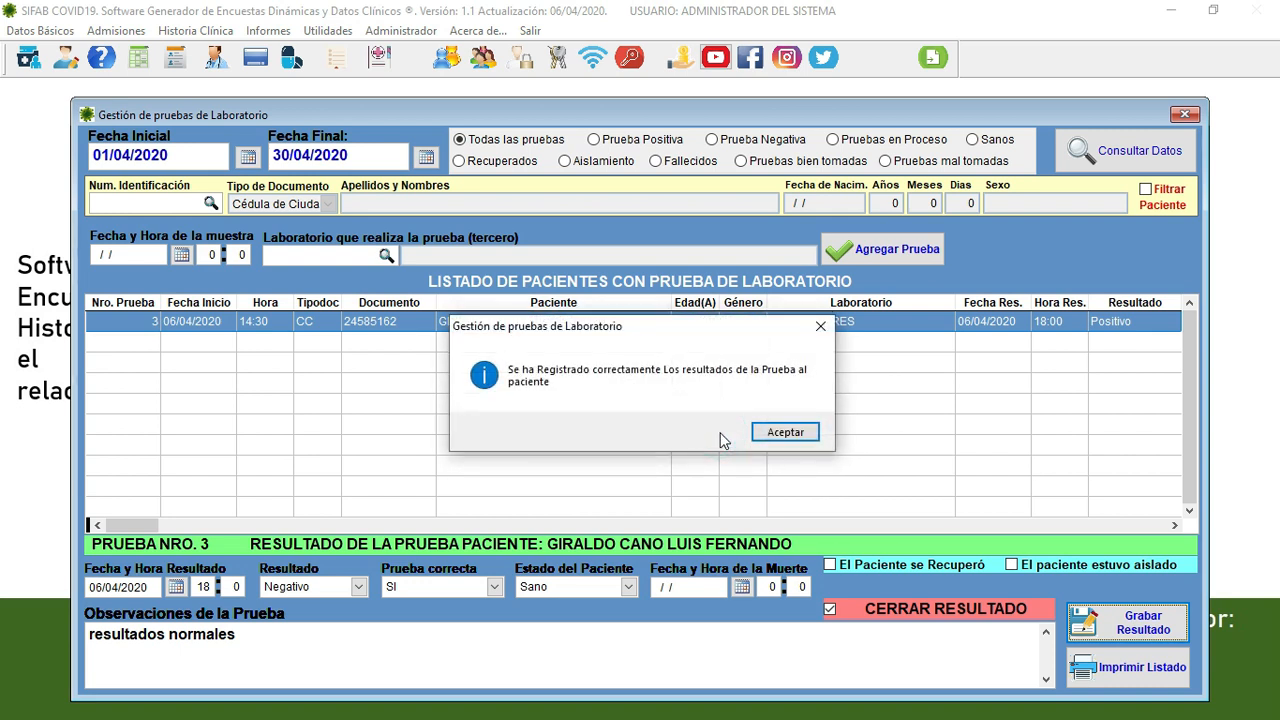
pyautogui.click(765, 434)
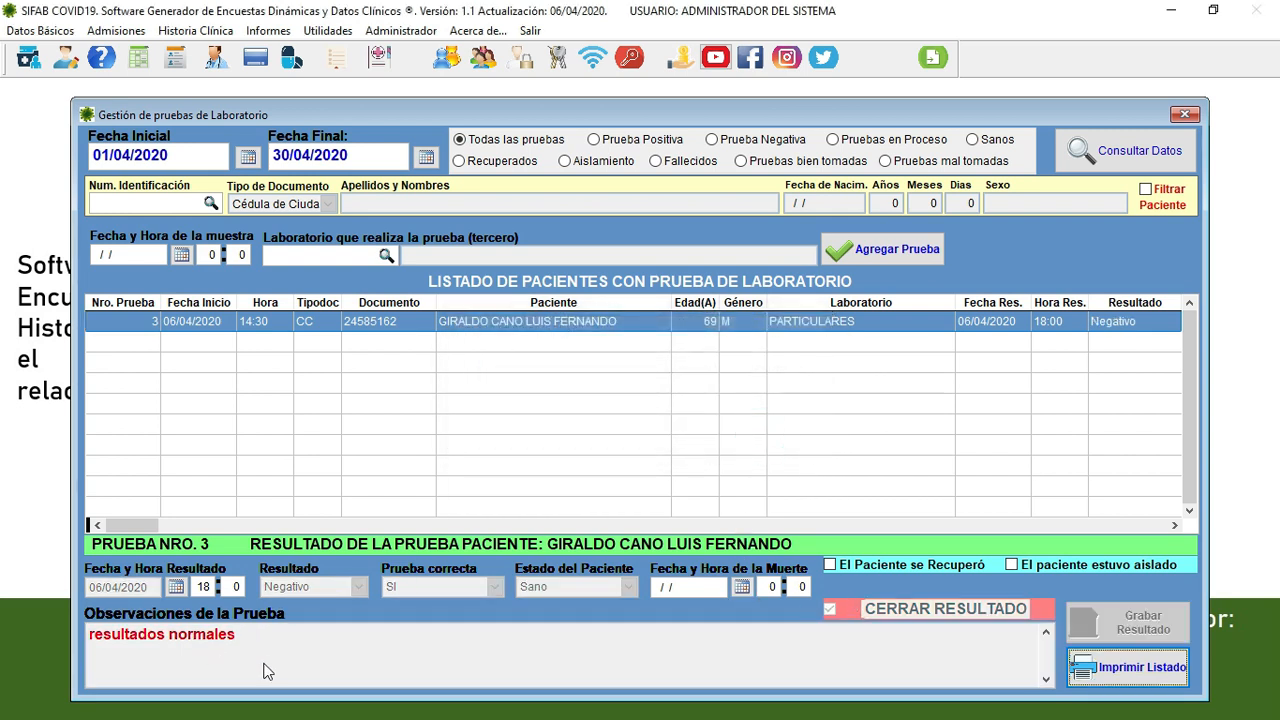
pyautogui.click(498, 322)
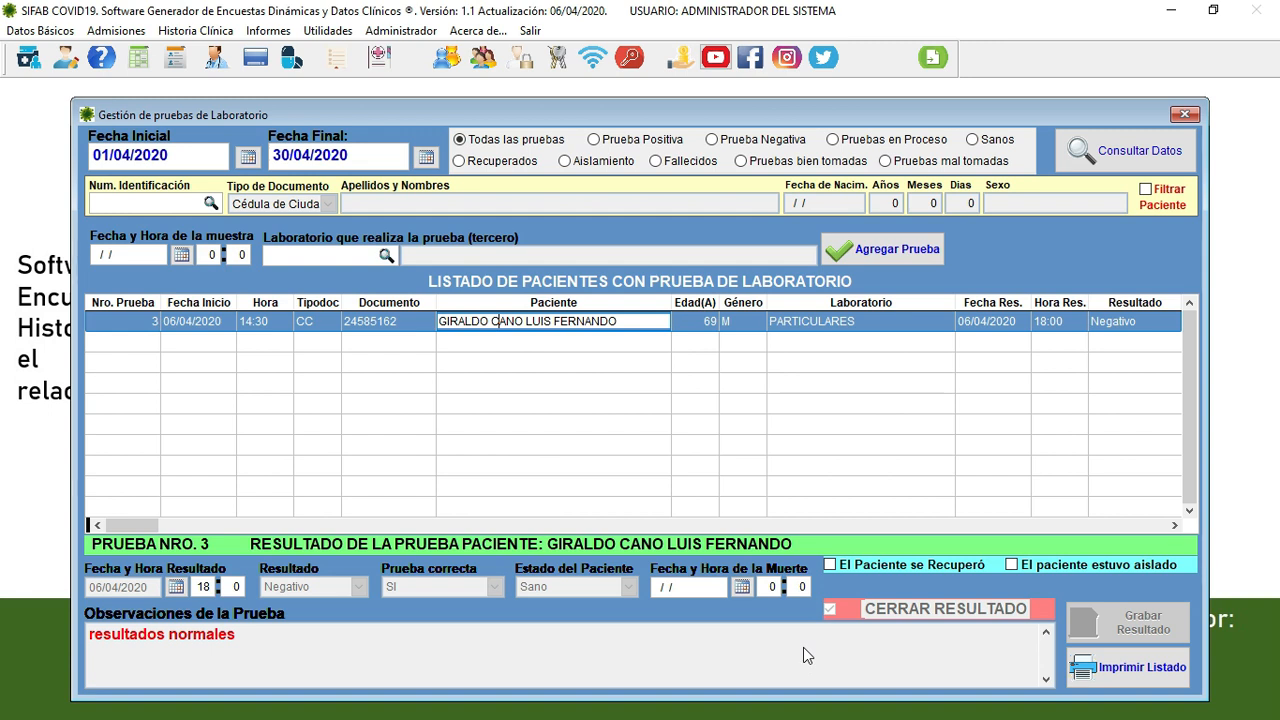
pyautogui.press('Escape')
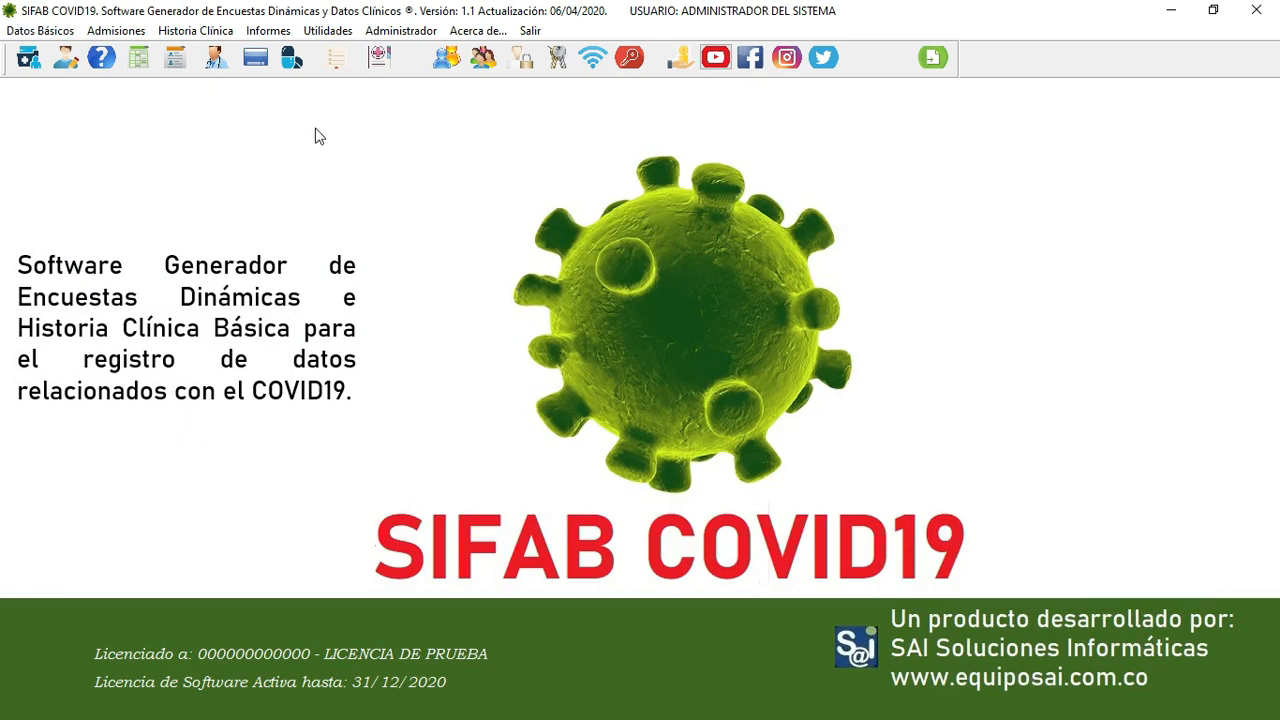
# - Review and close the empty Historia de Procedimiento window, then show Datos Básicos options
pyautogui.click(205, 31)
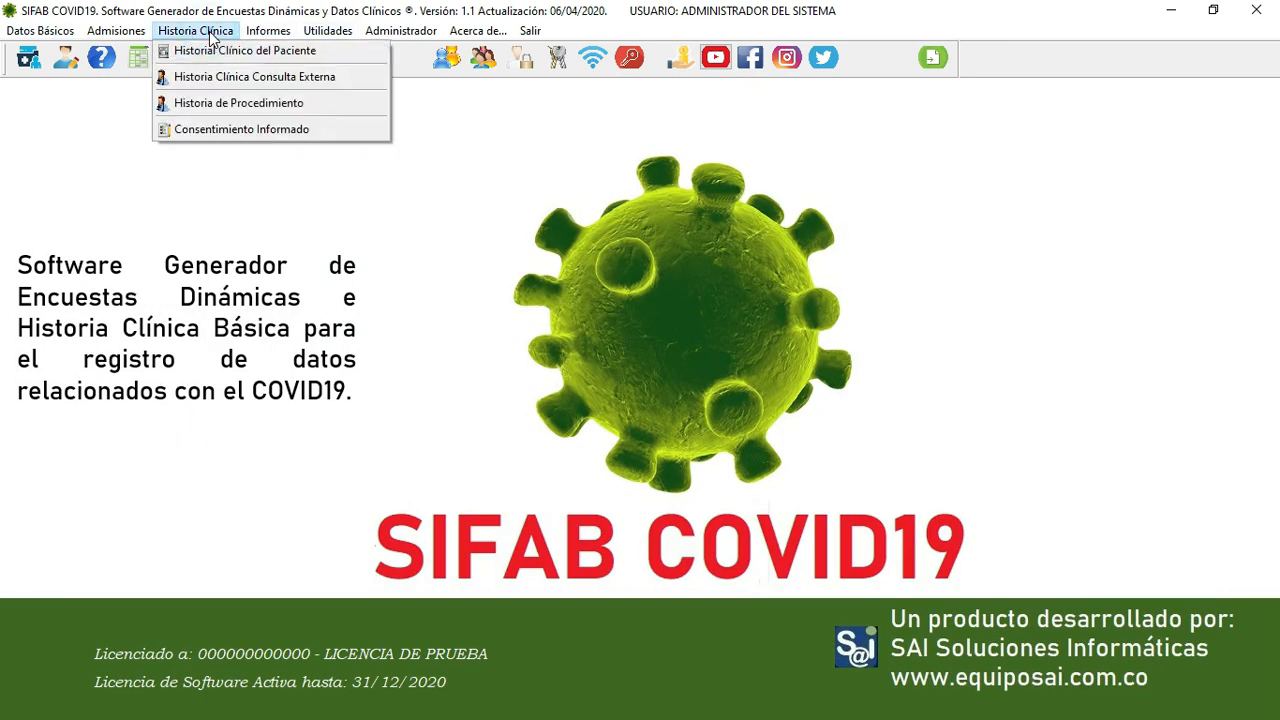
pyautogui.click(235, 102)
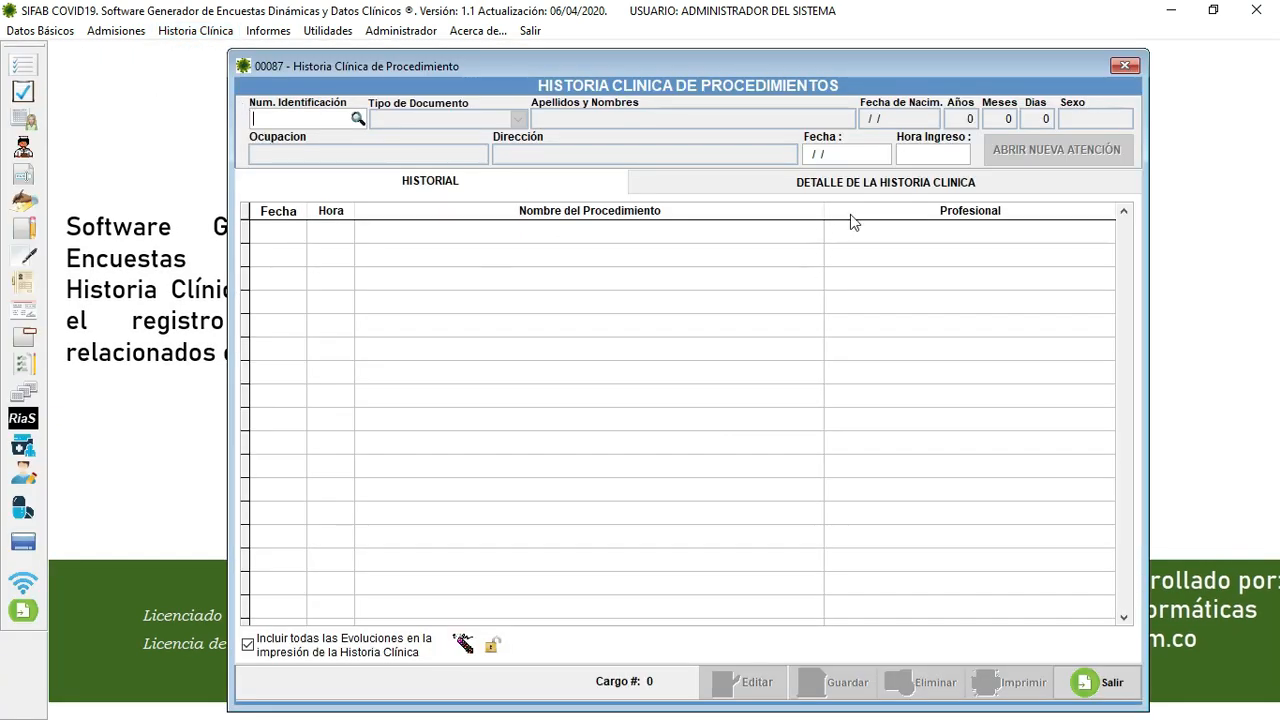
pyautogui.click(878, 181)
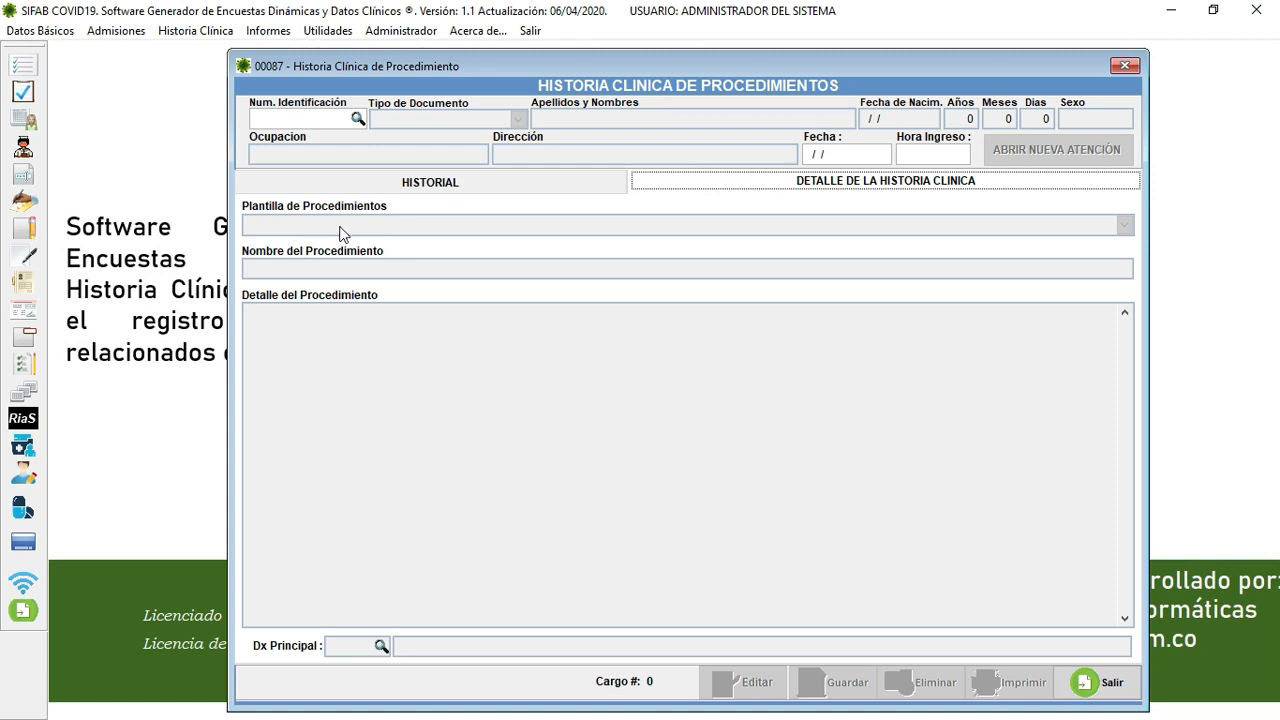
pyautogui.click(1083, 681)
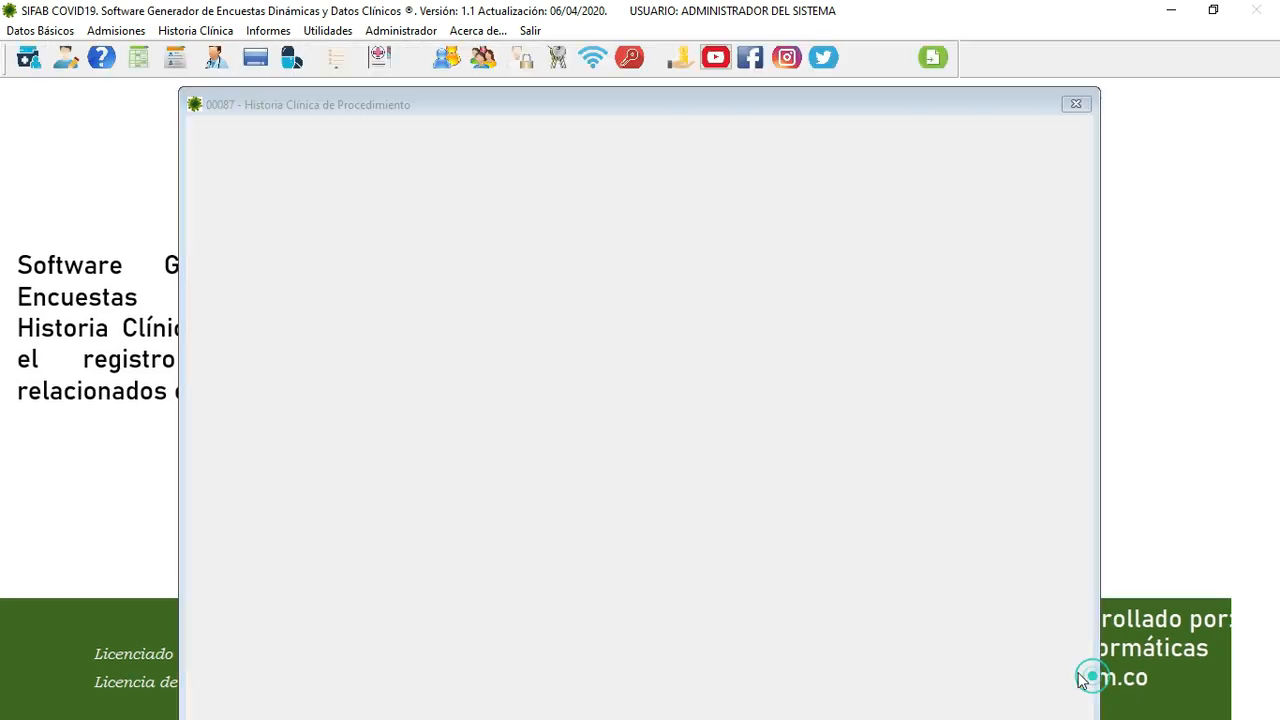
pyautogui.click(38, 30)
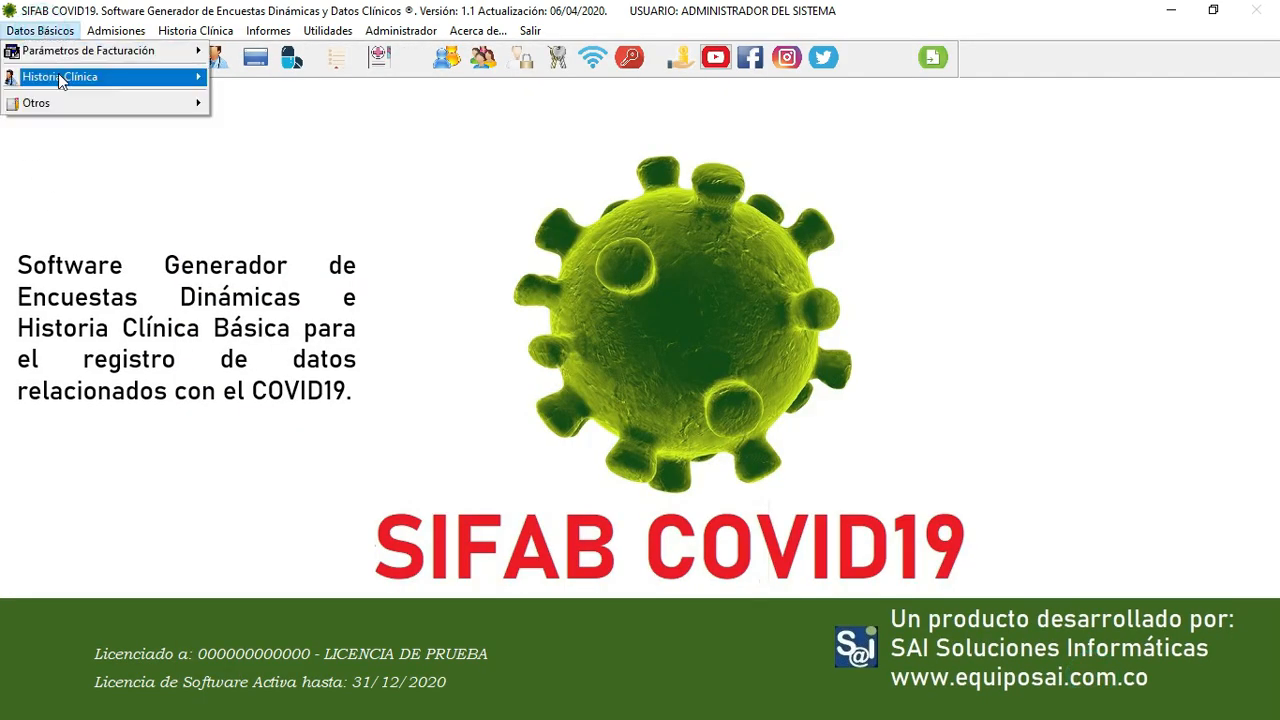
pyautogui.moveTo(58, 77)
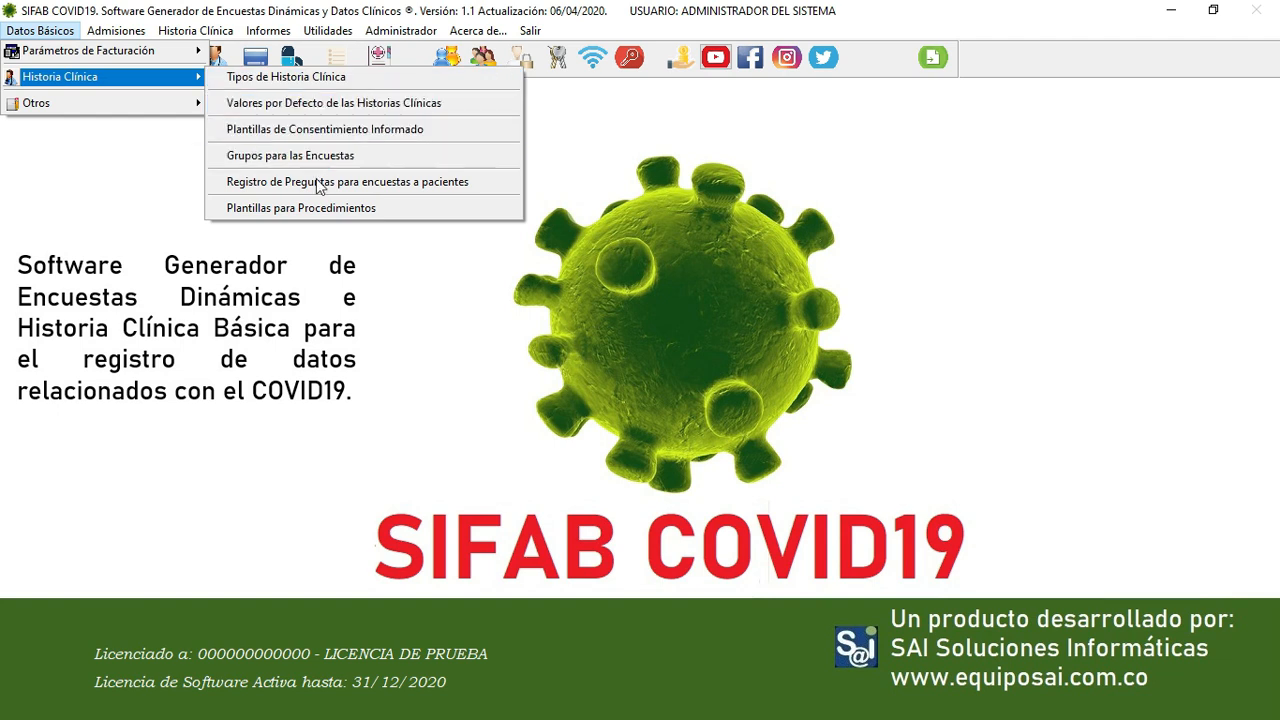
# - Open and close the empty Plantillas para Procedimientos window, then list the Historias Clínicas reports
pyautogui.click(313, 209)
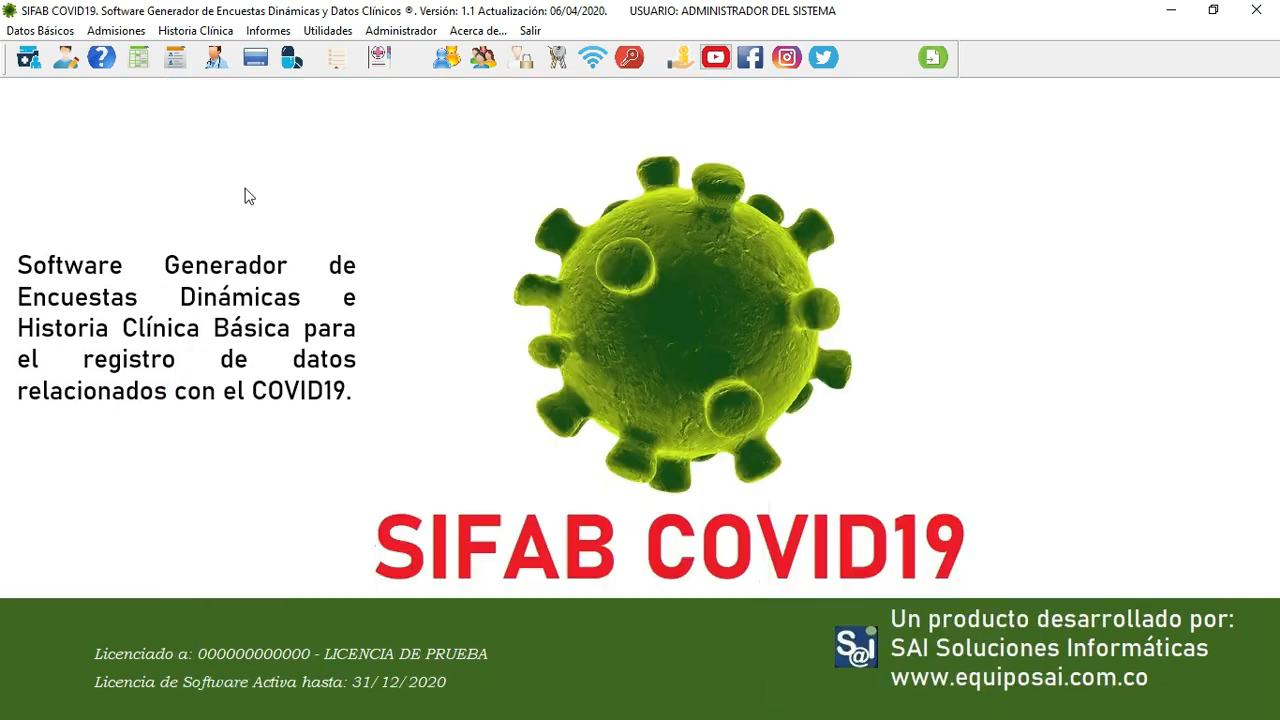
pyautogui.click(212, 36)
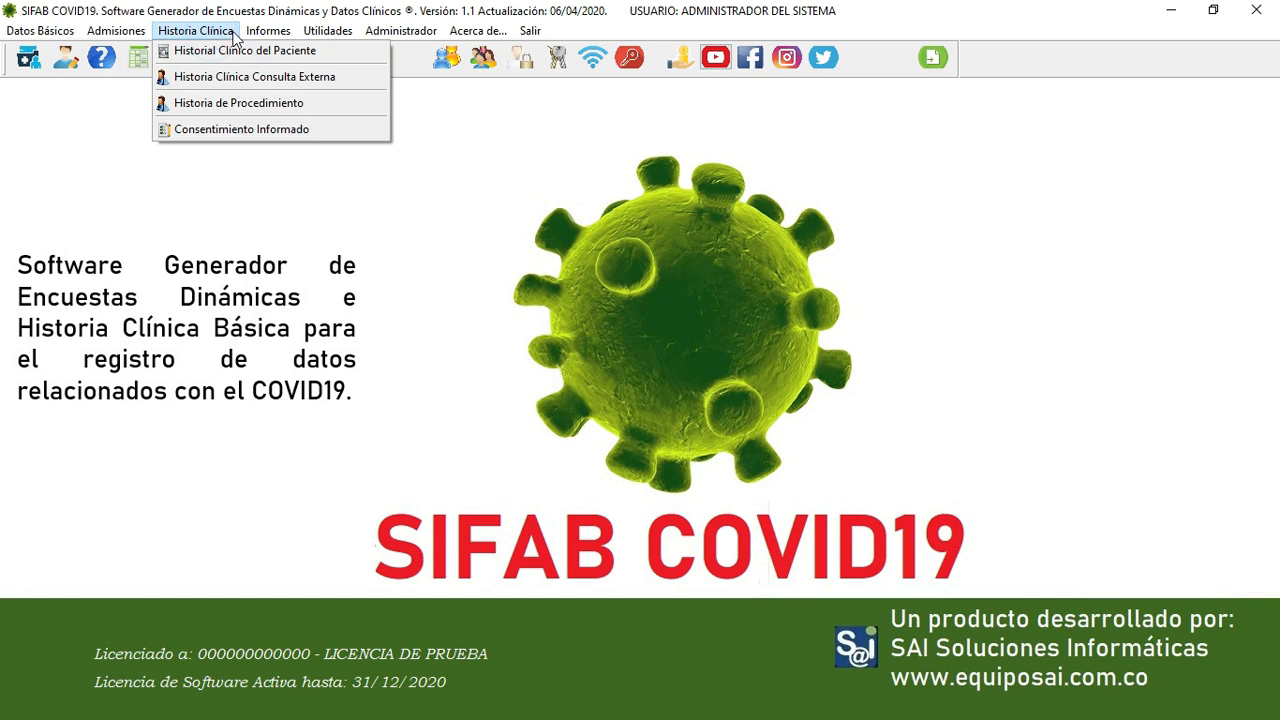
pyautogui.moveTo(268, 34)
pyautogui.moveTo(278, 62)
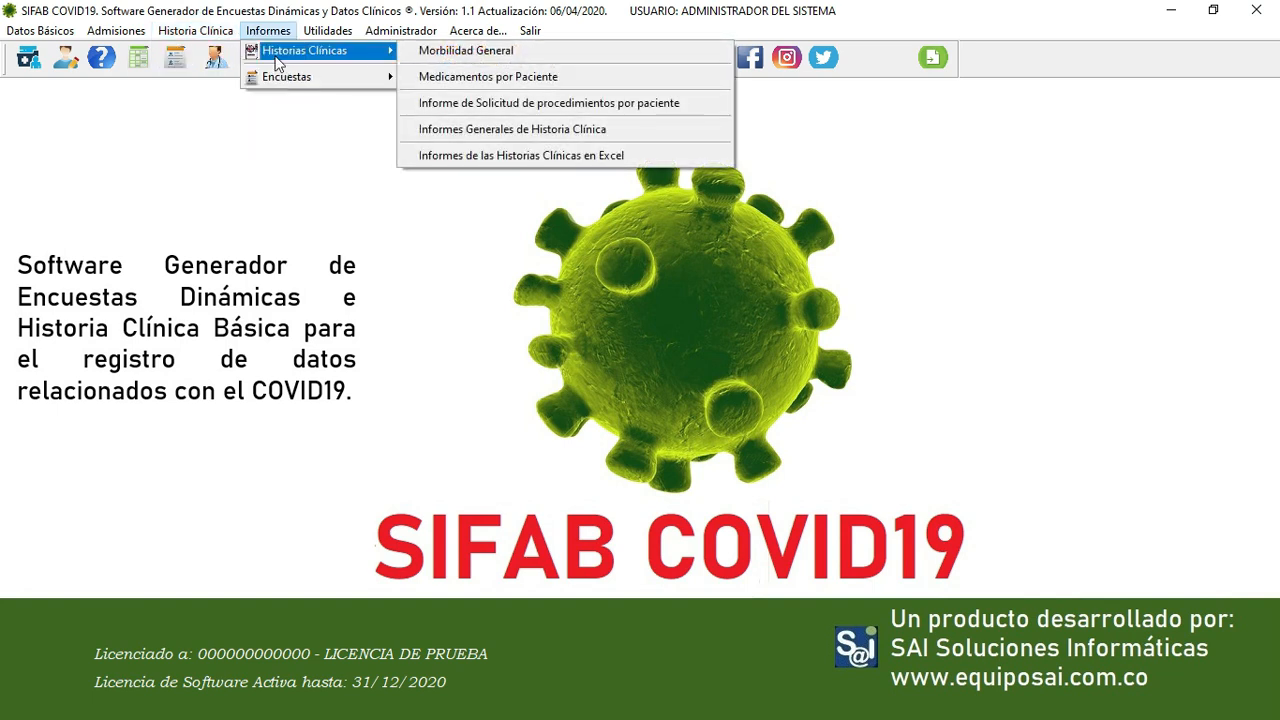
# - Review and close the Morbilidad General and Informes Generales de Historia Clínica report windows, then list the Encuestas reports
pyautogui.click(512, 52)
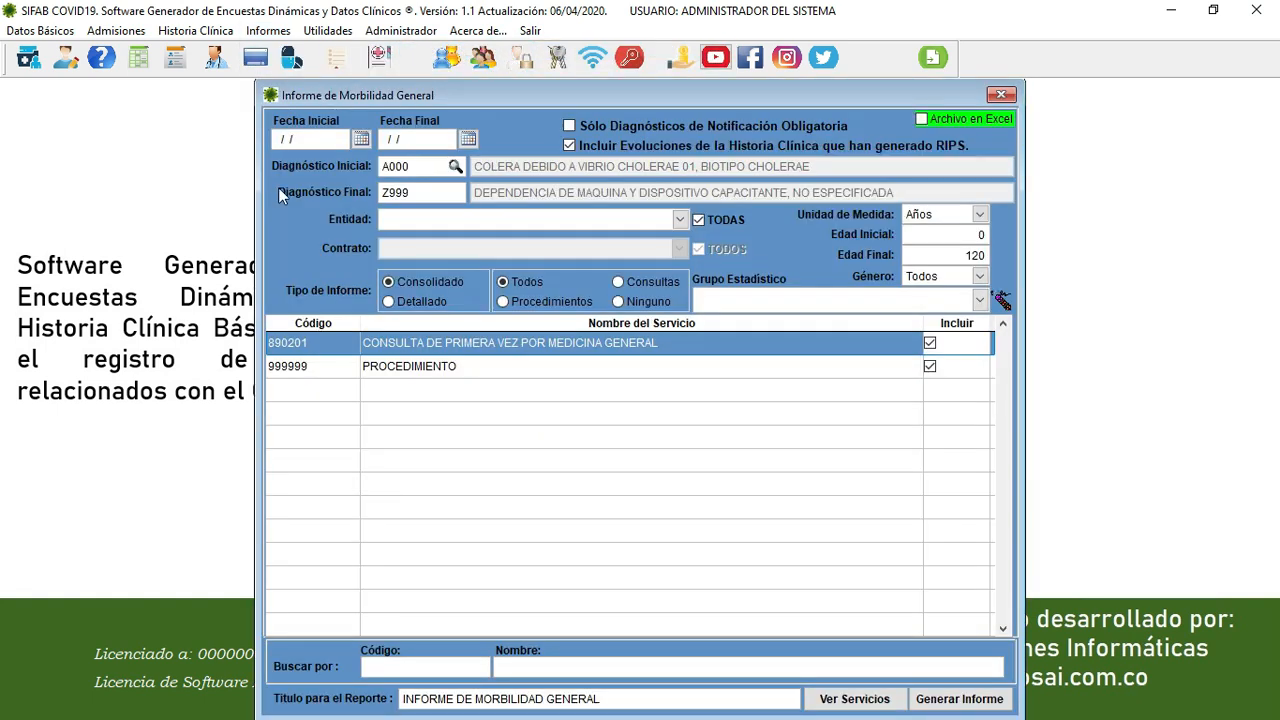
pyautogui.click(1001, 95)
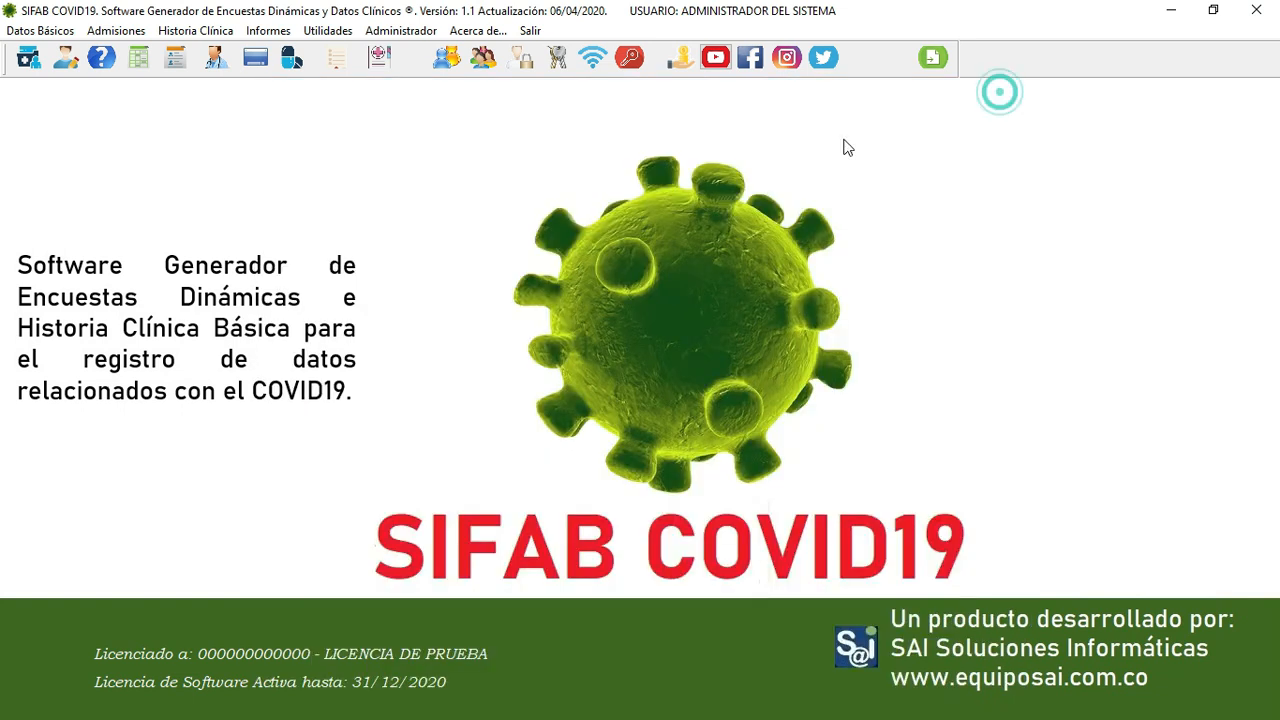
pyautogui.click(268, 30)
pyautogui.moveTo(289, 57)
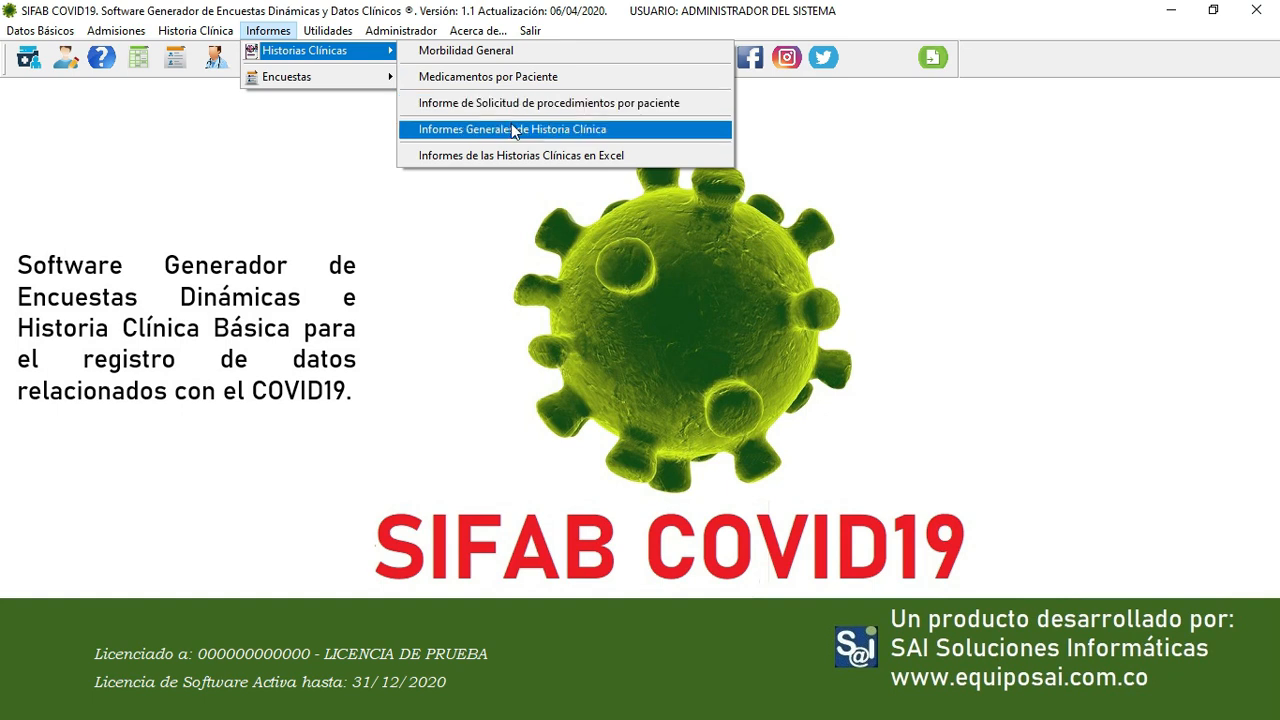
pyautogui.click(562, 133)
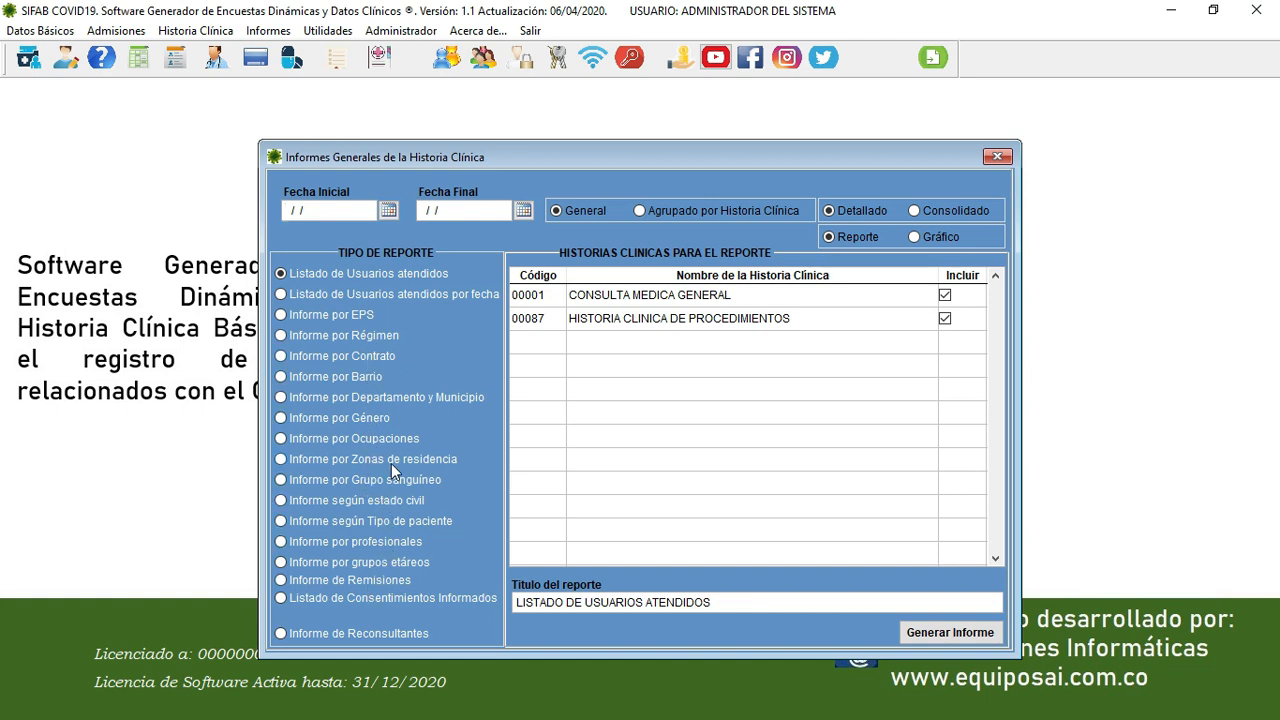
pyautogui.click(996, 158)
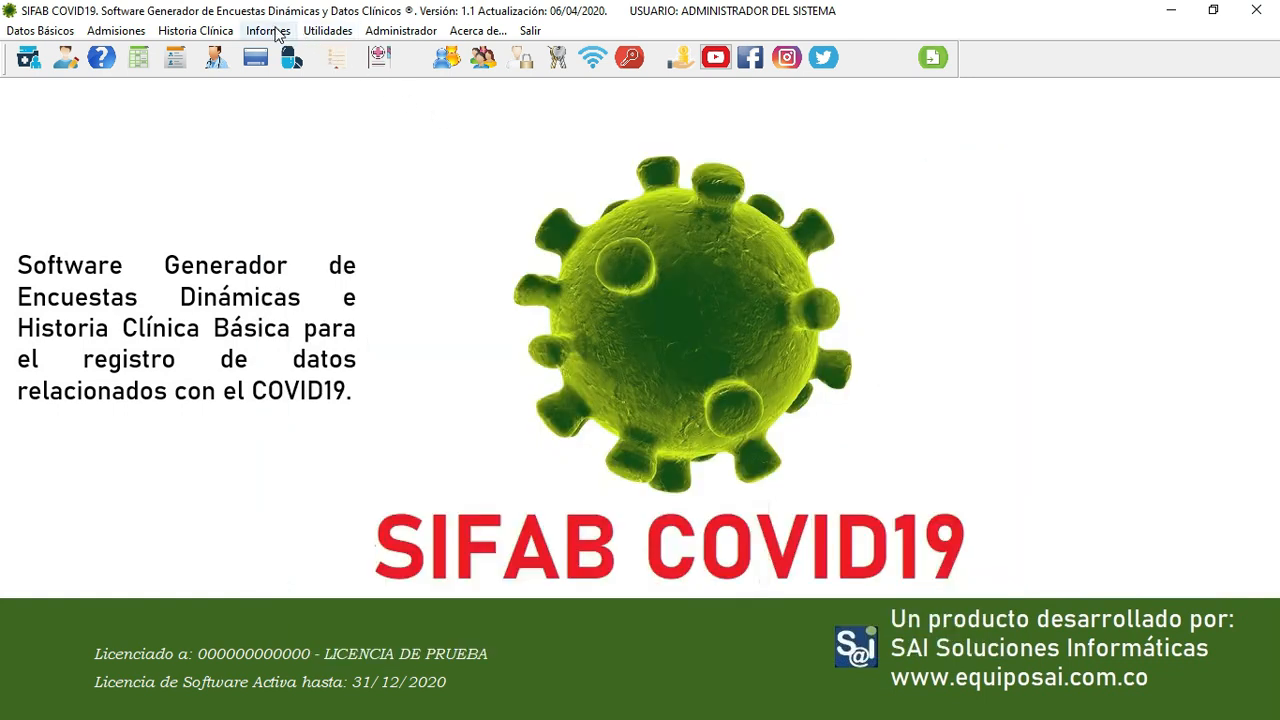
pyautogui.click(277, 35)
# - Open the patient survey report as consolidated by contract, with all entities and all question groups
pyautogui.moveTo(293, 74)
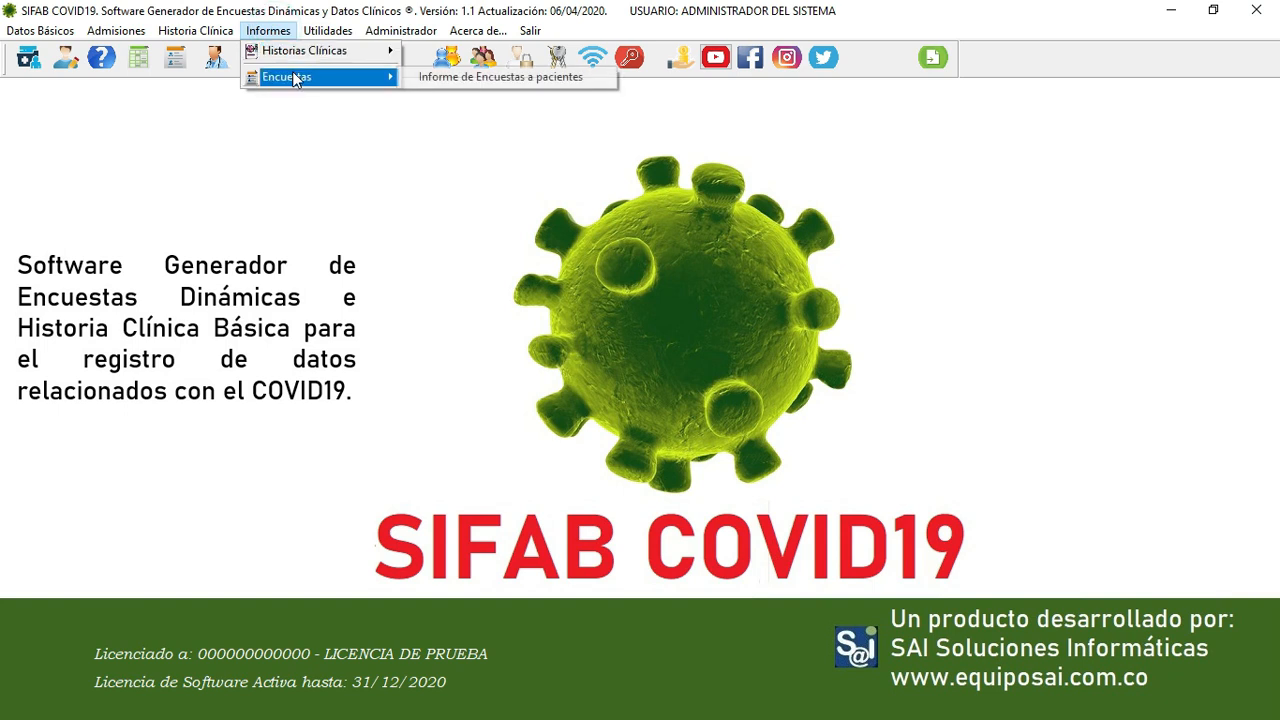
pyautogui.click(508, 77)
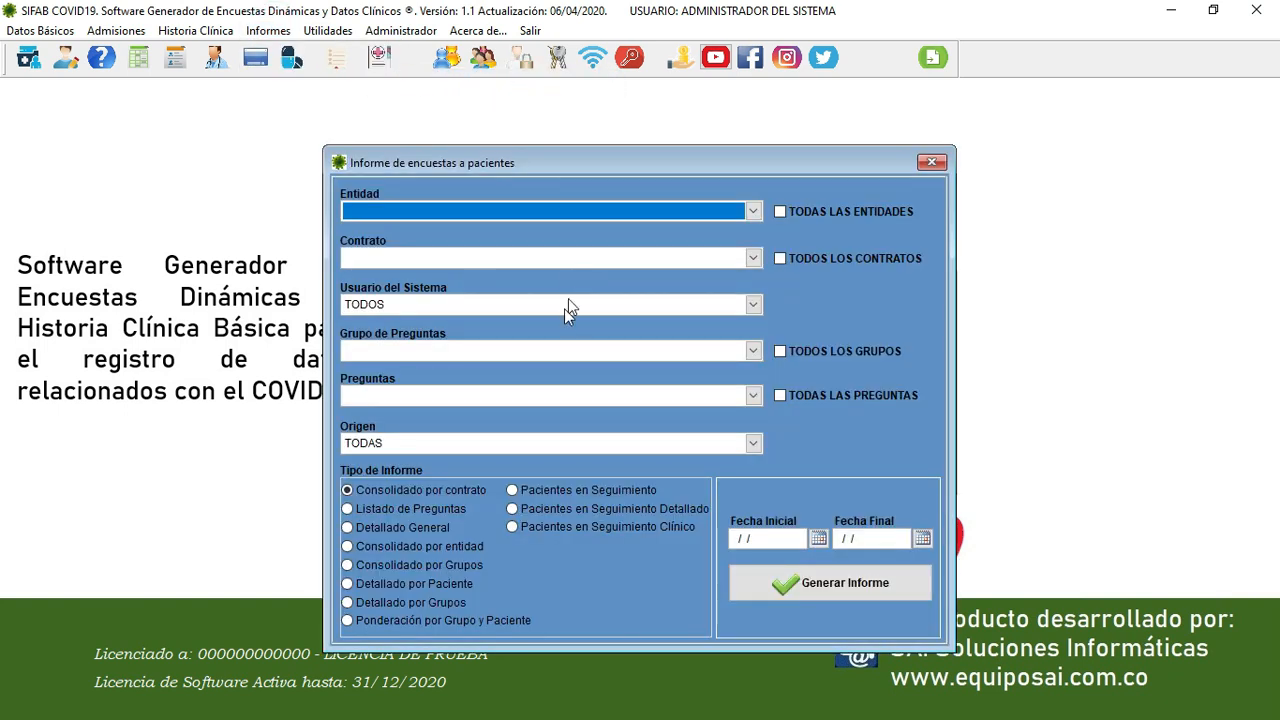
pyautogui.click(440, 492)
pyautogui.click(795, 208)
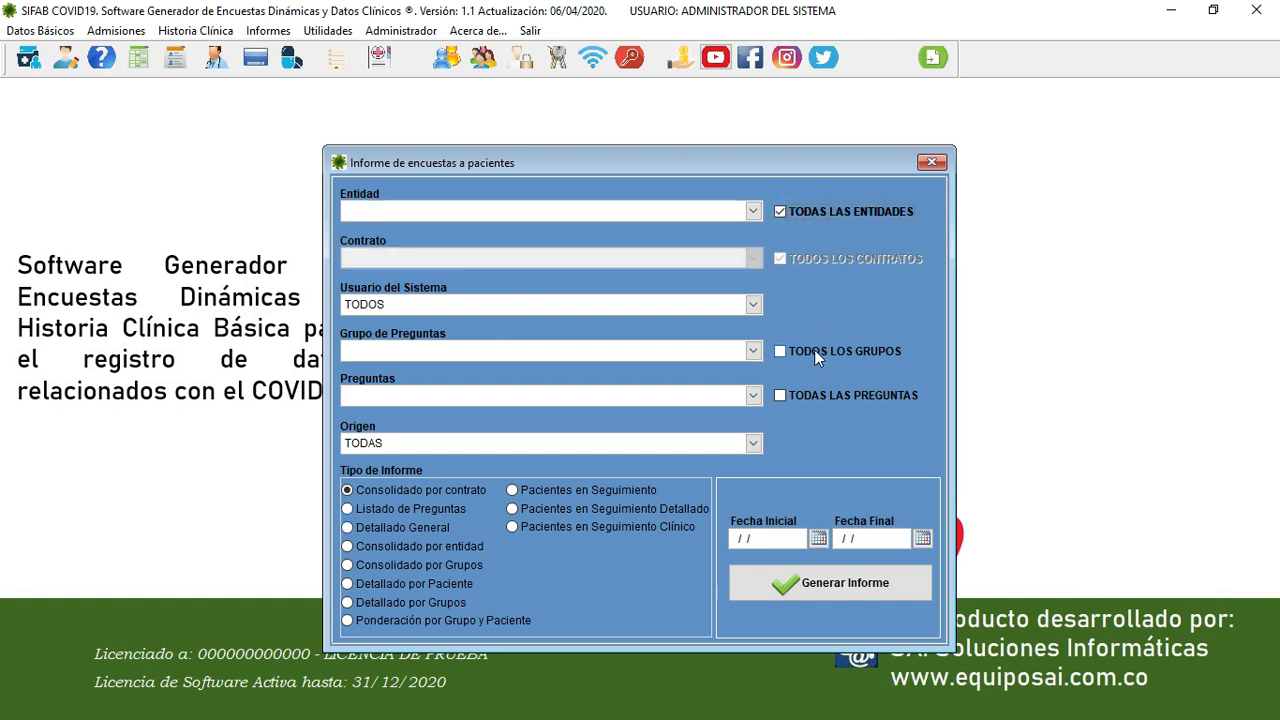
pyautogui.click(816, 357)
# - Set the period 01/04/2020–30/04/2020 and generate the Listado de Preguntas report
pyautogui.click(818, 538)
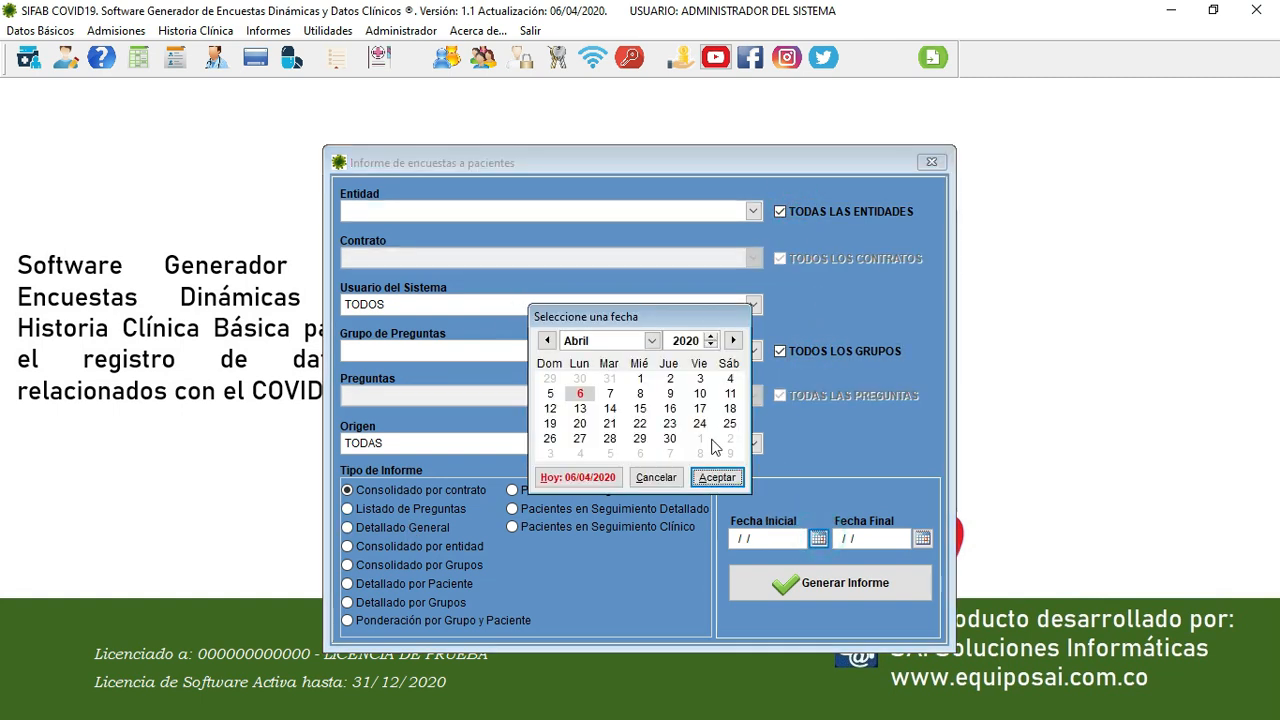
pyautogui.click(640, 378)
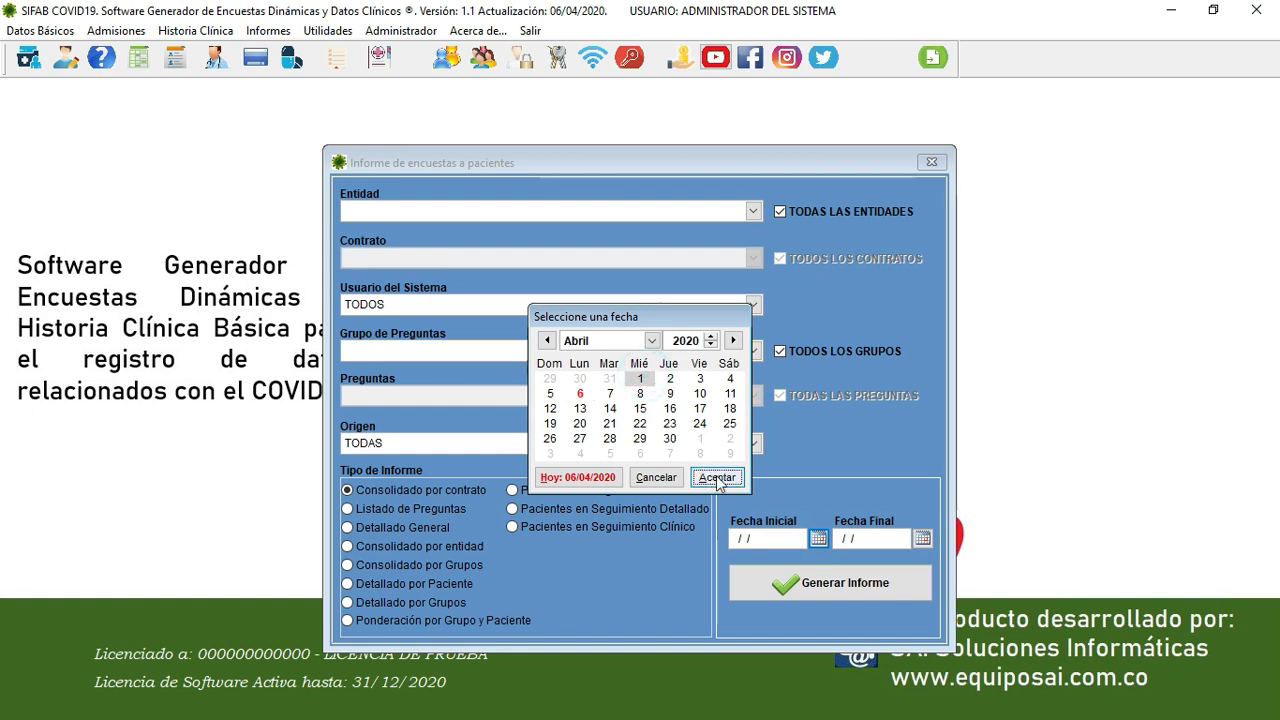
pyautogui.click(716, 477)
pyautogui.click(922, 540)
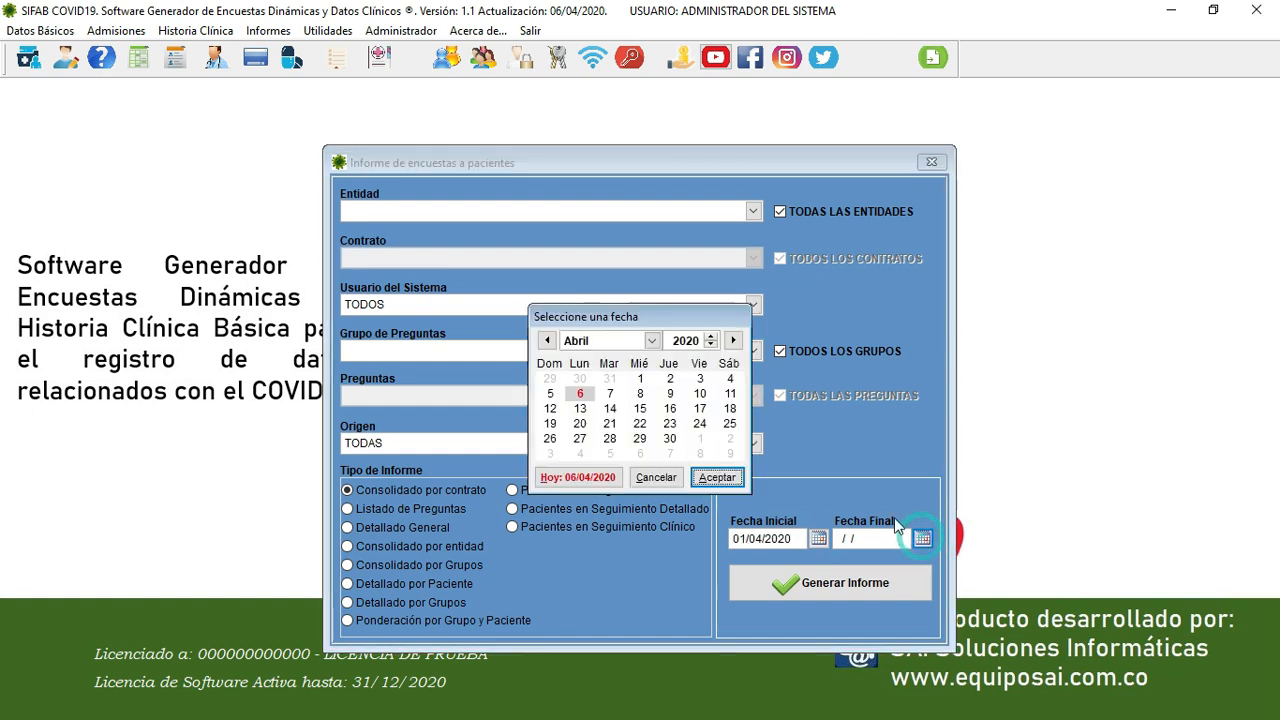
pyautogui.click(670, 438)
pyautogui.click(716, 477)
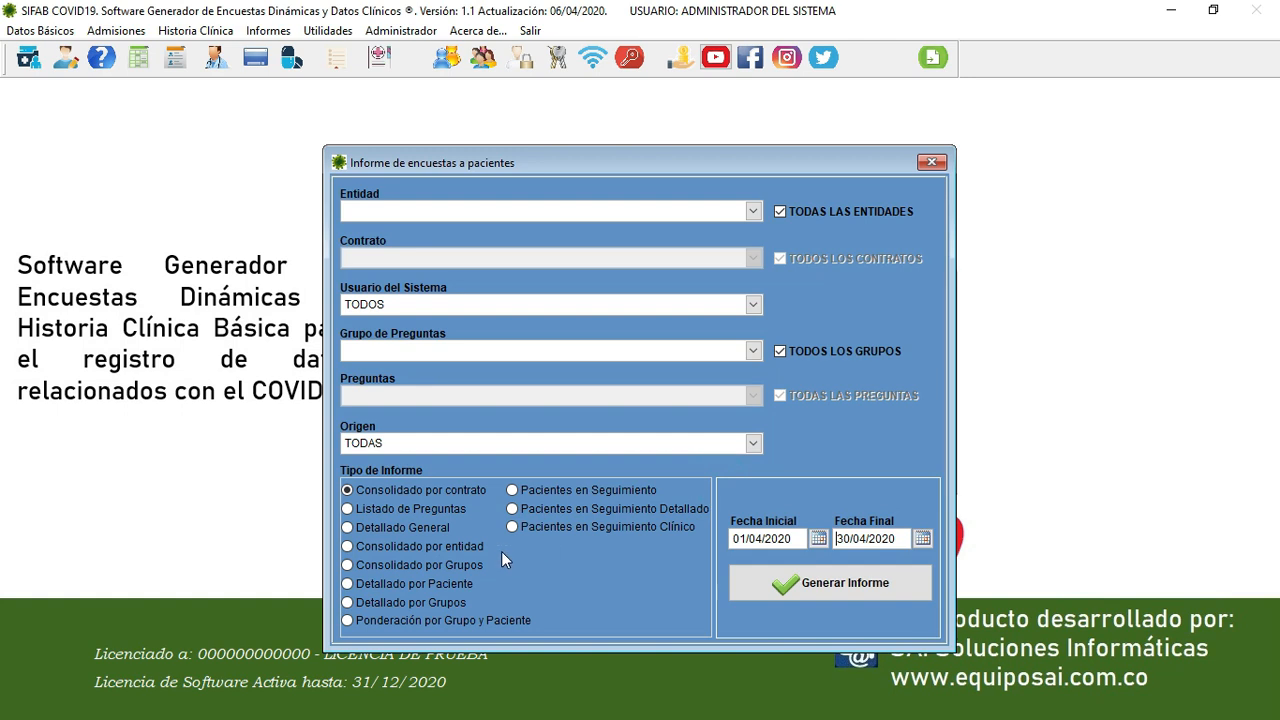
pyautogui.click(386, 508)
pyautogui.click(859, 586)
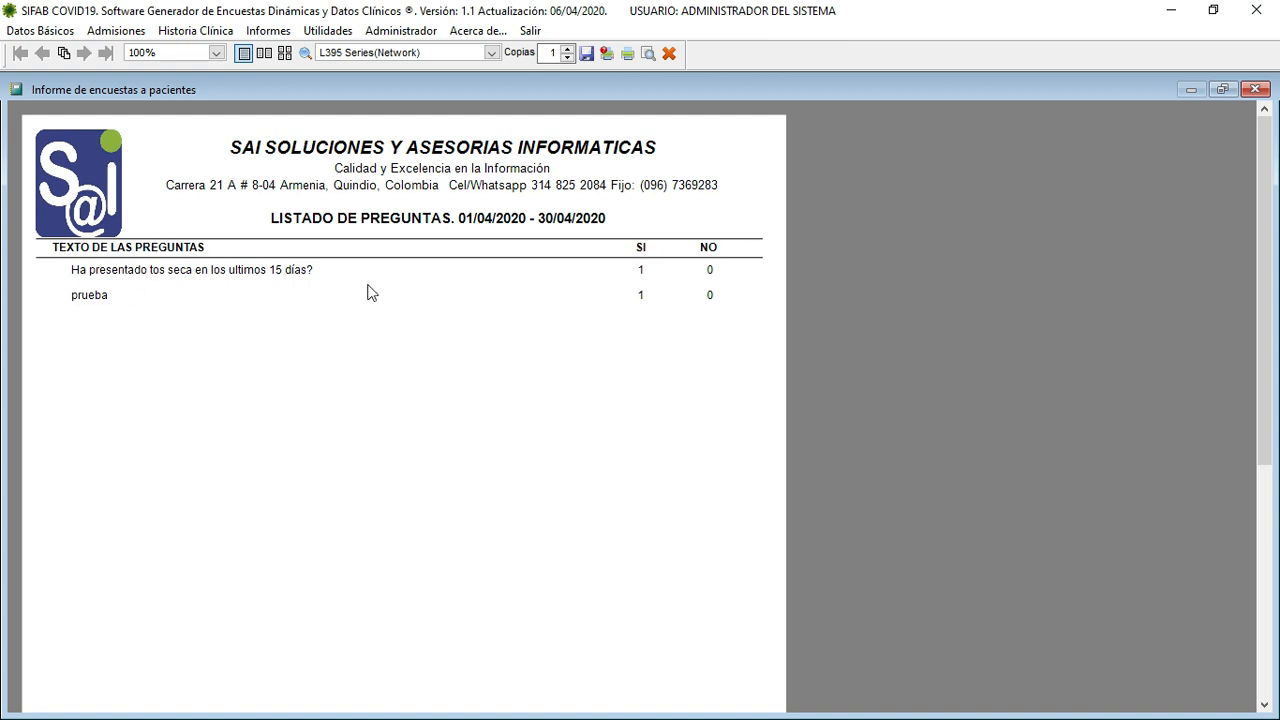
# - Generate and review the Detallado General and Consolidado por entidad survey reports
pyautogui.click(666, 56)
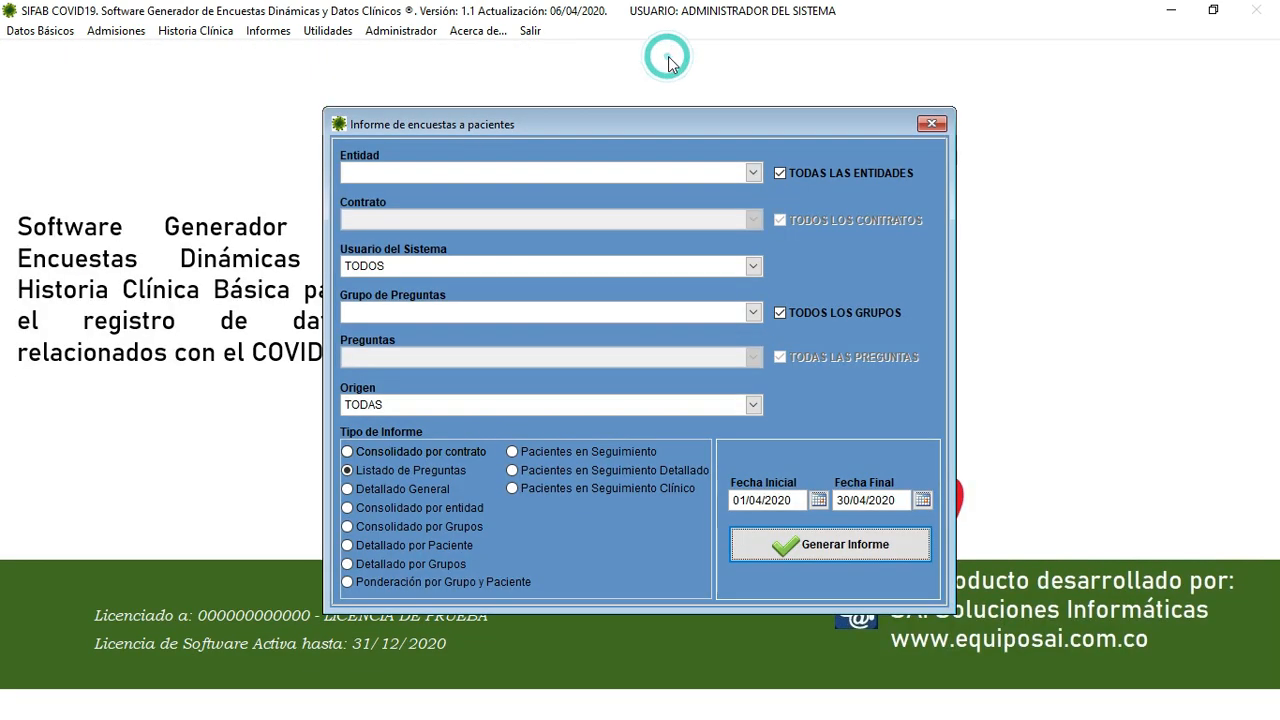
pyautogui.click(390, 527)
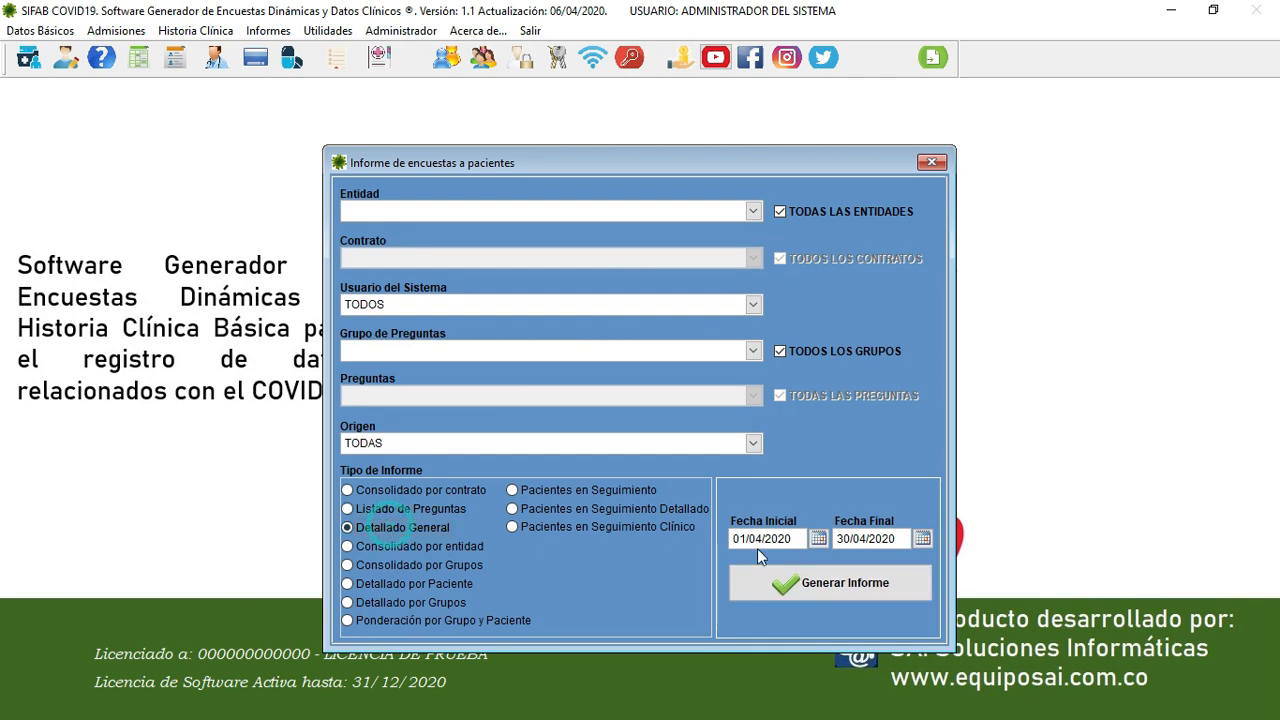
pyautogui.click(830, 583)
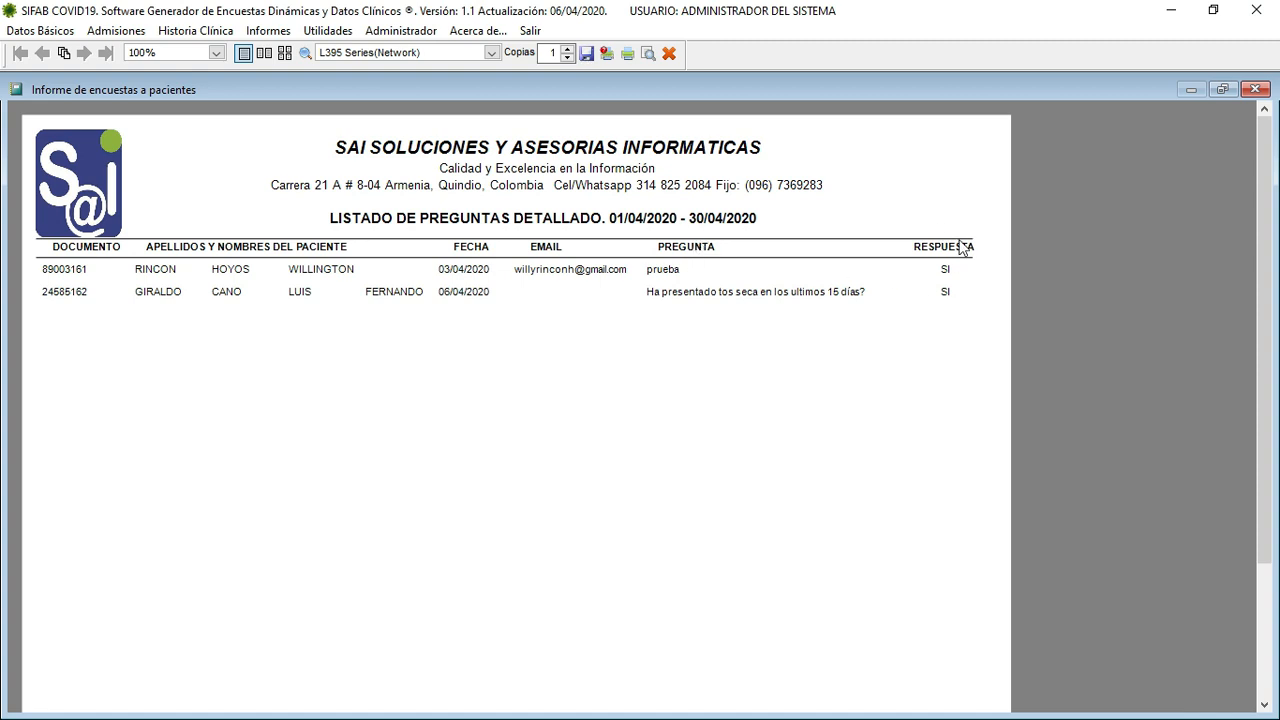
pyautogui.click(1256, 90)
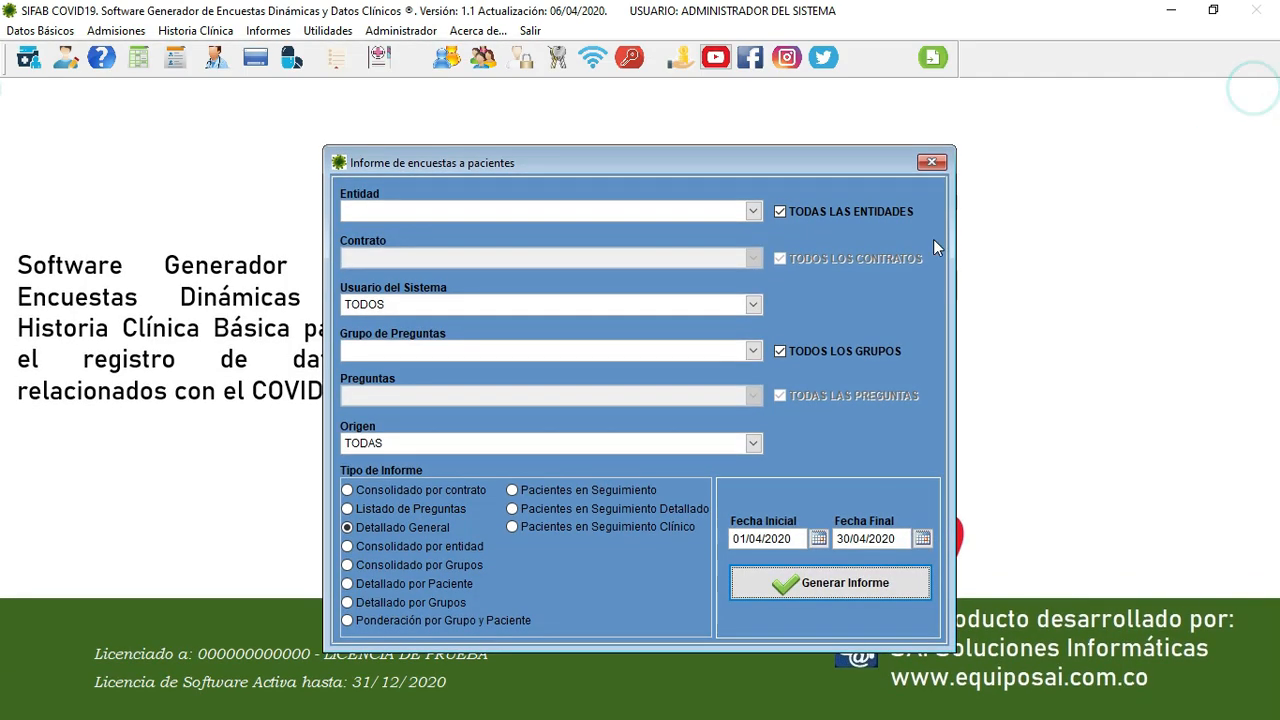
pyautogui.click(383, 546)
pyautogui.click(800, 582)
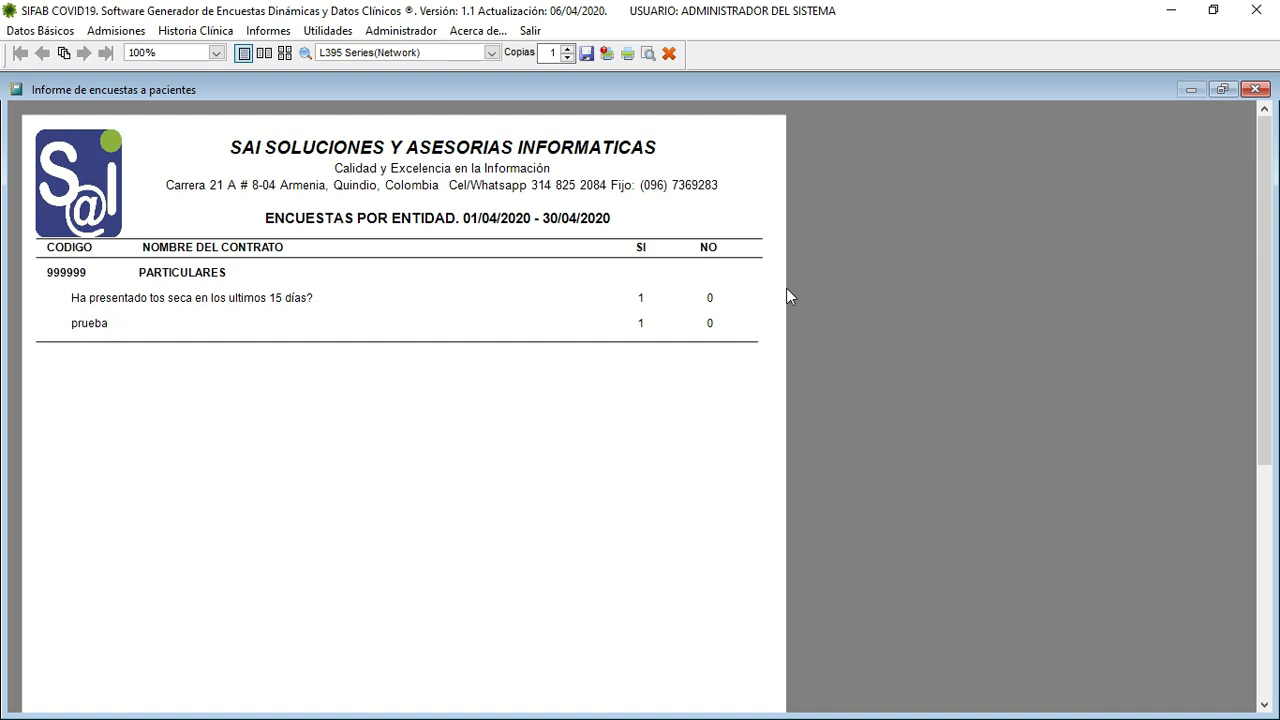
pyautogui.click(669, 53)
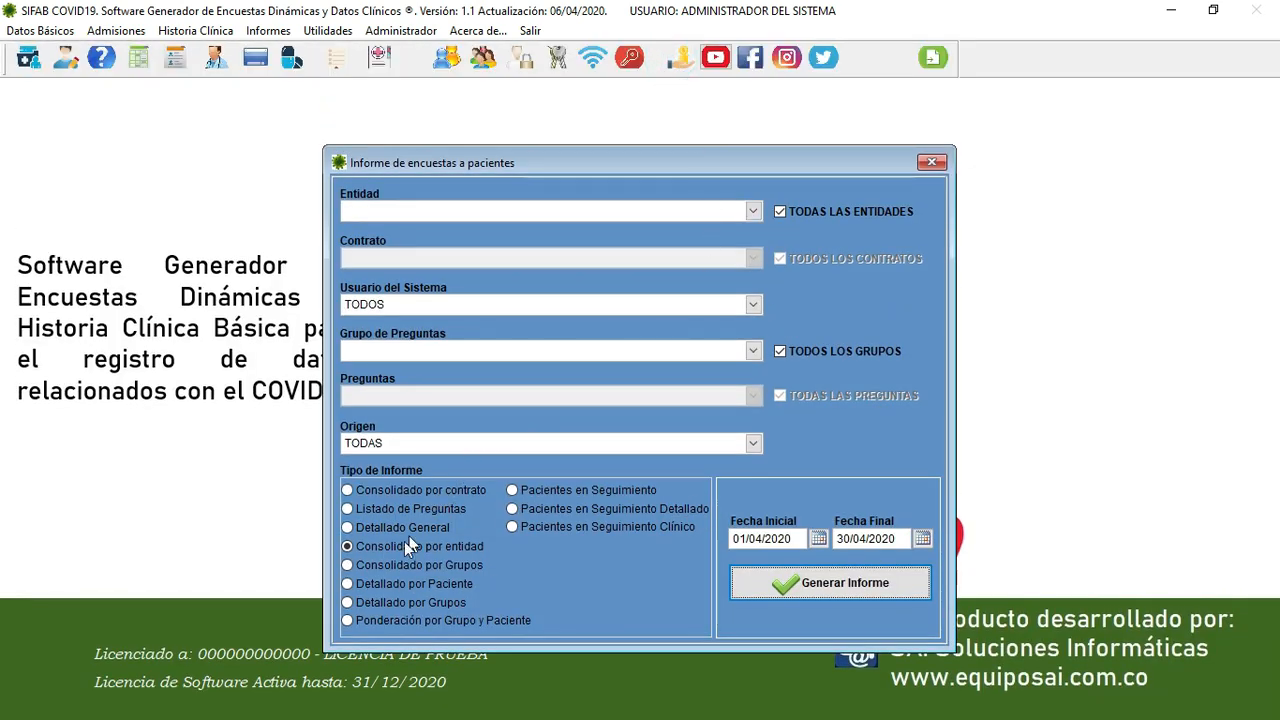
# - Generate and review the Consolidado por Grupos, Detallado por Paciente and Detallado por Grupos reports
pyautogui.click(388, 562)
pyautogui.click(826, 580)
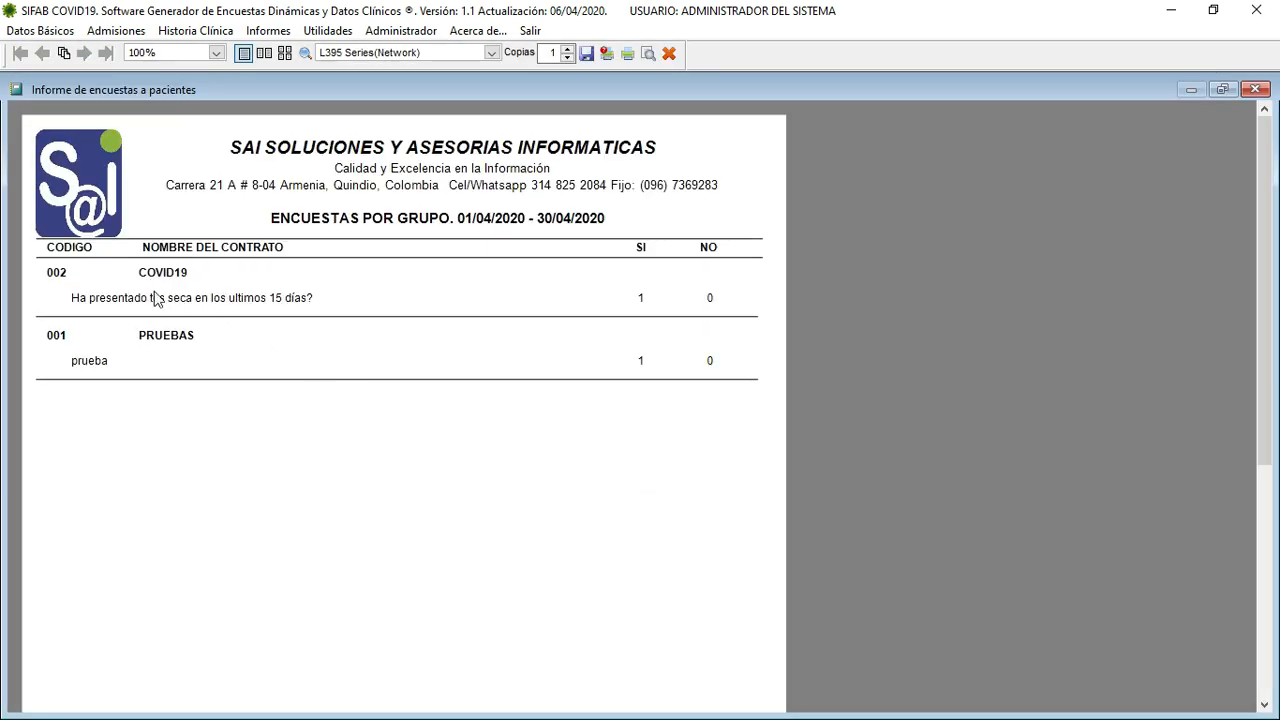
pyautogui.click(251, 298)
pyautogui.click(671, 55)
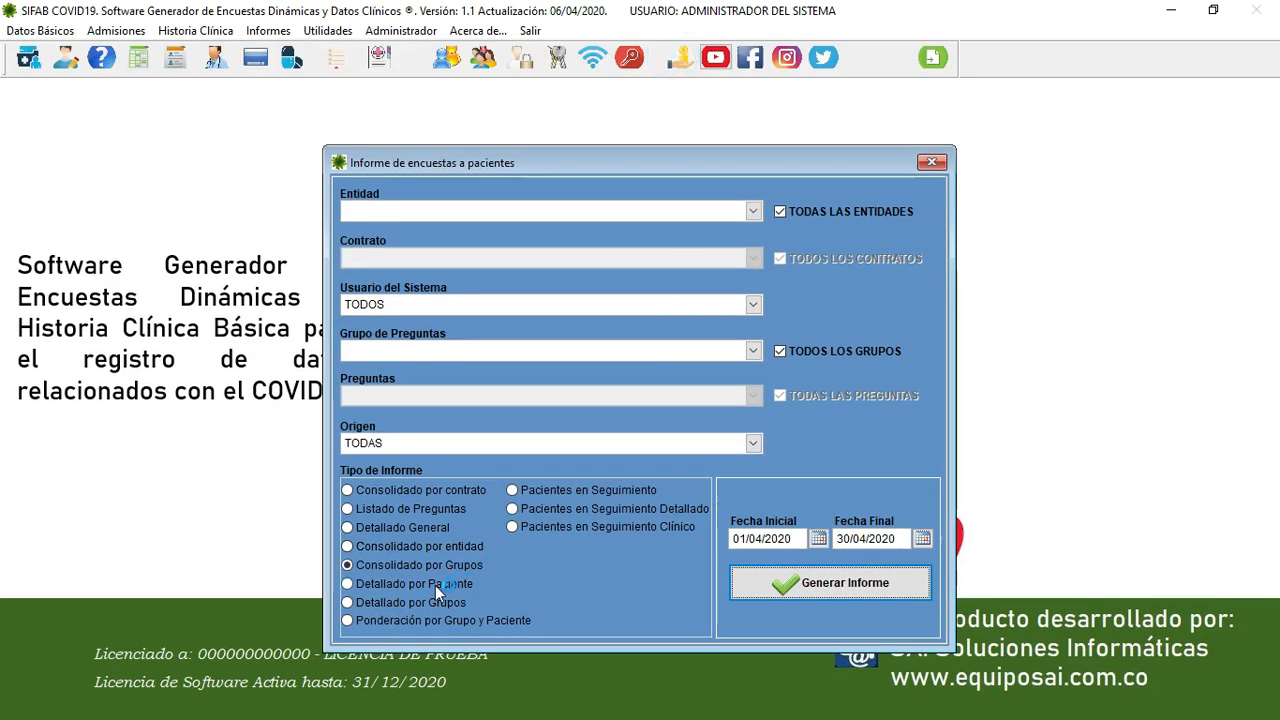
pyautogui.click(423, 586)
pyautogui.click(820, 570)
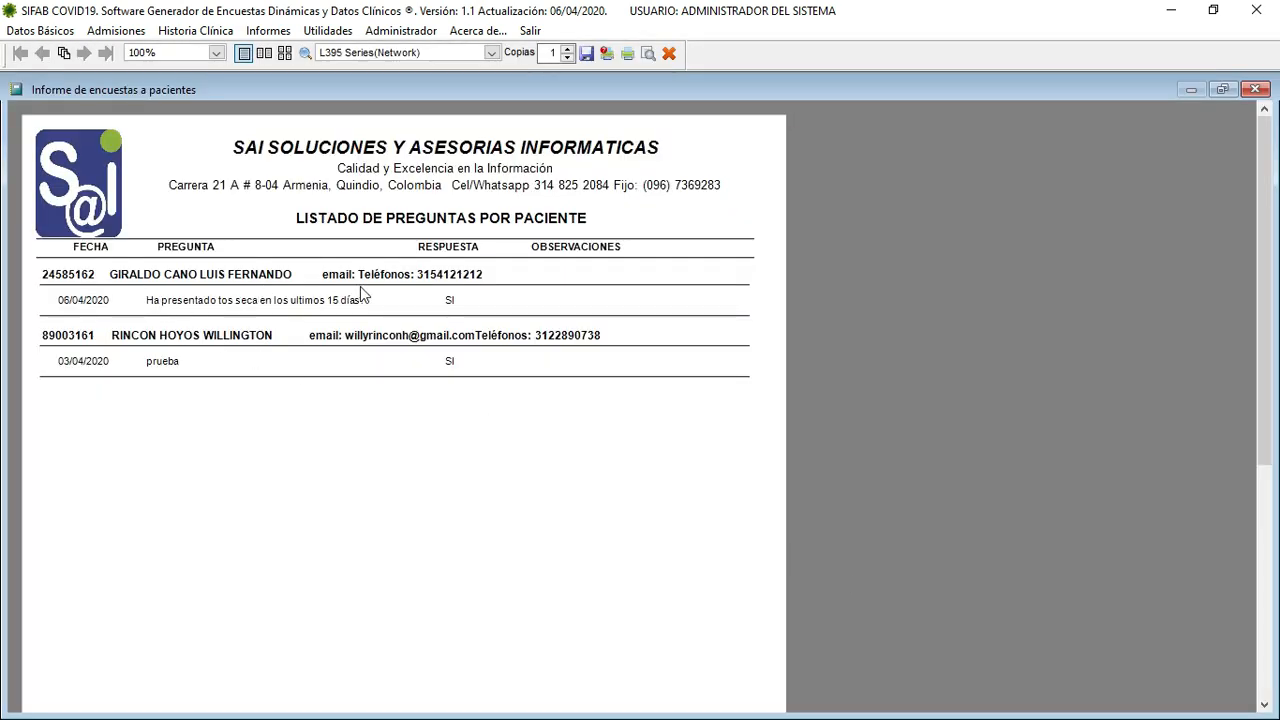
pyautogui.click(669, 53)
pyautogui.click(374, 600)
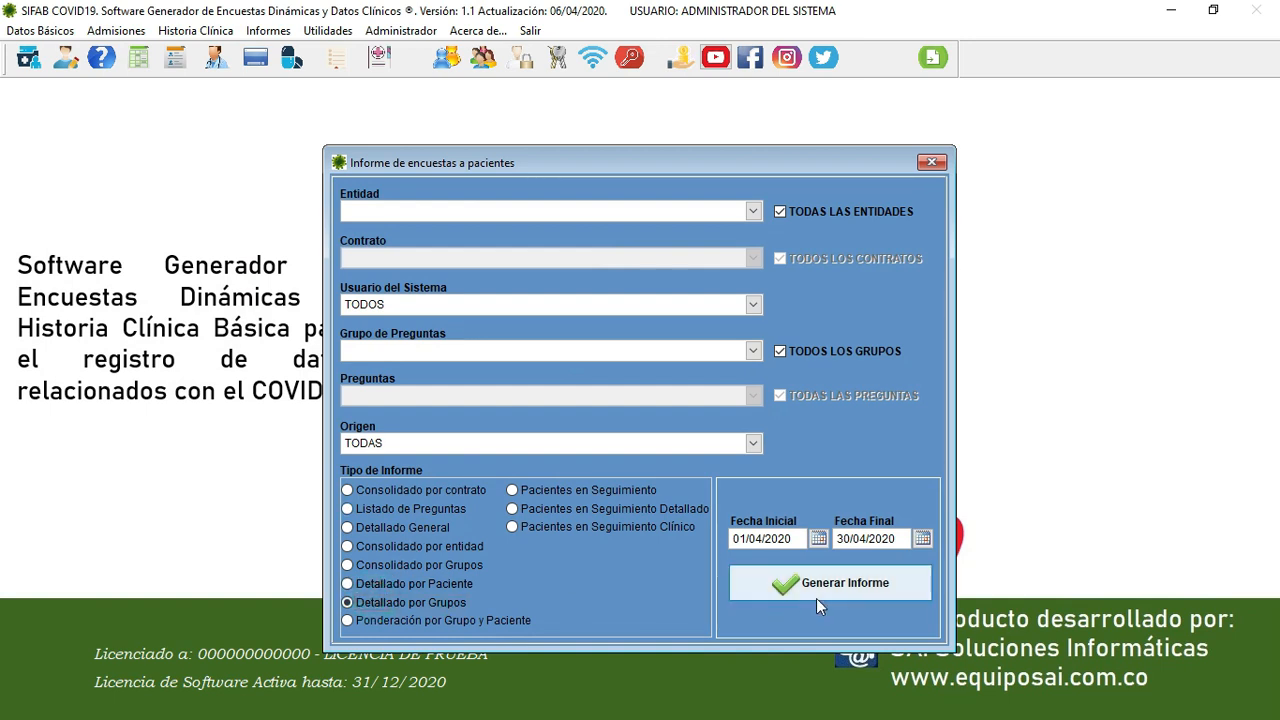
pyautogui.click(820, 590)
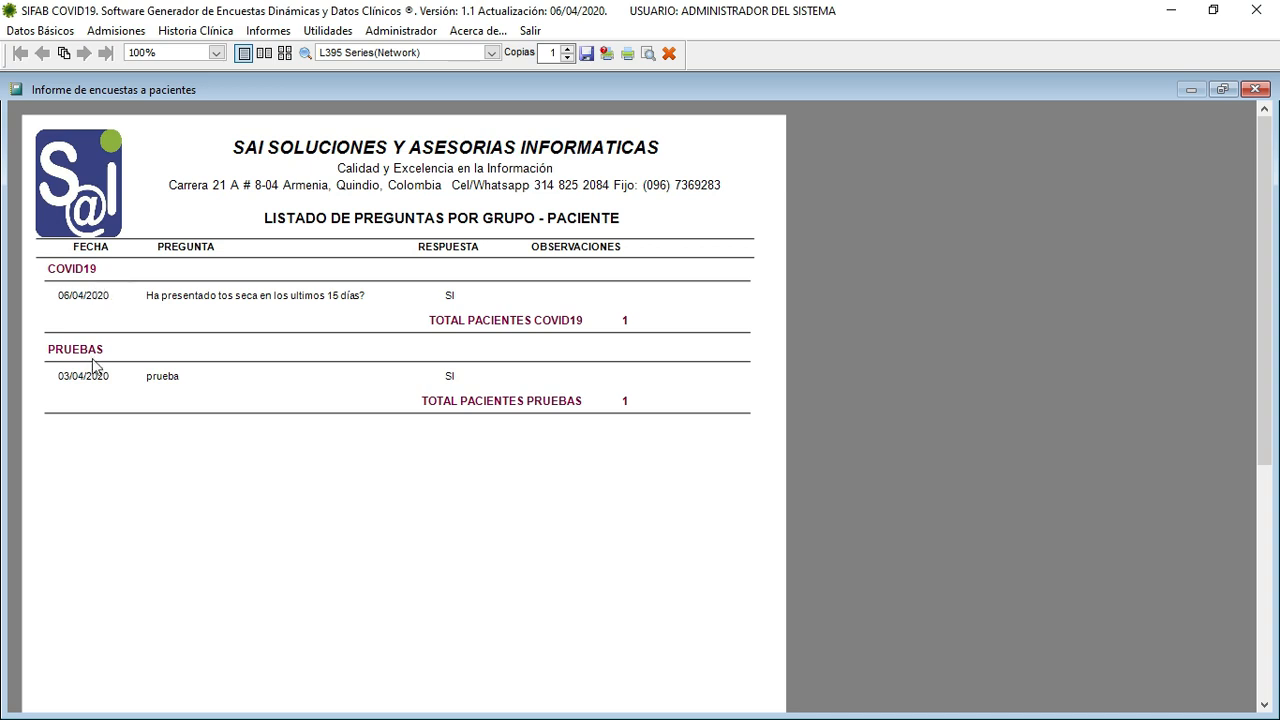
pyautogui.click(669, 54)
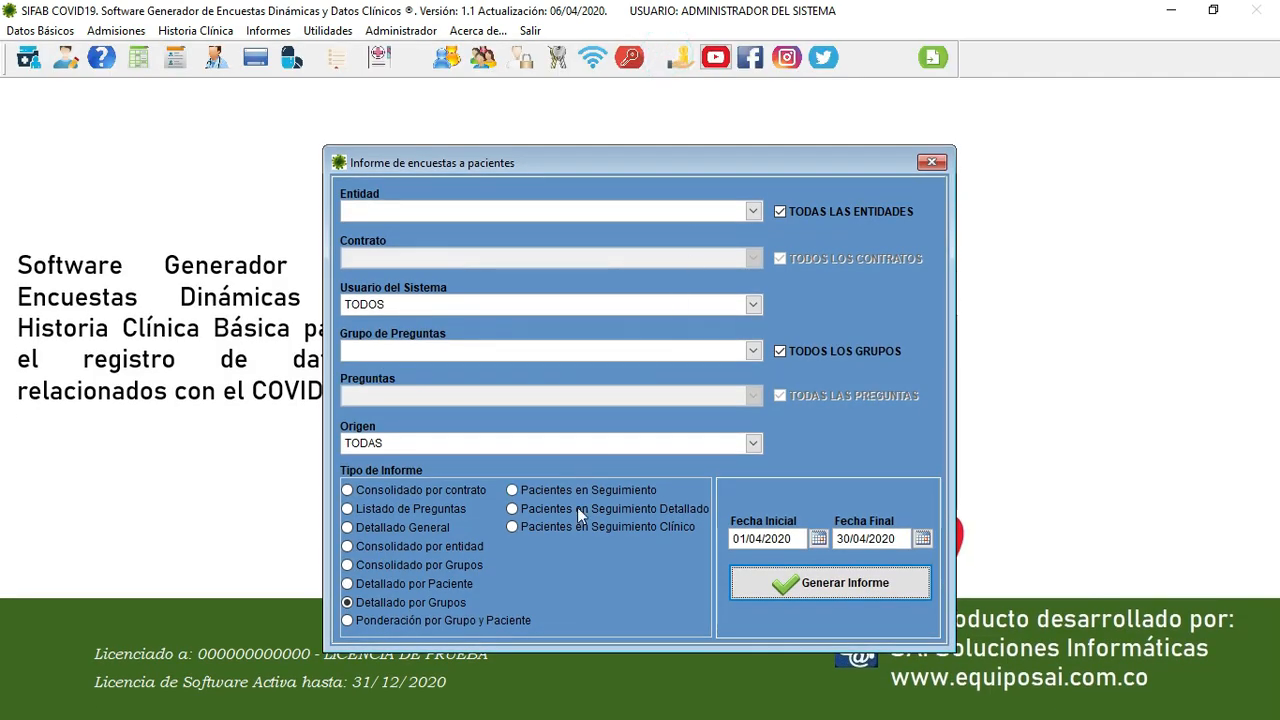
# - Generate and review the Ponderación por Grupo y Paciente and Pacientes en Seguimiento reports
pyautogui.click(375, 621)
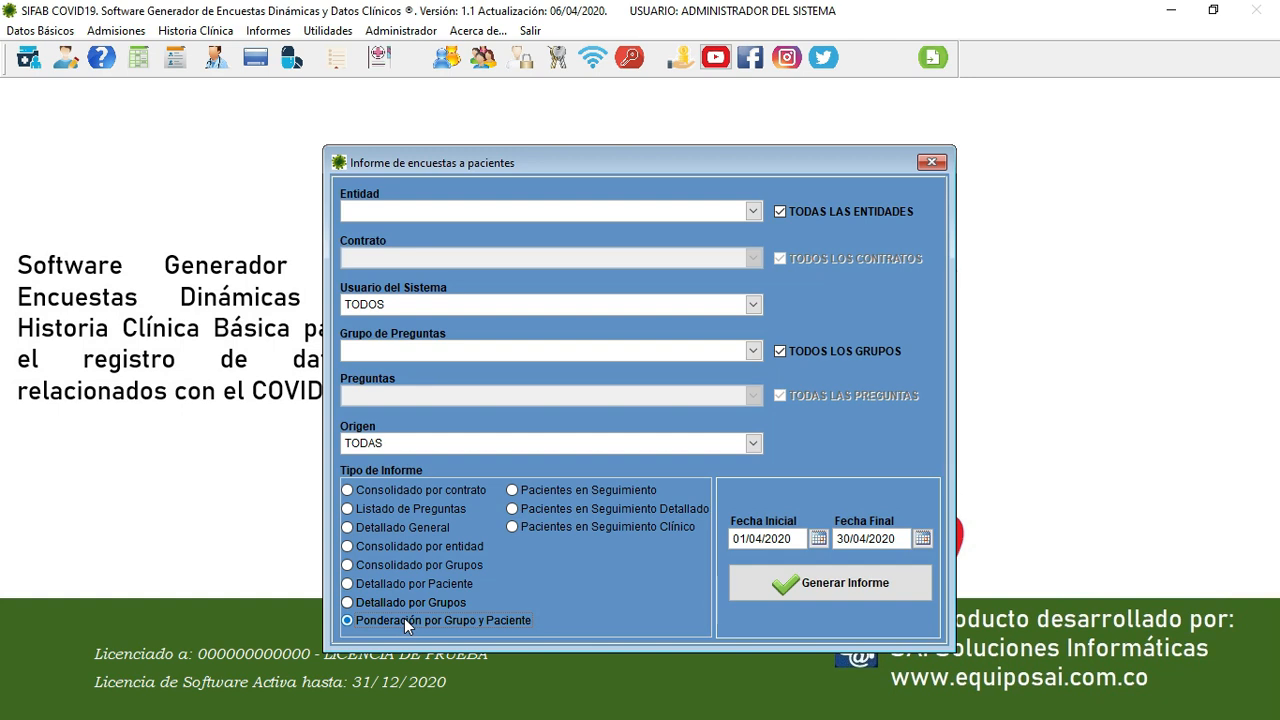
pyautogui.click(830, 585)
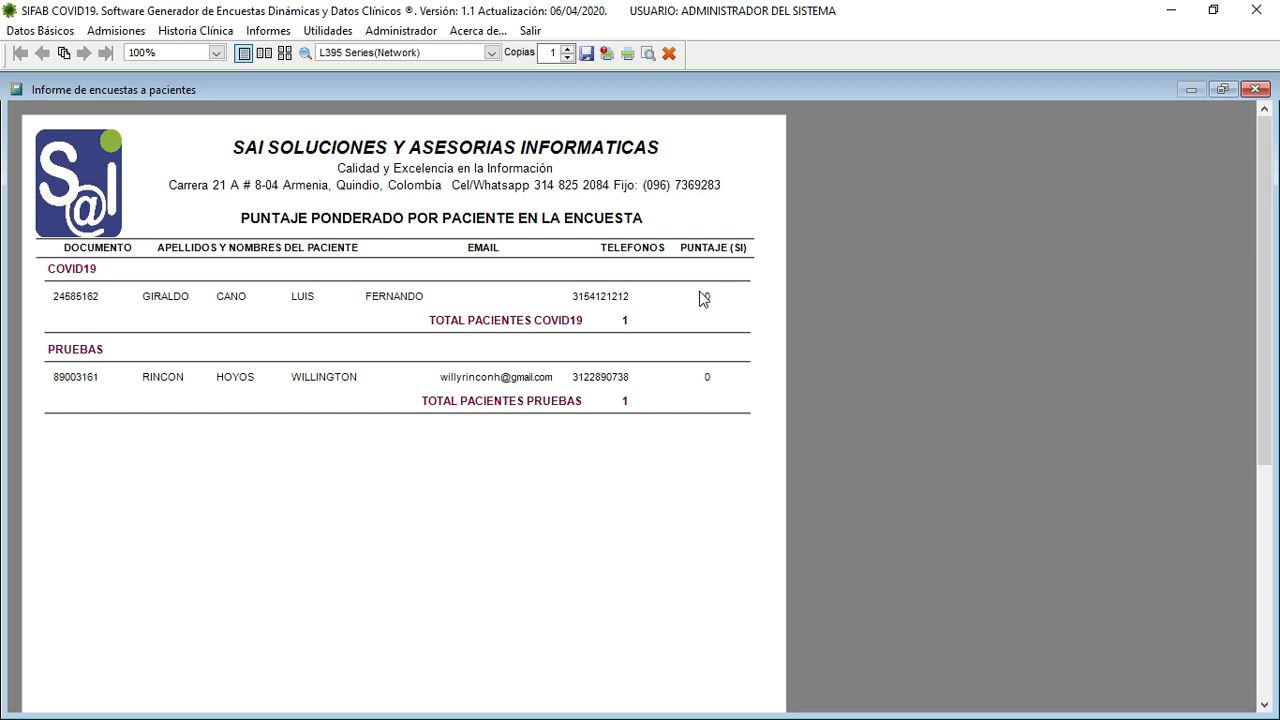
pyautogui.click(669, 53)
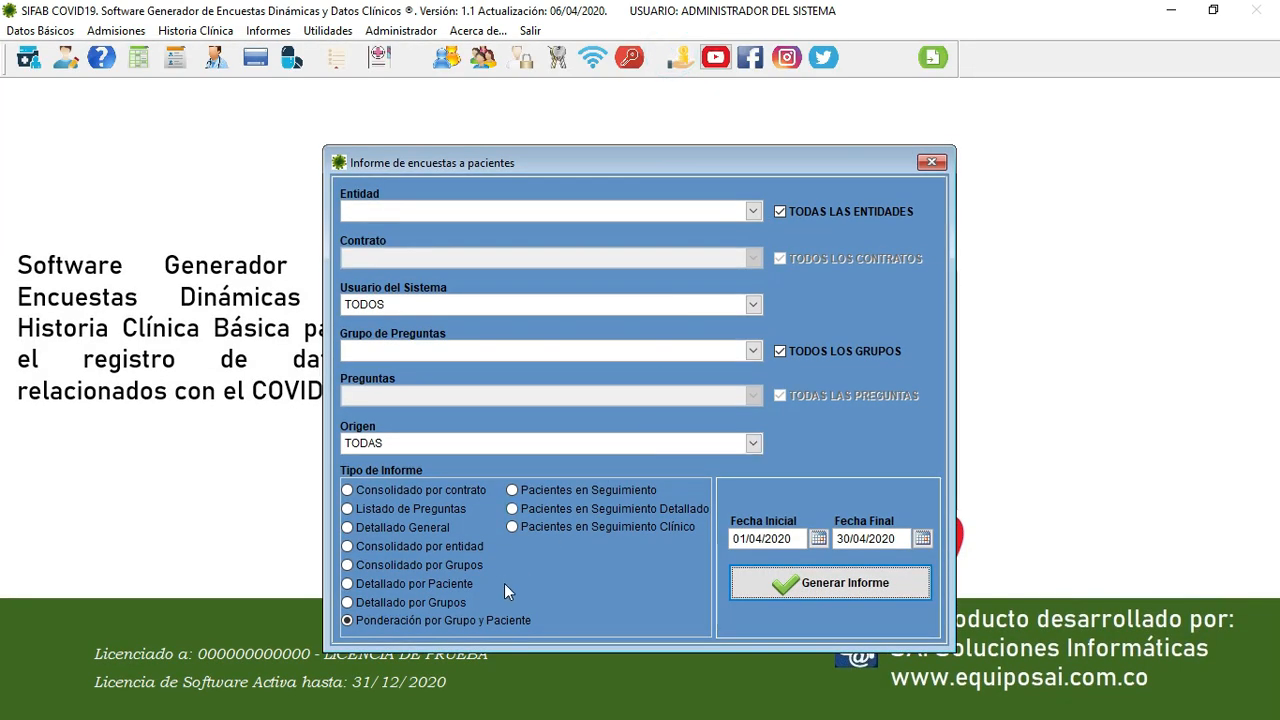
pyautogui.click(582, 489)
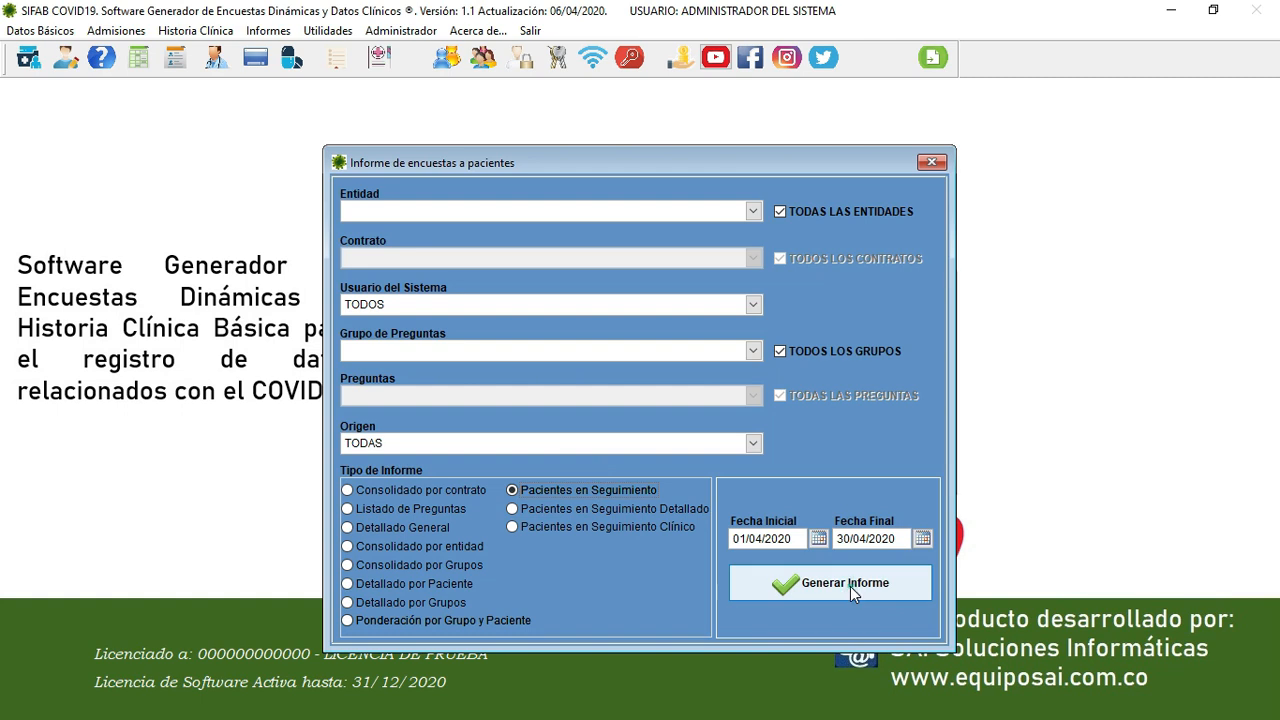
pyautogui.click(850, 586)
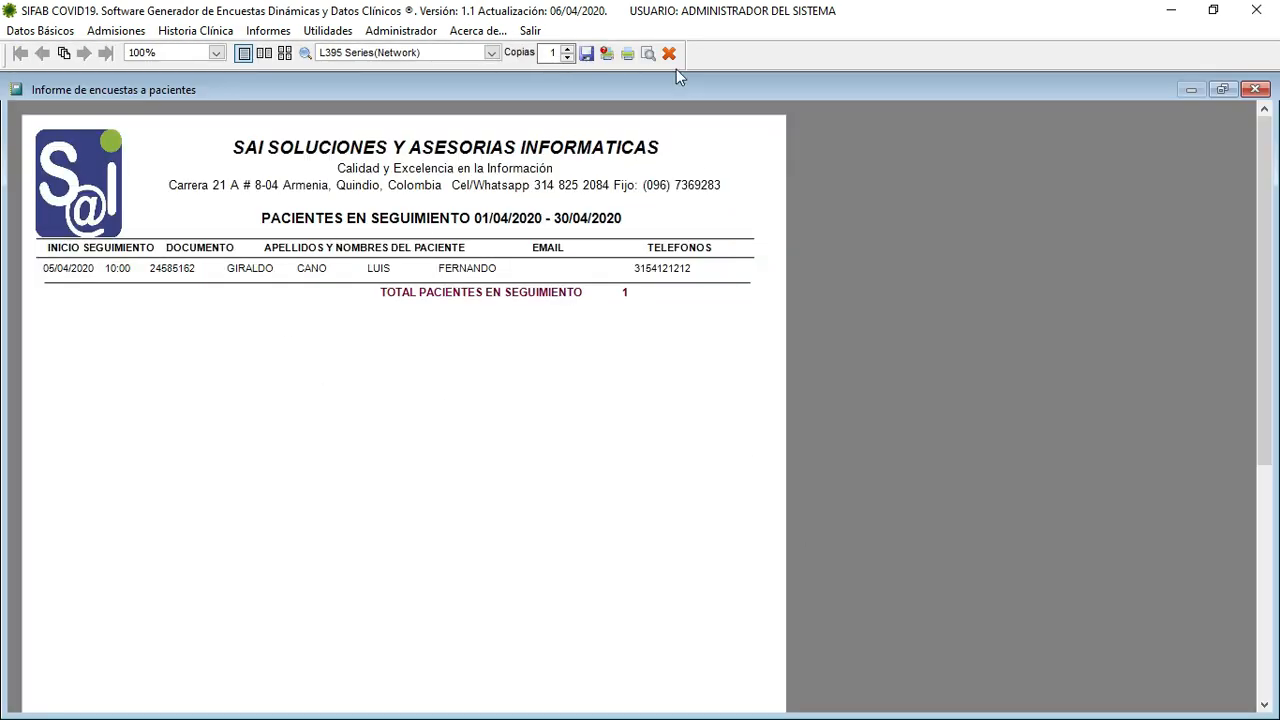
pyautogui.click(669, 54)
# - Review the detailed and clinical Pacientes en Seguimiento reports, then close the survey report window
pyautogui.click(611, 511)
pyautogui.click(866, 580)
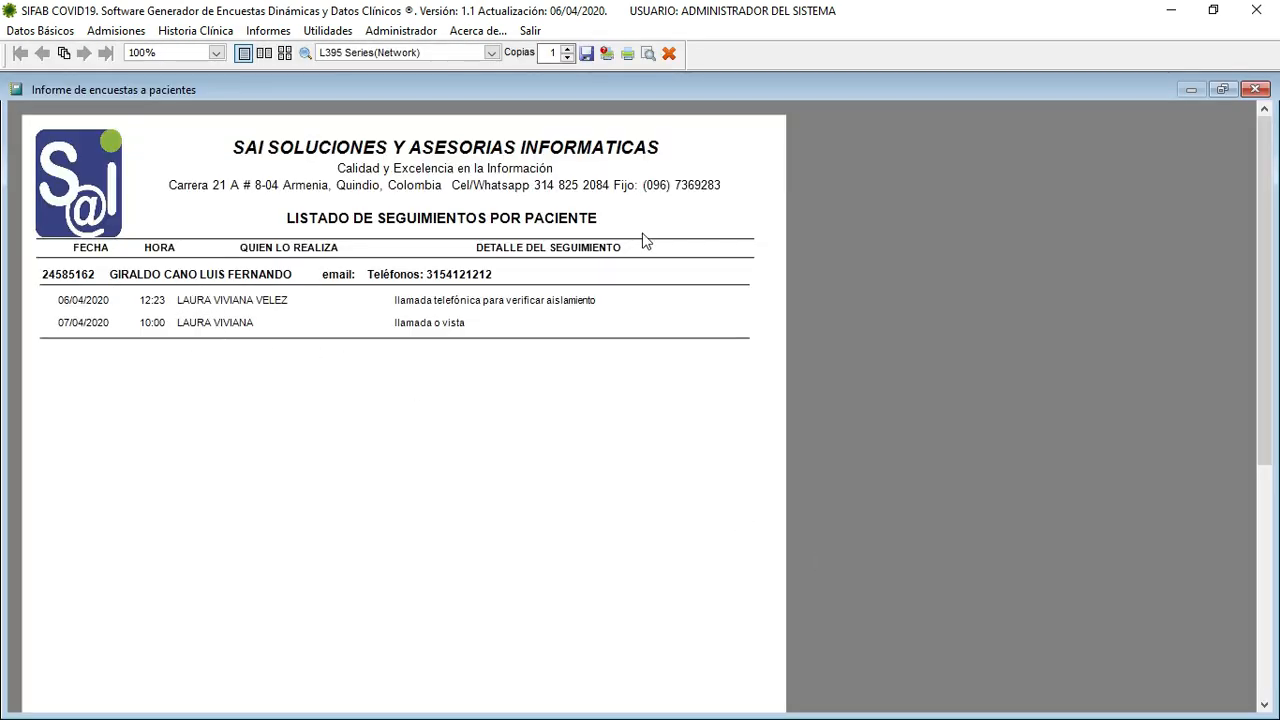
pyautogui.click(669, 54)
pyautogui.click(581, 530)
pyautogui.click(863, 586)
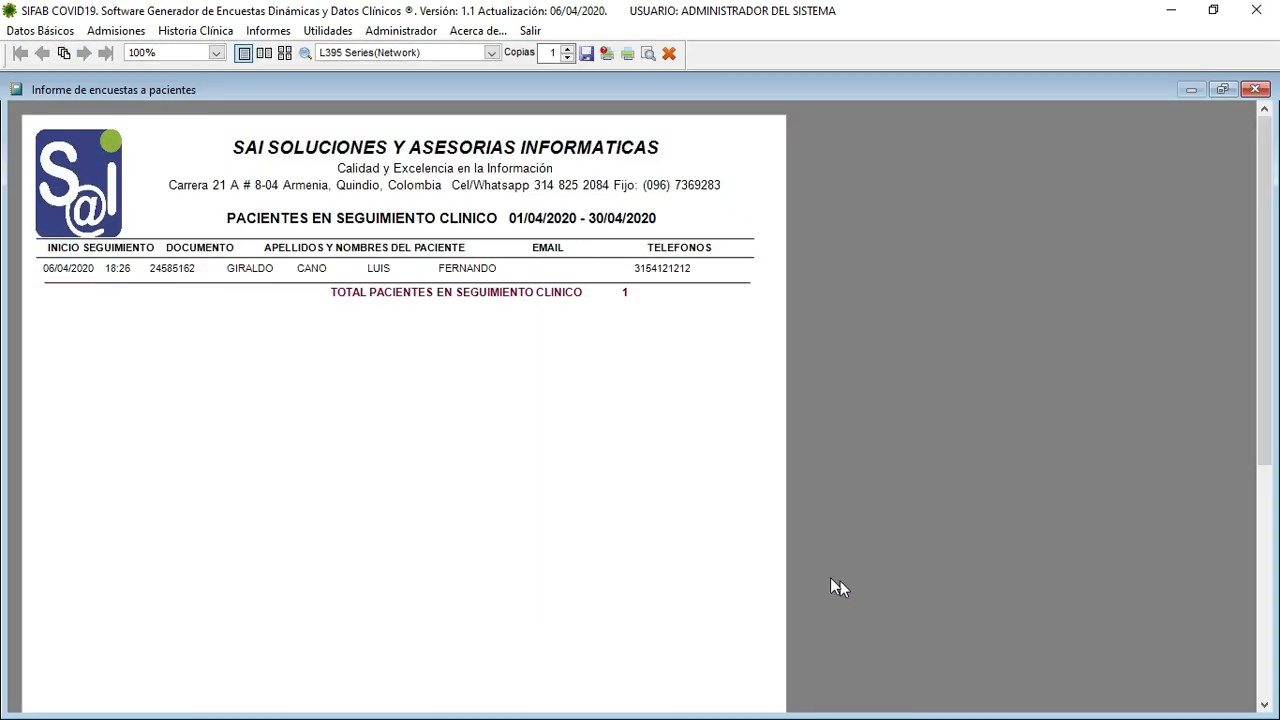
pyautogui.click(669, 54)
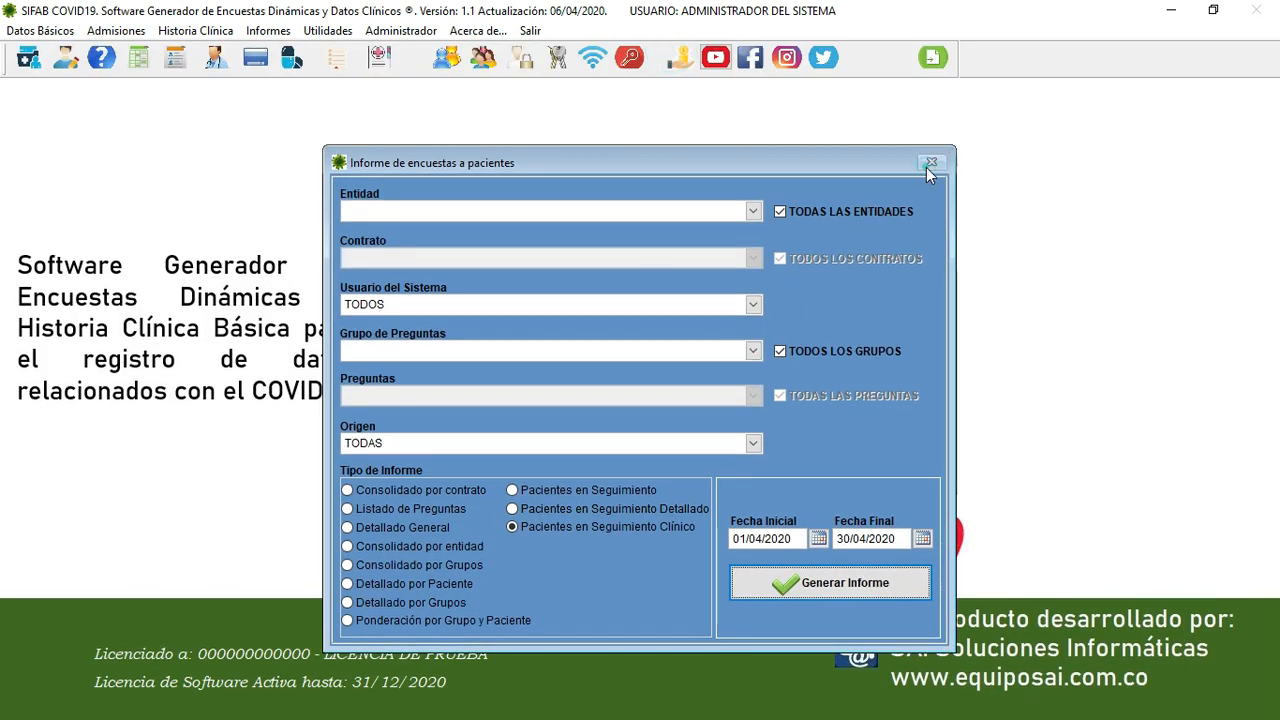
pyautogui.click(930, 164)
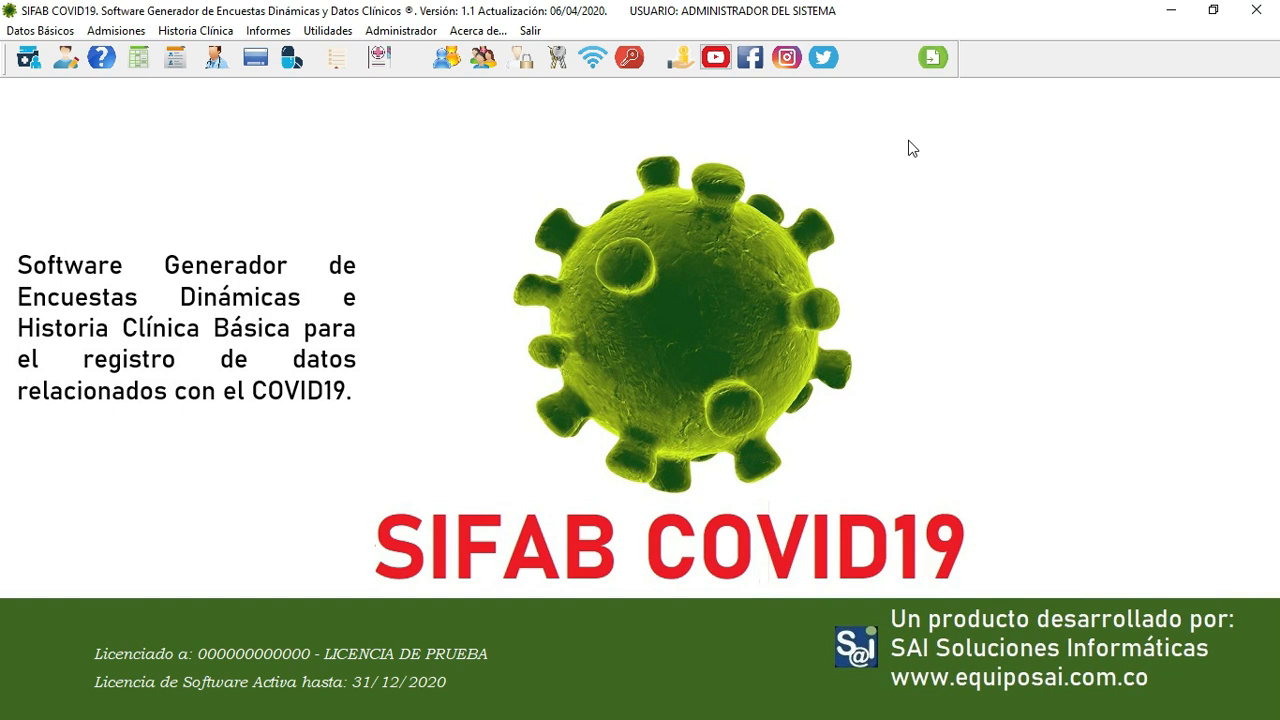
pyautogui.click(630, 60)
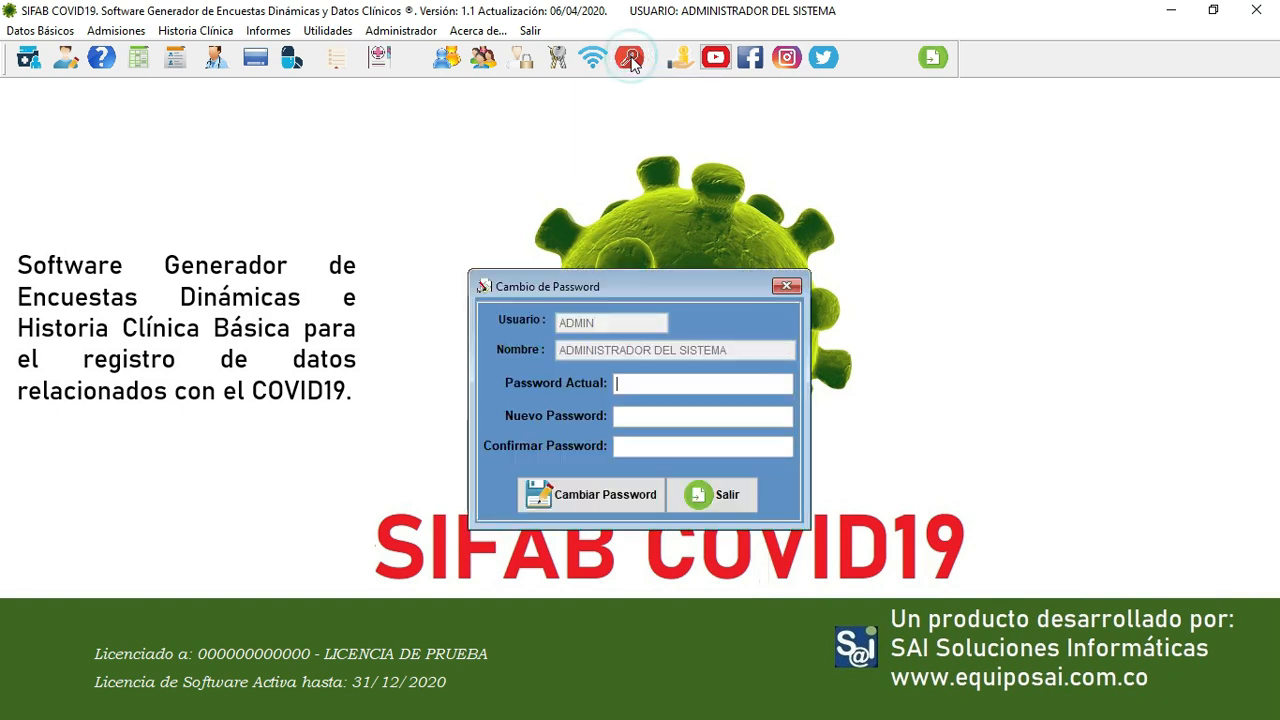
pyautogui.click(776, 288)
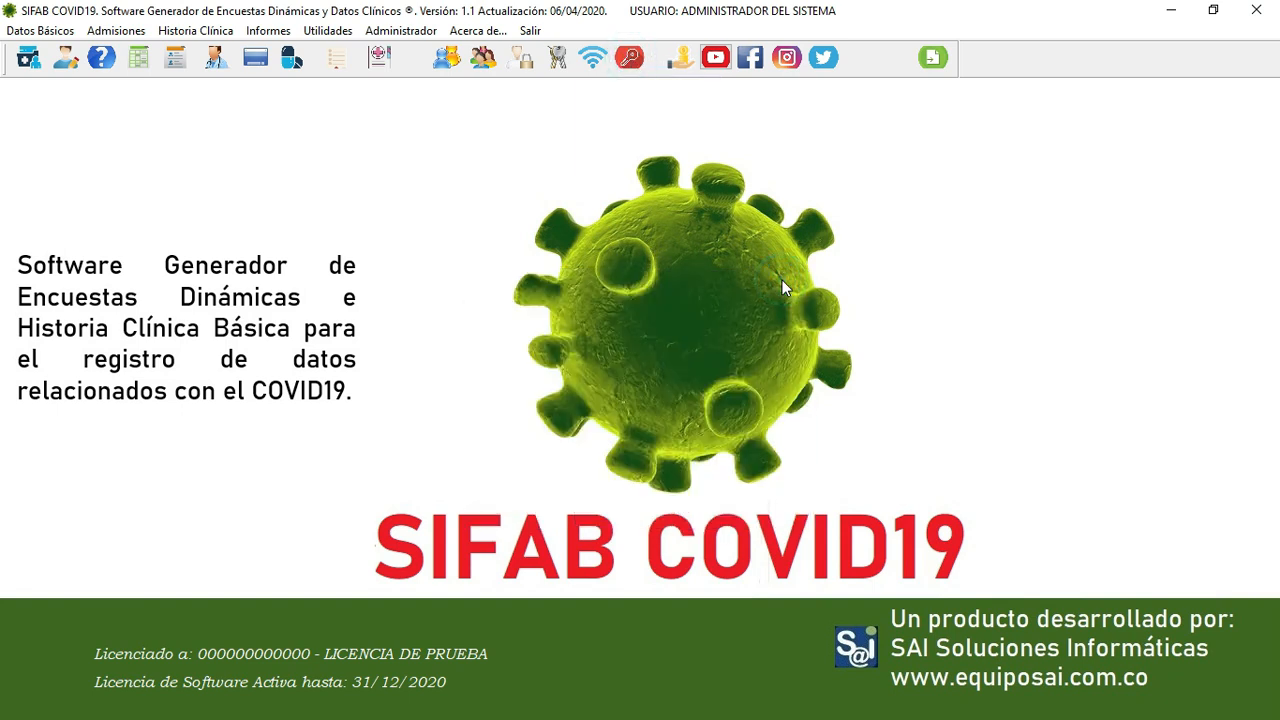
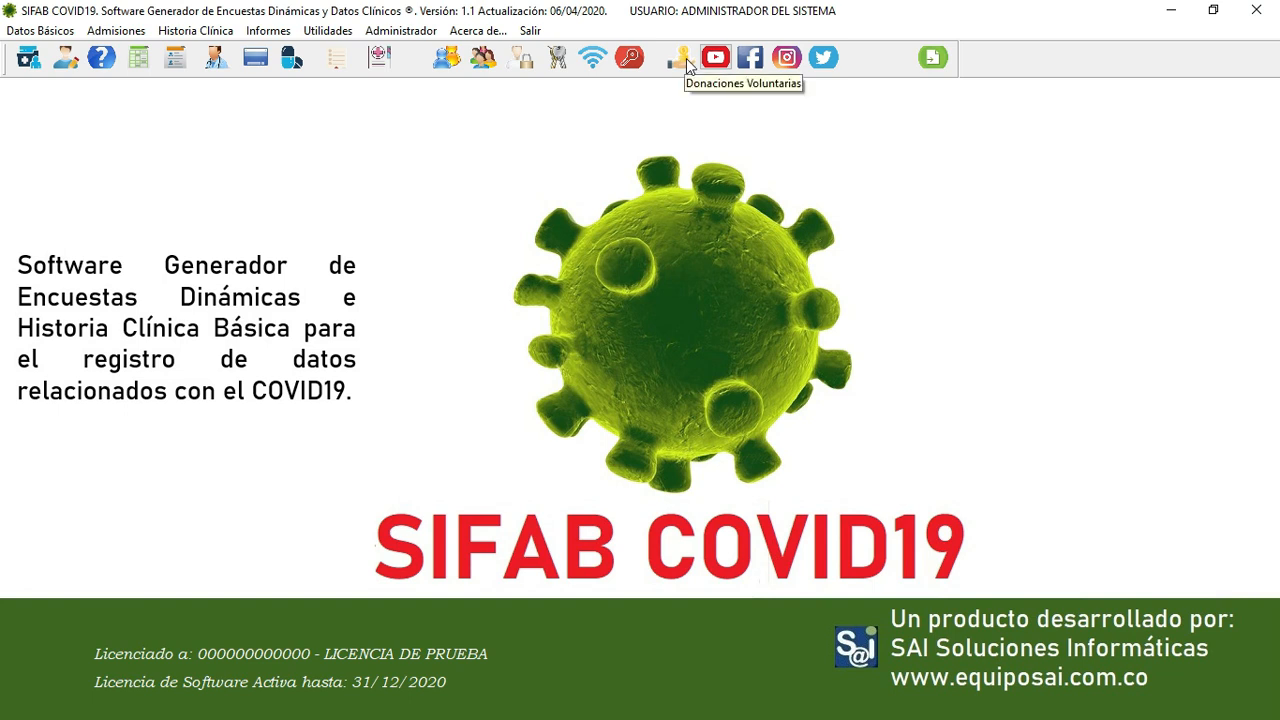
# - Open the PayPal page from Donaciones Voluntarias, then return to the SIFAB COVID19 main screen
pyautogui.click(685, 64)
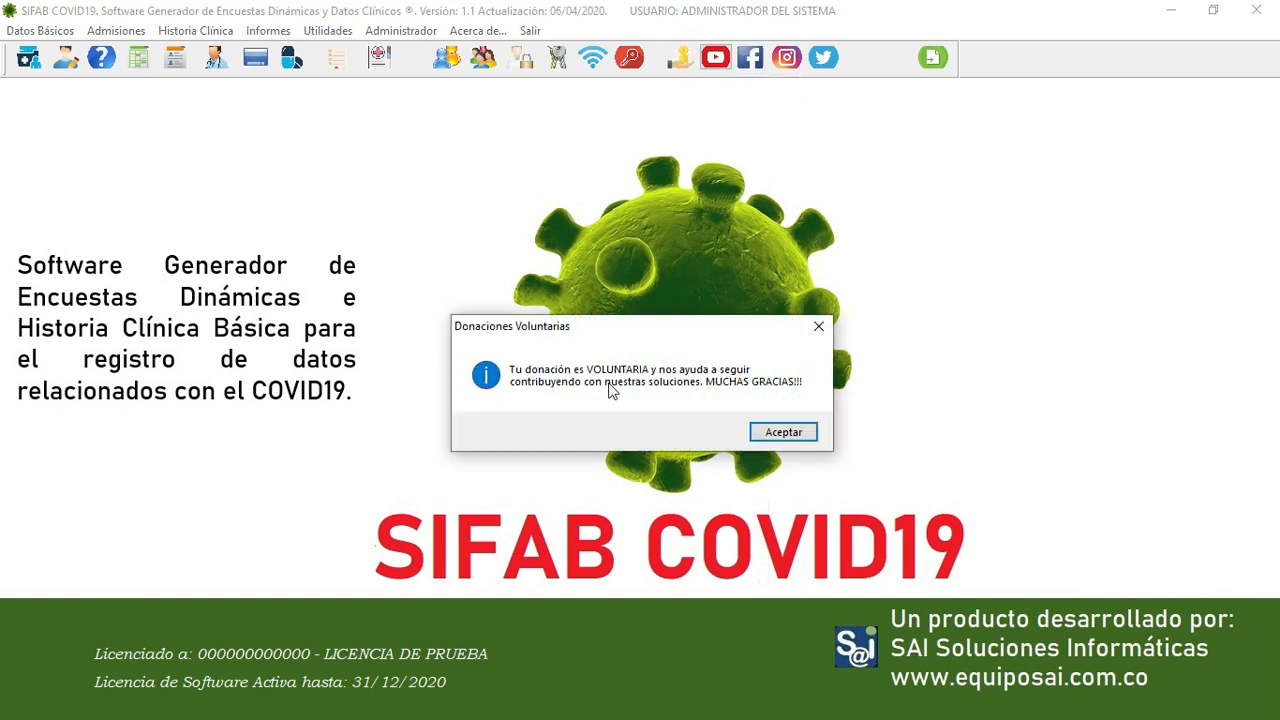
pyautogui.click(797, 438)
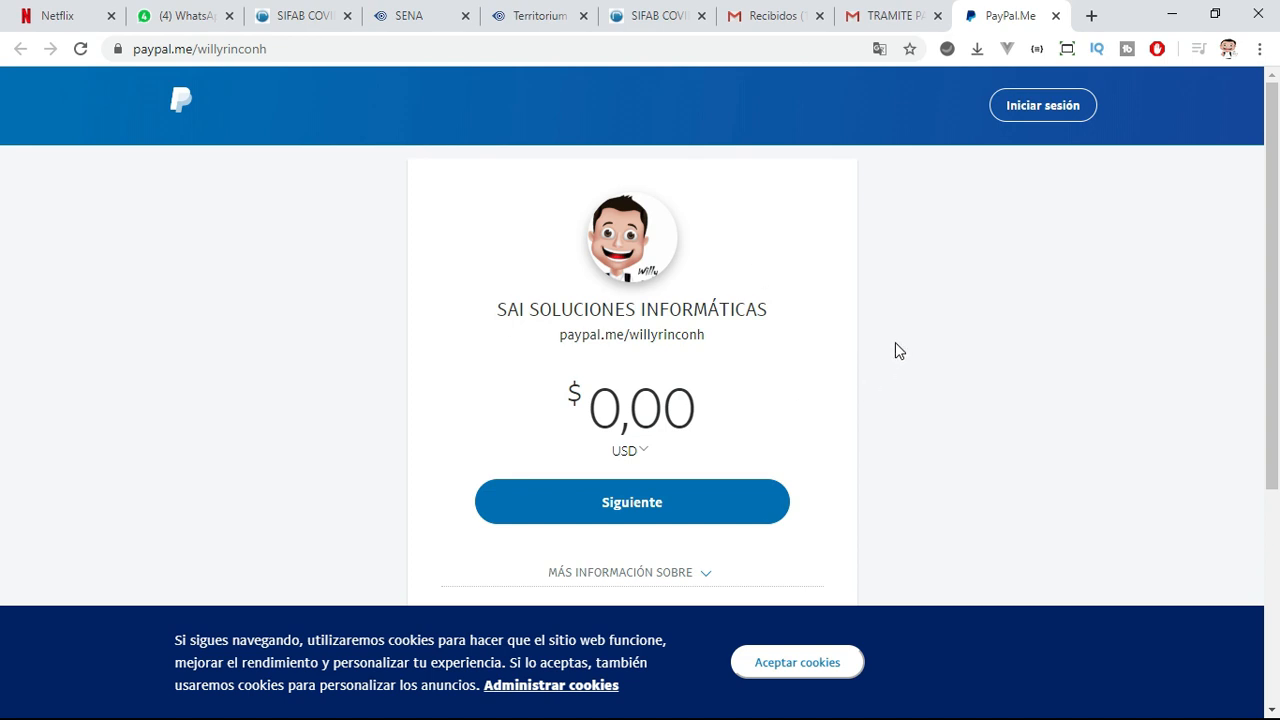
pyautogui.hotkey('alt', 'Tab')
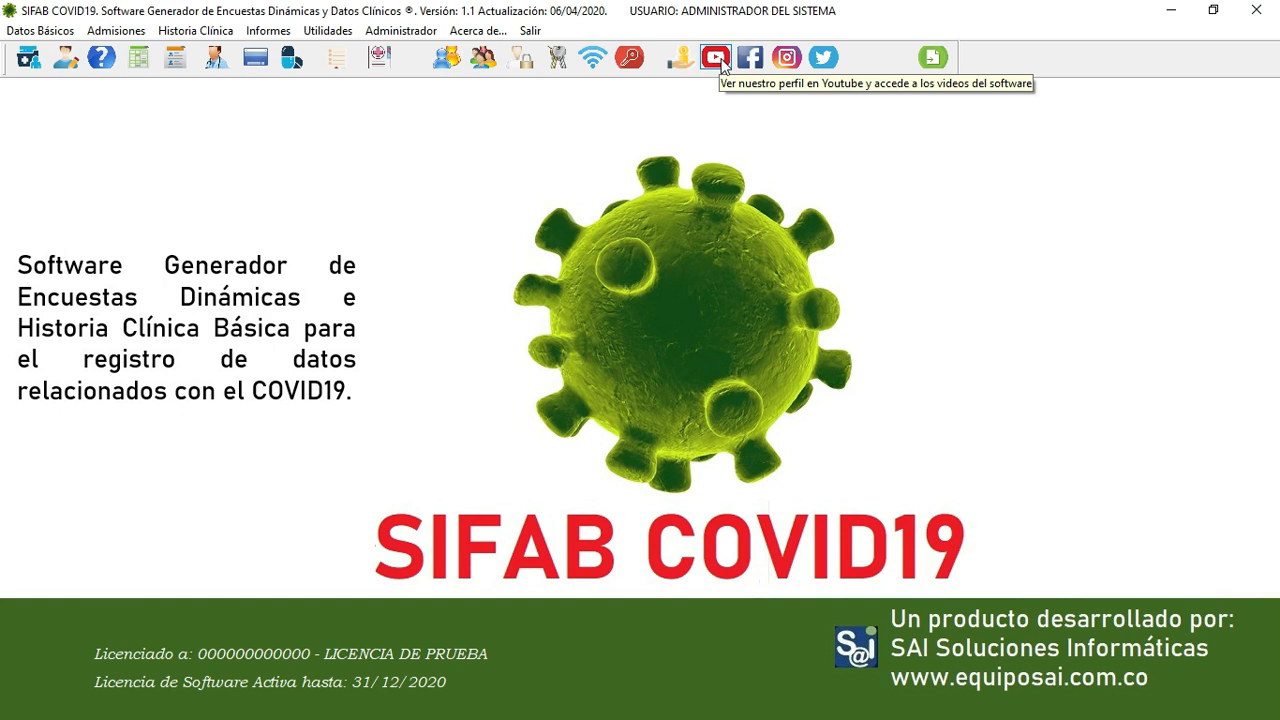
# - View the SIFAB COVID19 YouTube playlist, then return and open the Acerca de... dialog
pyautogui.click(716, 58)
pyautogui.click(754, 436)
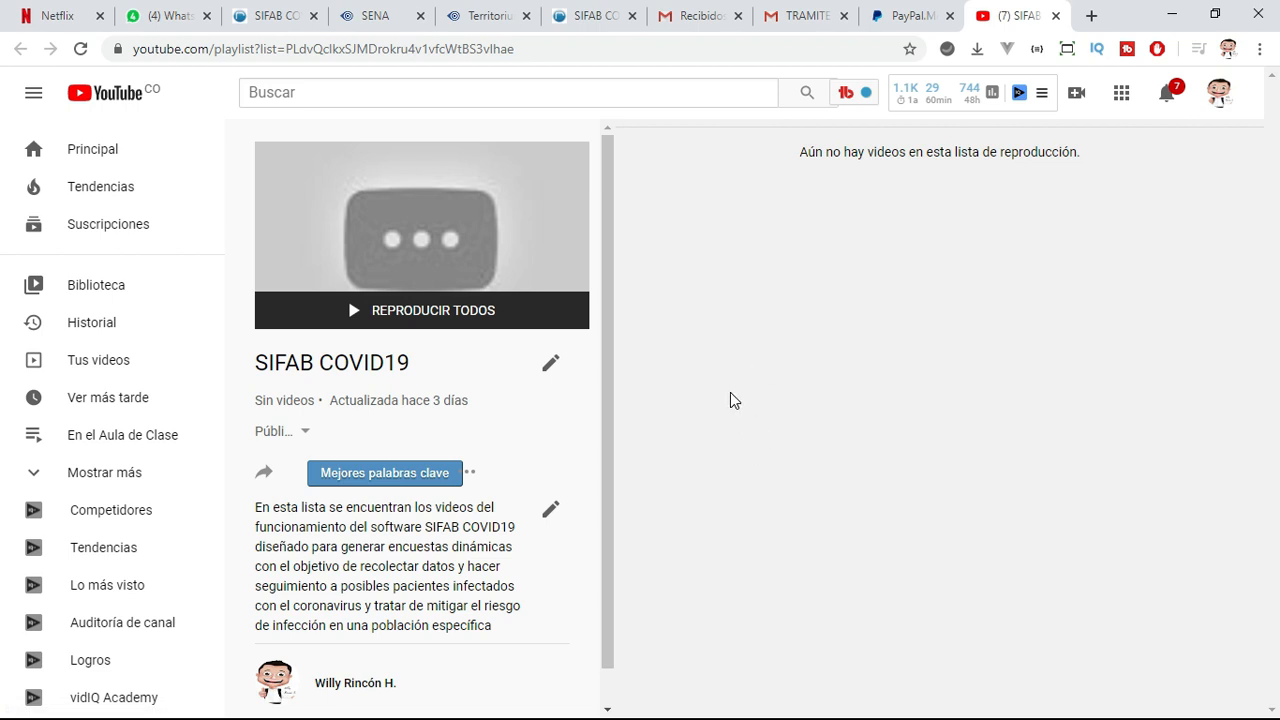
pyautogui.hotkey('alt', 'Tab')
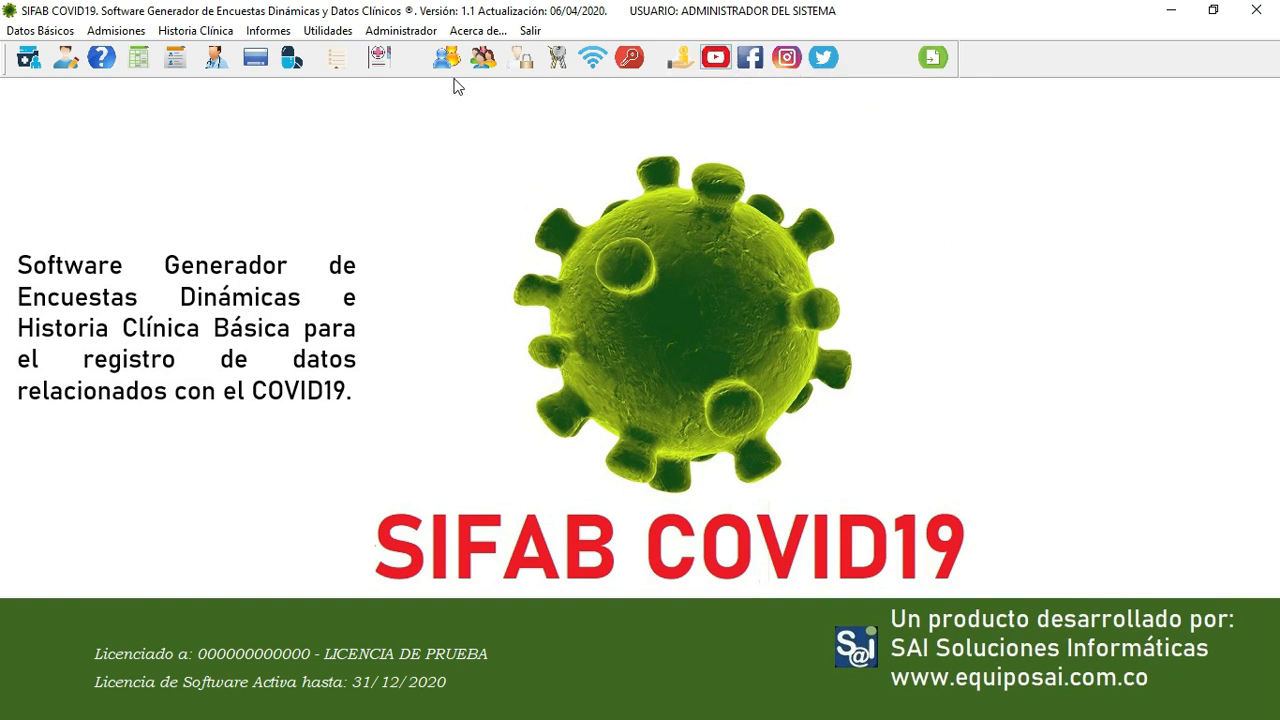
pyautogui.click(472, 31)
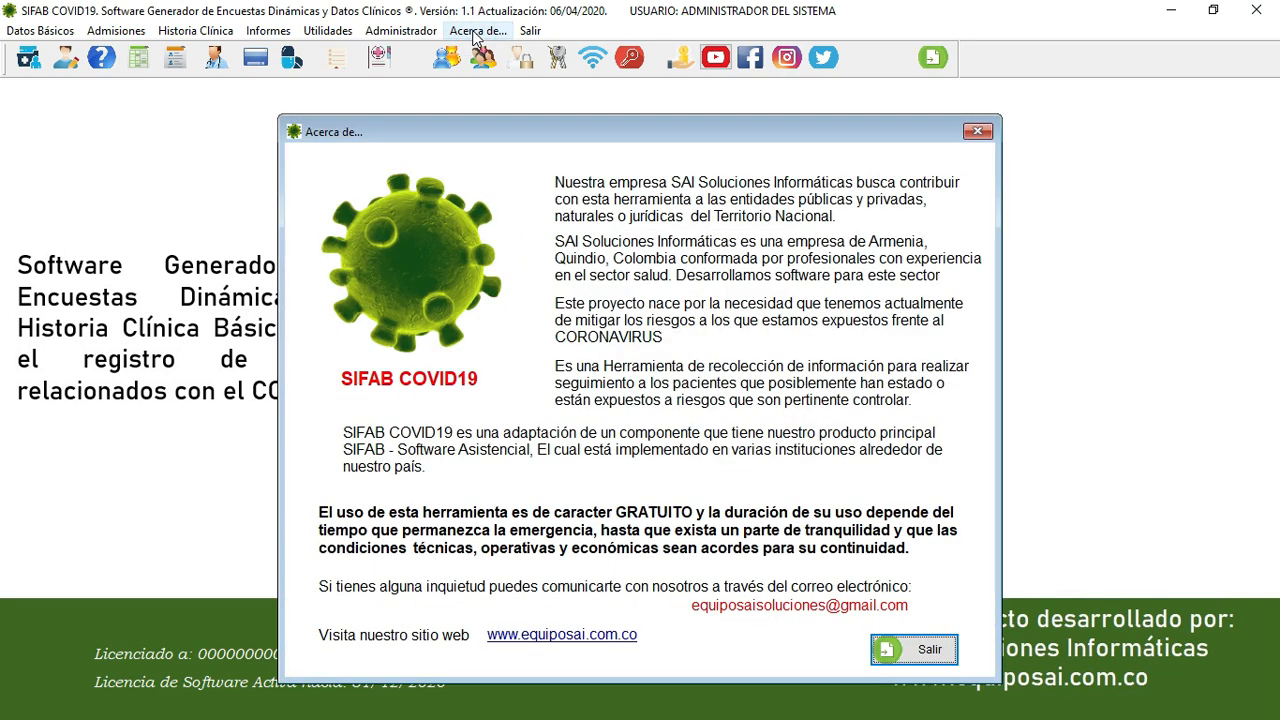